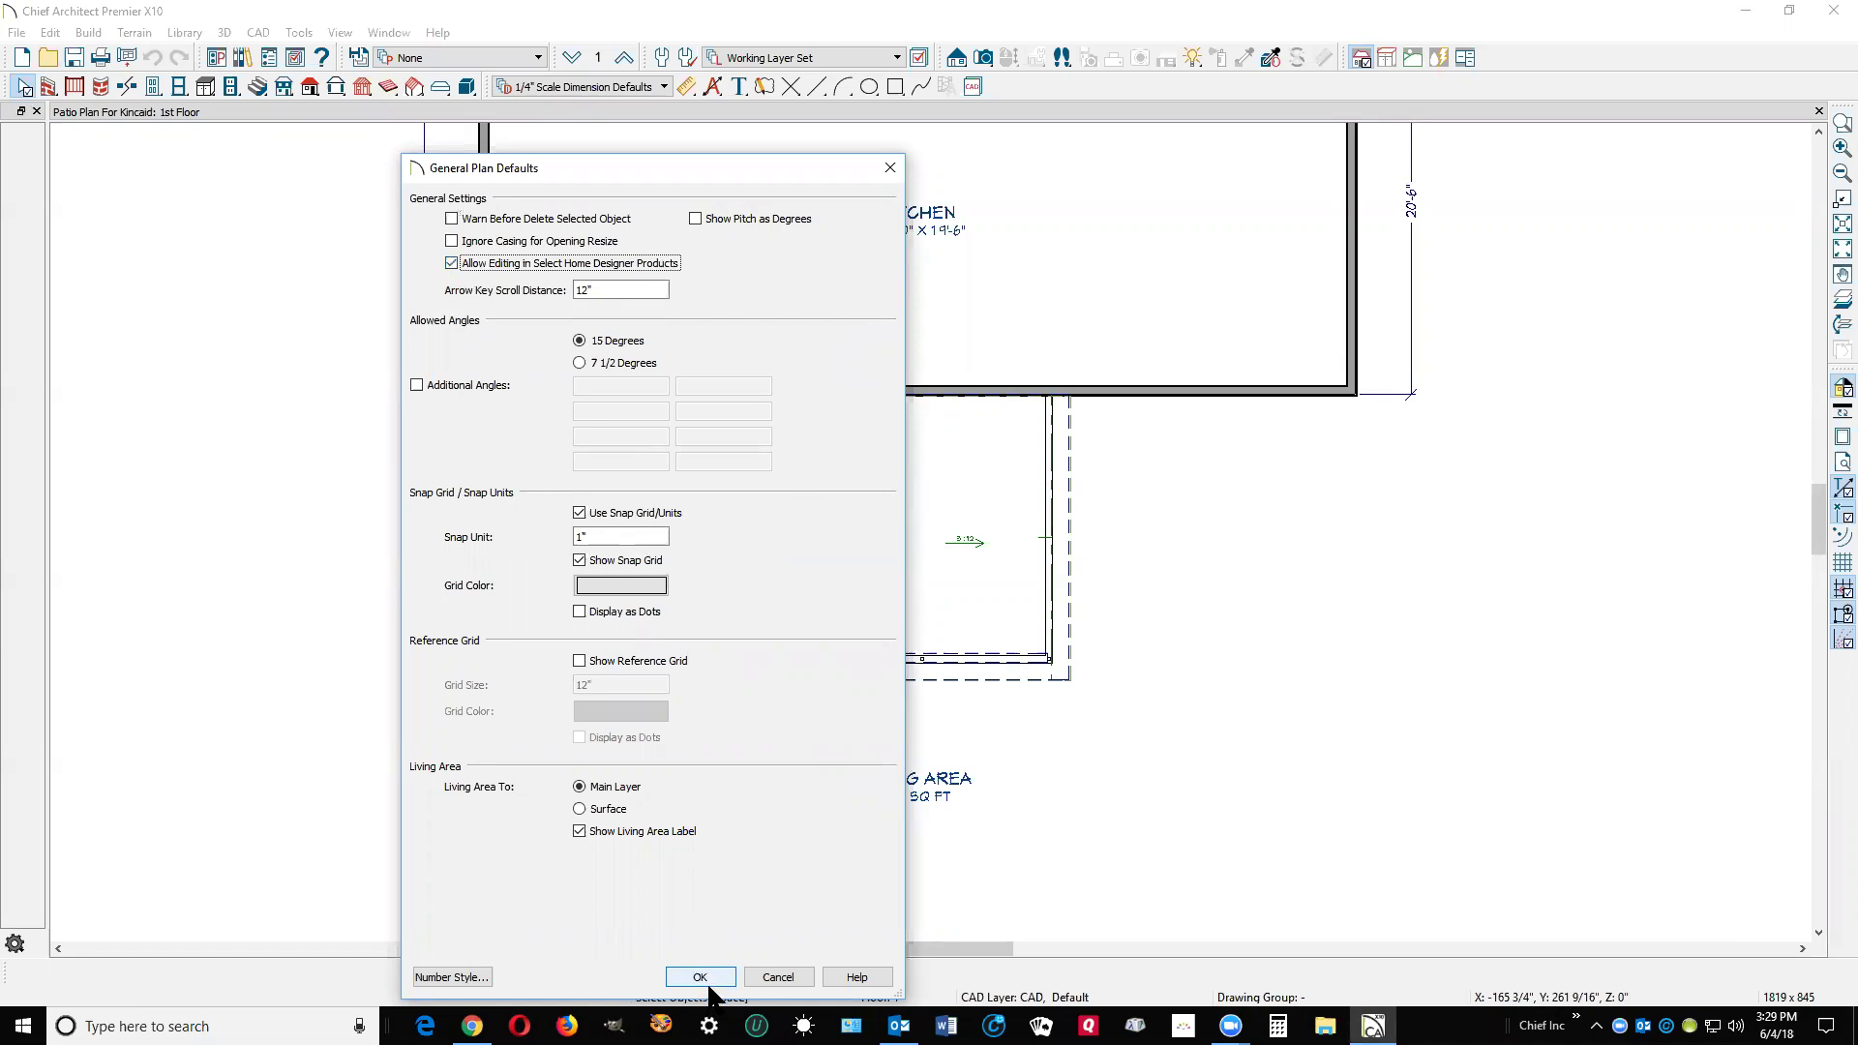
Accept the general plan defaults with editing in select Home Designer products allowed.
{"action": "left_click", "coordinate": [703, 976]}
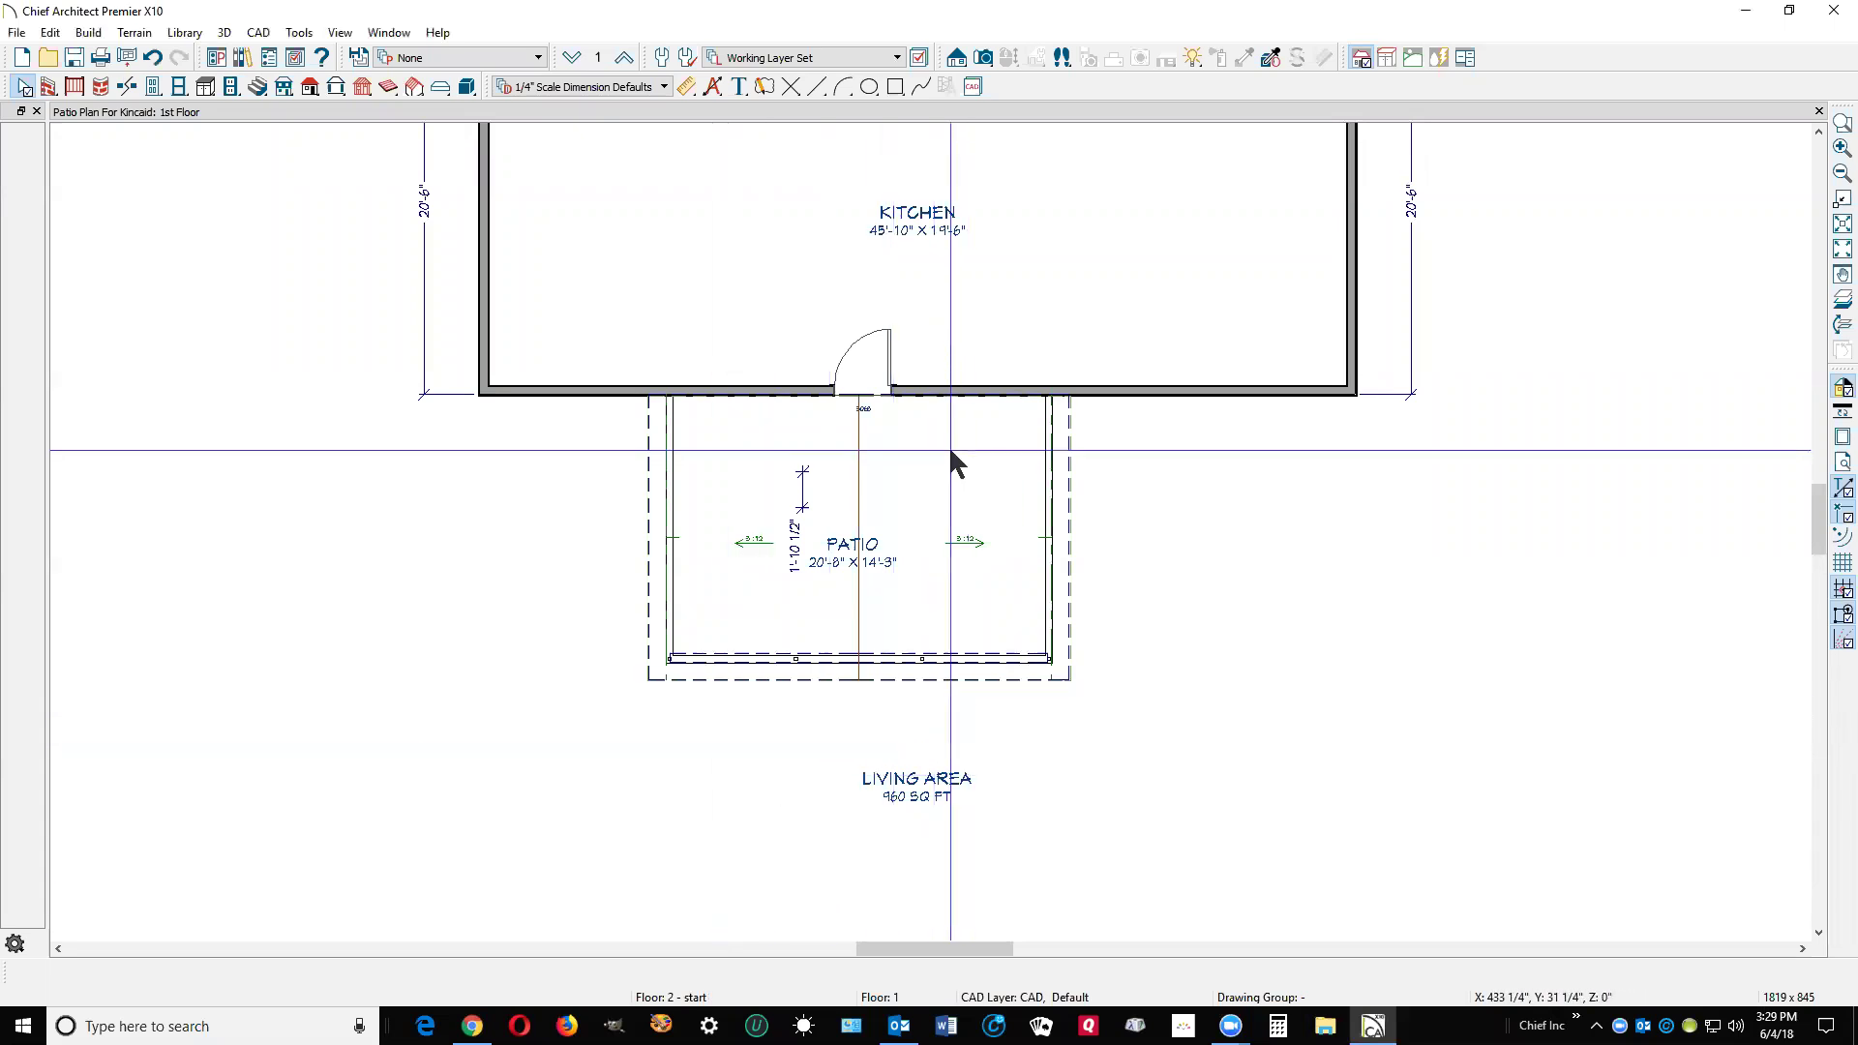
Check the ceiling heights in the default structure settings of the current floor.
{"action": "left_click", "coordinate": [51, 34]}
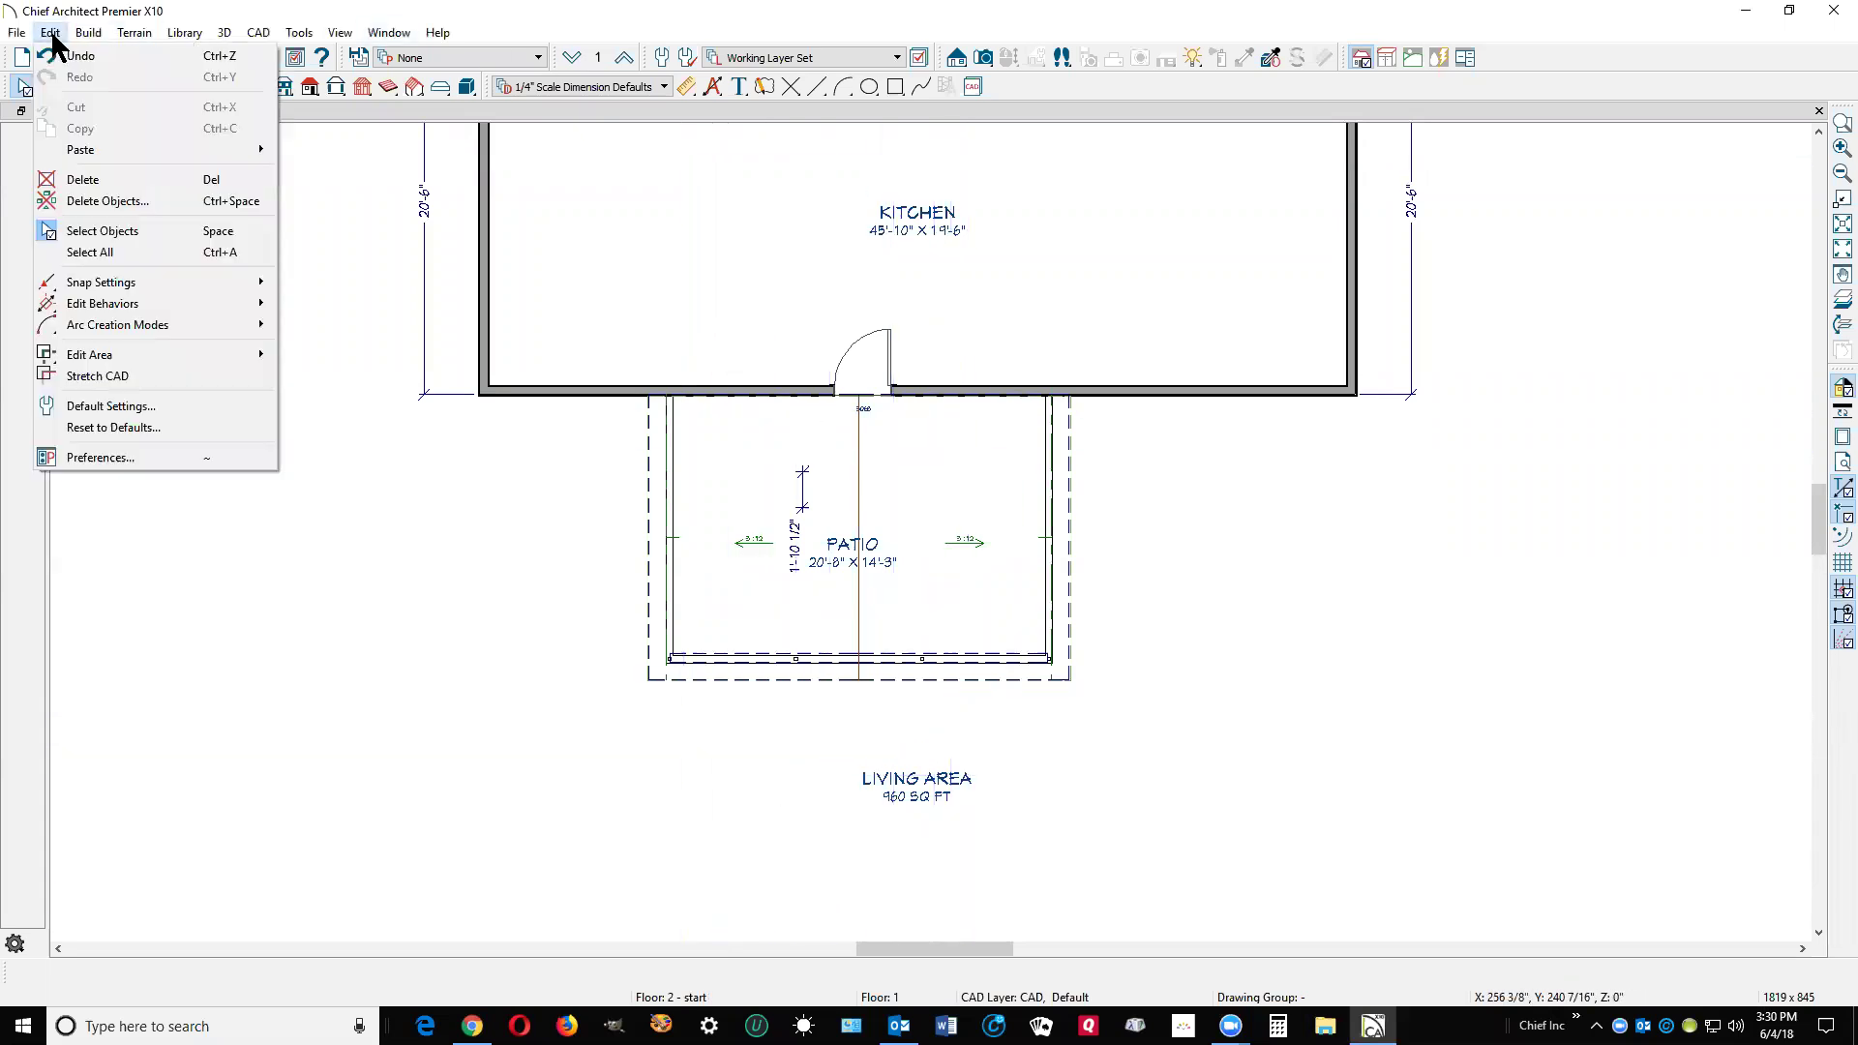
{"action": "left_click", "coordinate": [157, 411]}
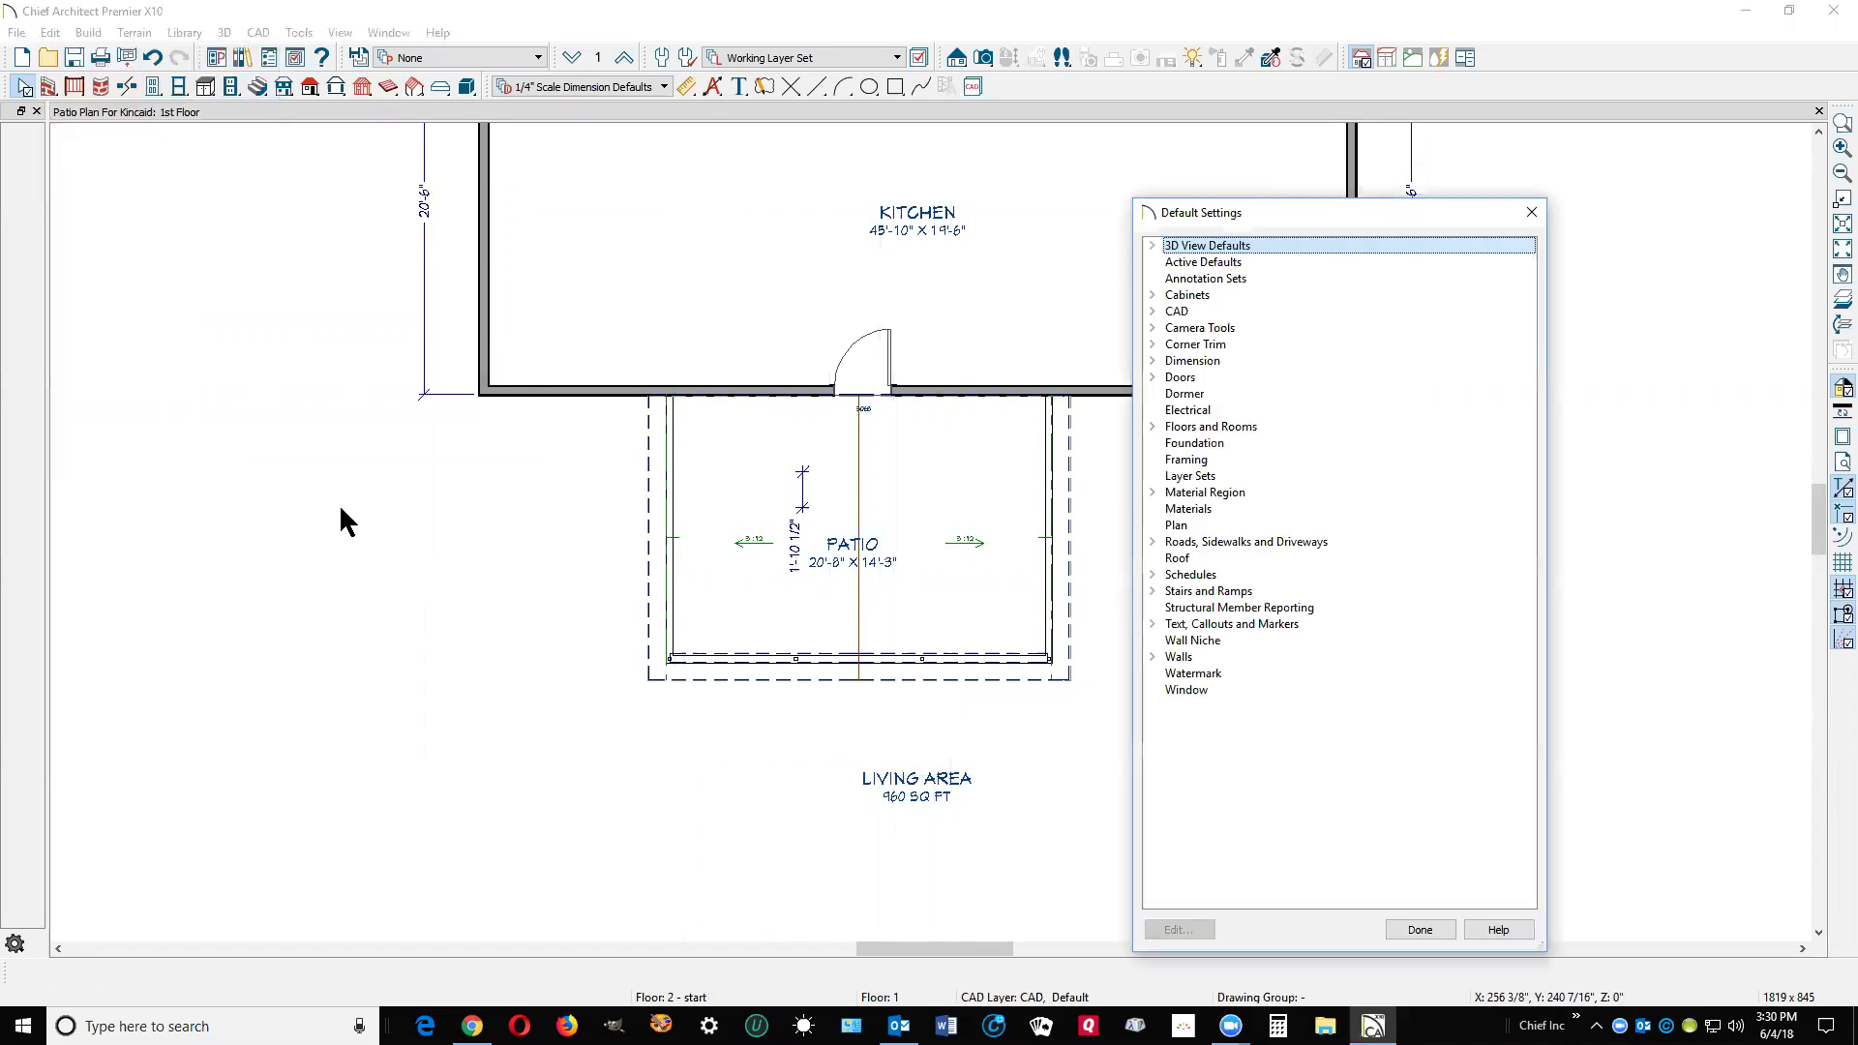
{"action": "left_click", "coordinate": [1153, 426]}
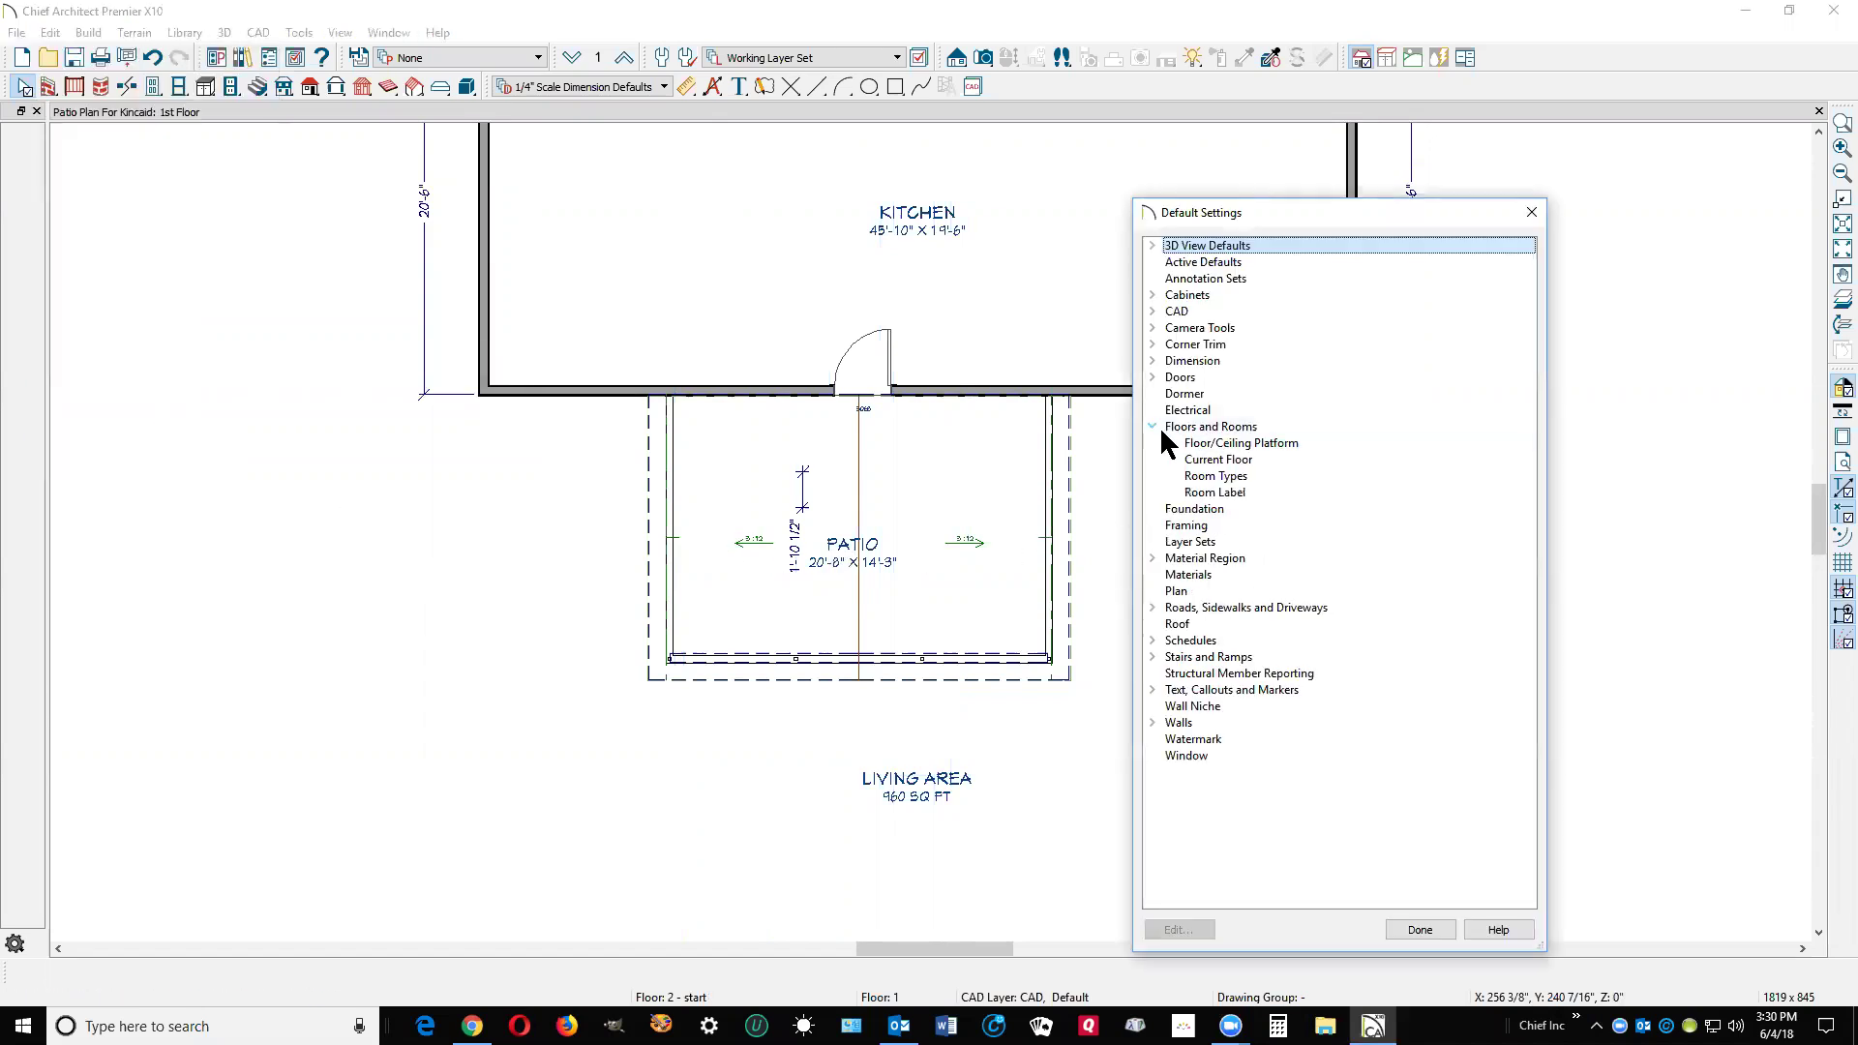
{"action": "left_click", "coordinate": [1217, 460]}
{"action": "left_click", "coordinate": [1186, 930]}
{"action": "double_click", "coordinate": [893, 334]}
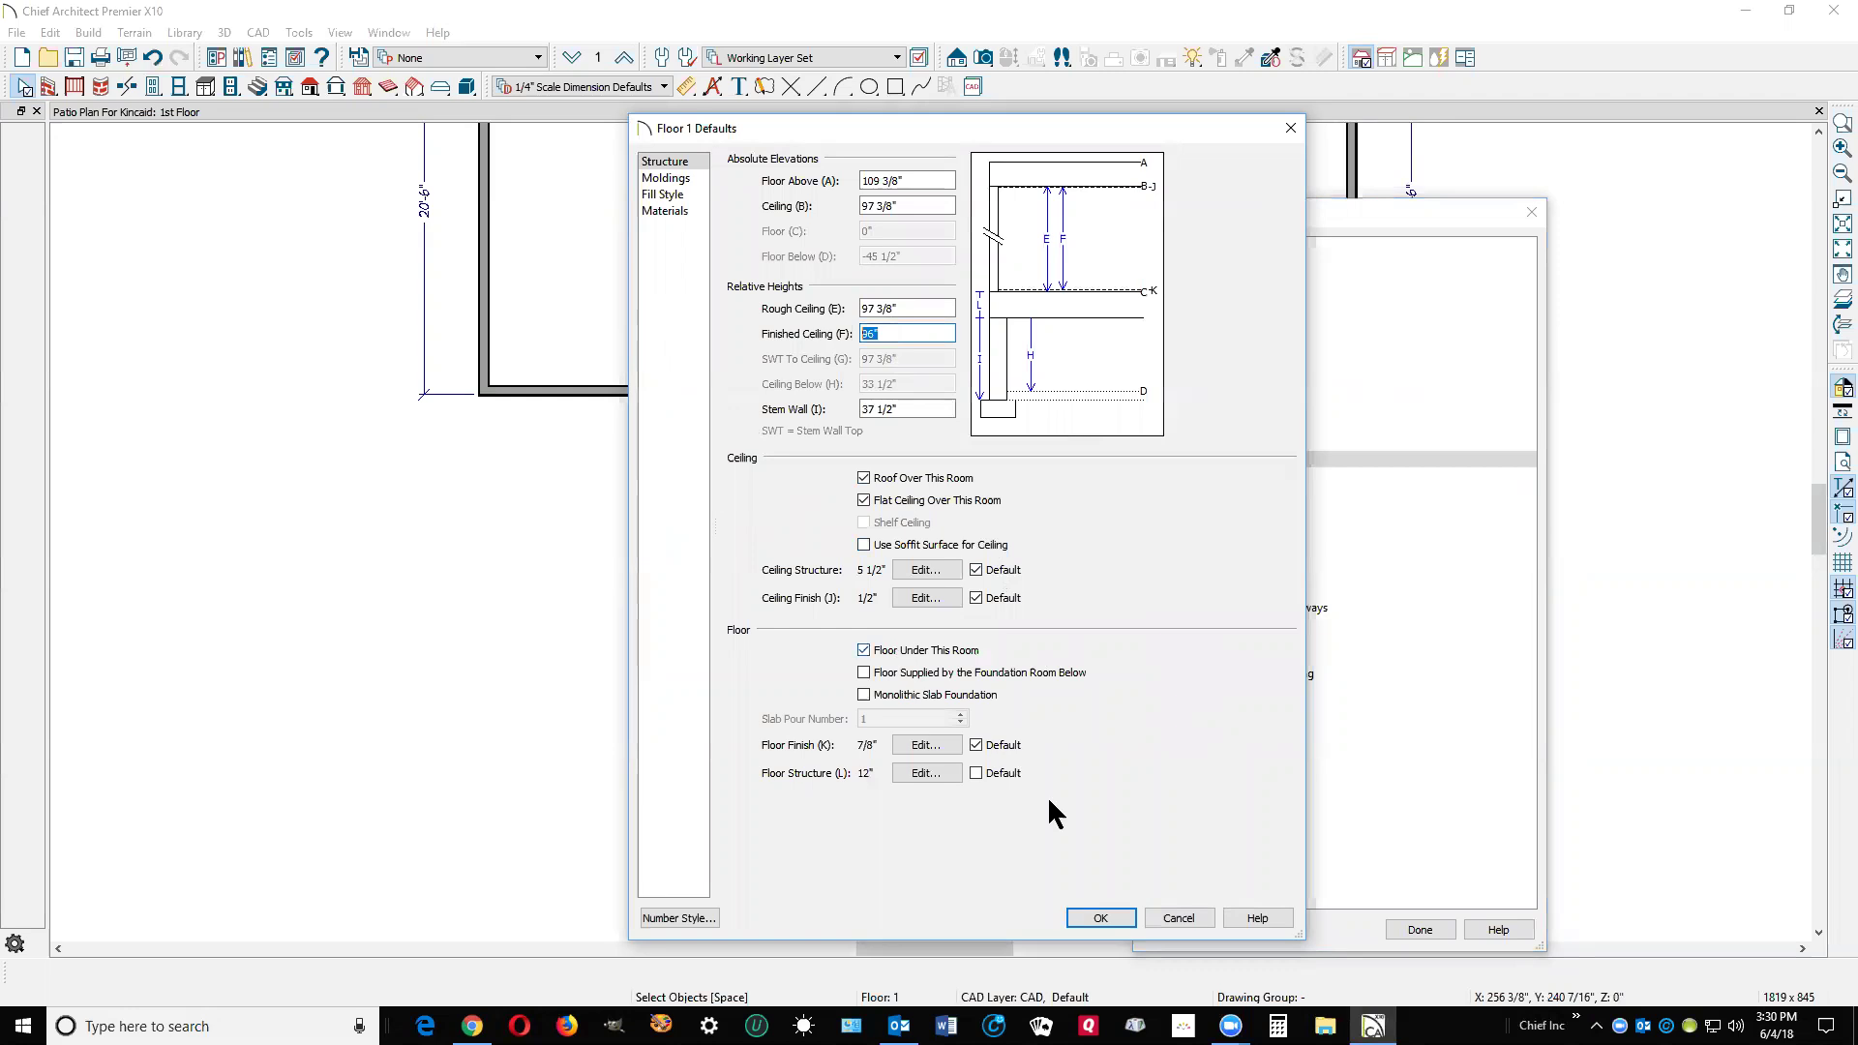
{"action": "left_click", "coordinate": [1101, 918]}
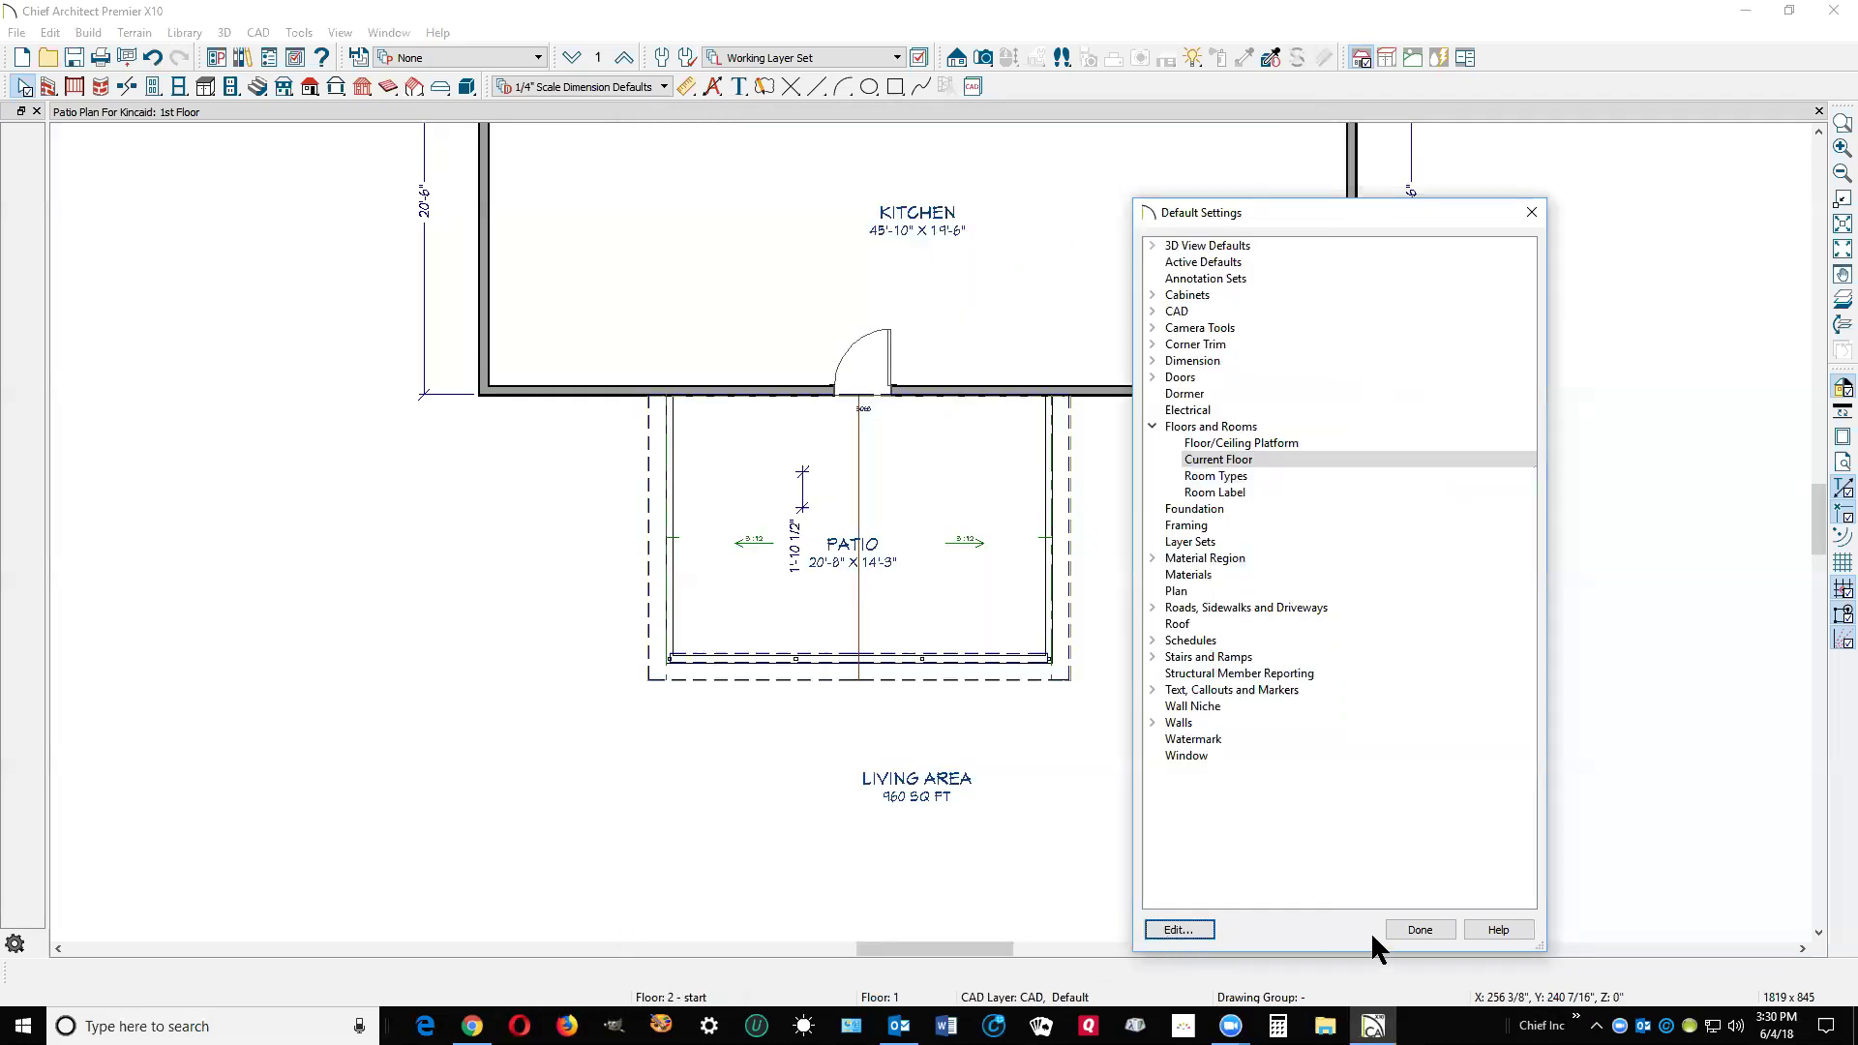
{"action": "left_click", "coordinate": [1441, 927]}
Inspect the structure heights of the kitchen and of the patio in their room specifications.
{"action": "double_click", "coordinate": [914, 294]}
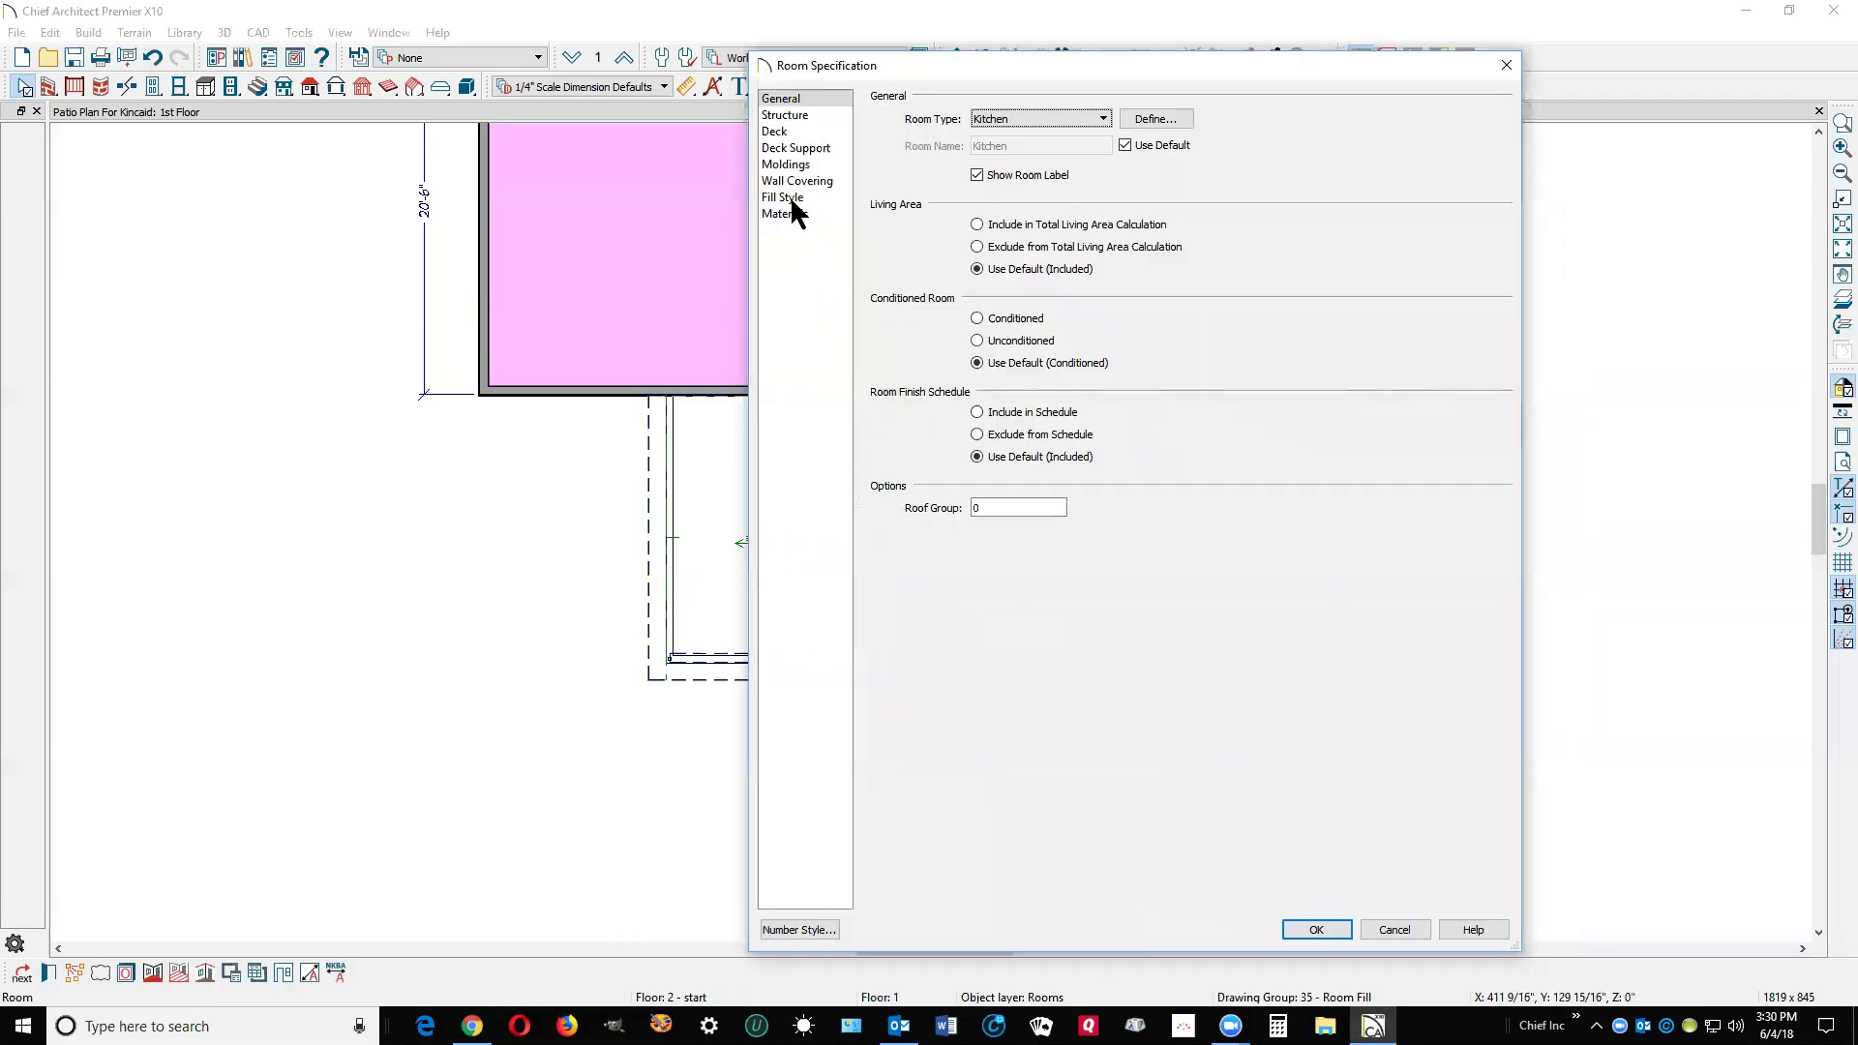
{"action": "left_click", "coordinate": [783, 115]}
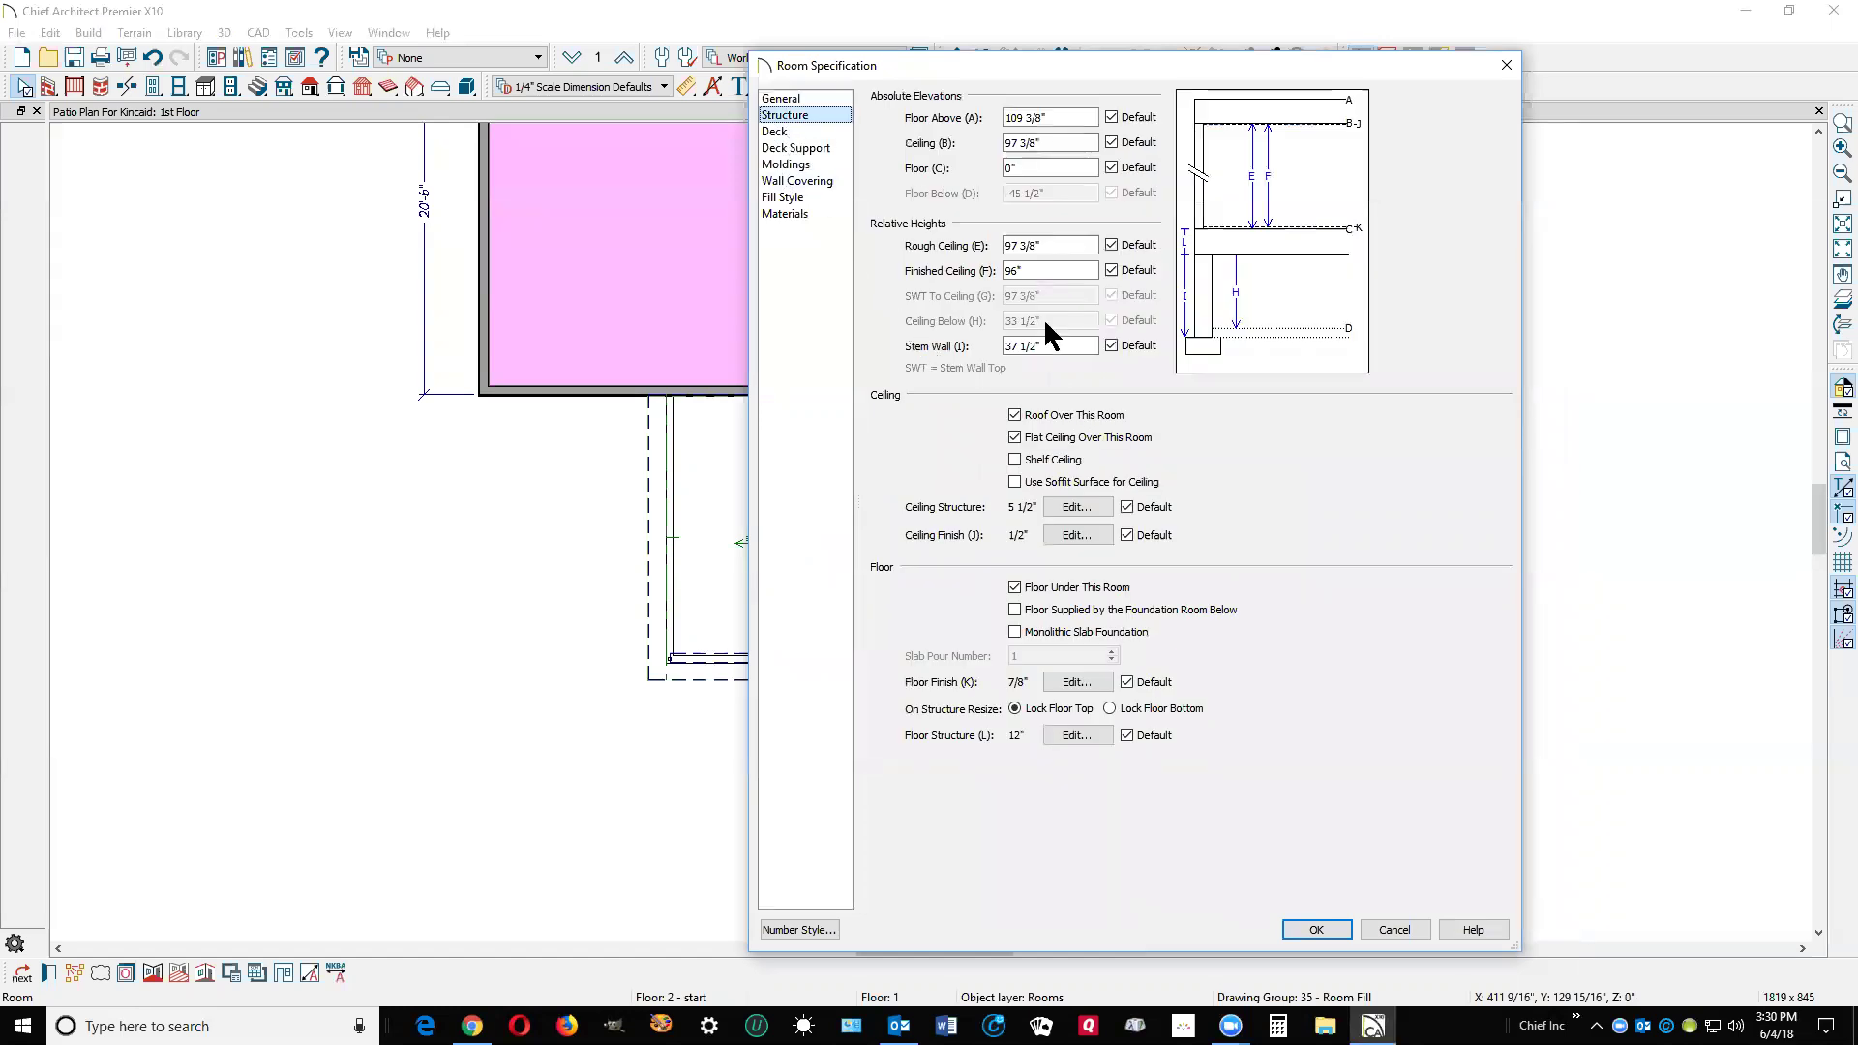
{"action": "left_click", "coordinate": [1393, 929]}
{"action": "double_click", "coordinate": [931, 462]}
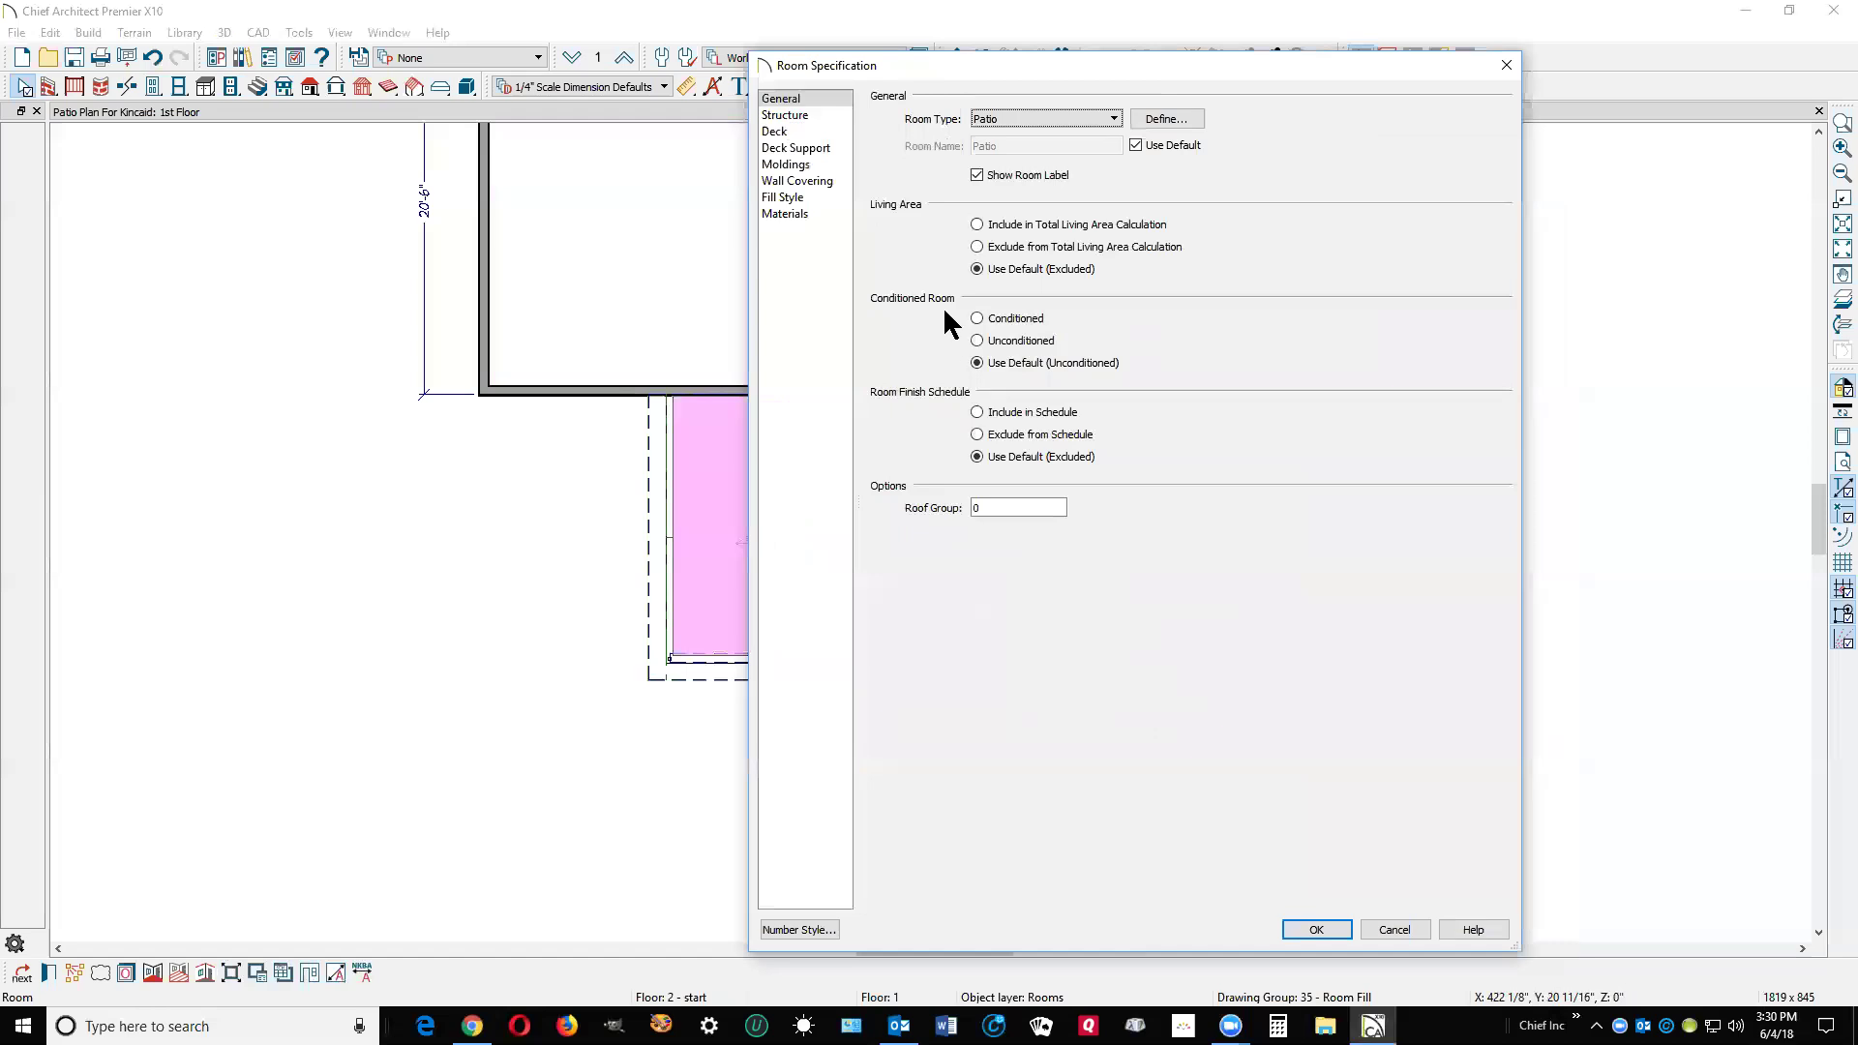
{"action": "left_click", "coordinate": [836, 115]}
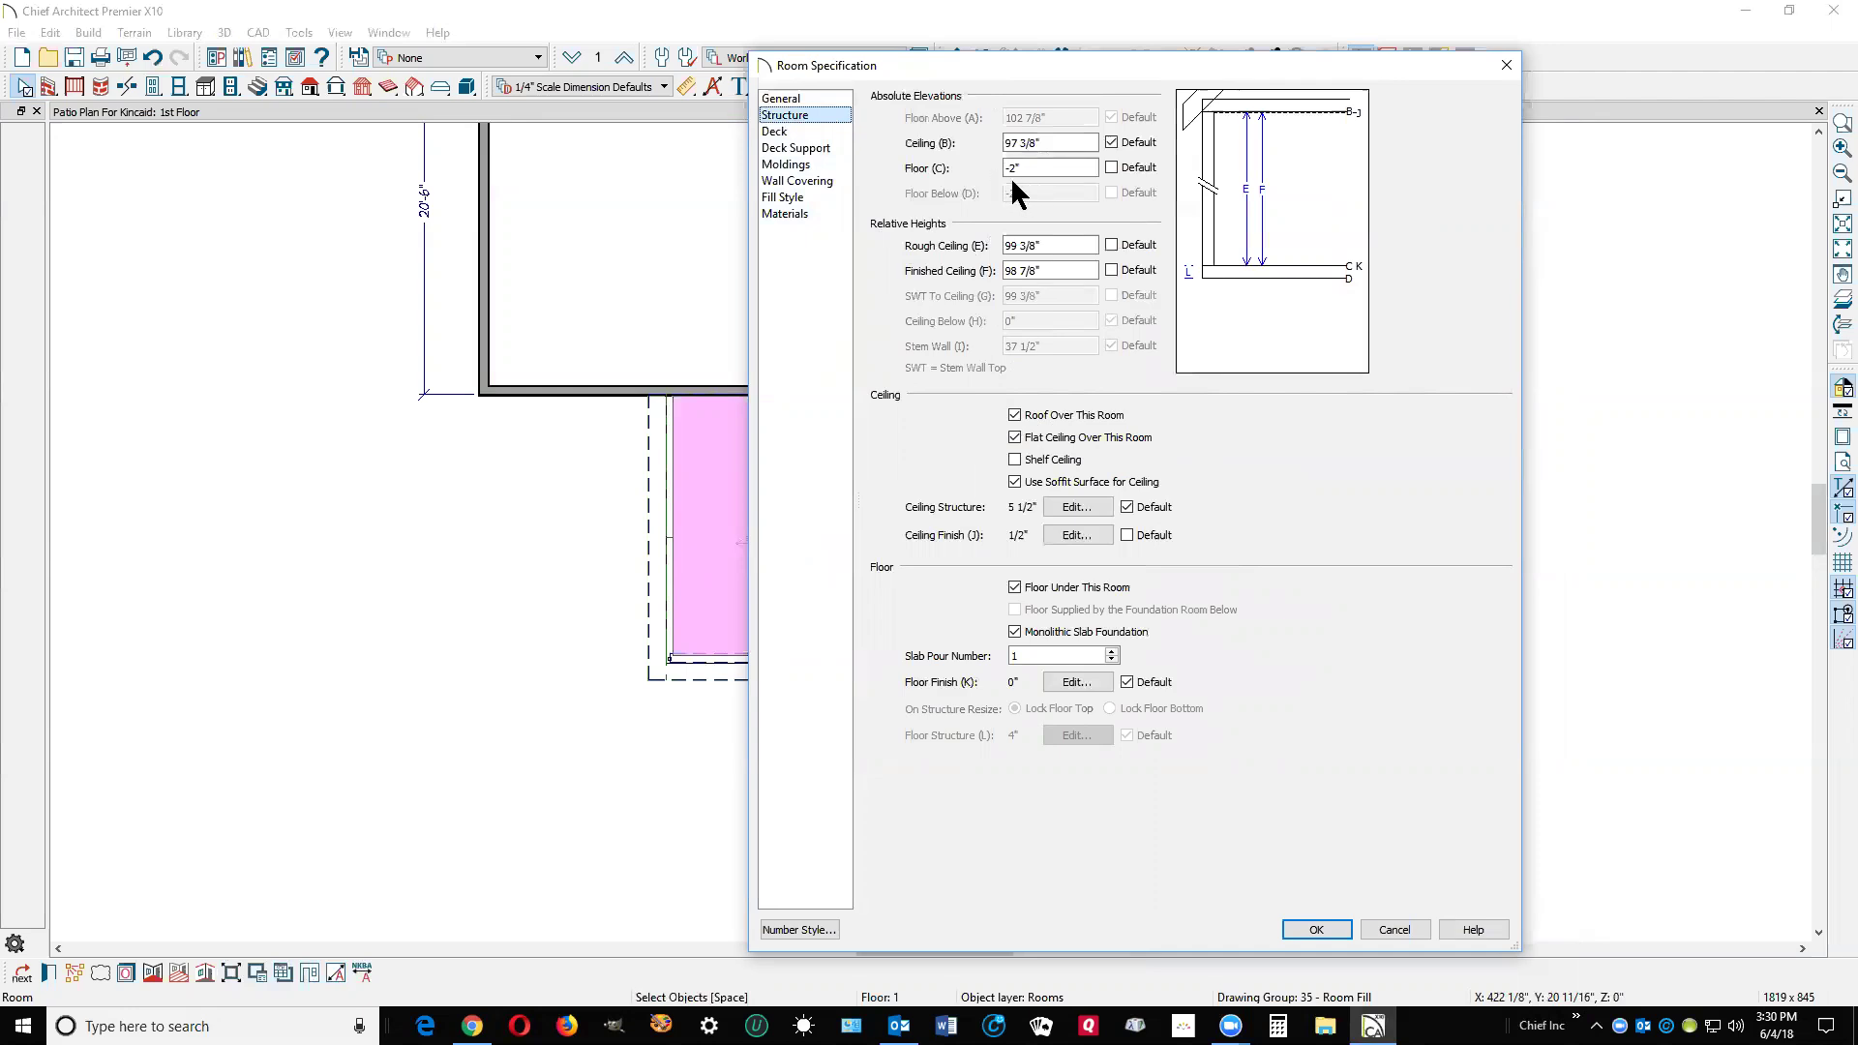
{"action": "left_click", "coordinate": [1316, 927]}
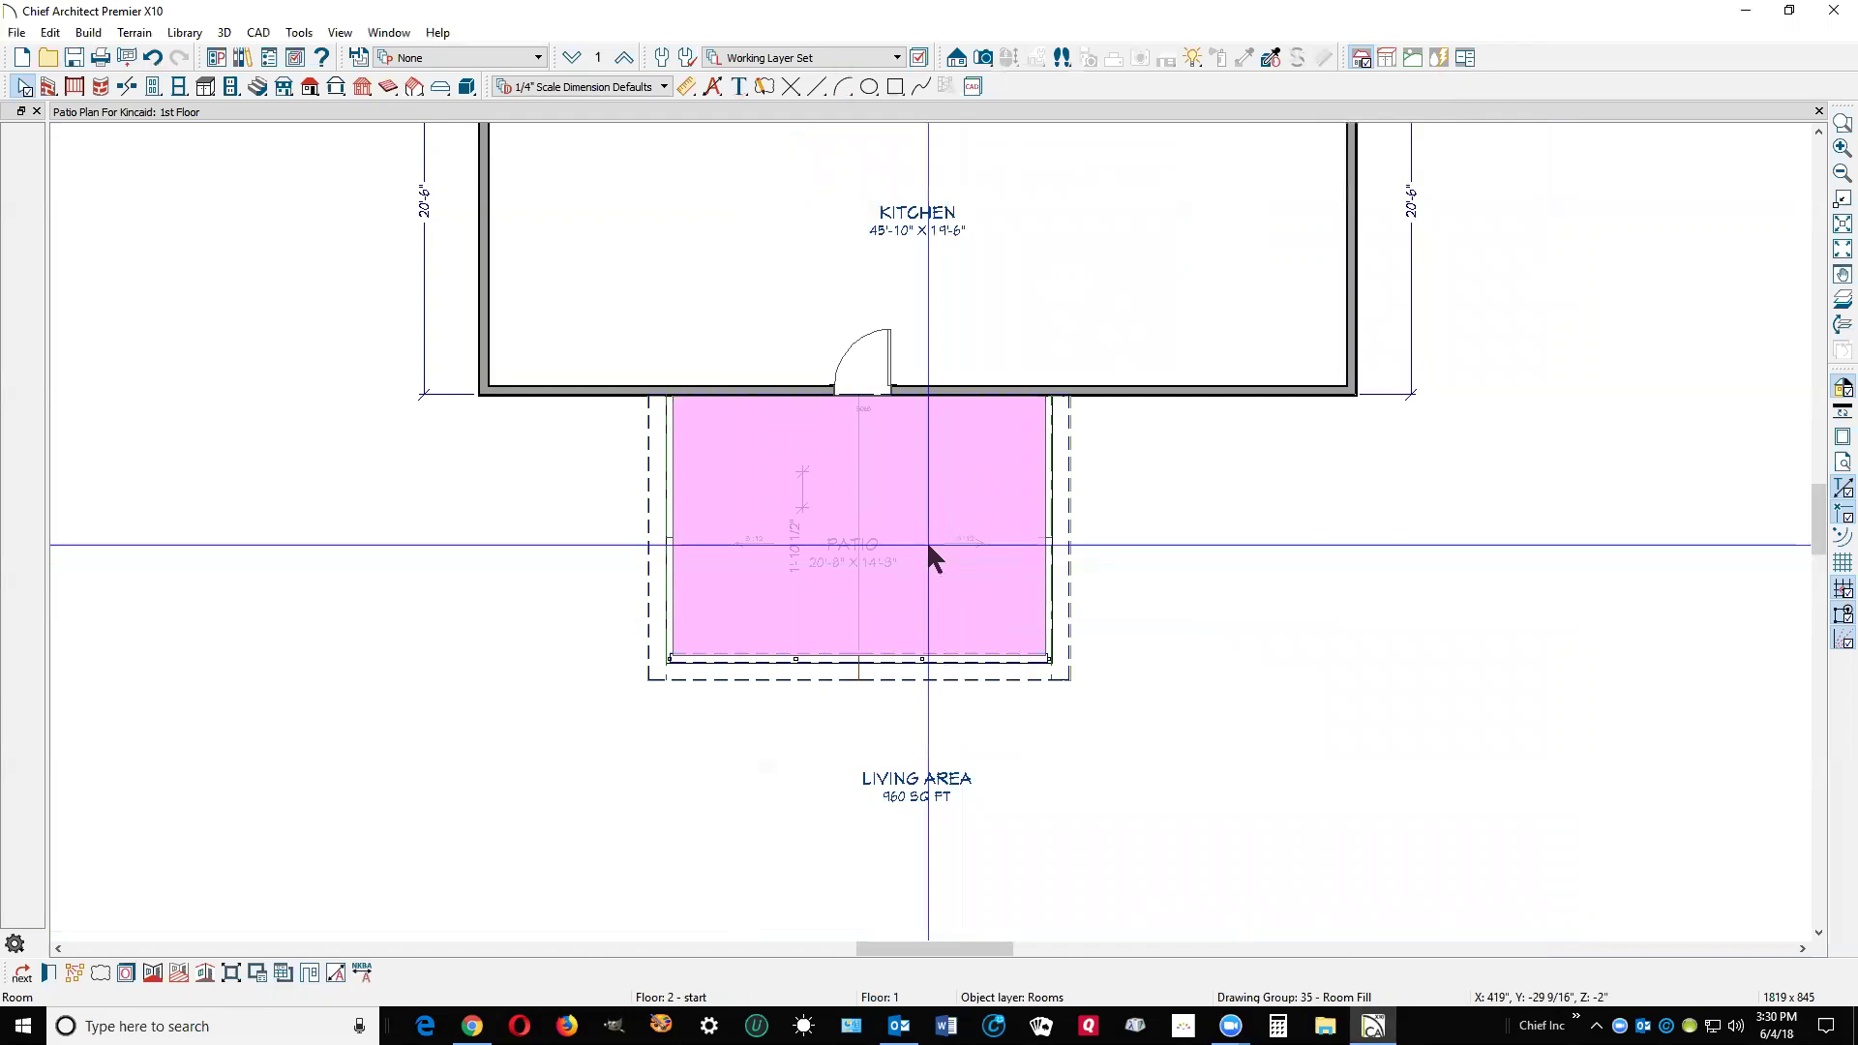
Create a cross-section view through the middle of the patio, facing away from the kitchen, to show its gable roof.
{"action": "left_click", "coordinate": [954, 58]}
{"action": "left_click_drag", "start_coordinate": [881, 537], "coordinate": [872, 734]}
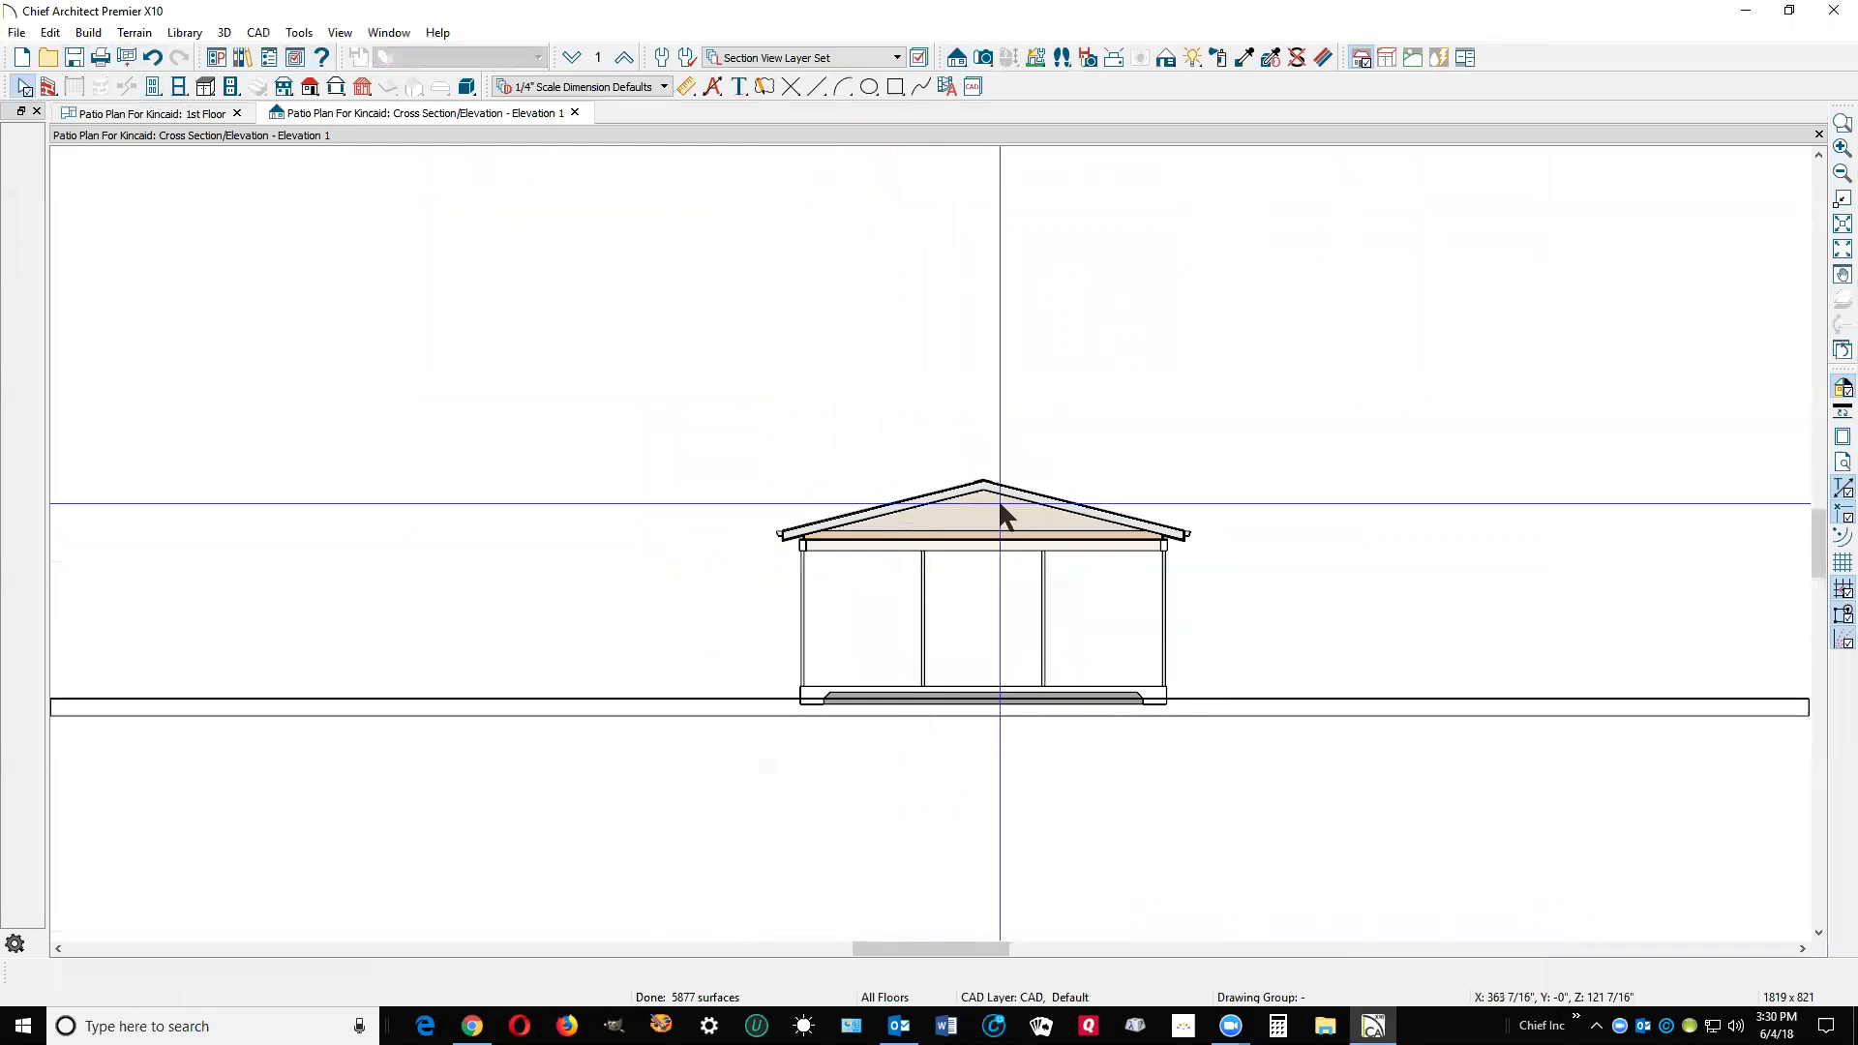
{"action": "scroll", "coordinate": [999, 505], "scroll_direction": "up", "scroll_amount": 2}
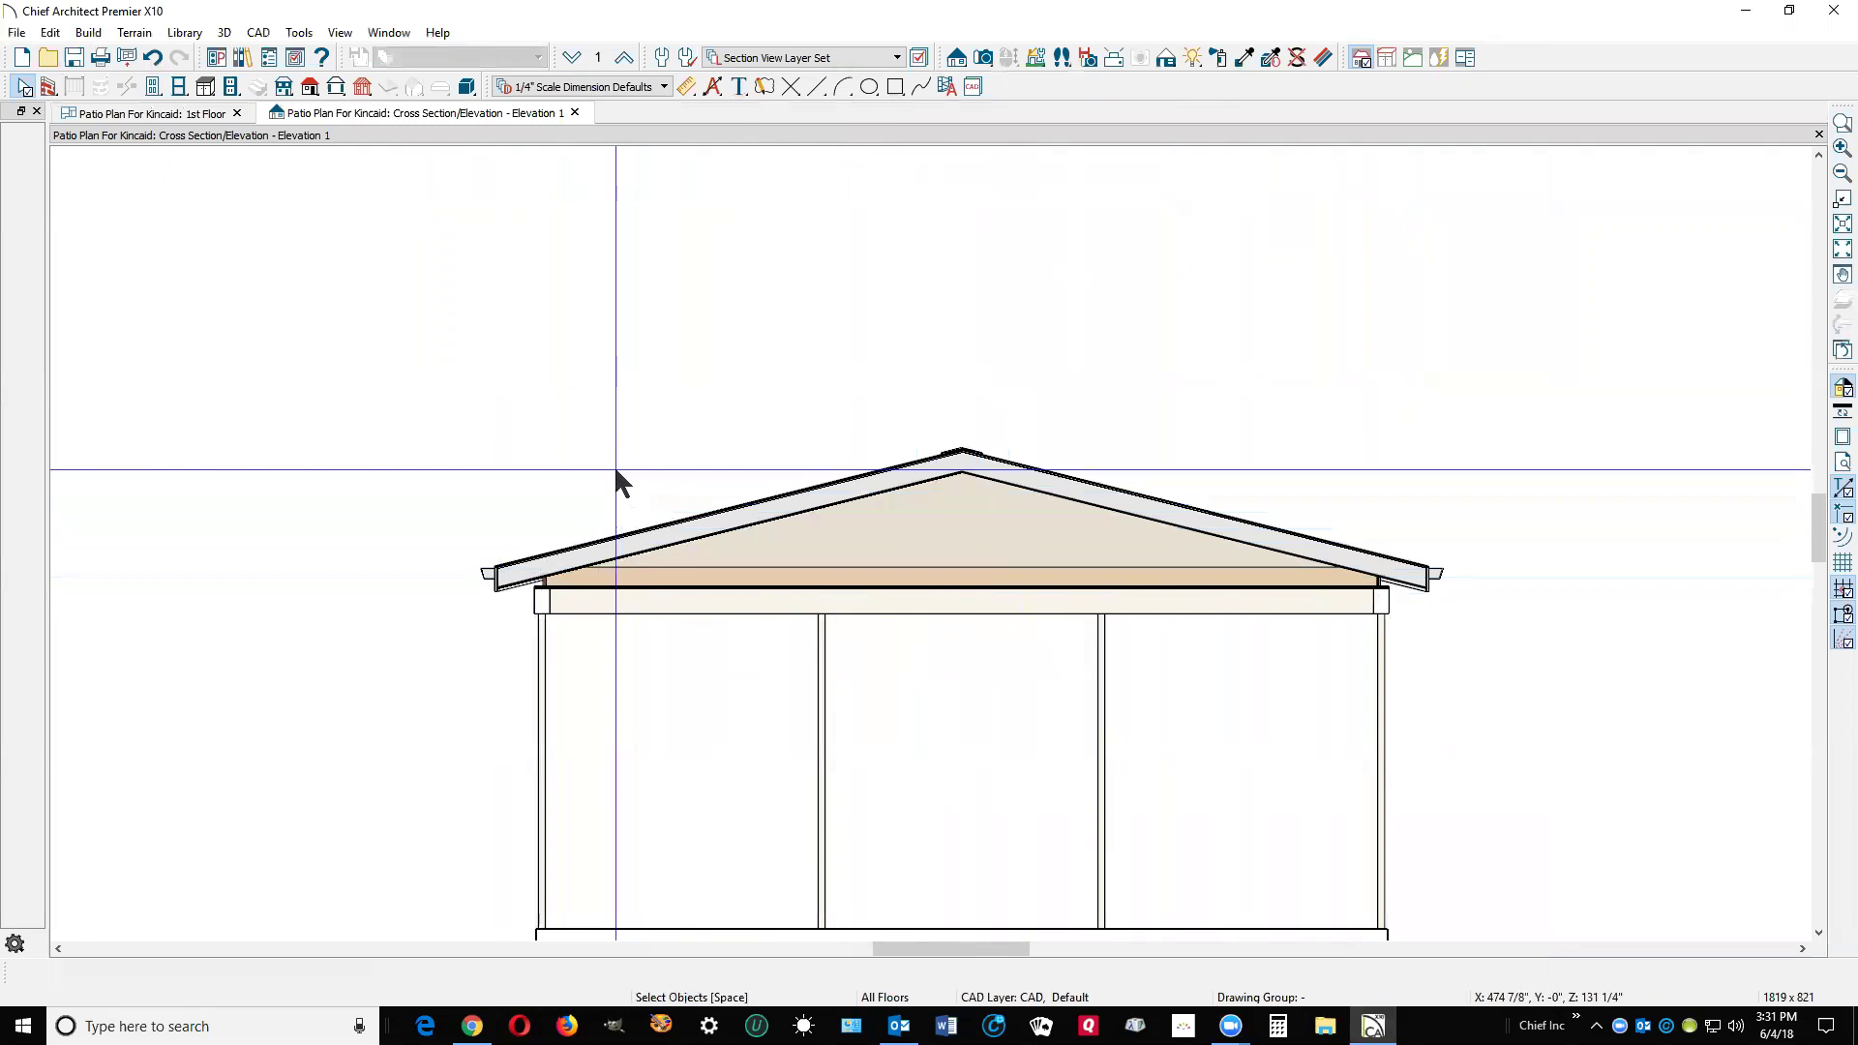
Return to the first-floor plan and examine the roof edge and baseline along the patio's side wall.
{"action": "key", "text": "ctrl+Tab"}
{"action": "key", "text": "space"}
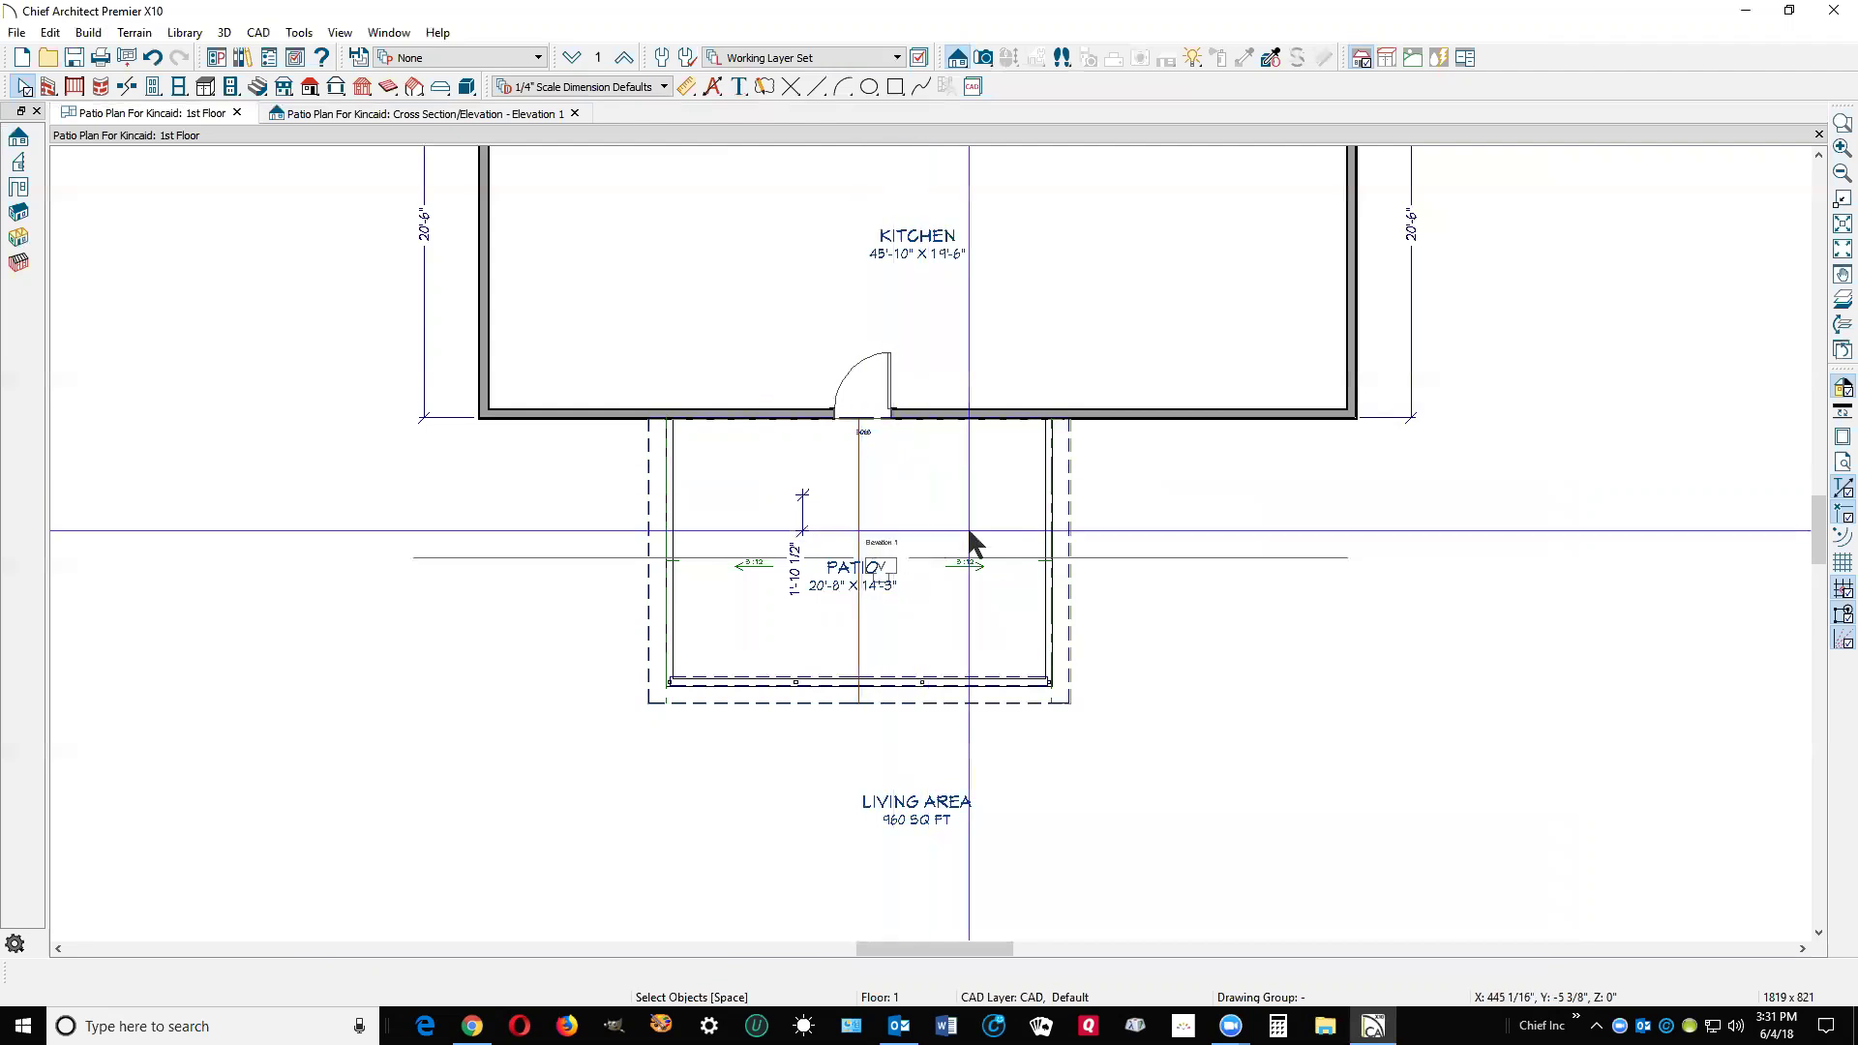
{"action": "scroll", "coordinate": [1076, 507], "scroll_direction": "up", "scroll_amount": 4}
{"action": "scroll", "coordinate": [1076, 507], "scroll_direction": "up", "scroll_amount": 1}
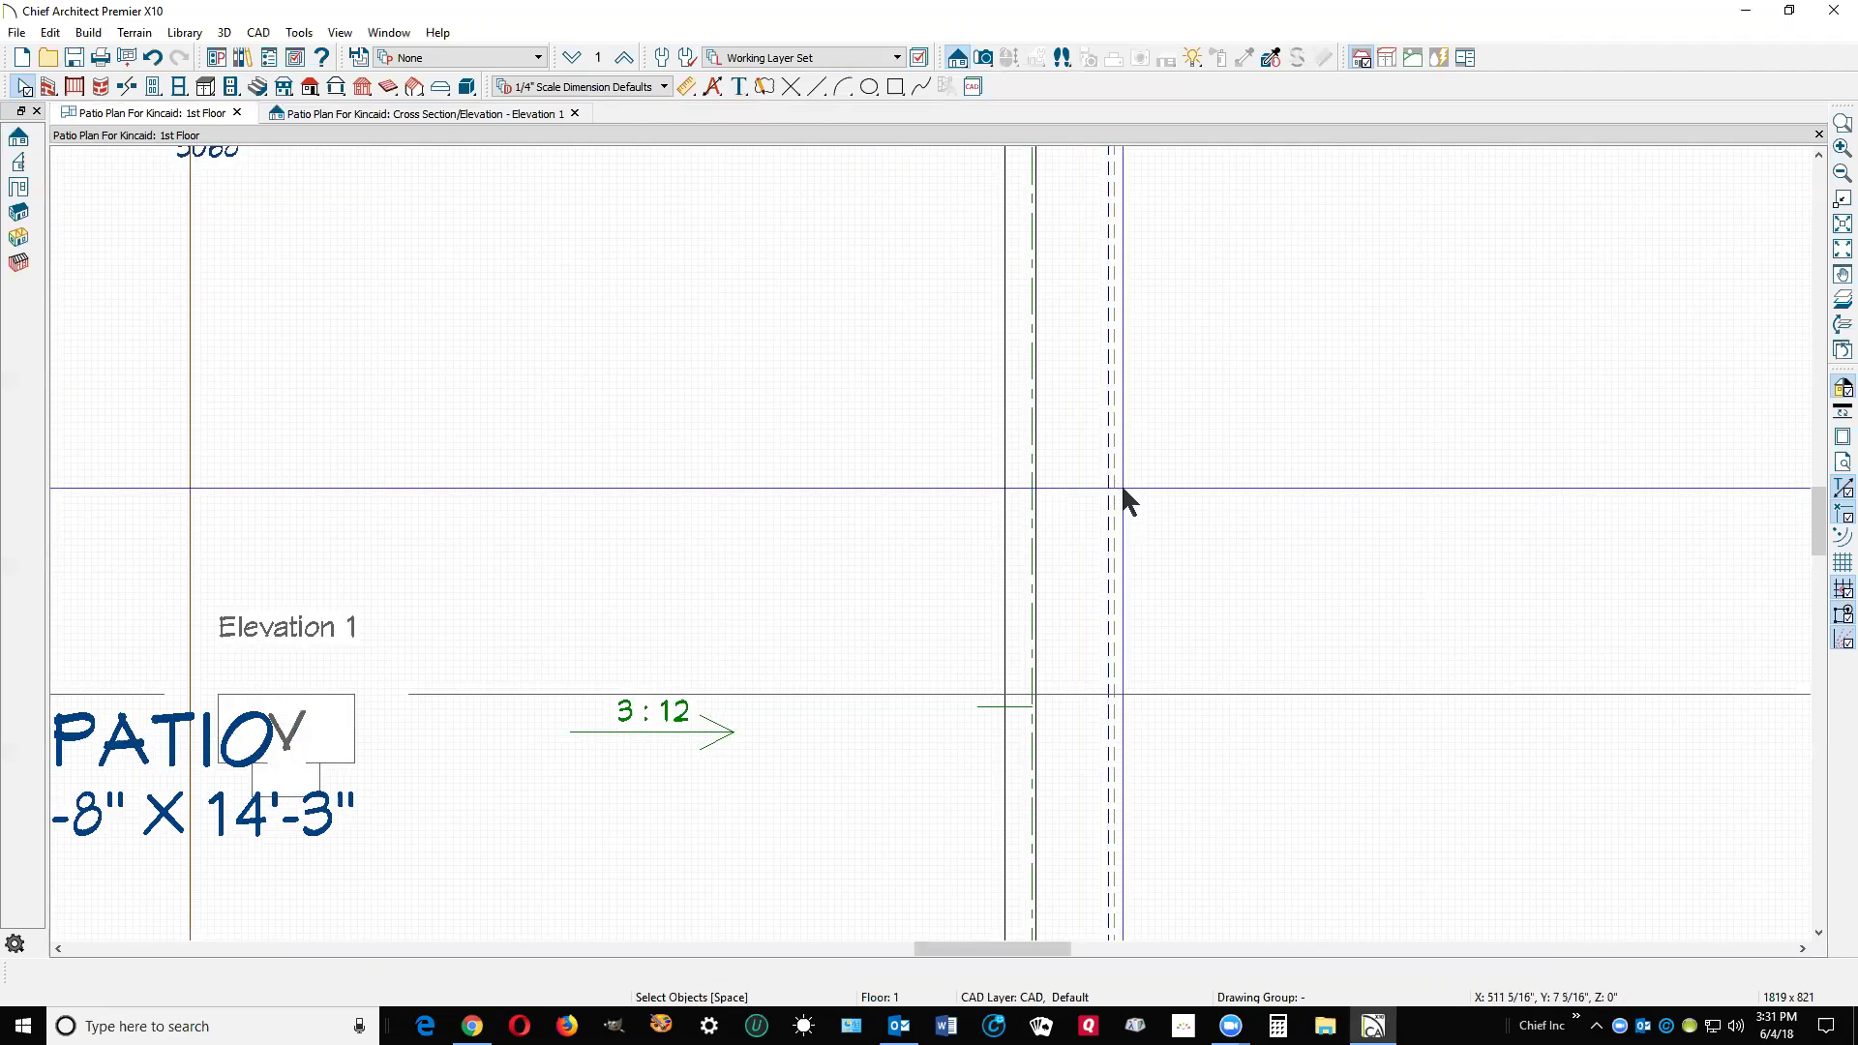
{"action": "scroll", "coordinate": [1124, 448], "scroll_direction": "down", "scroll_amount": 3}
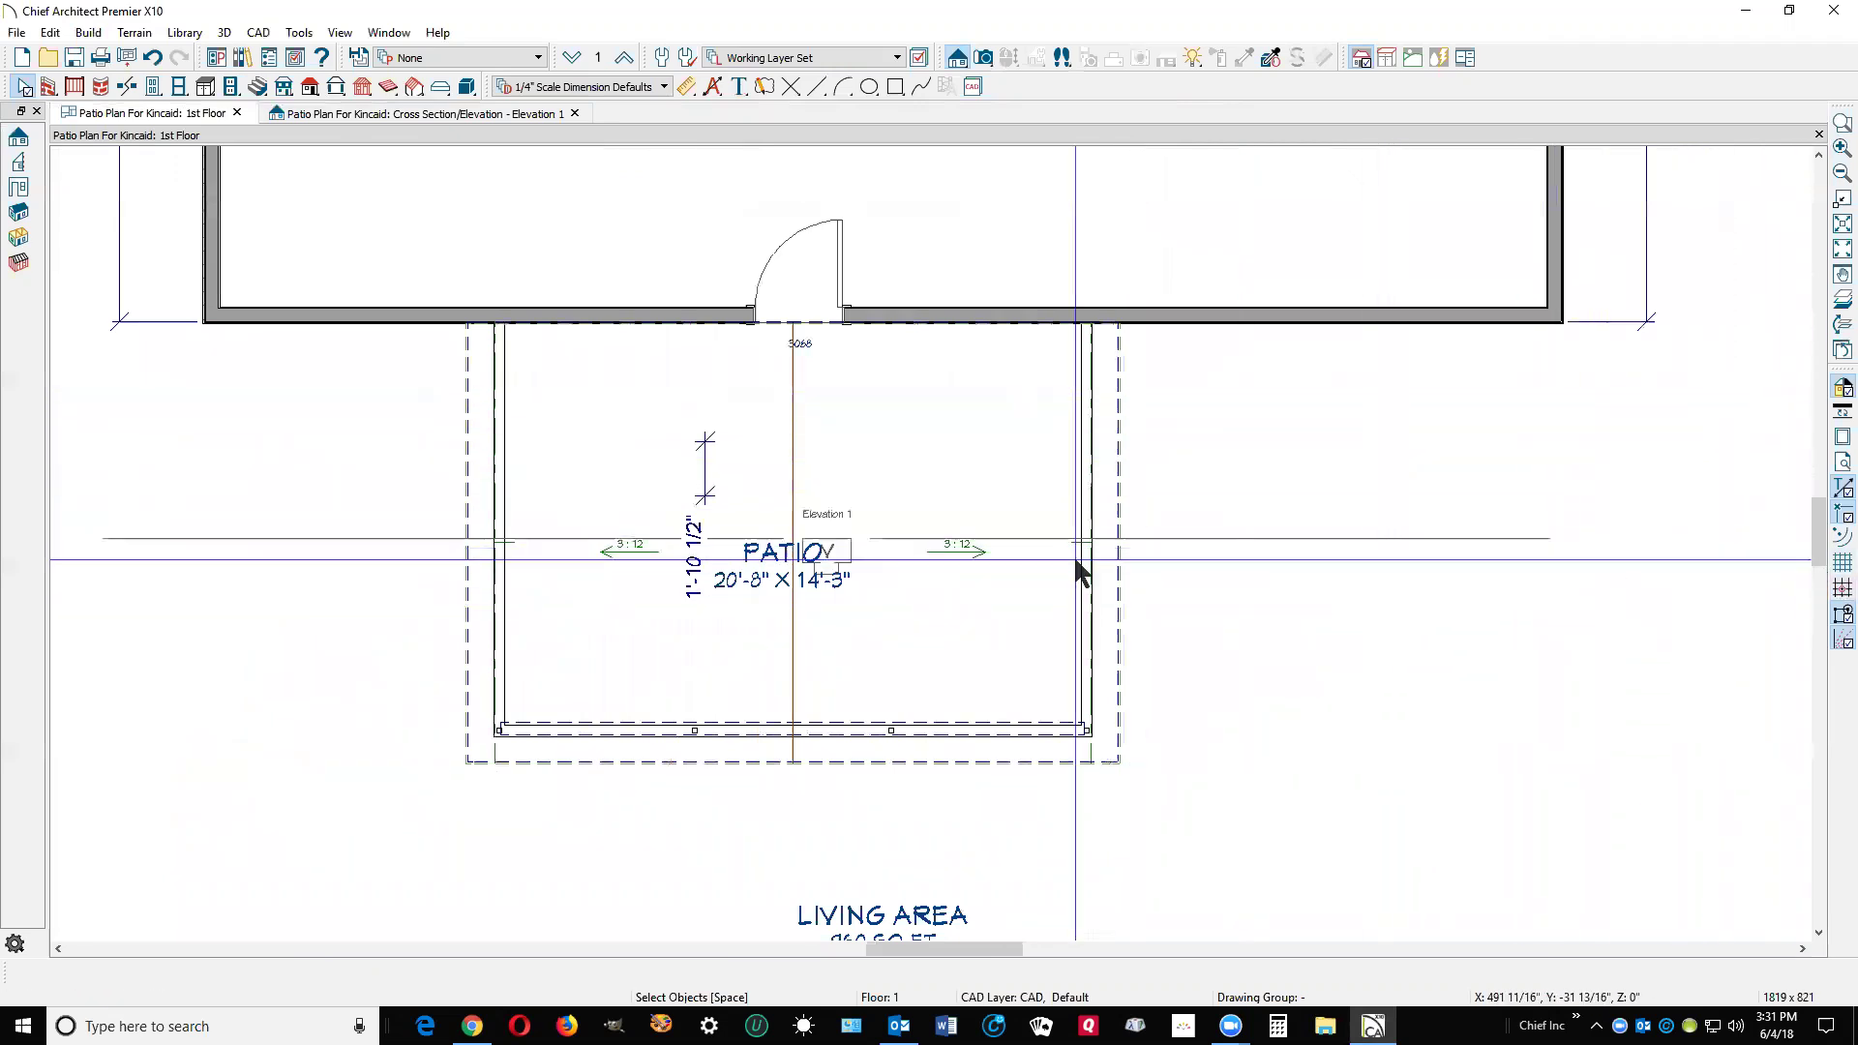
{"action": "scroll", "coordinate": [1087, 572], "scroll_direction": "up", "scroll_amount": 1}
Move the right-hand patio roof plane outward from the ridge and undo the move.
{"action": "left_click", "coordinate": [1122, 595]}
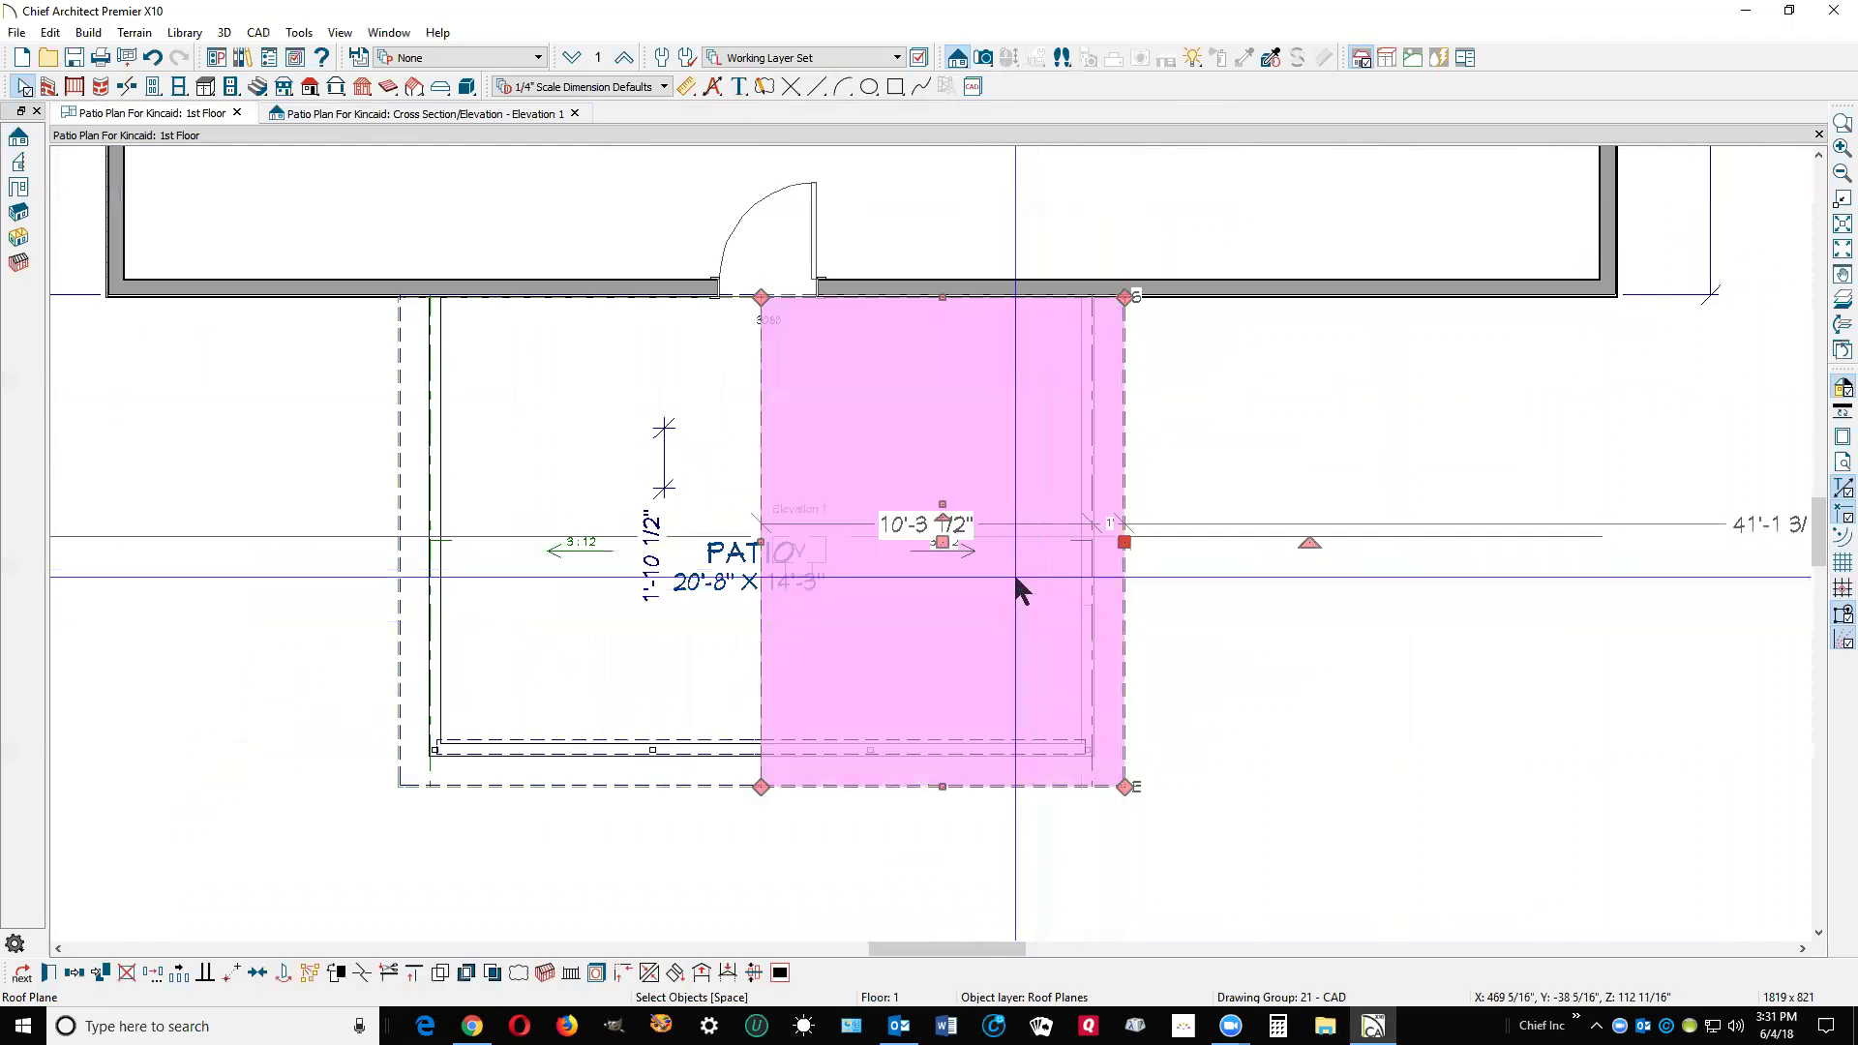
{"action": "left_click_drag", "start_coordinate": [945, 544], "coordinate": [1130, 542]}
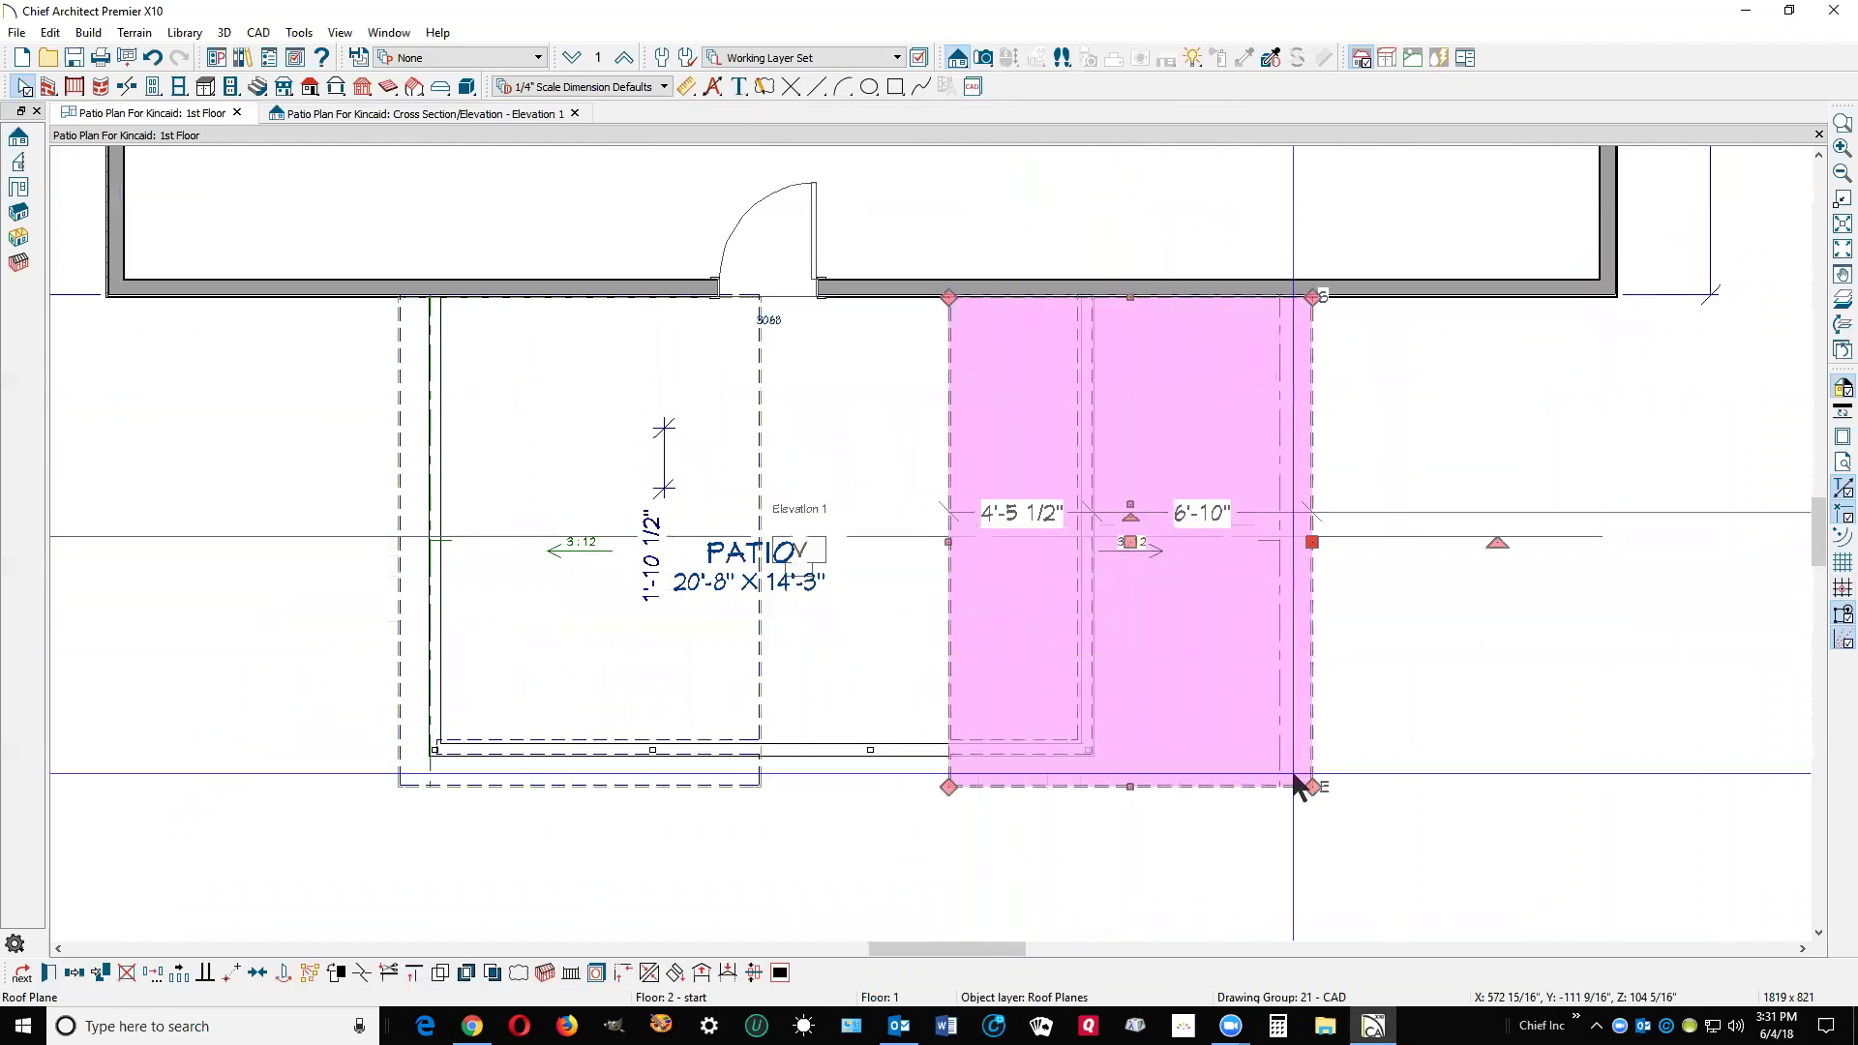
{"action": "key", "text": "alt+space"}
{"action": "left_click", "coordinate": [1370, 689]}
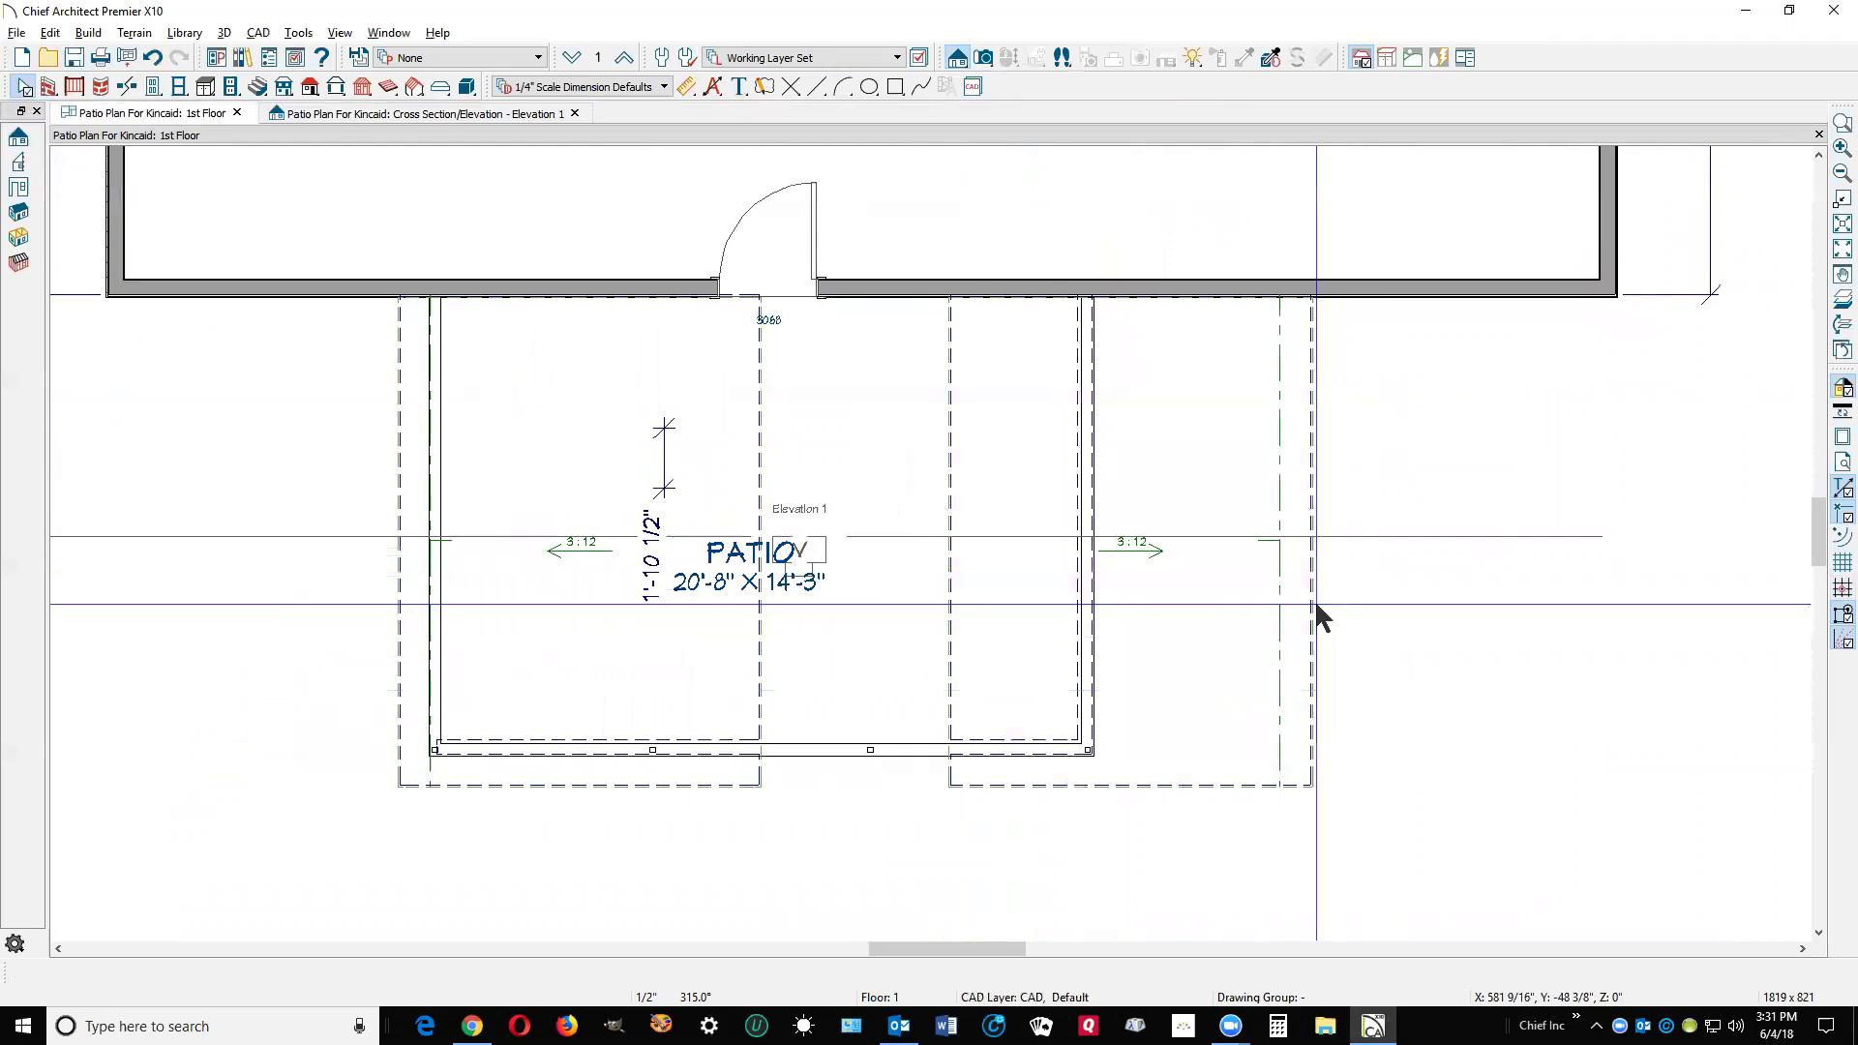
{"action": "key", "text": "ctrl+z"}
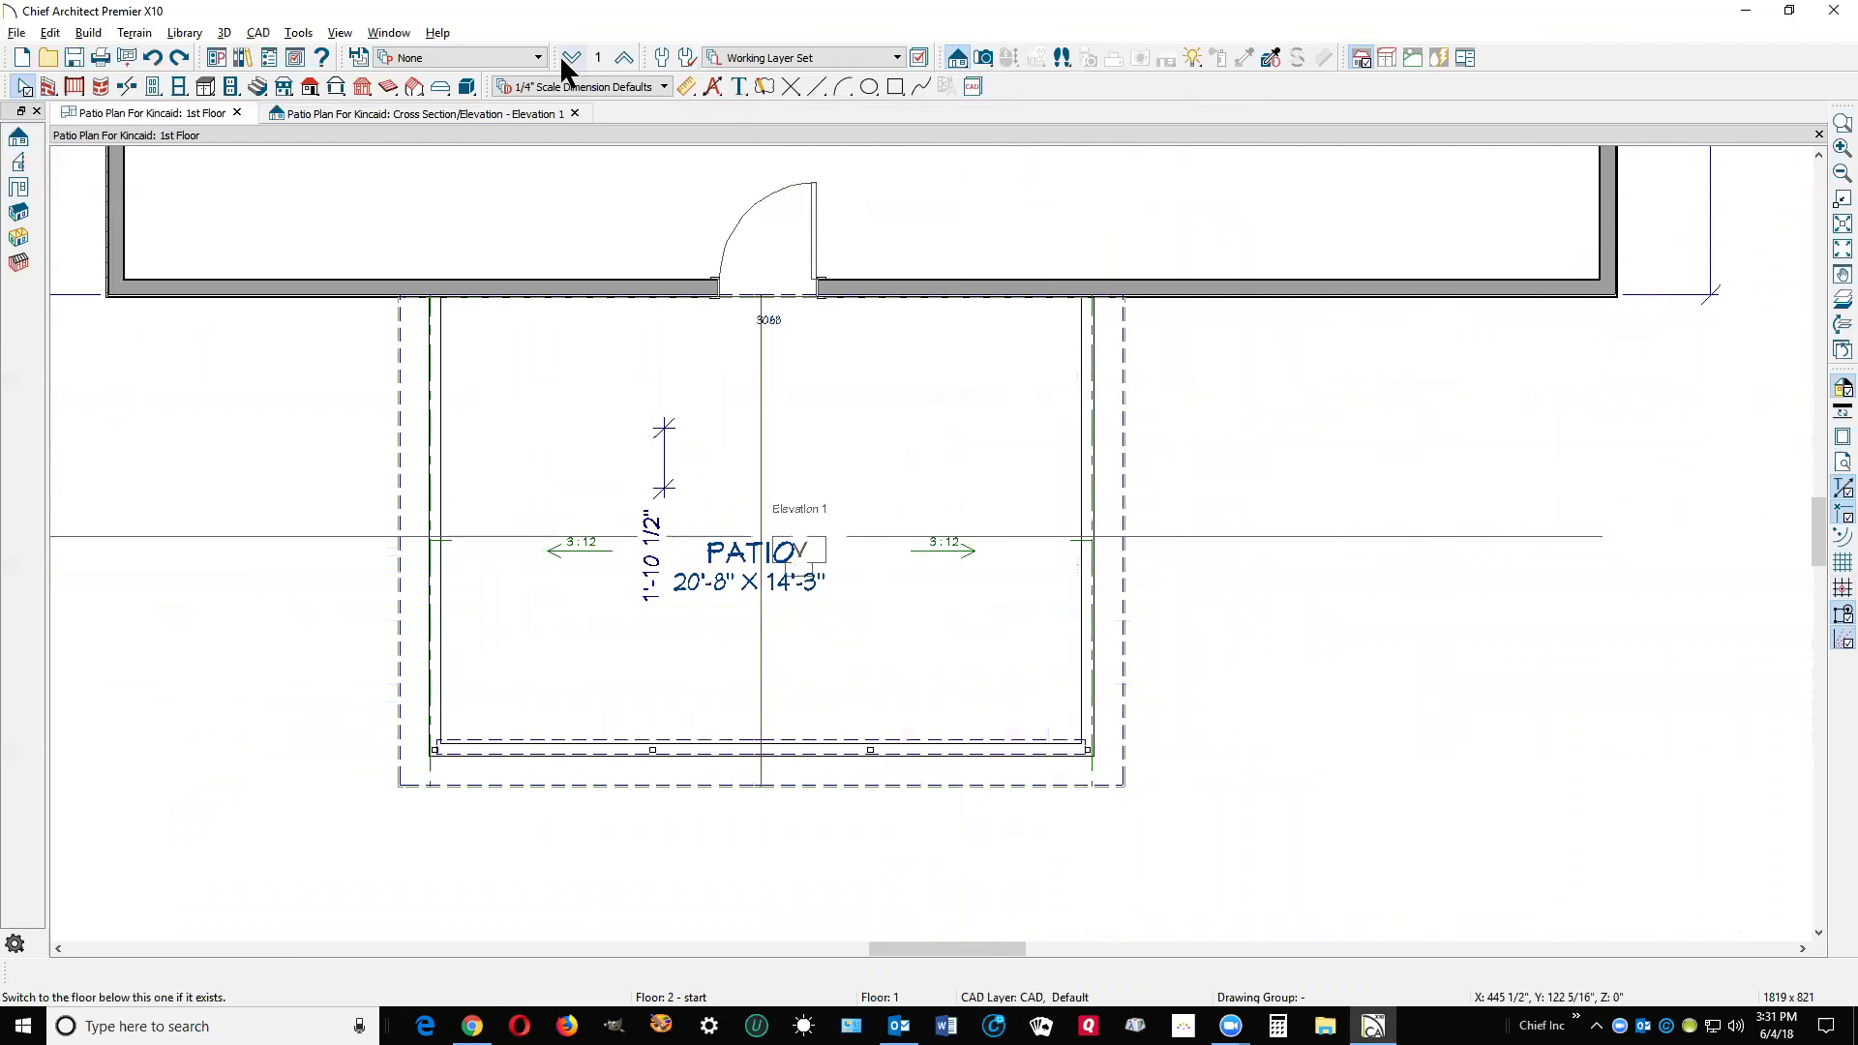
Turn off the display of the Roofs, Baseline Polylines and Roofs, Gable Lines layers in the Working Layer Set.
{"action": "left_click", "coordinate": [296, 58]}
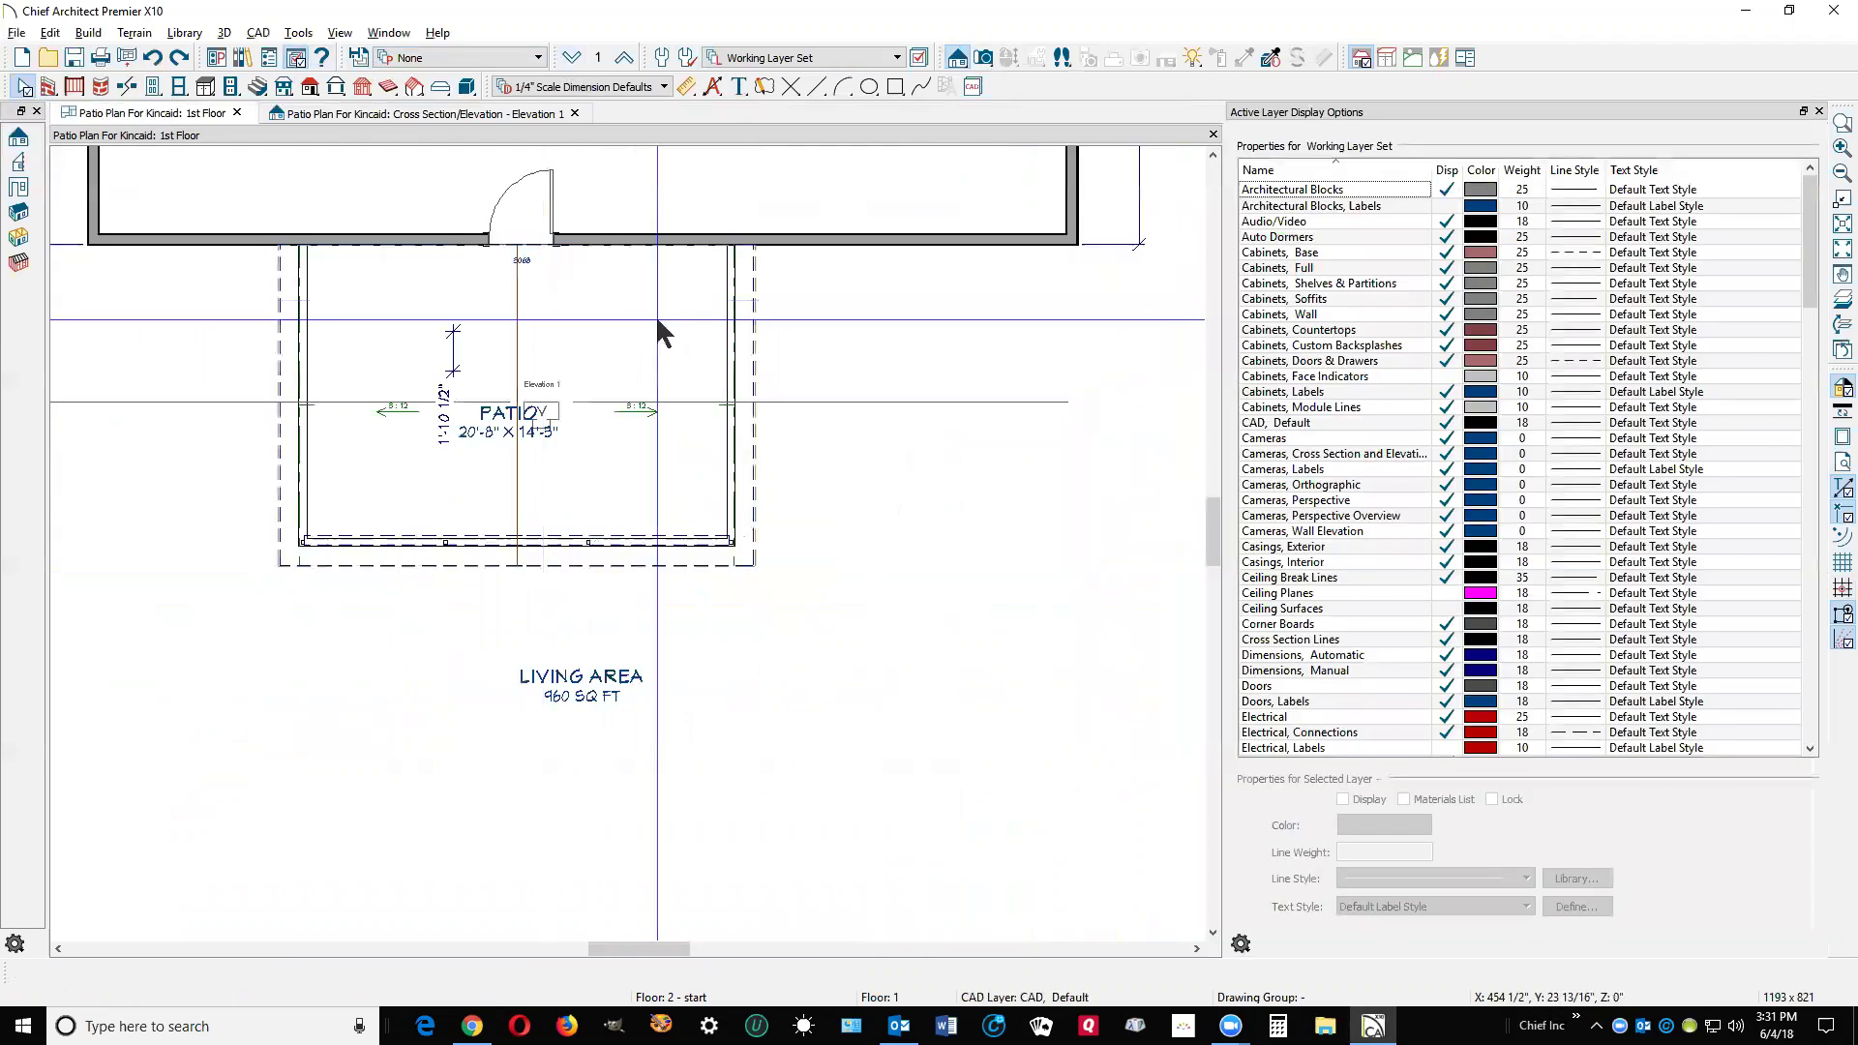
{"action": "left_click", "coordinate": [1410, 564]}
{"action": "key", "text": "r"}
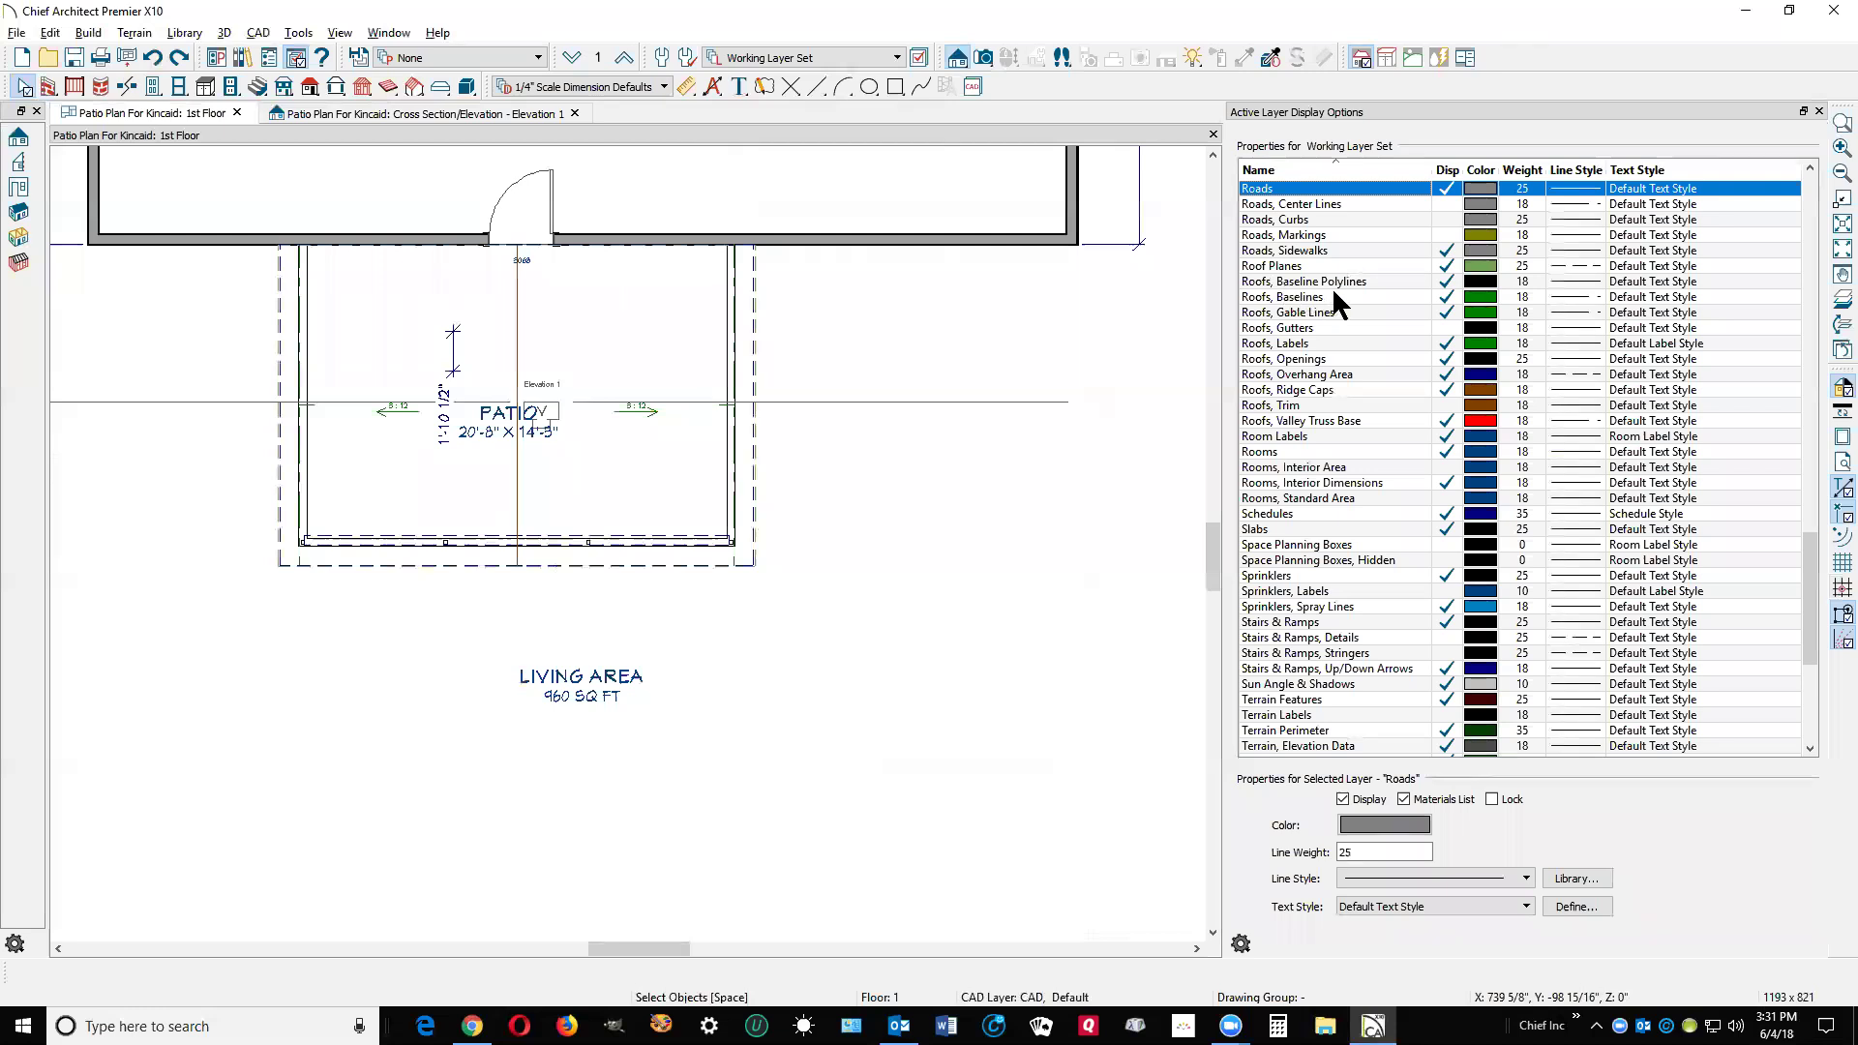
{"action": "left_click", "coordinate": [1447, 281]}
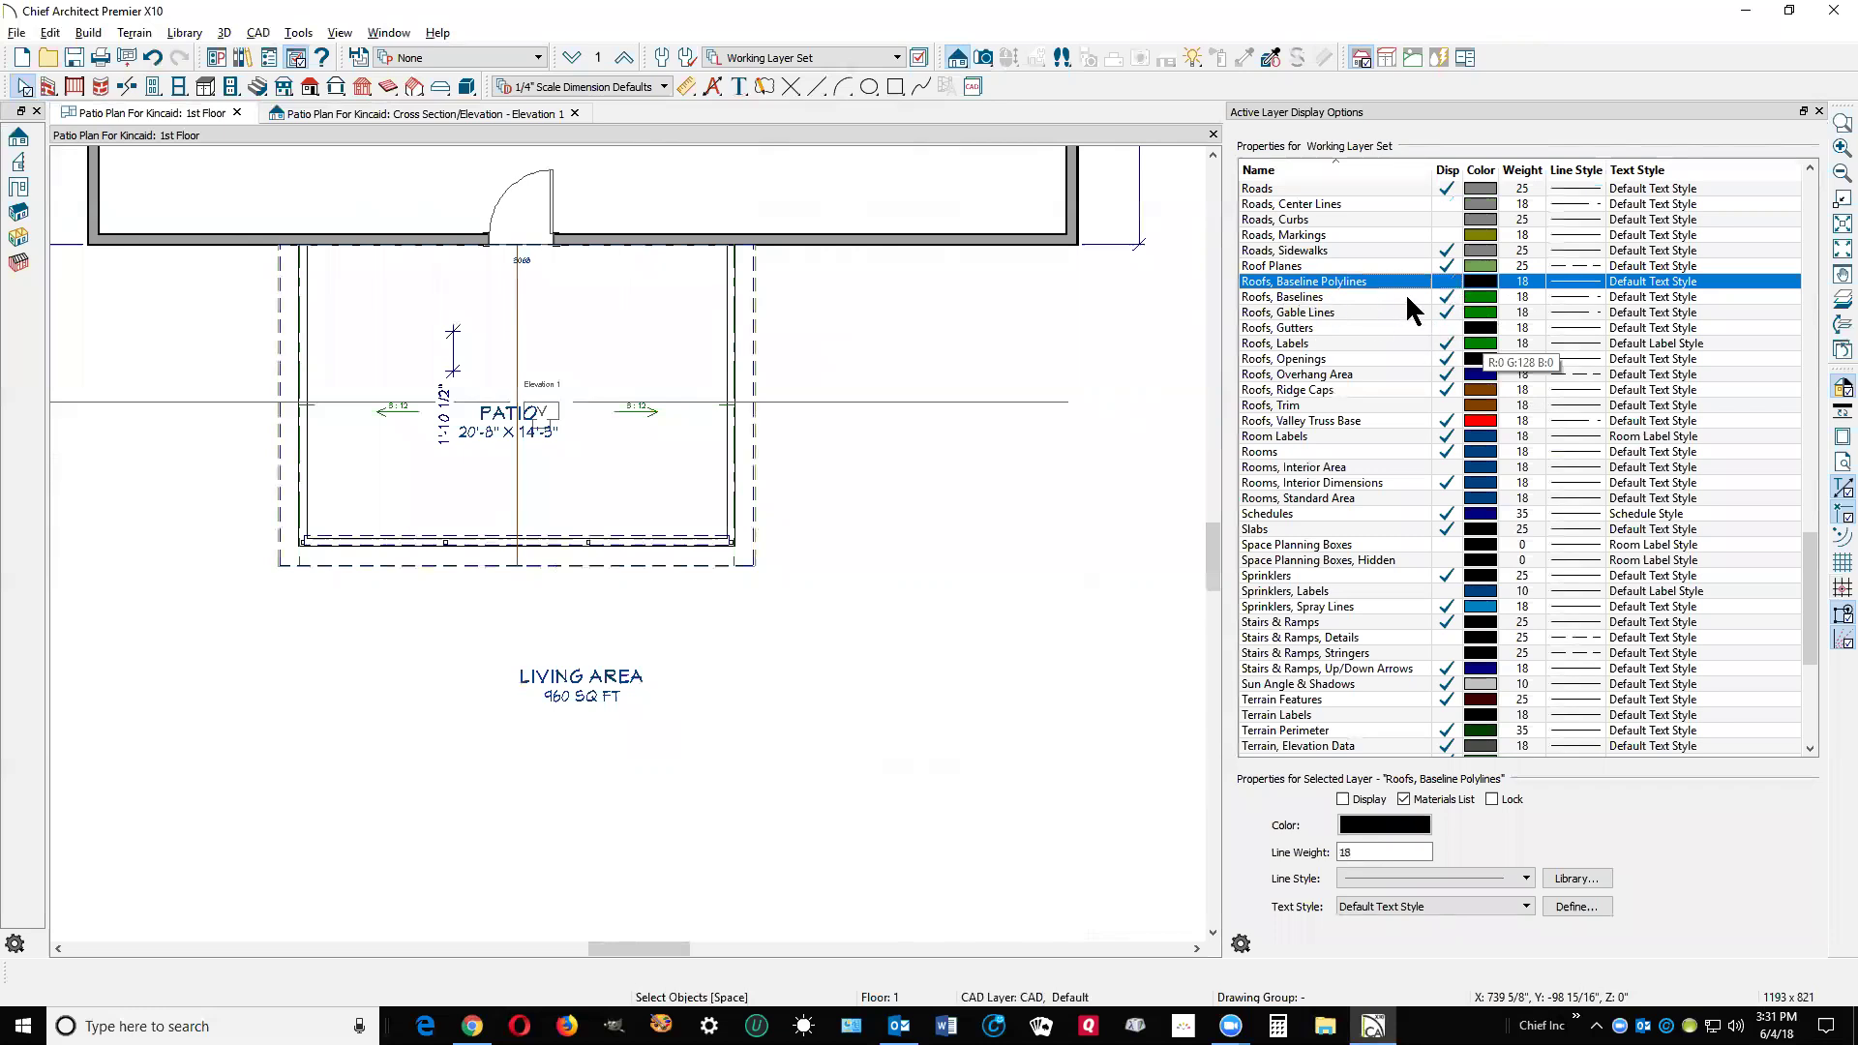
{"action": "left_click", "coordinate": [1455, 313]}
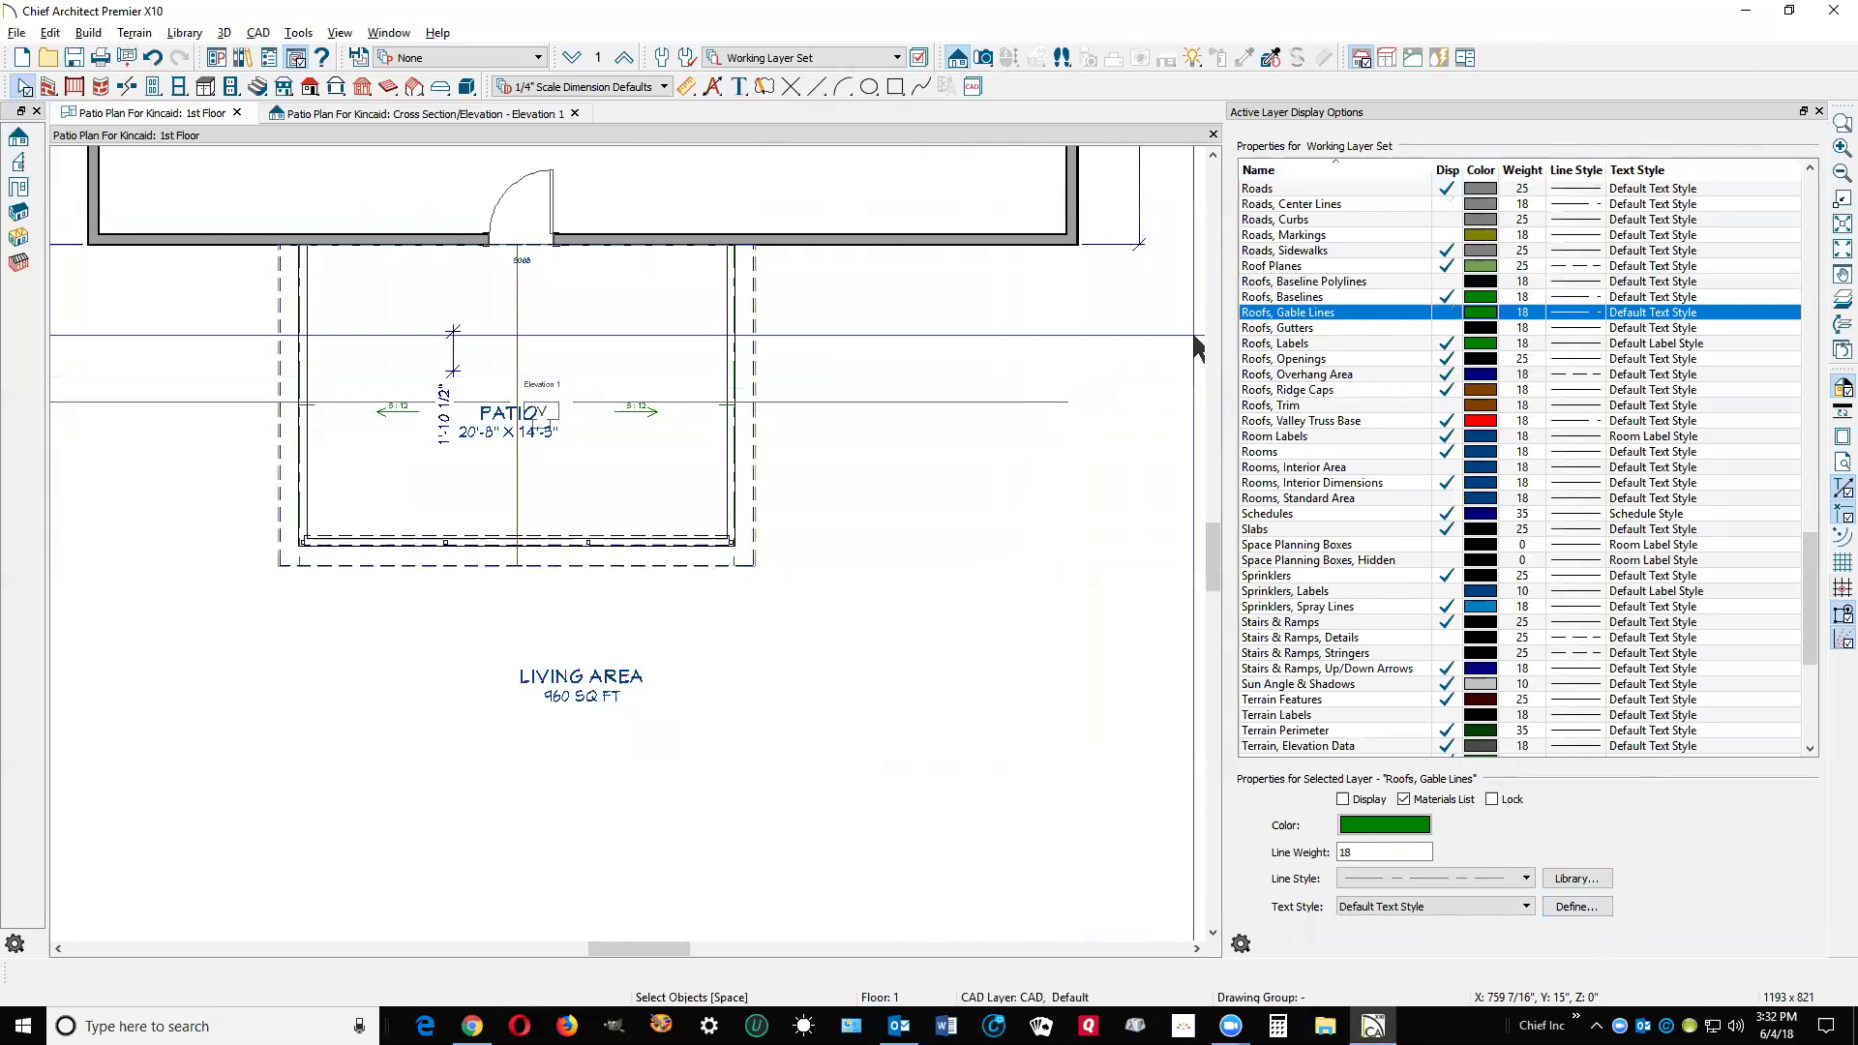
{"action": "left_click", "coordinate": [1819, 112]}
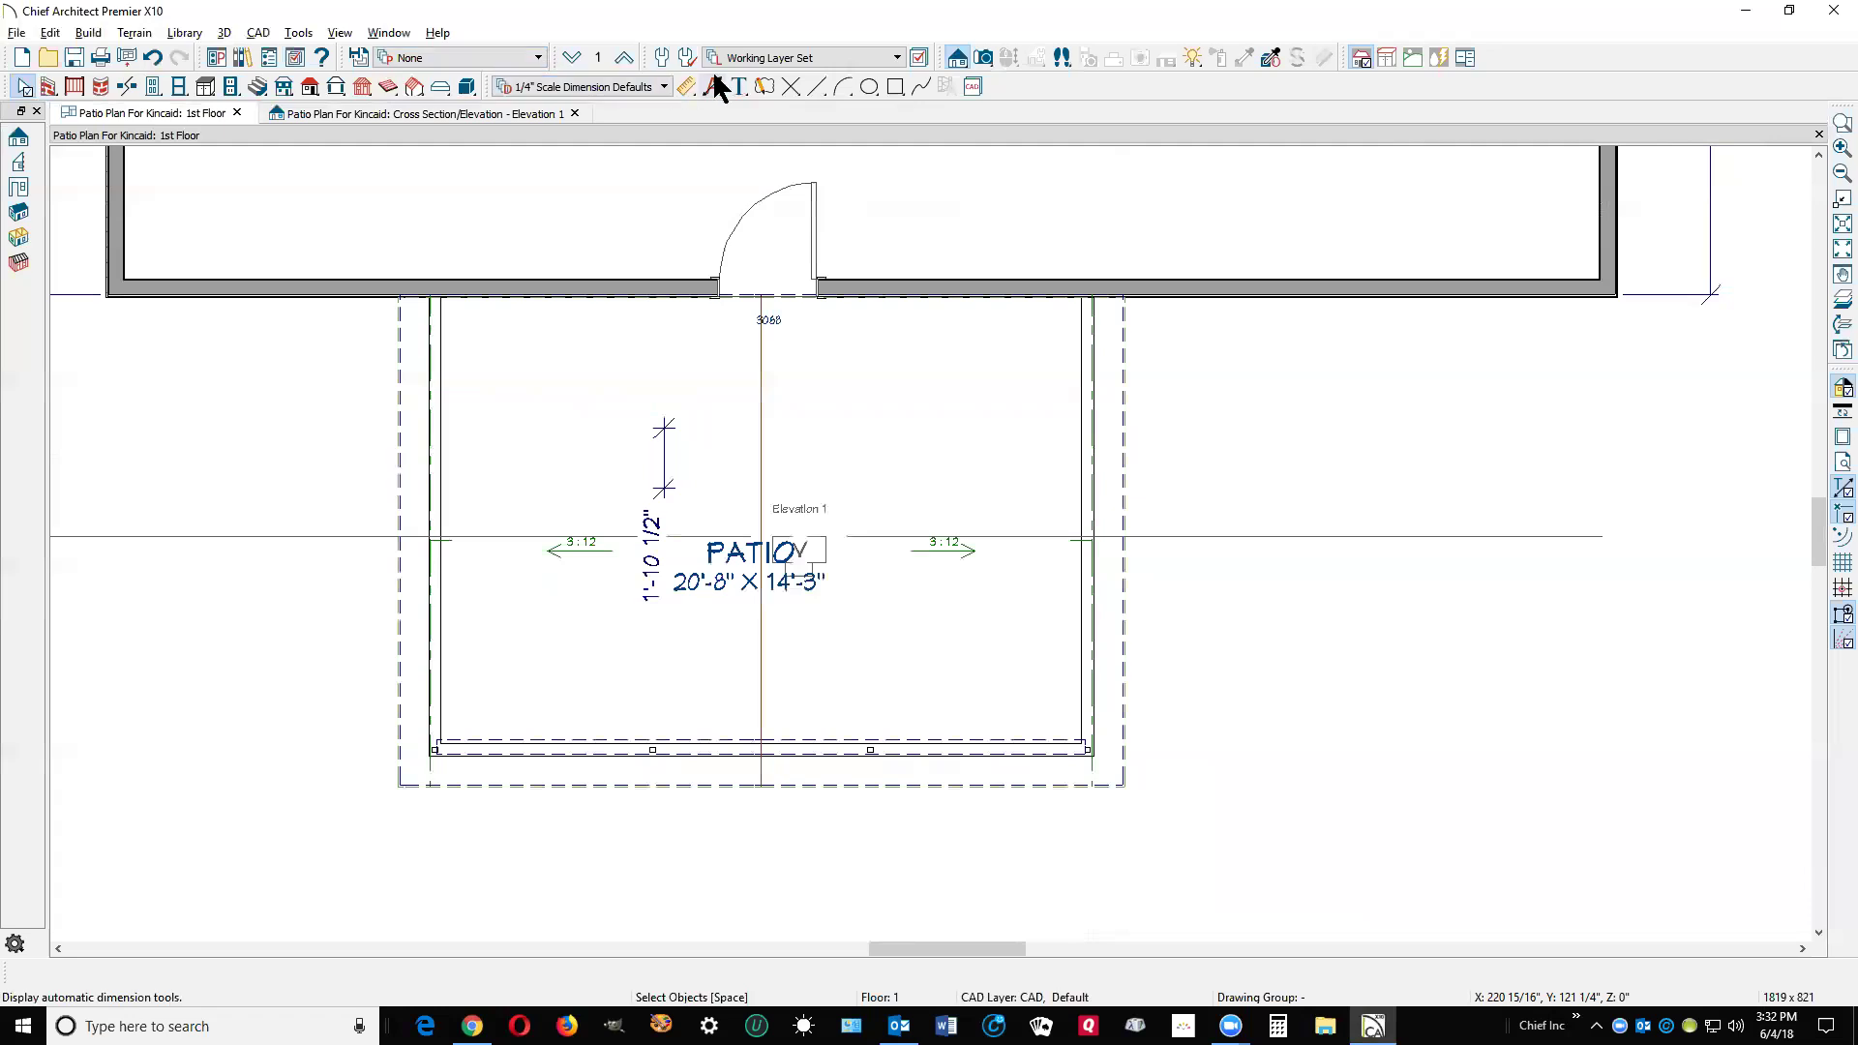
Check which roof layers are used, displayed and locked in the Working Layer Set.
{"action": "left_click", "coordinate": [919, 58]}
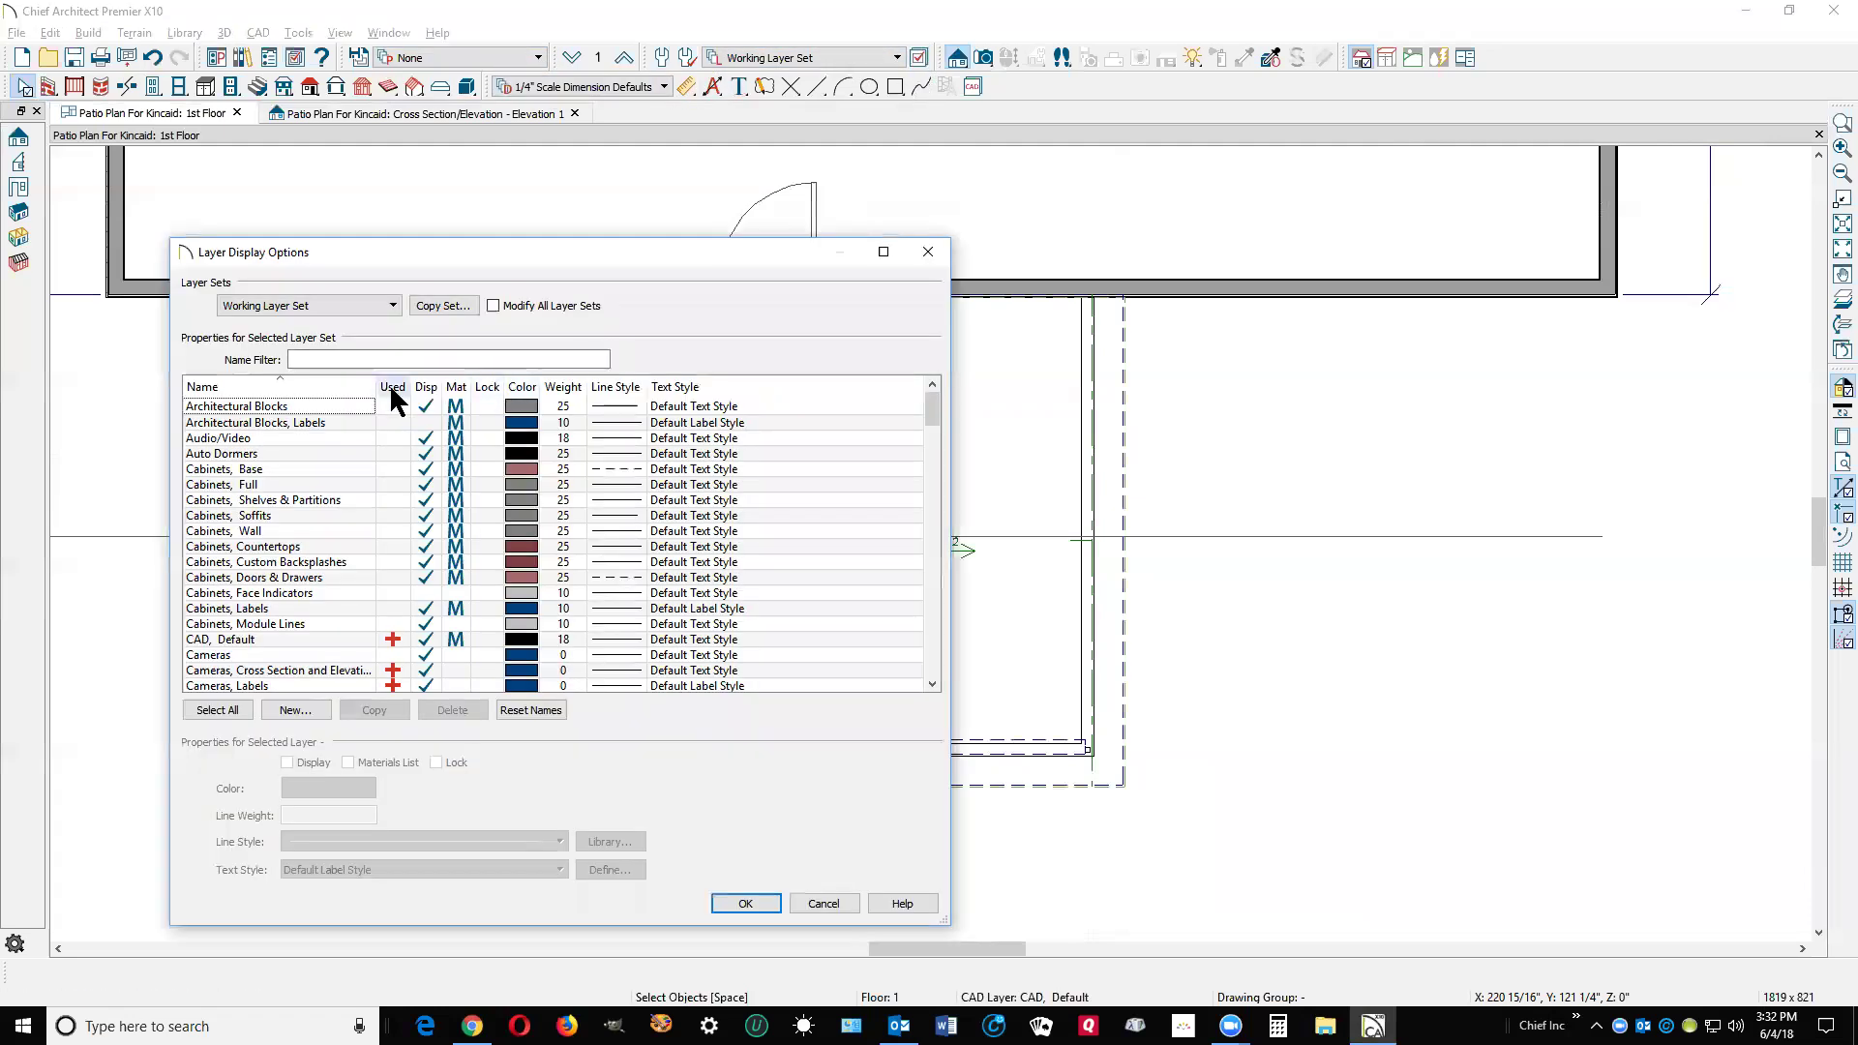
{"action": "scroll", "coordinate": [389, 384], "scroll_direction": "down", "scroll_amount": 1}
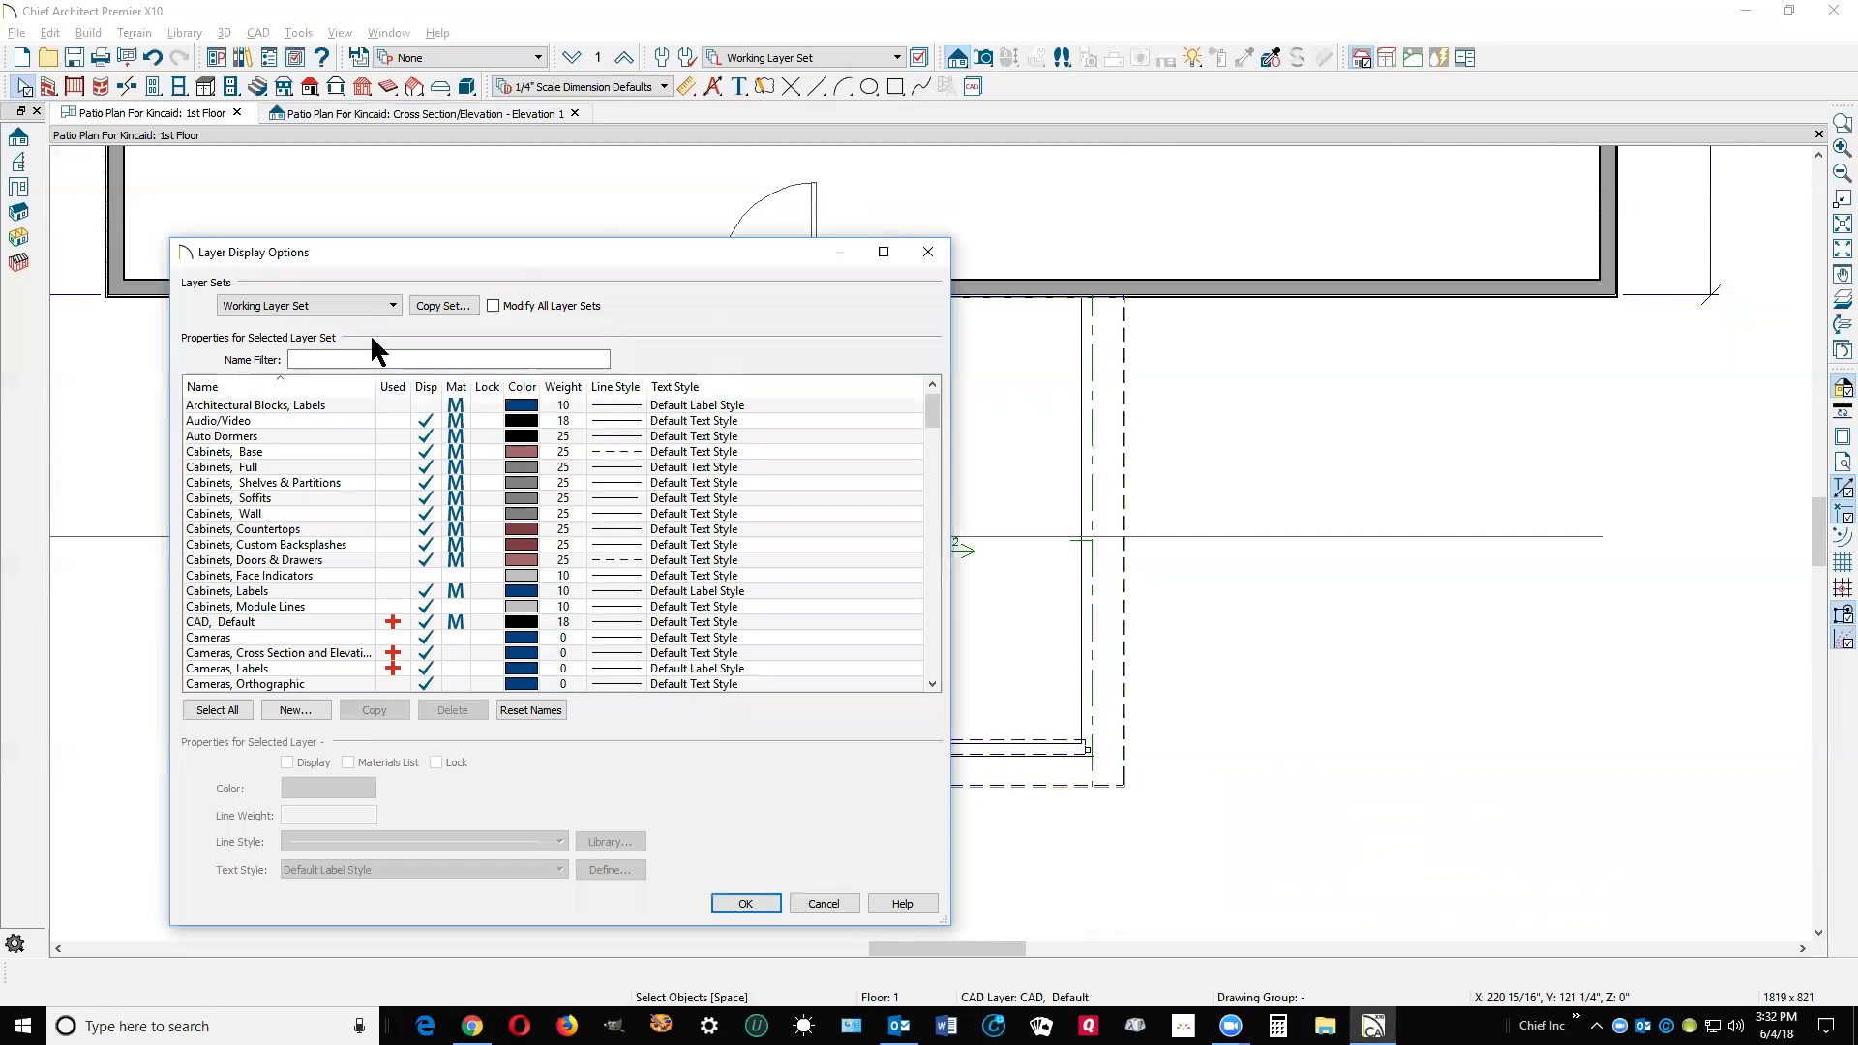
{"action": "key", "text": "r"}
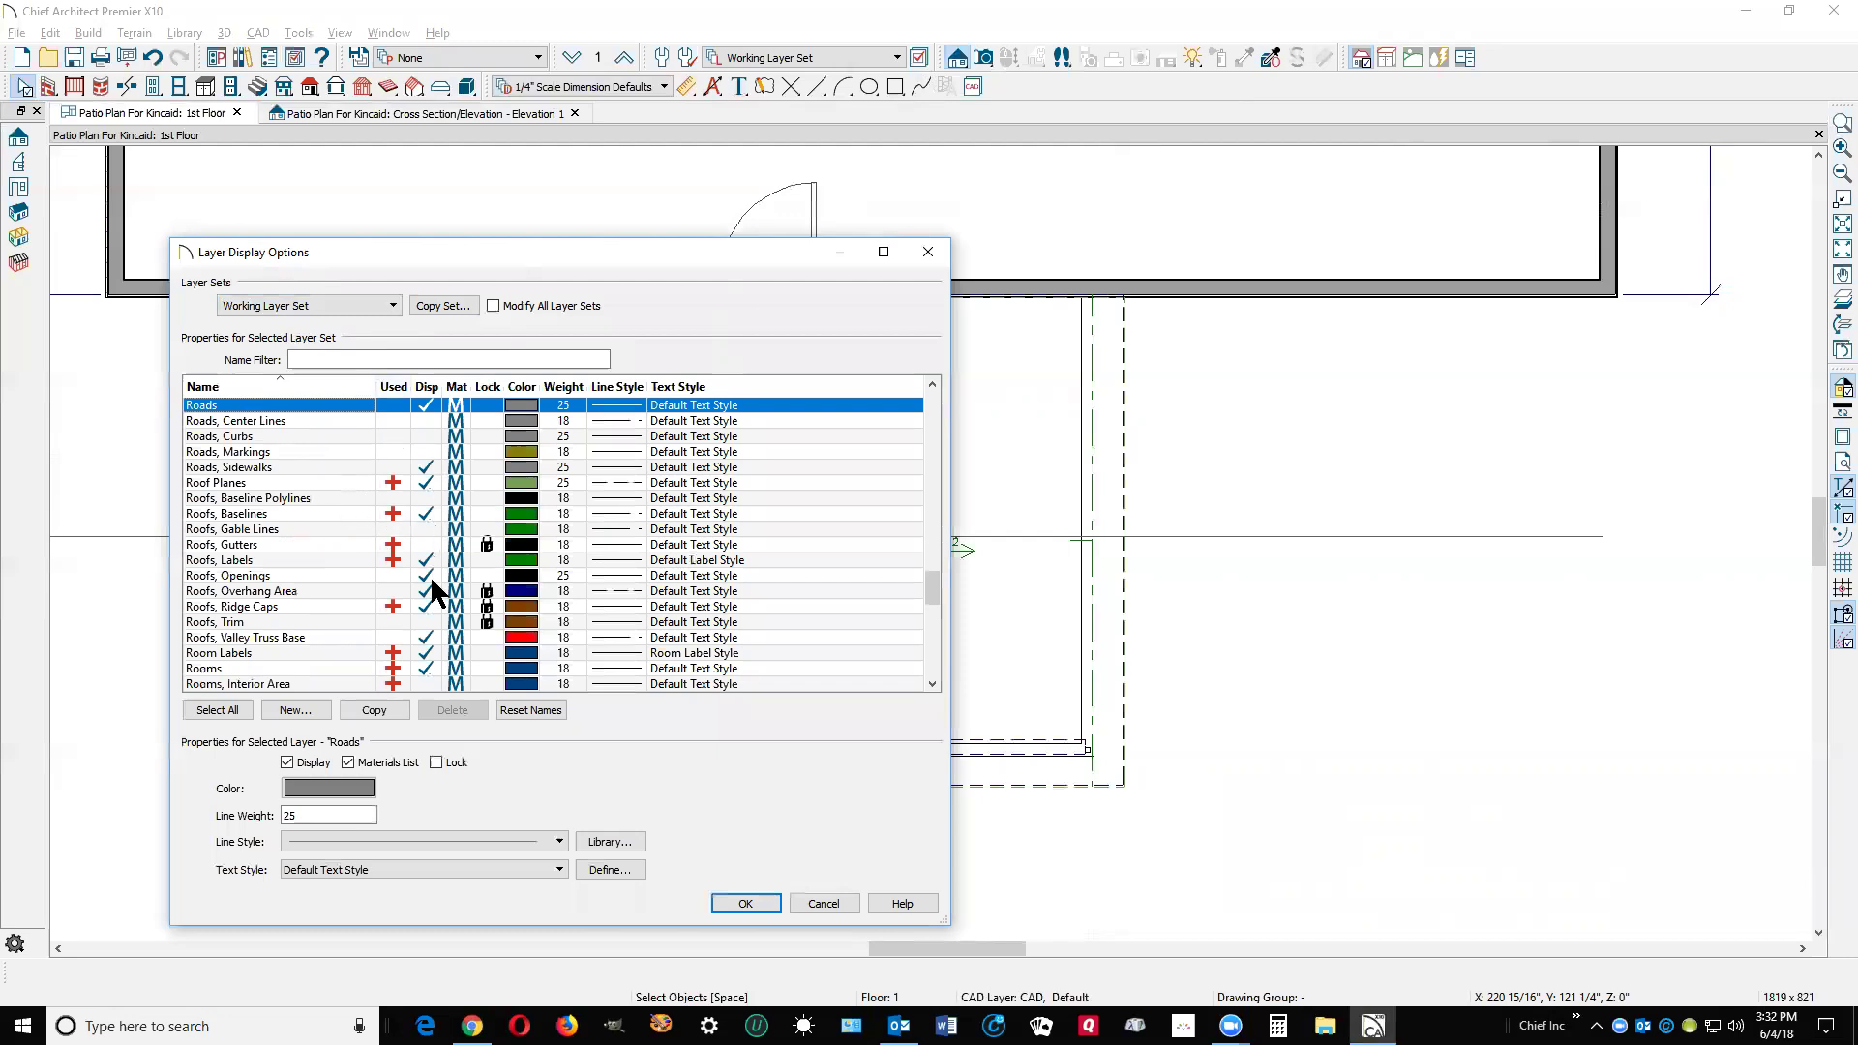
{"action": "left_click", "coordinate": [744, 904]}
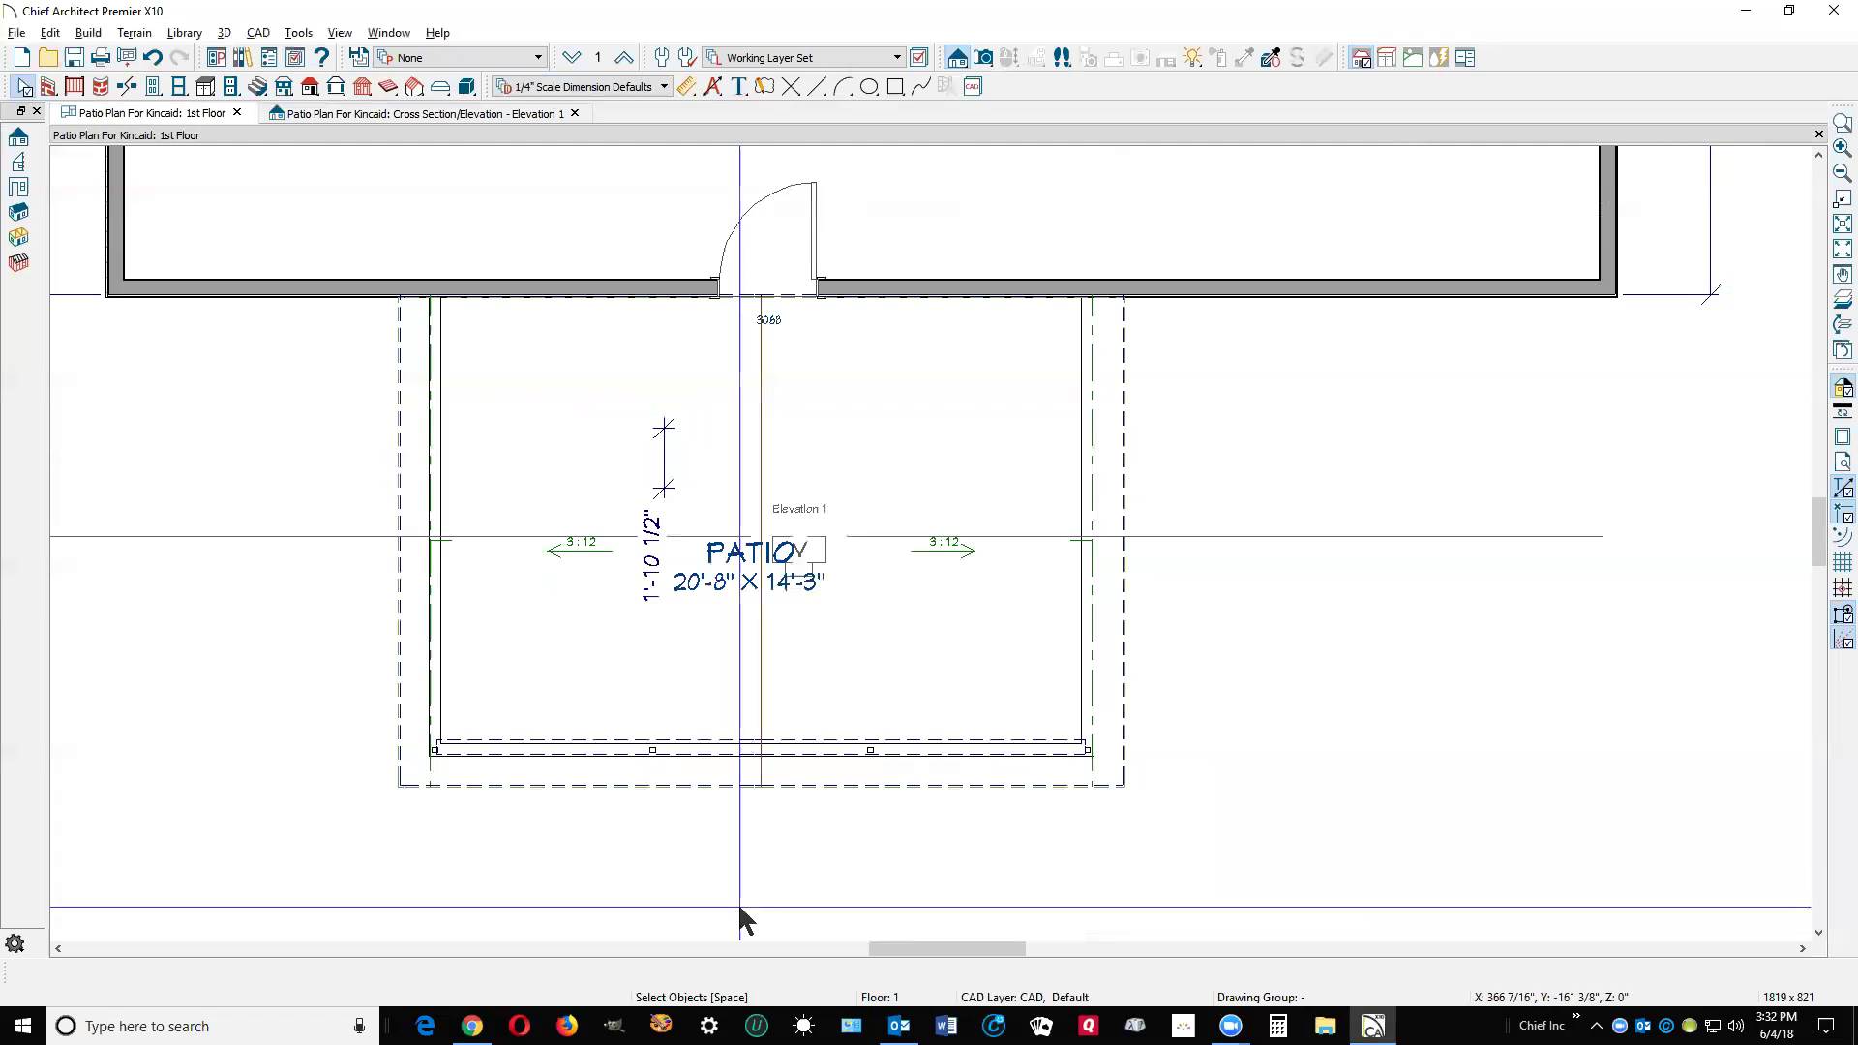
Try to draw a roof truss across the patio from eave to eave, accepting a general framing member in its place.
{"action": "scroll", "coordinate": [1151, 677], "scroll_direction": "up", "scroll_amount": 5}
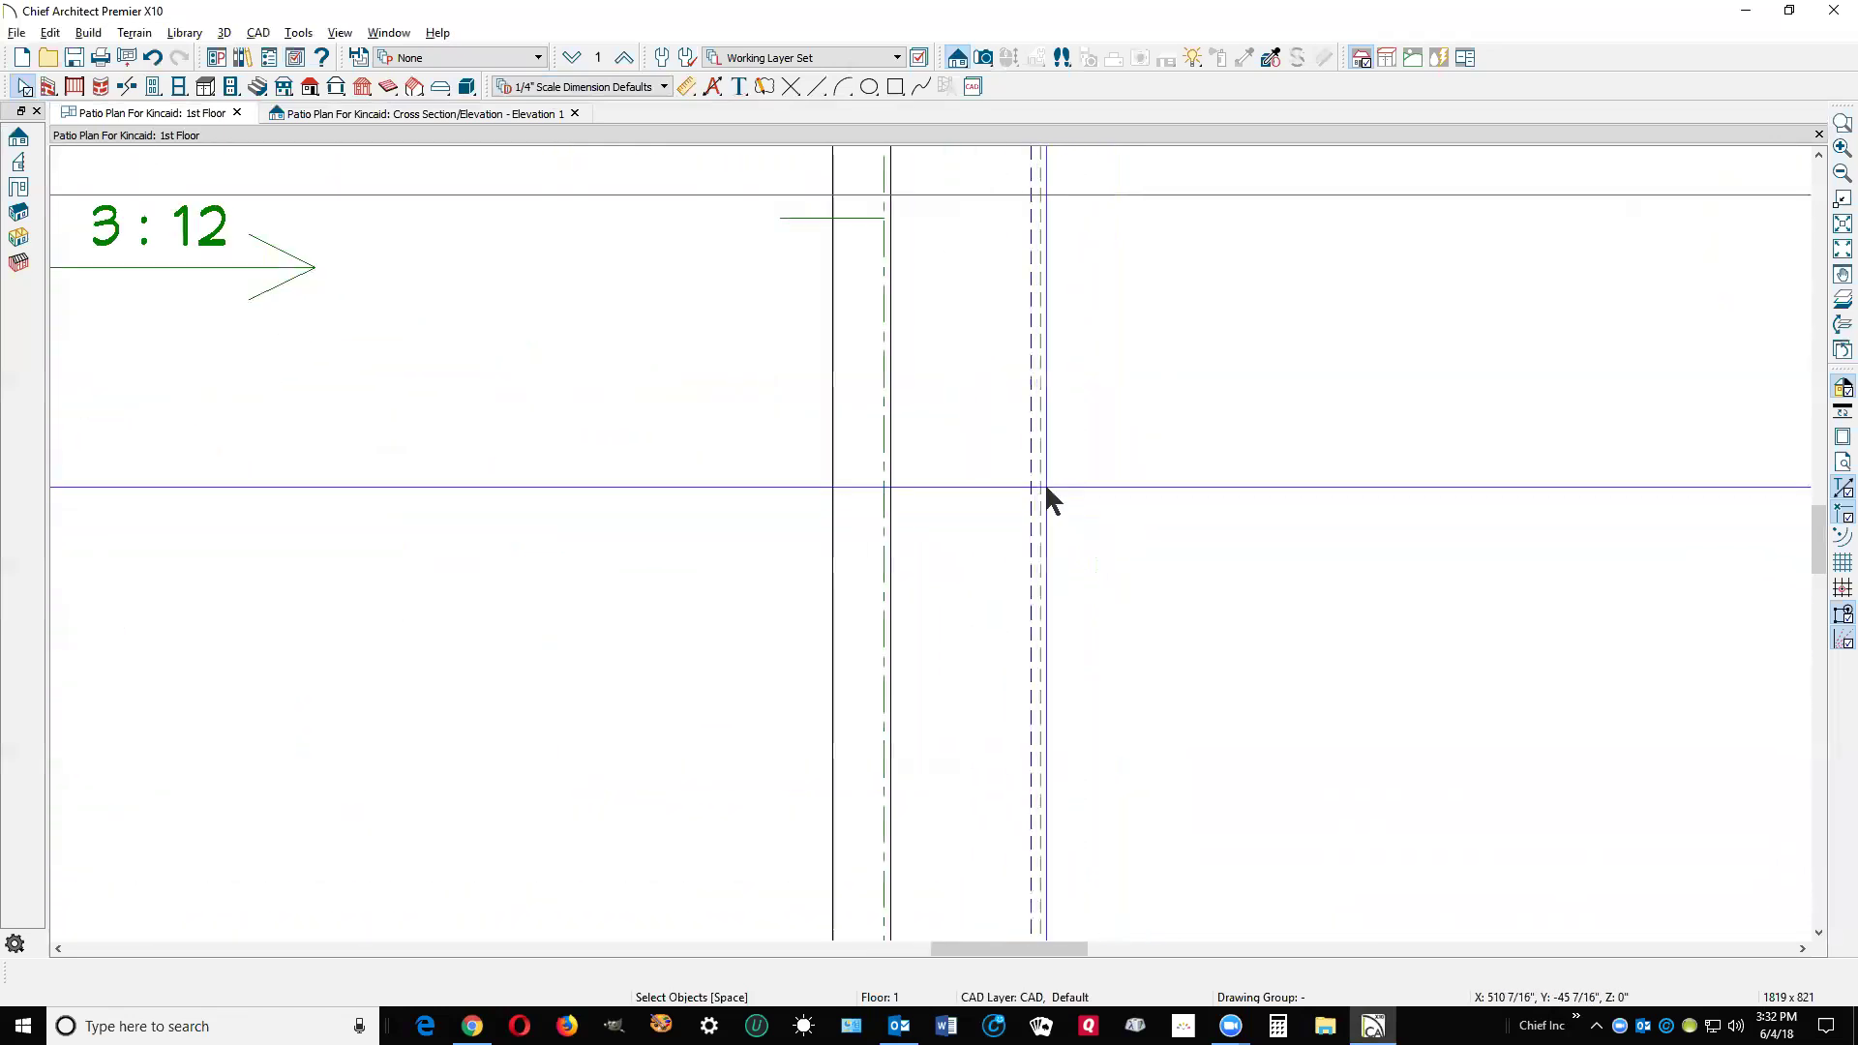
{"action": "scroll", "coordinate": [1239, 526], "scroll_direction": "down", "scroll_amount": 3}
{"action": "scroll", "coordinate": [1239, 525], "scroll_direction": "down", "scroll_amount": 3}
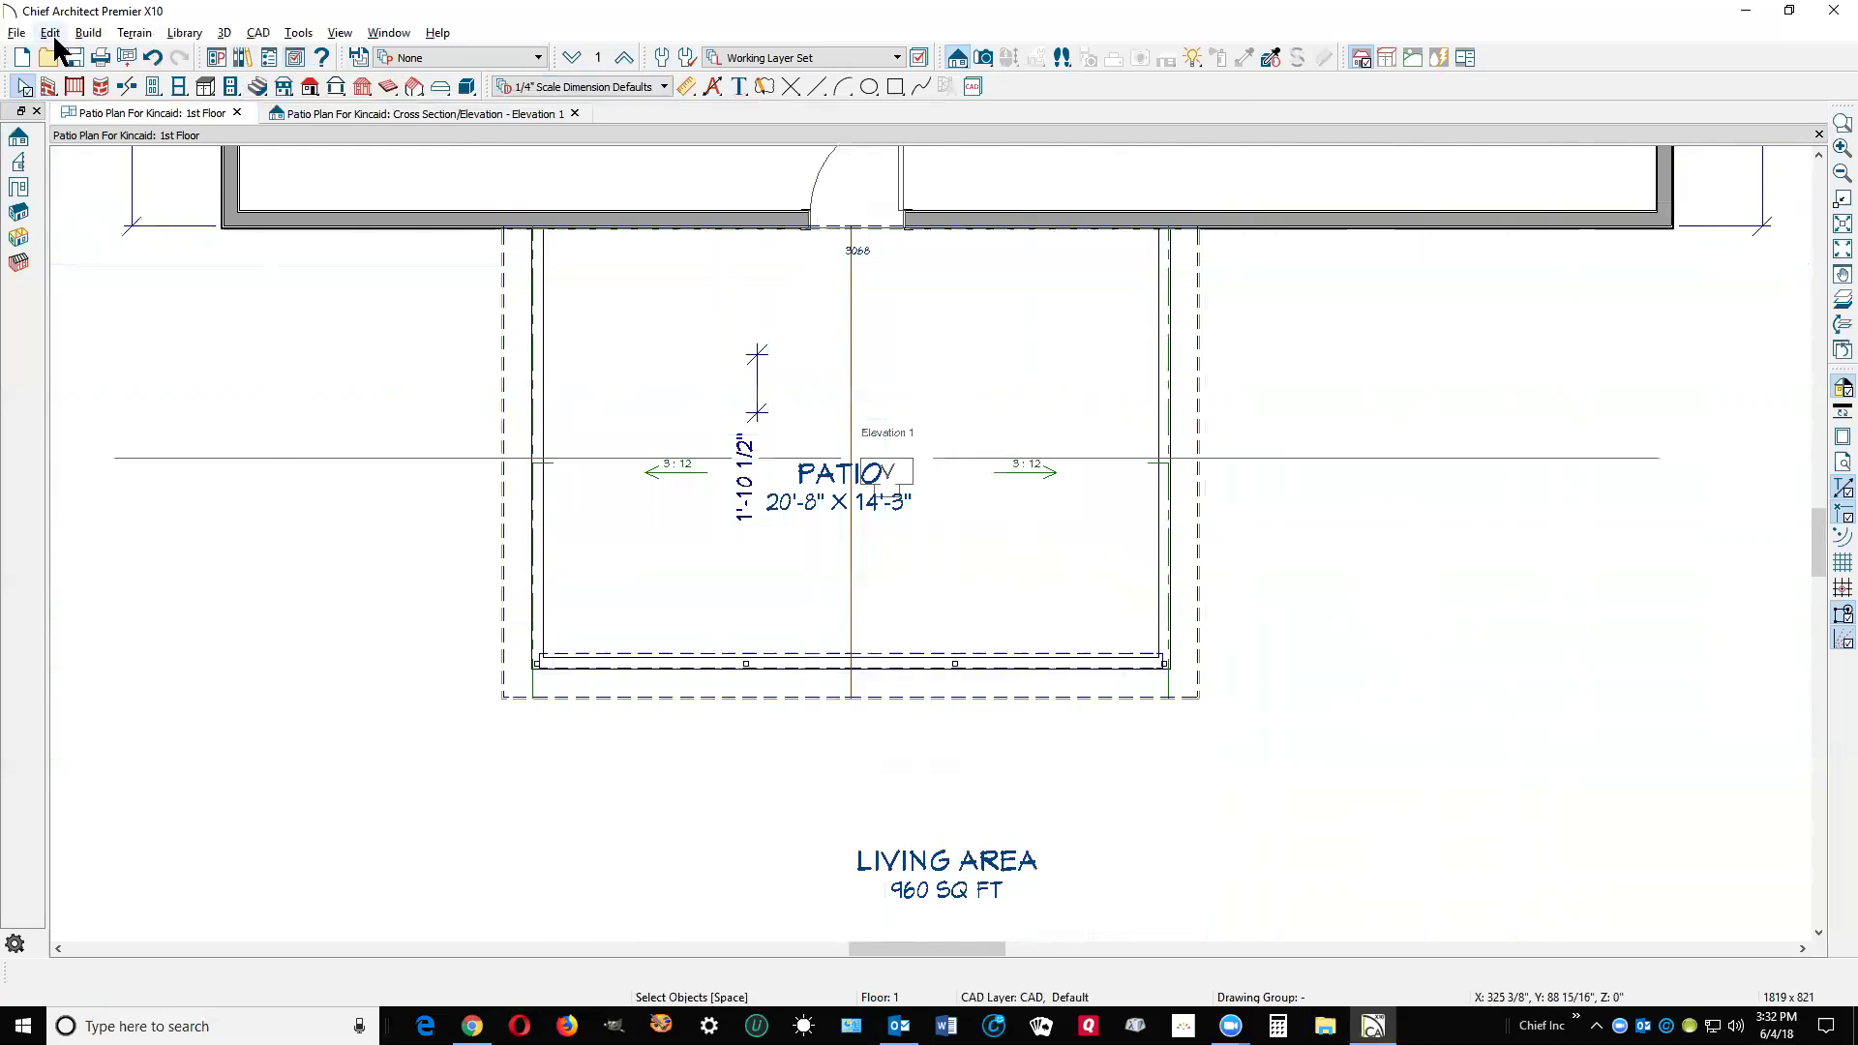
{"action": "left_click", "coordinate": [90, 33]}
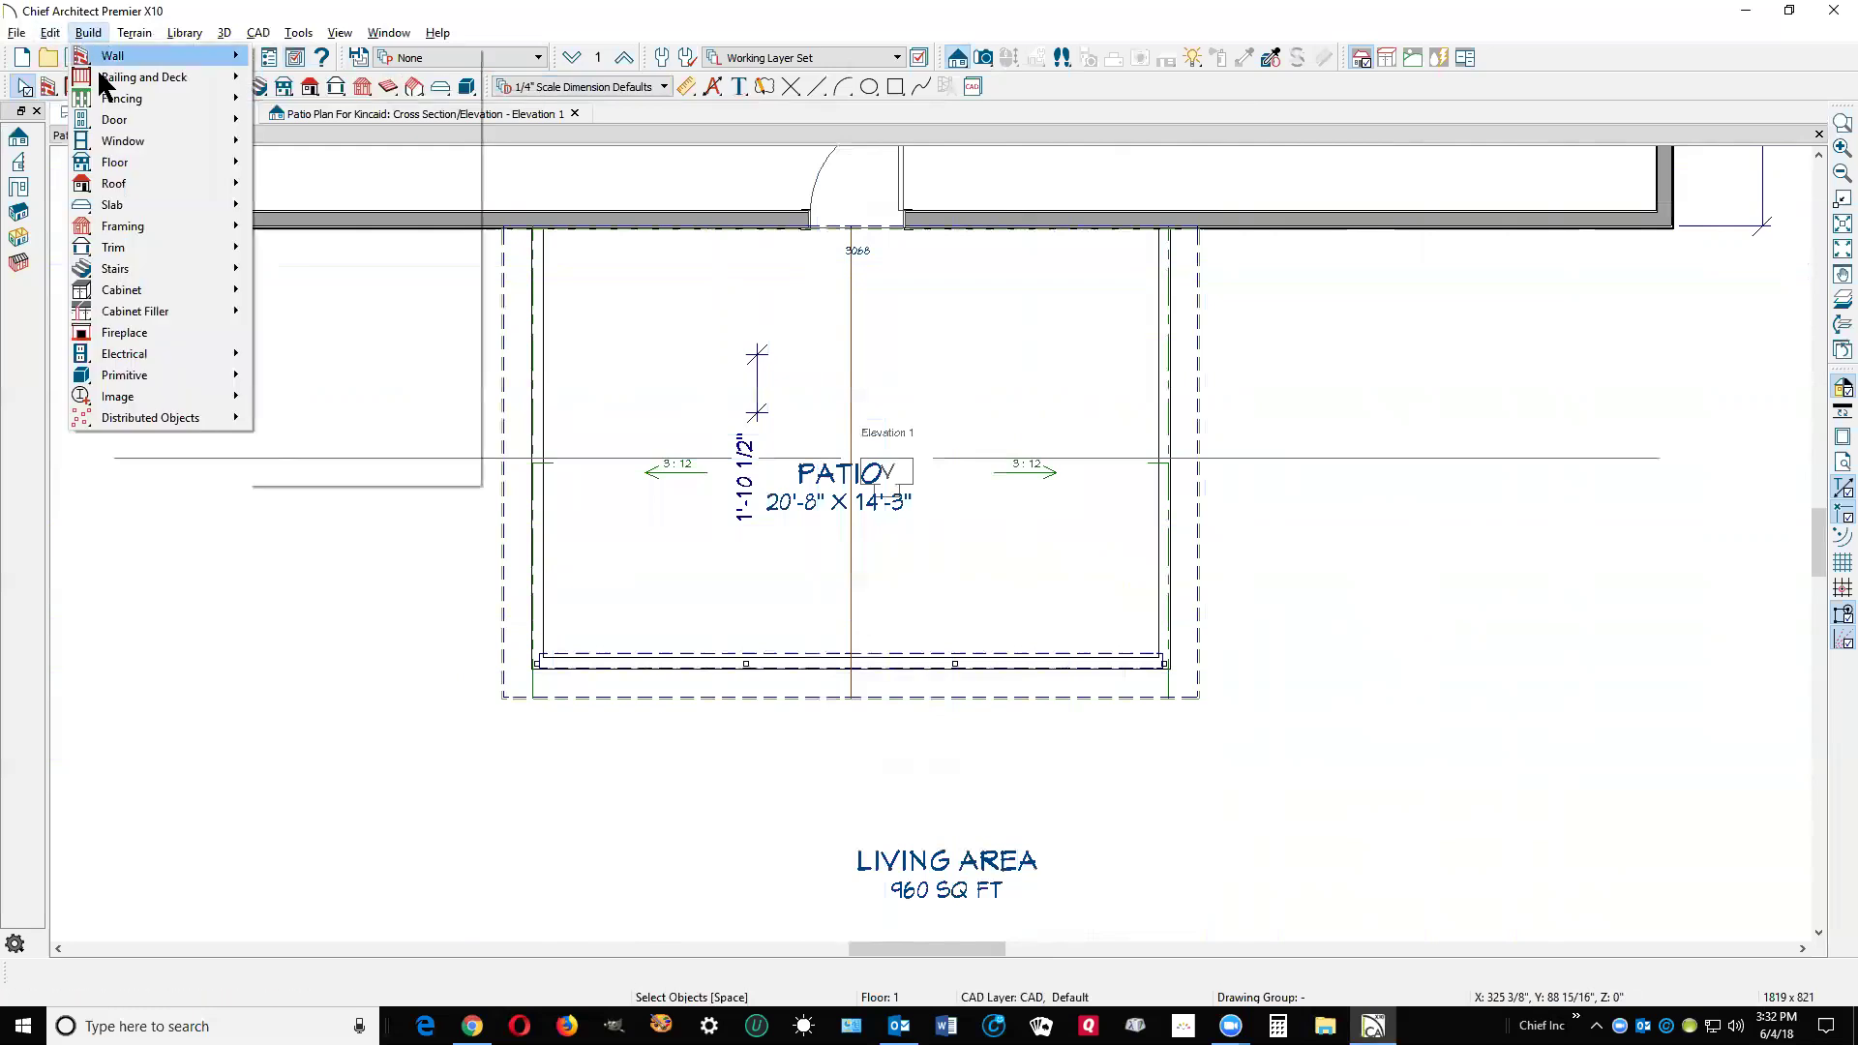
{"action": "mouse_move", "coordinate": [158, 202]}
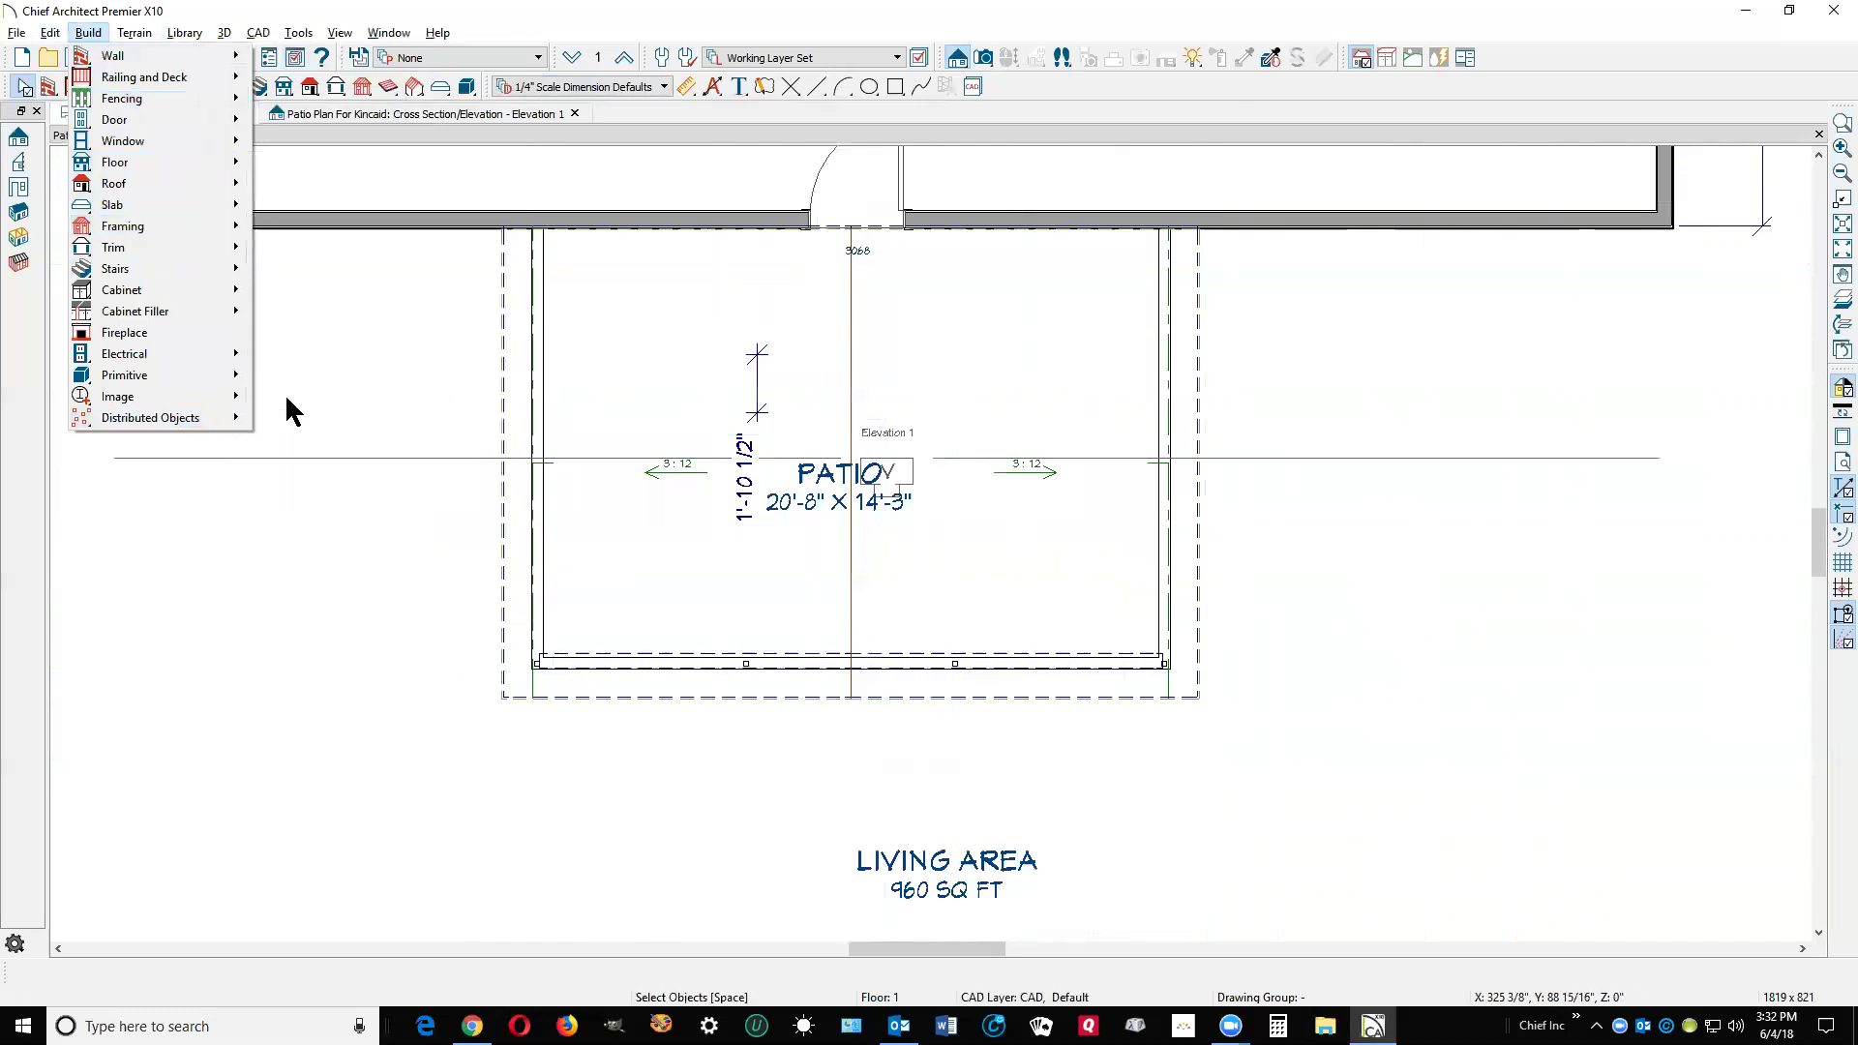
{"action": "mouse_move", "coordinate": [221, 239]}
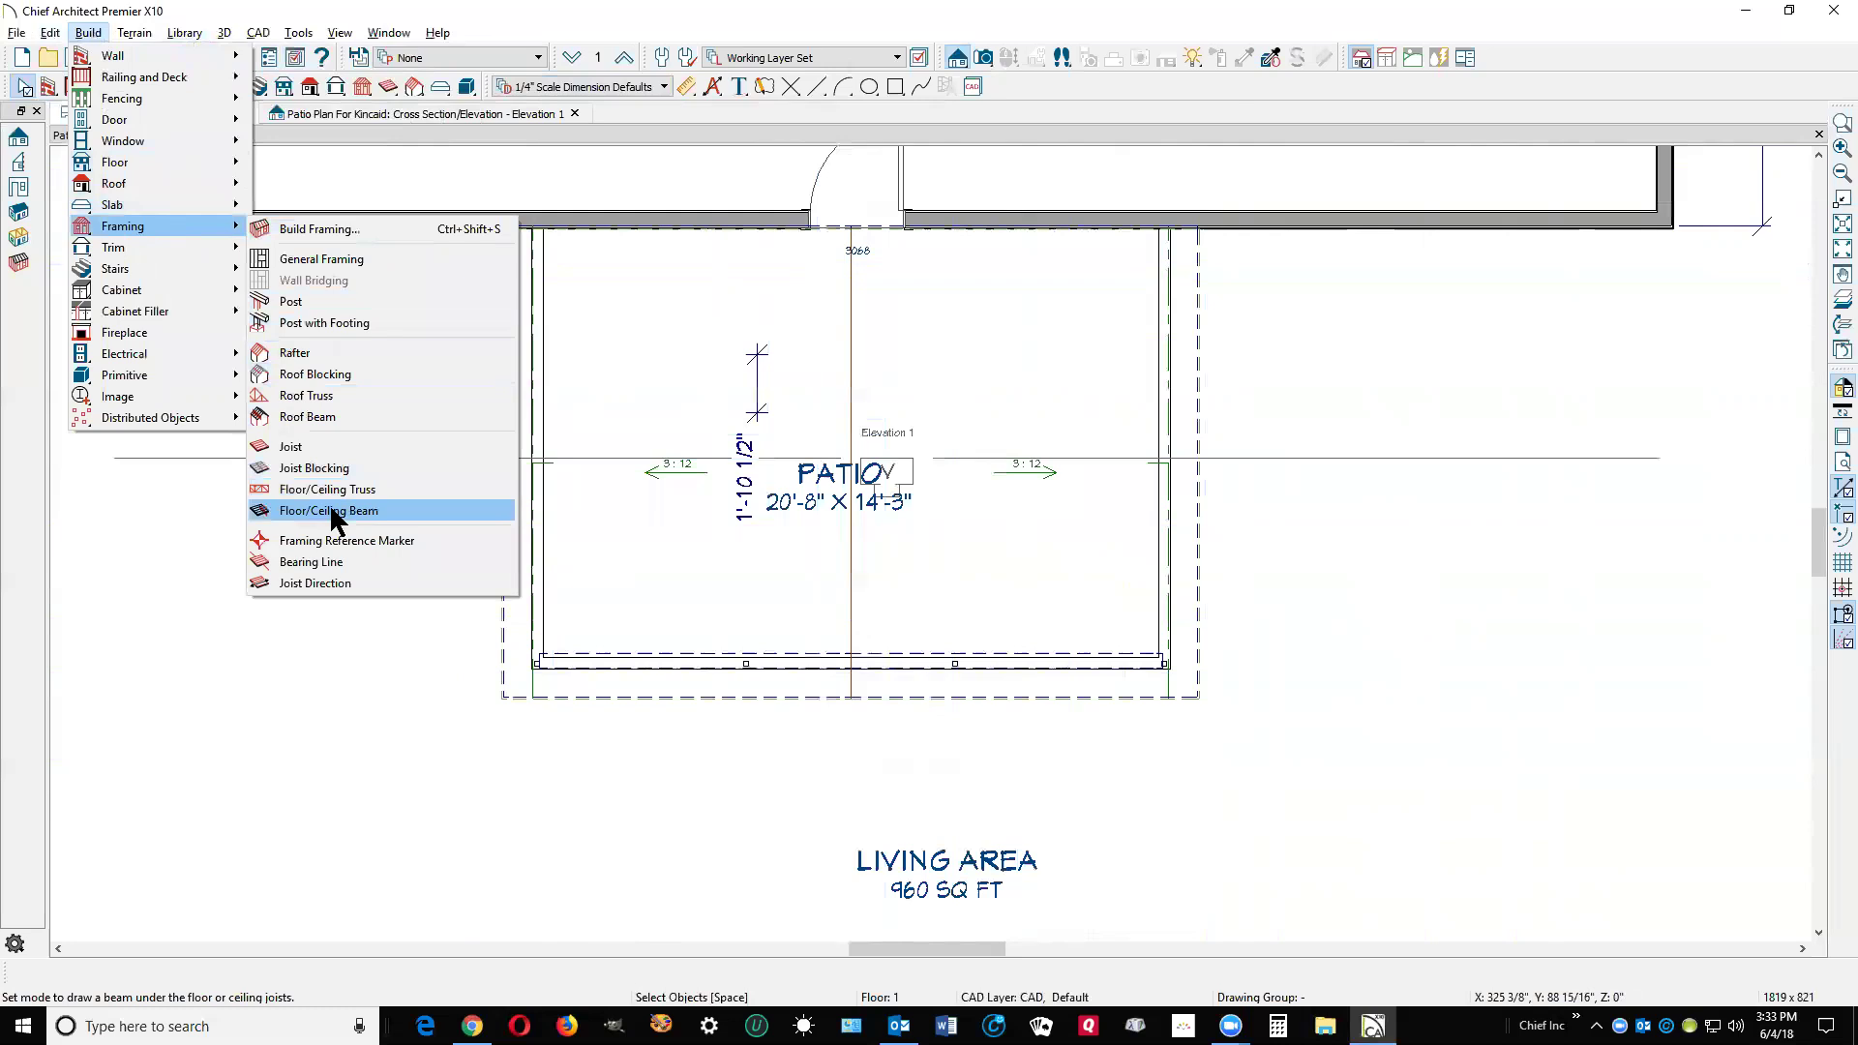
{"action": "left_click", "coordinate": [319, 393]}
{"action": "left_click_drag", "start_coordinate": [468, 536], "coordinate": [1242, 536]}
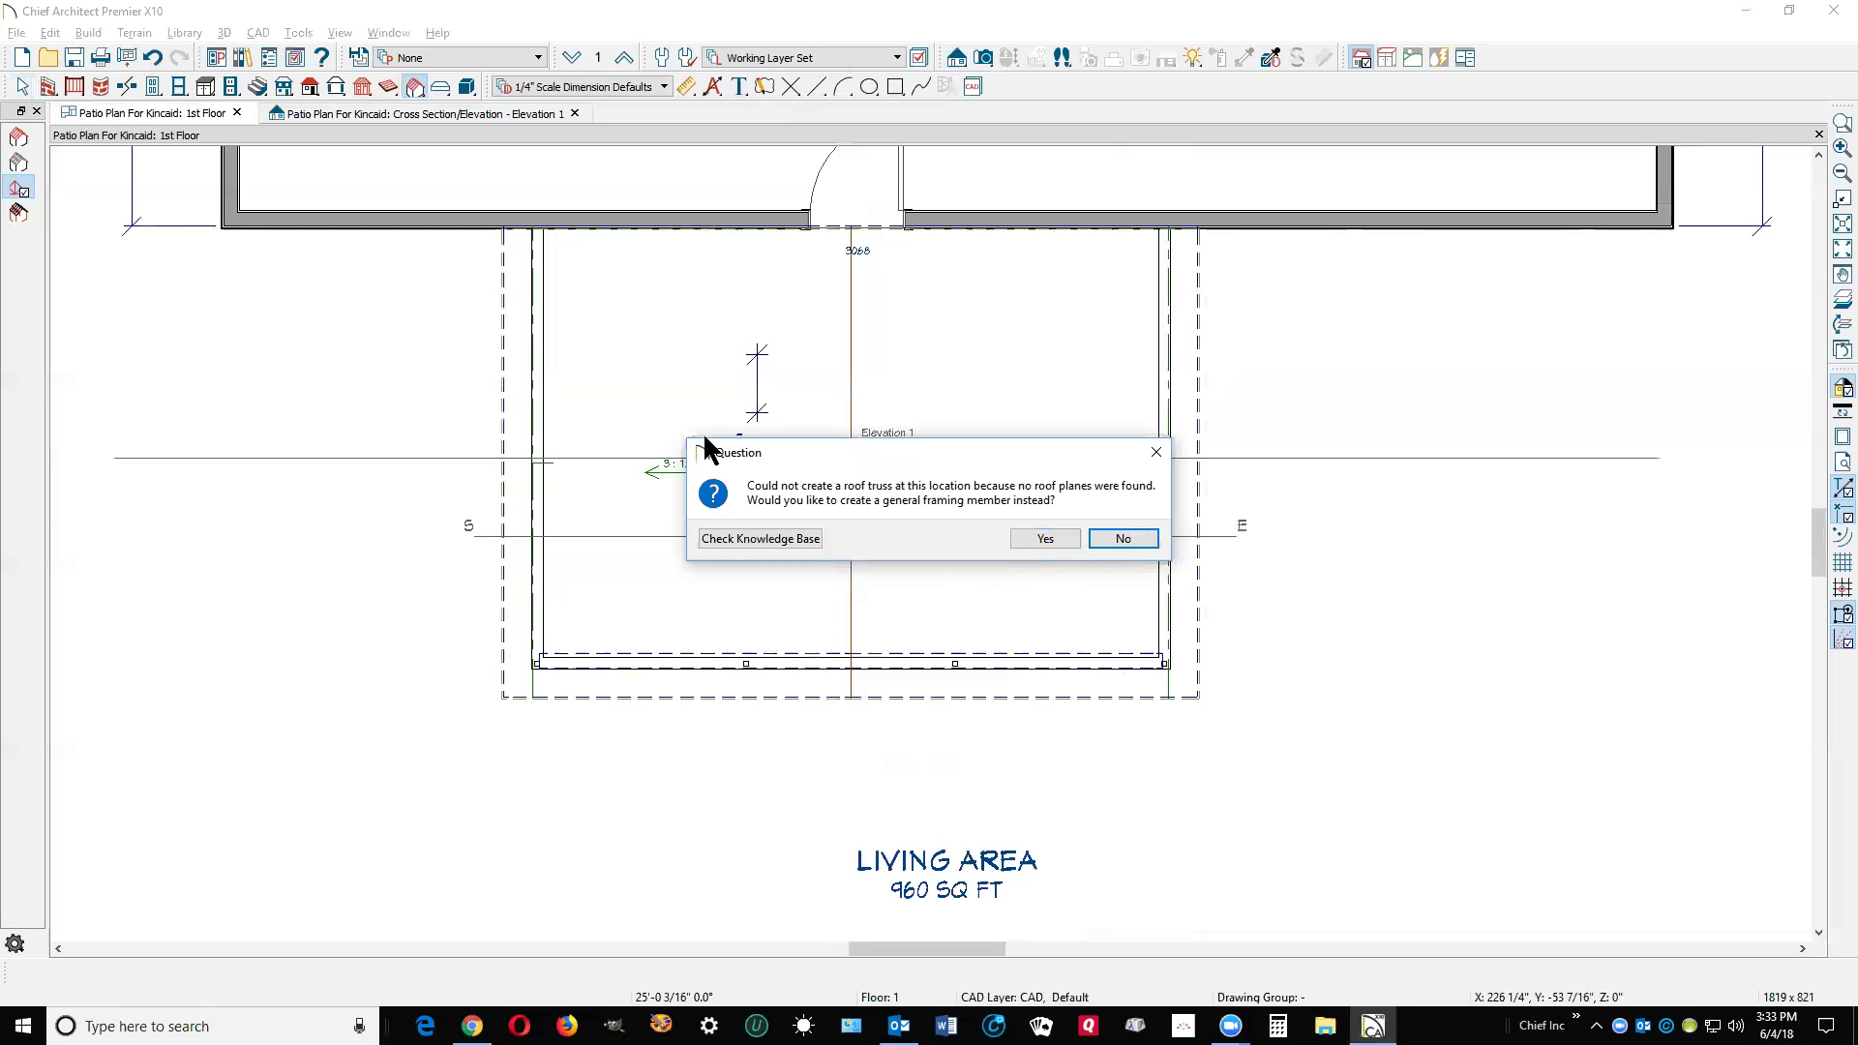
{"action": "left_click", "coordinate": [1070, 538]}
{"action": "key", "text": "alt+space"}
{"action": "key", "text": "Escape"}
Review the height and pitch settings of the right-hand patio roof plane.
{"action": "right_click", "coordinate": [1200, 491]}
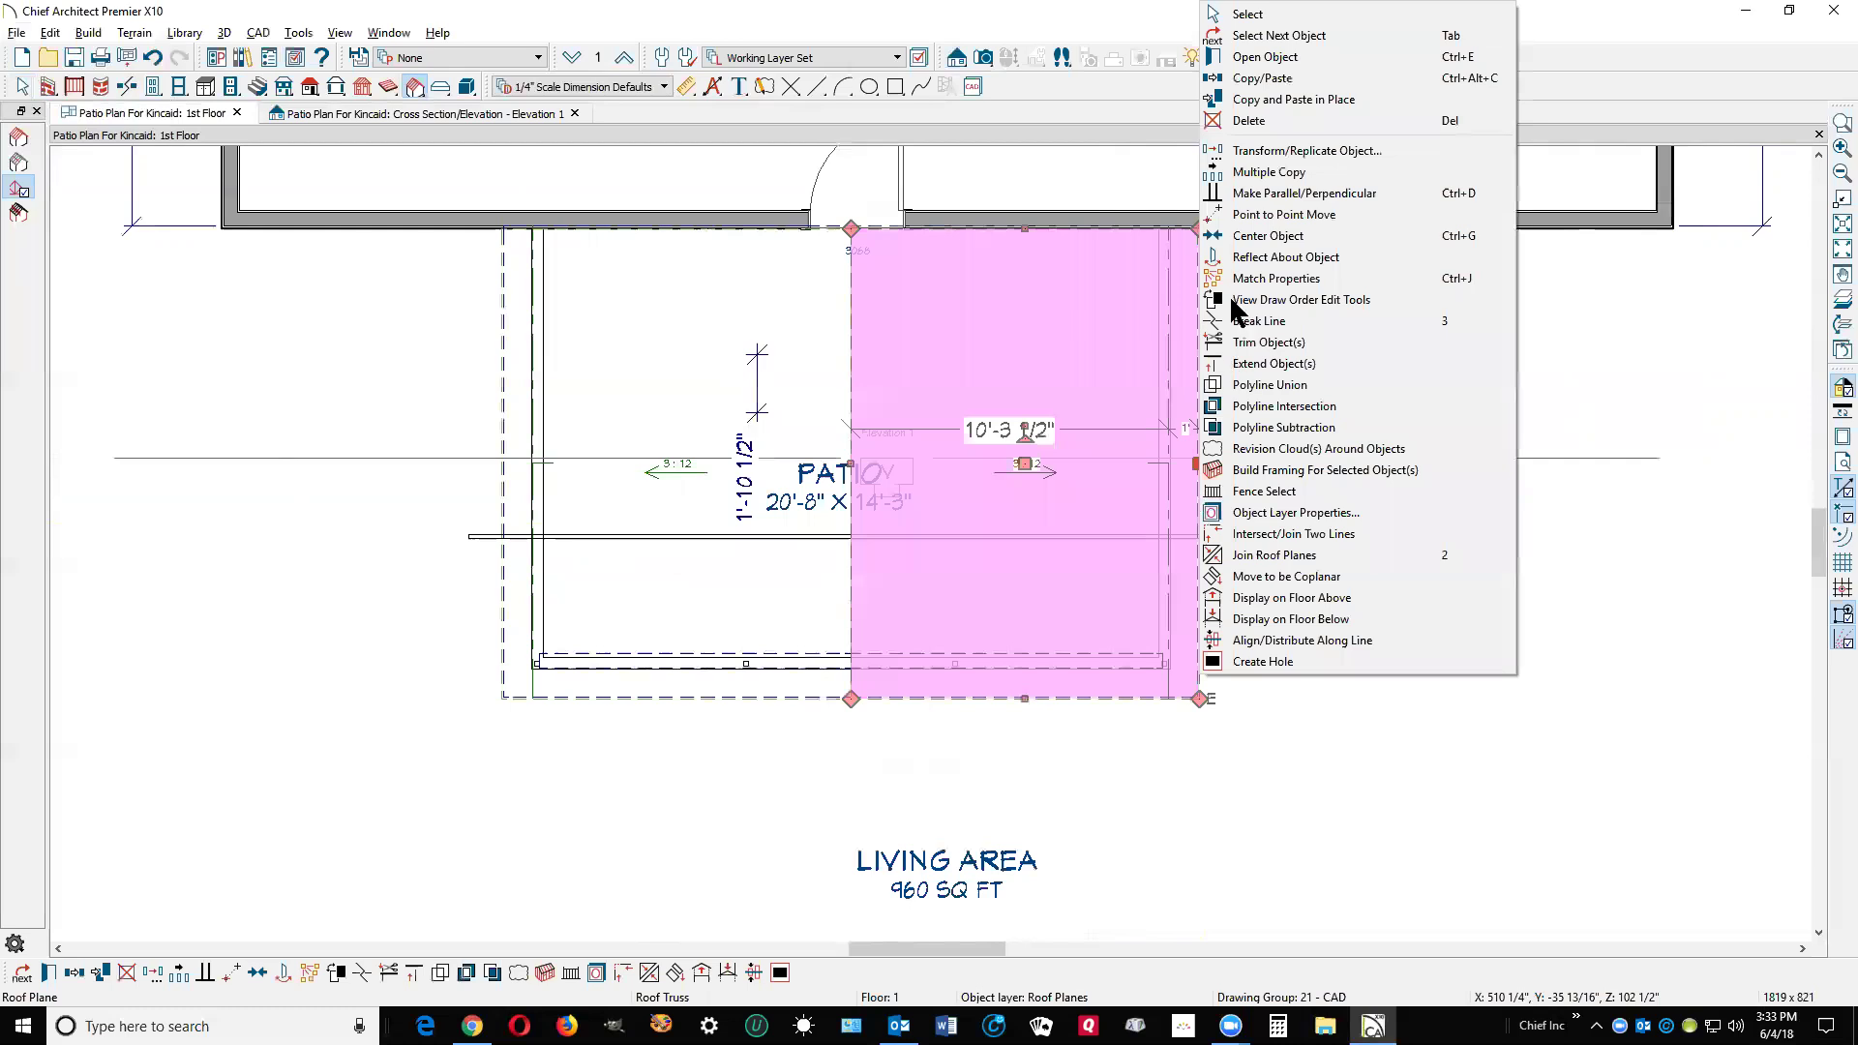
{"action": "left_click", "coordinate": [1258, 57]}
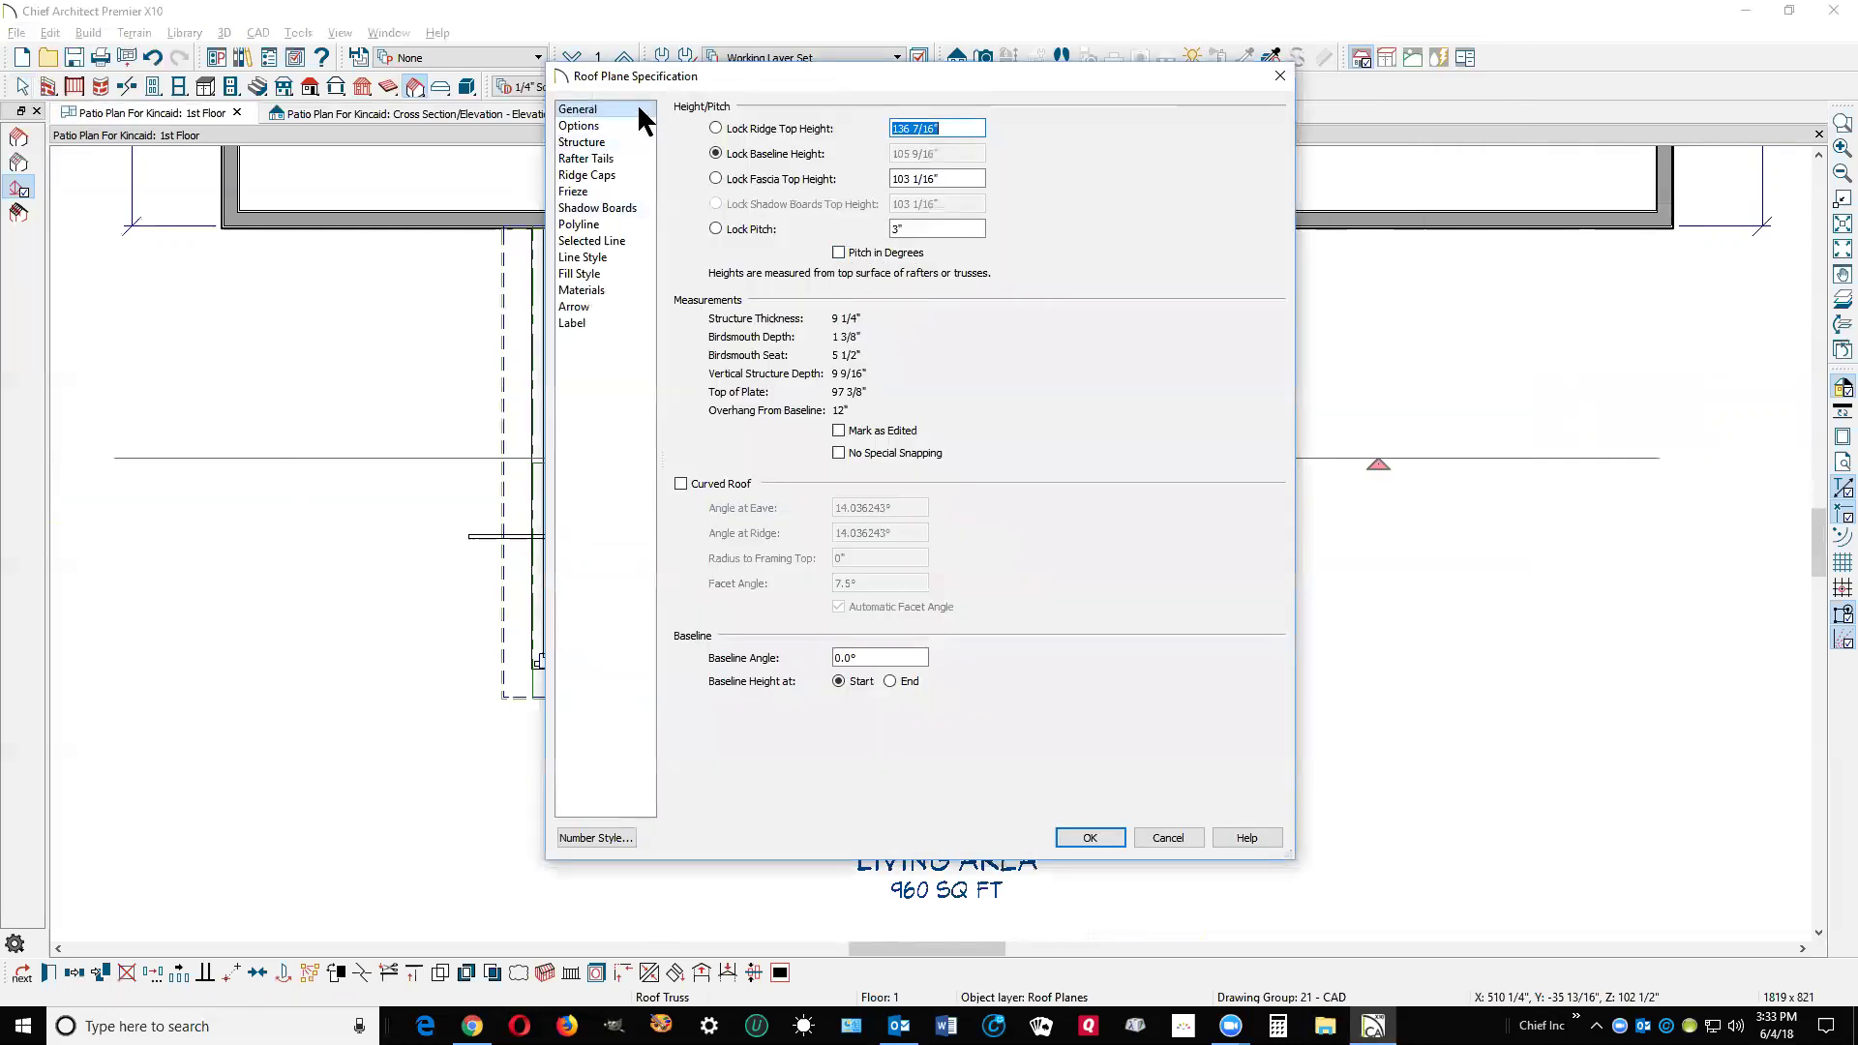
{"action": "left_click", "coordinate": [1168, 837]}
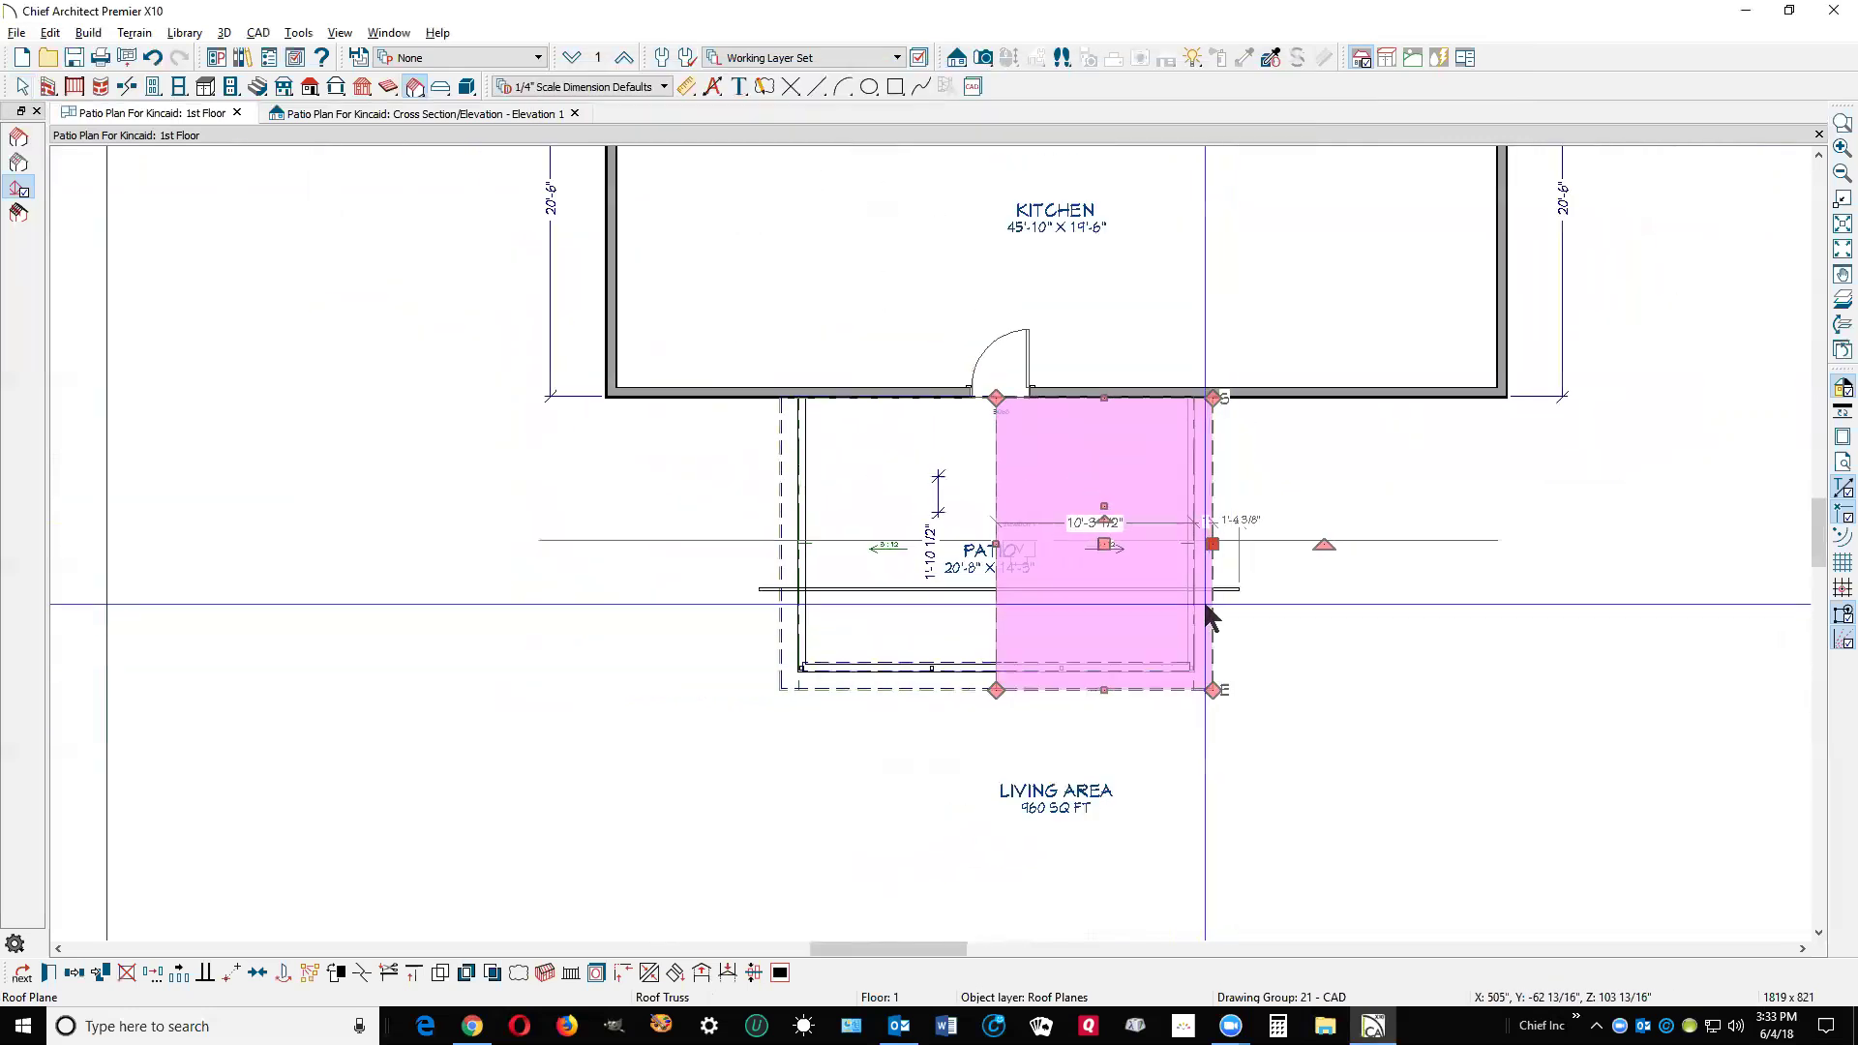
Examine the whole second-floor plan with the main roof and return to the first-floor plan.
{"action": "key", "text": "Escape"}
{"action": "scroll", "coordinate": [1207, 613], "scroll_direction": "down", "scroll_amount": 3}
{"action": "scroll", "coordinate": [1077, 397], "scroll_direction": "down", "scroll_amount": 1}
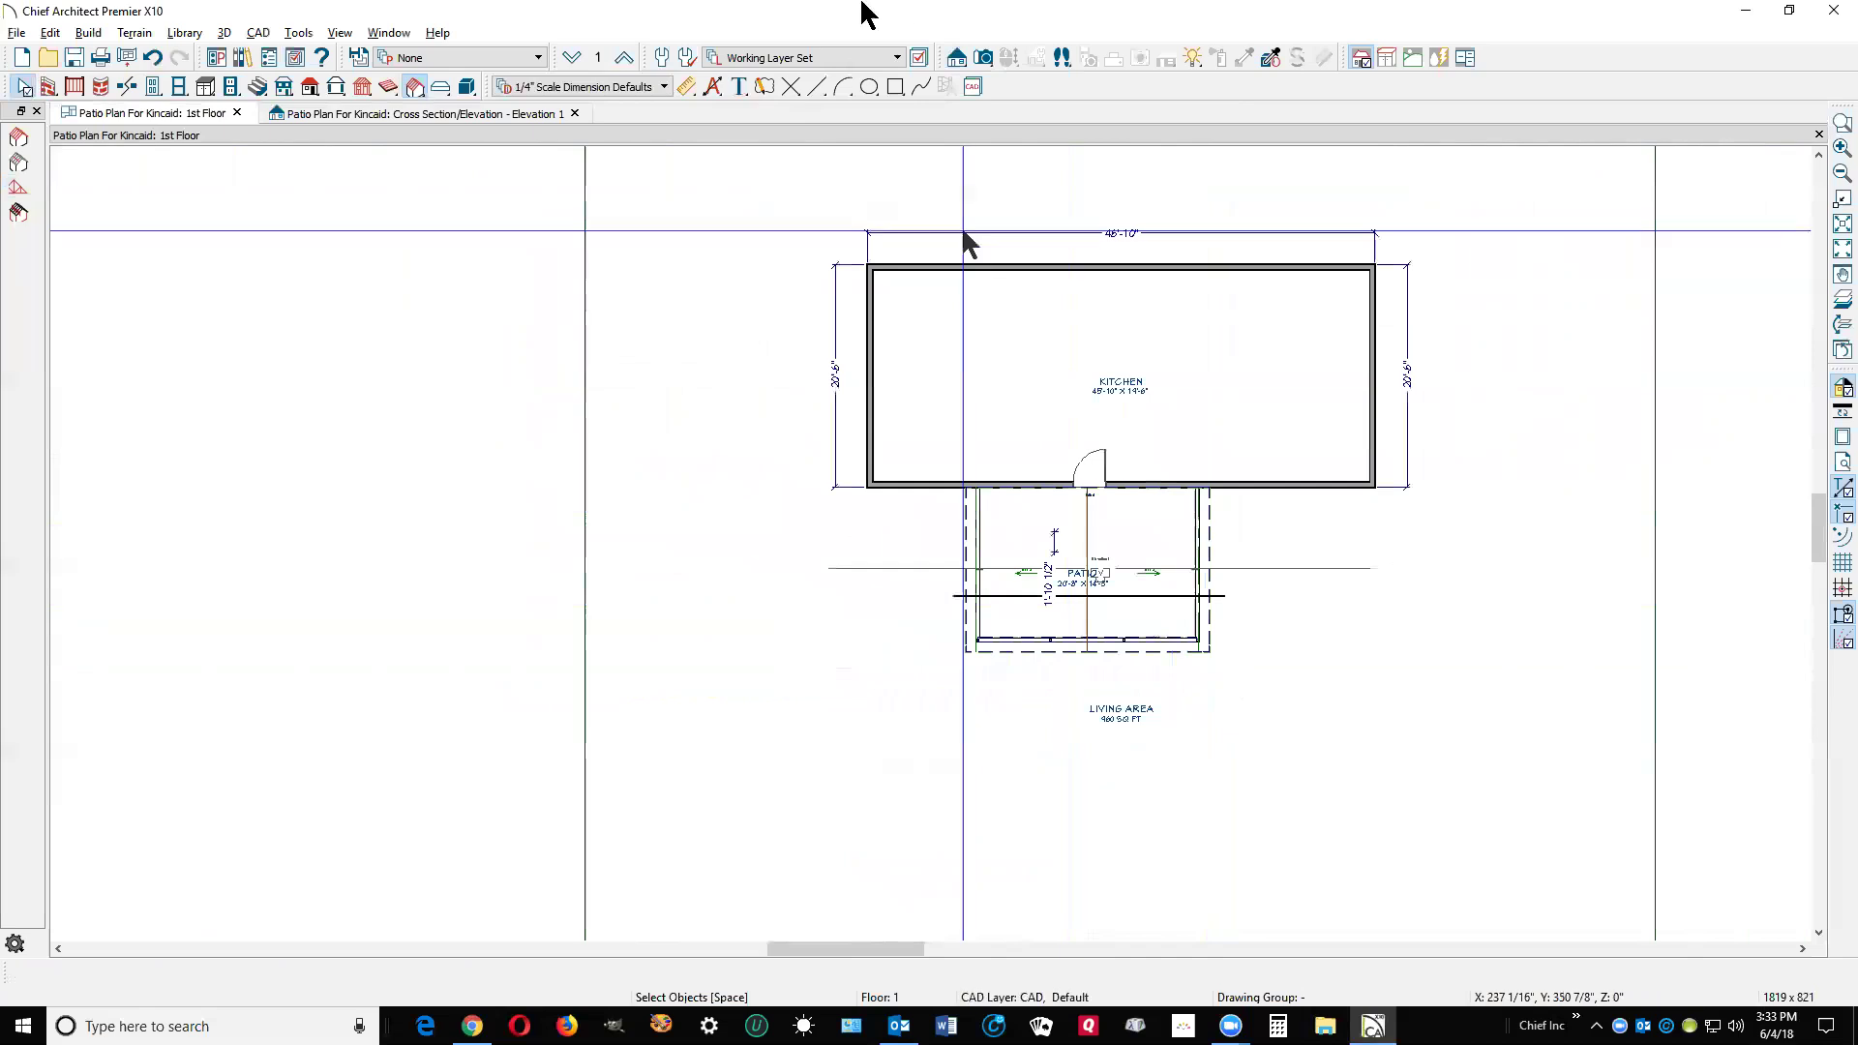
{"action": "left_click", "coordinate": [623, 60]}
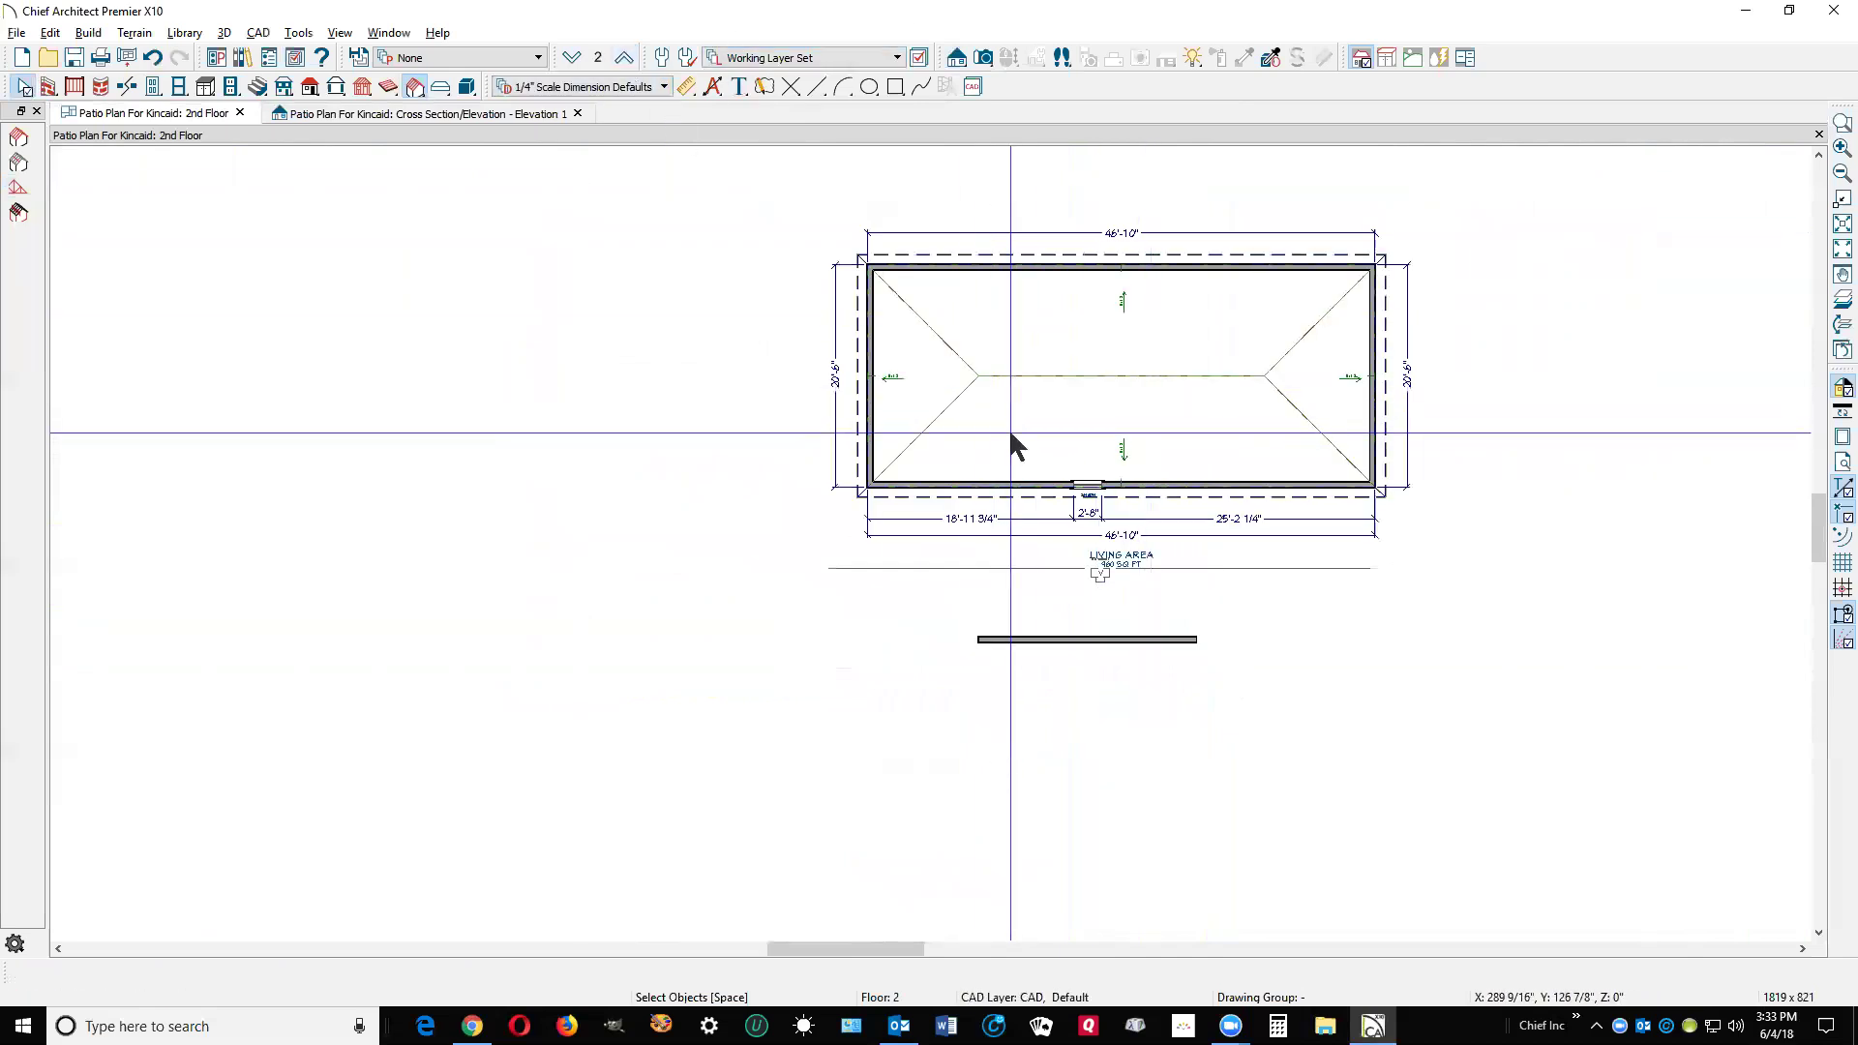
{"action": "left_click", "coordinate": [576, 58]}
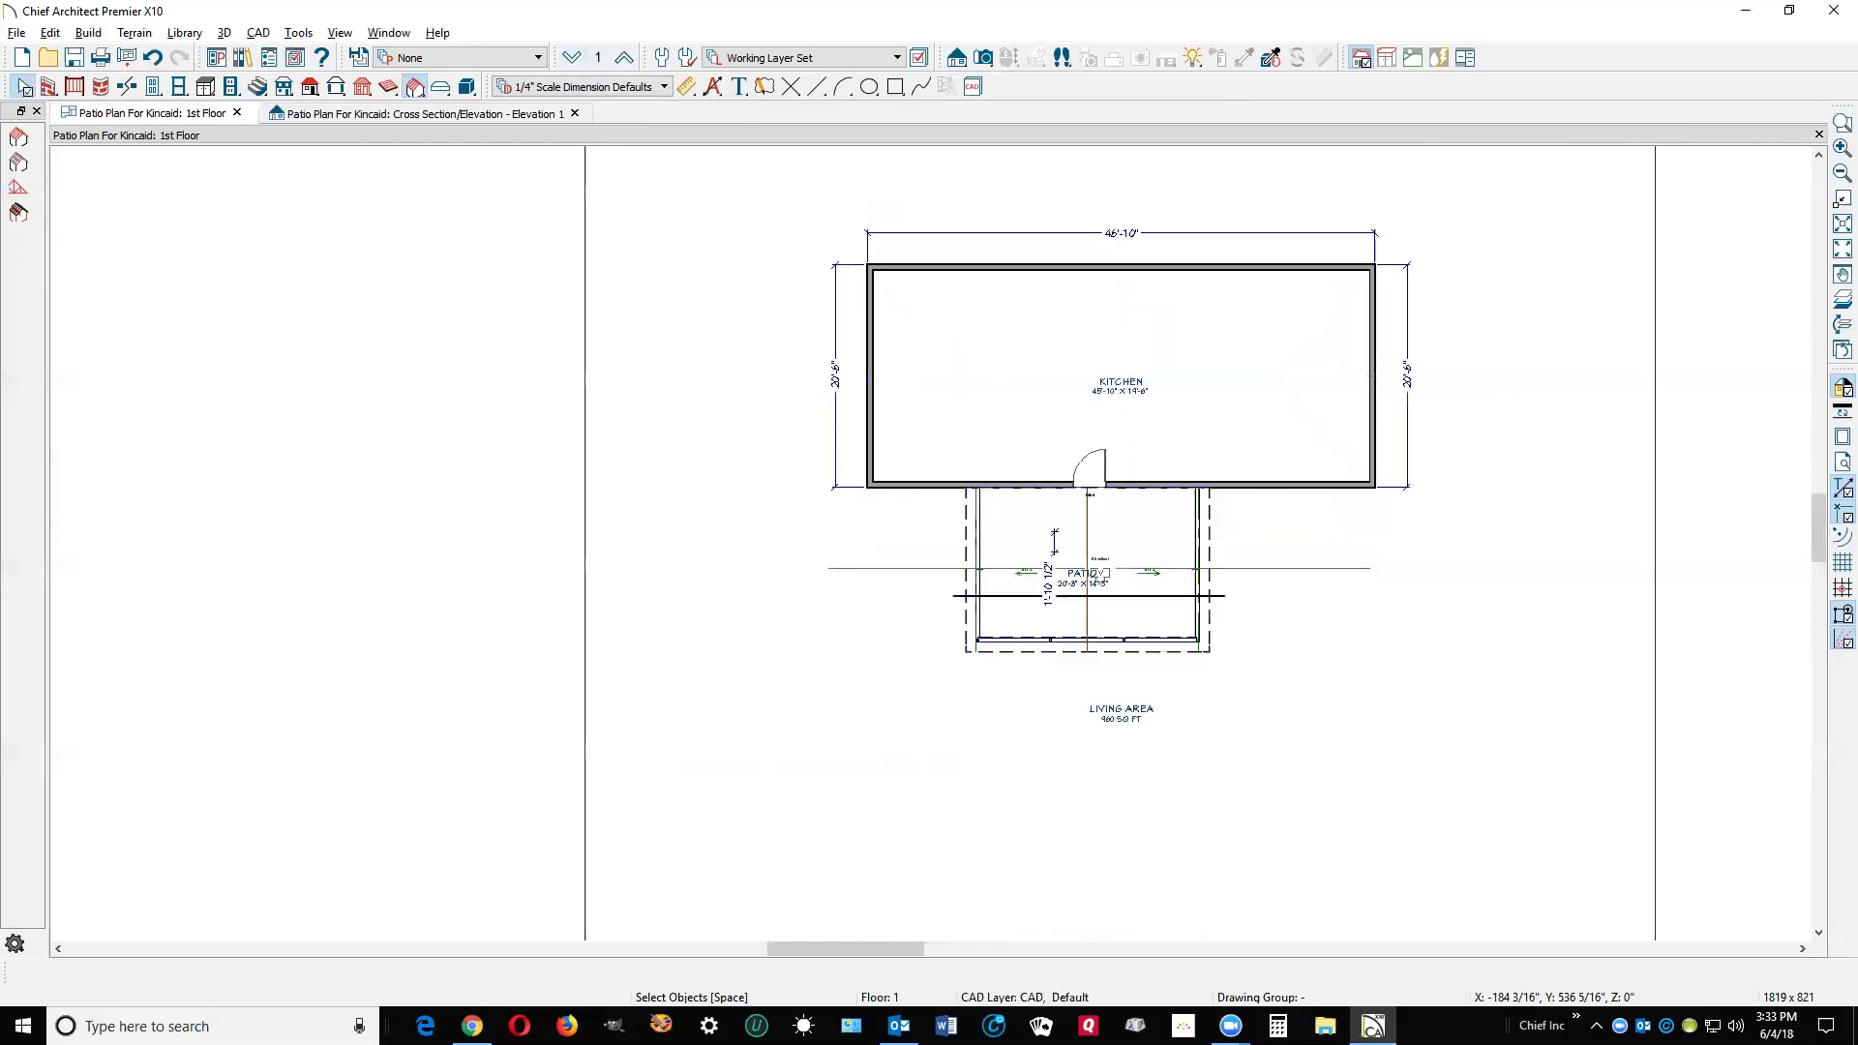
Create a perspective full overview of the model and examine the patio roof and the framing member beneath it.
{"action": "left_click", "coordinate": [983, 57]}
{"action": "left_click", "coordinate": [16, 192]}
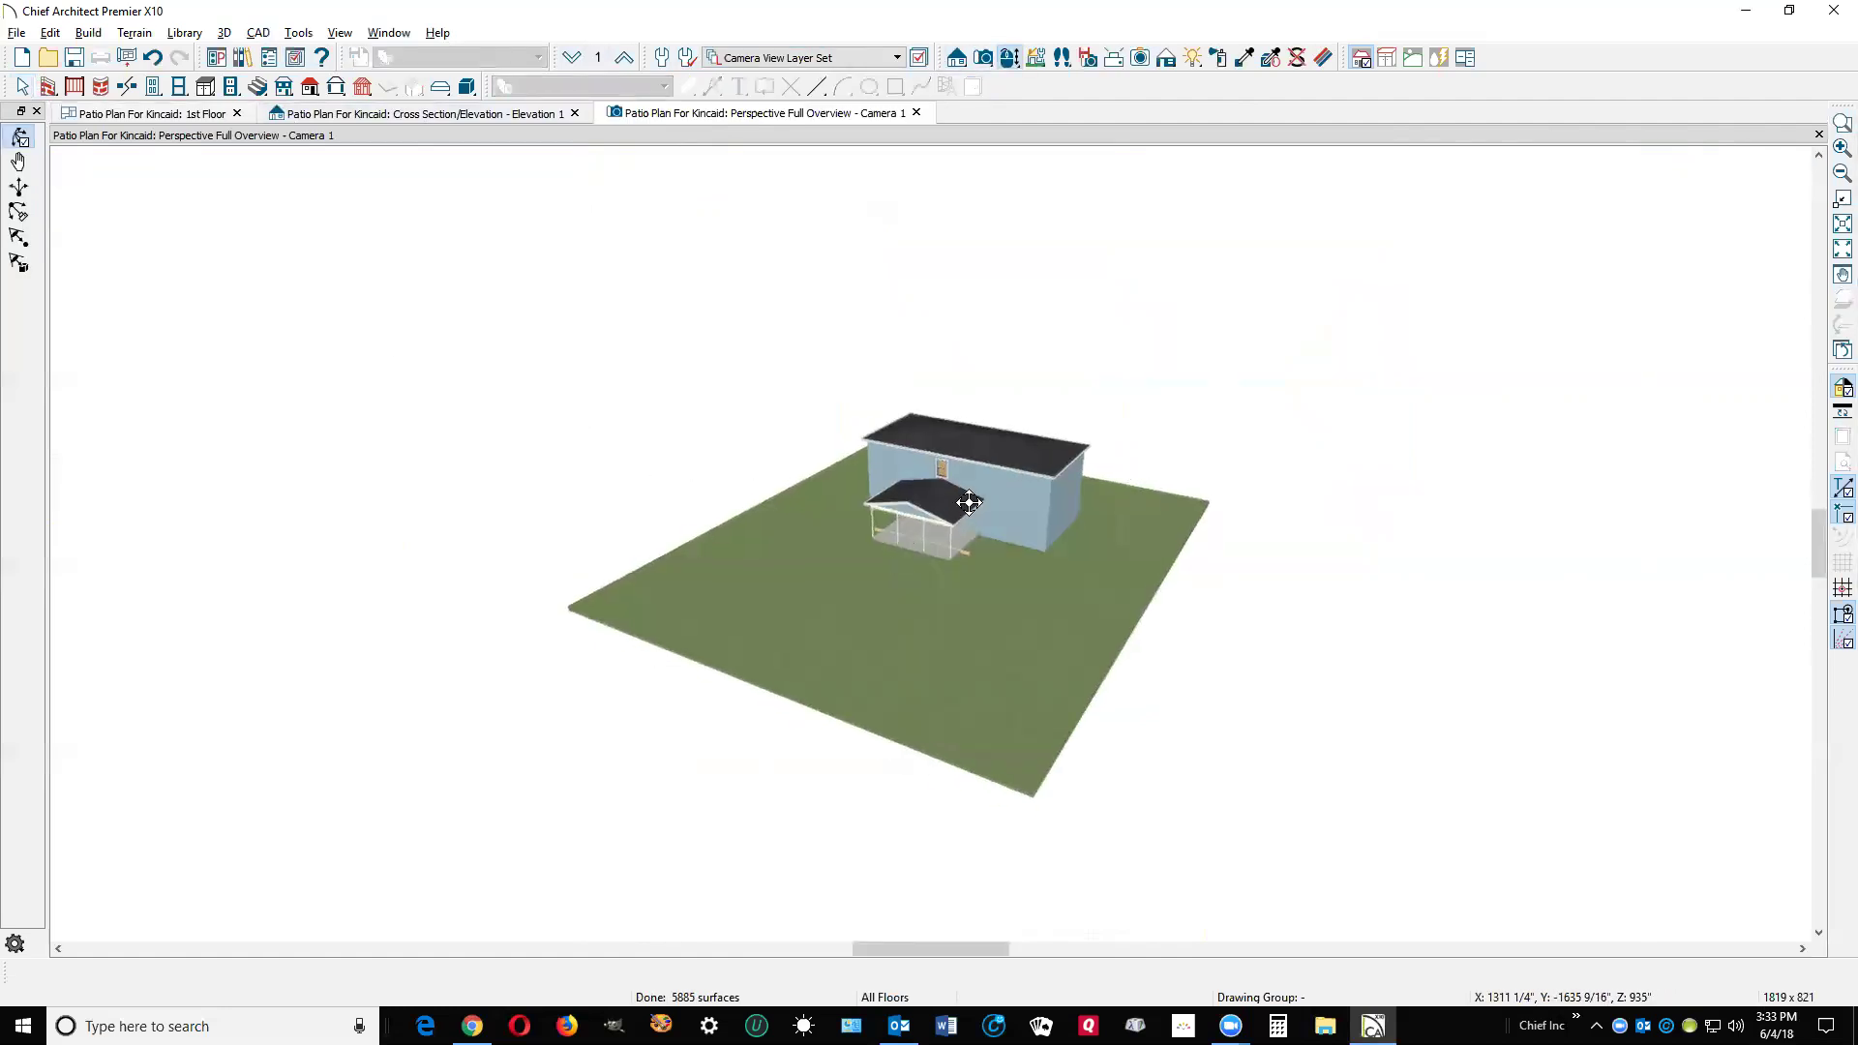
{"action": "scroll", "coordinate": [969, 502], "scroll_direction": "up", "scroll_amount": 6}
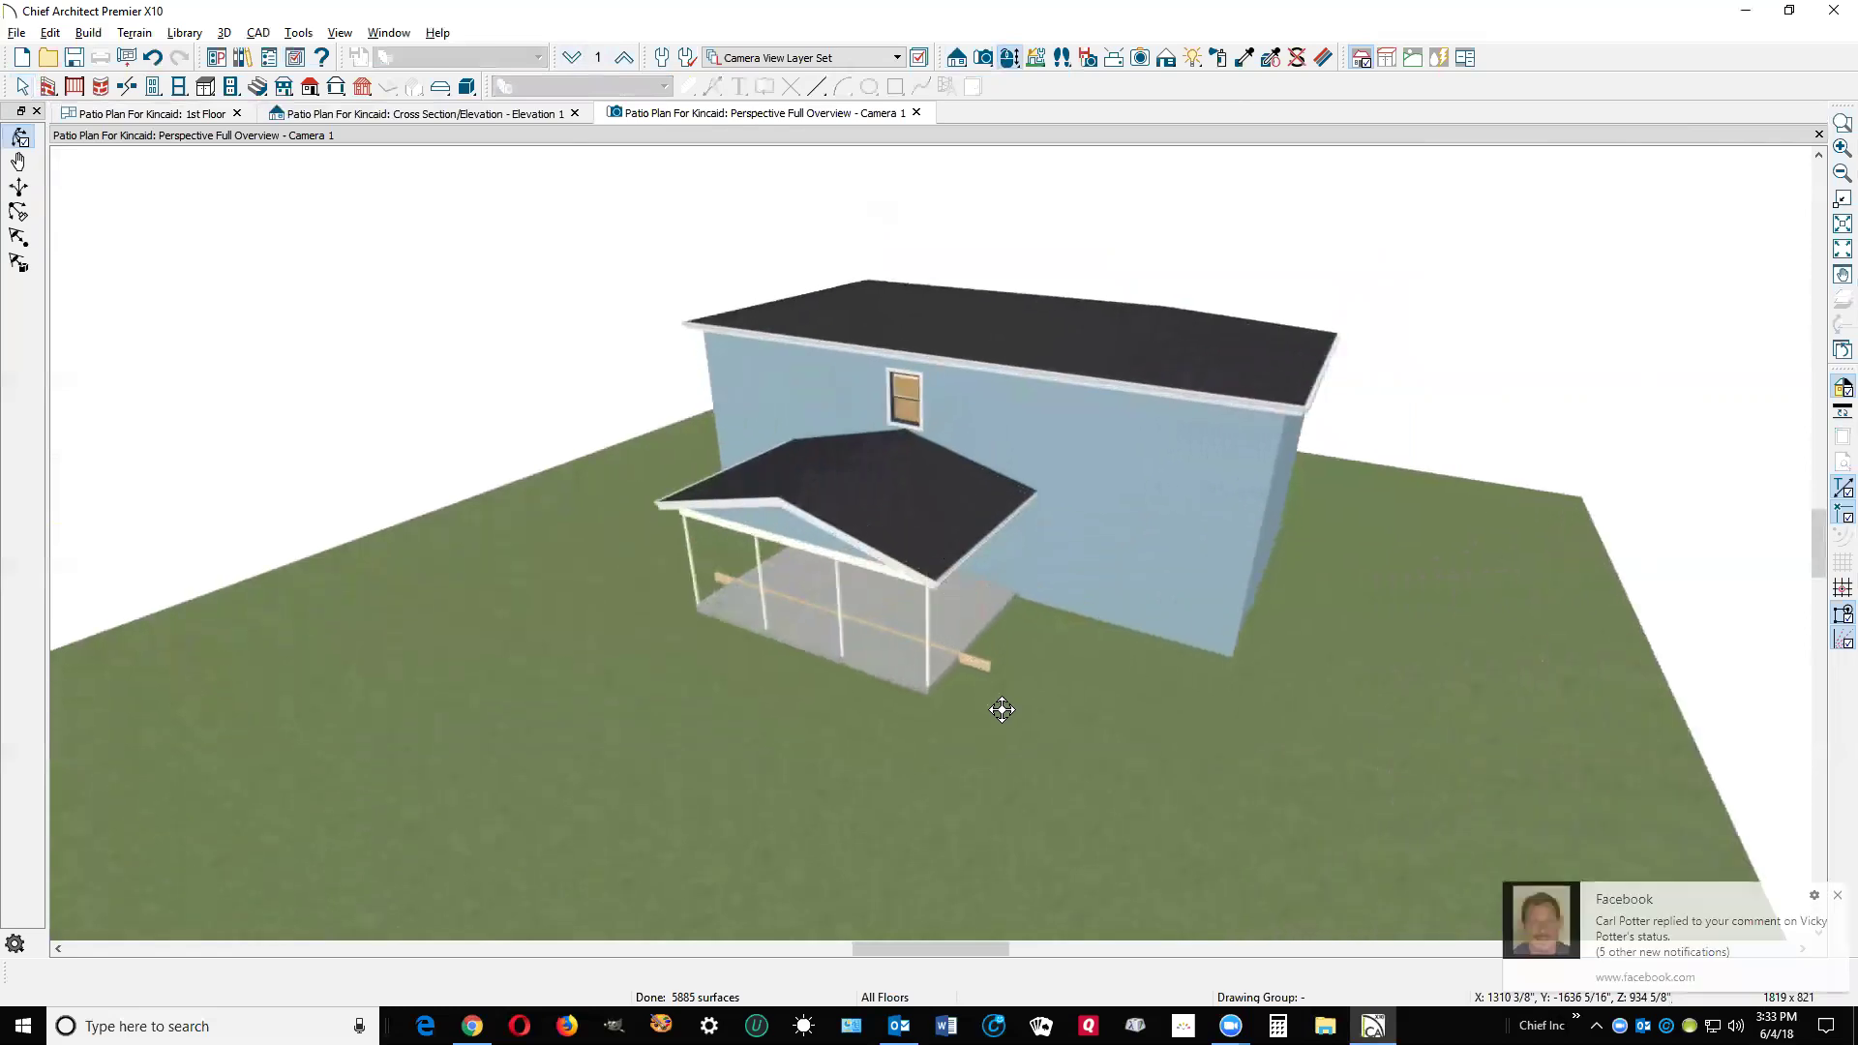
Delete the general framing member lying across the patio floor in the perspective overview.
{"action": "key", "text": "space"}
{"action": "left_click", "coordinate": [968, 660]}
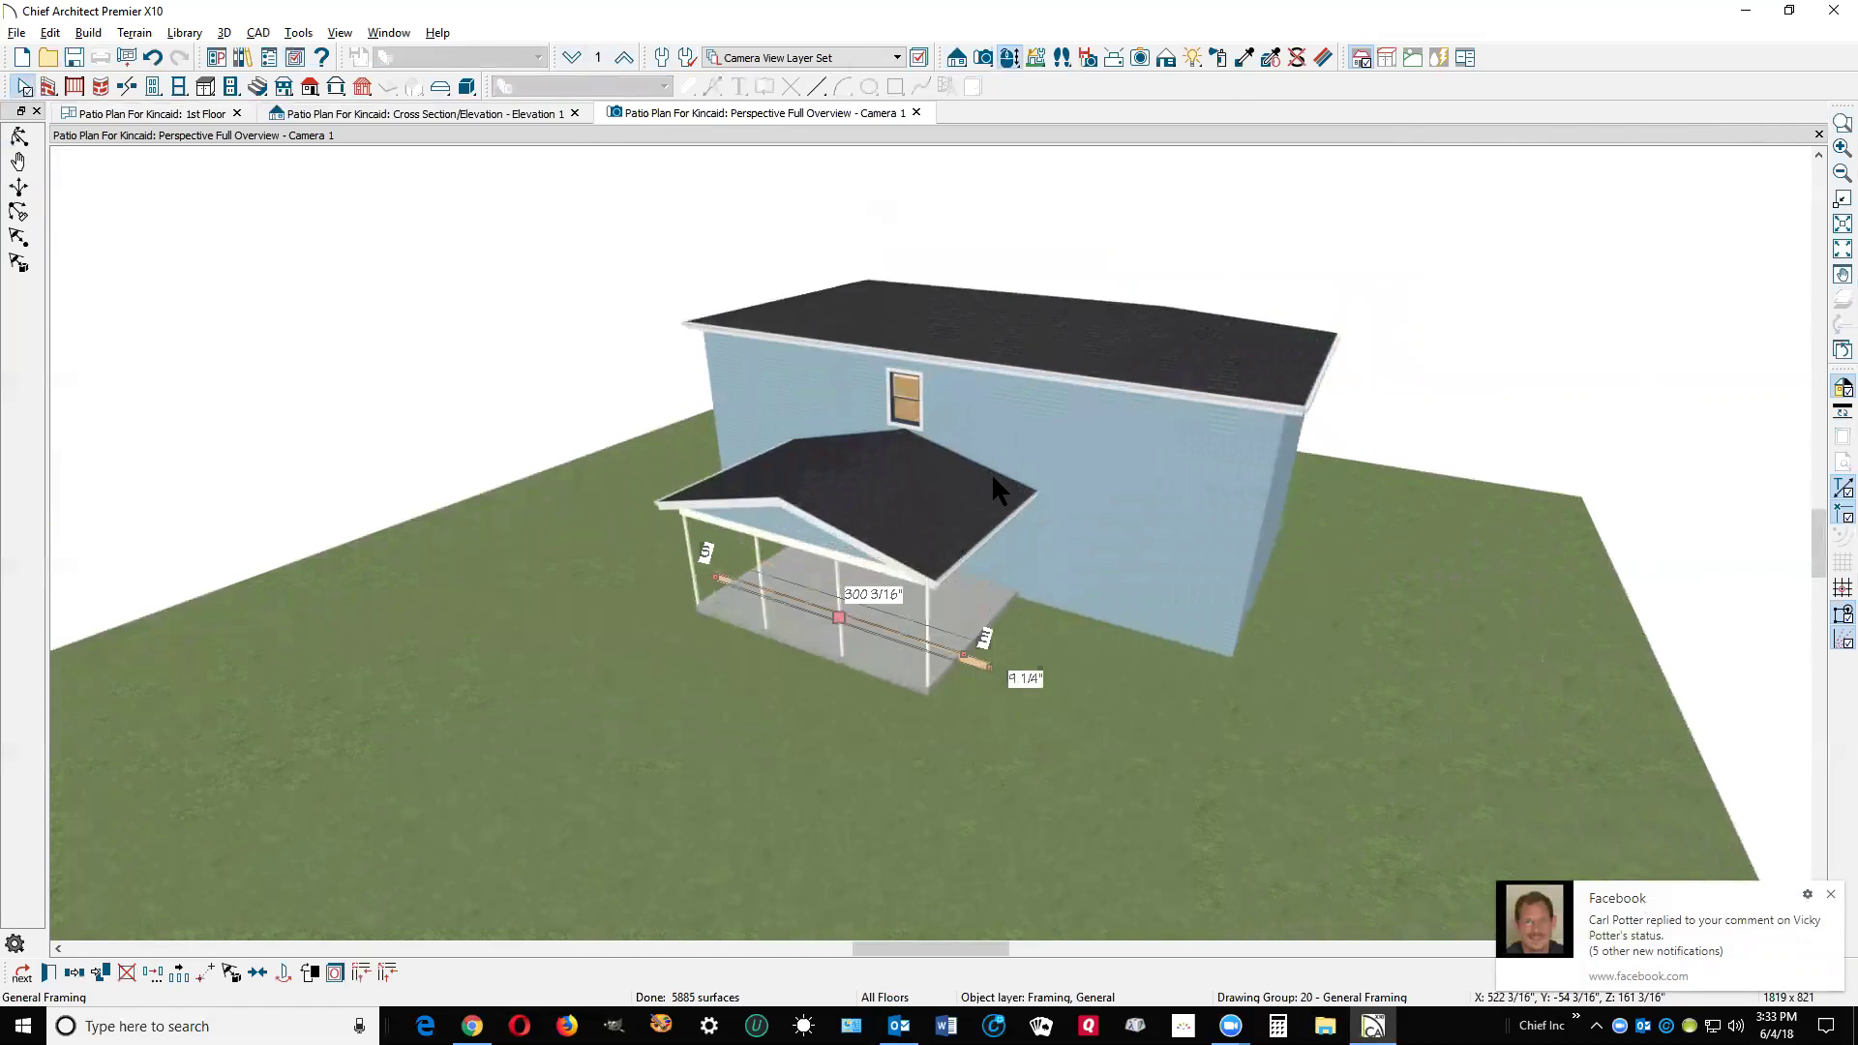
{"action": "key", "text": "Escape"}
In the first-floor plan, set the patio room's finished ceiling to the default height and turn off Use Soffit Surface for Ceiling.
{"action": "key", "text": "ctrl+Tab"}
{"action": "key", "text": "space"}
{"action": "scroll", "coordinate": [1197, 610], "scroll_direction": "up", "scroll_amount": 5}
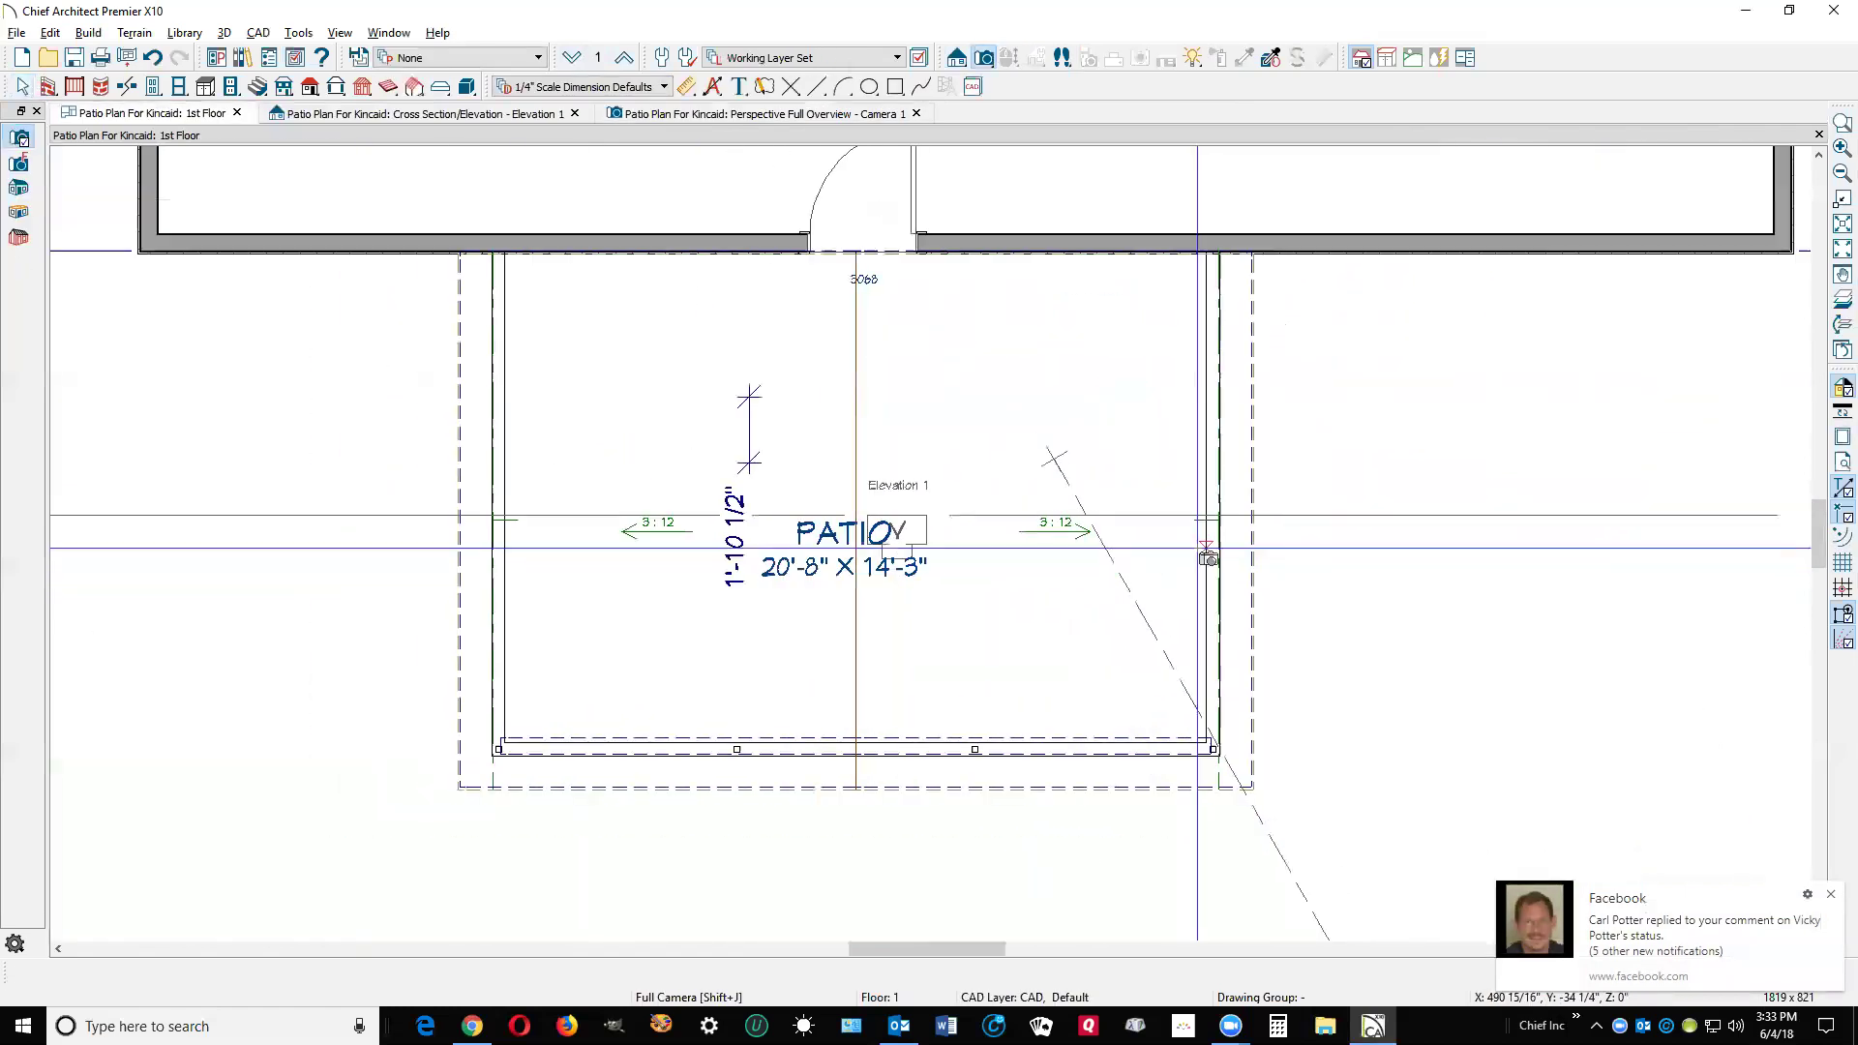
{"action": "right_click", "coordinate": [1139, 424]}
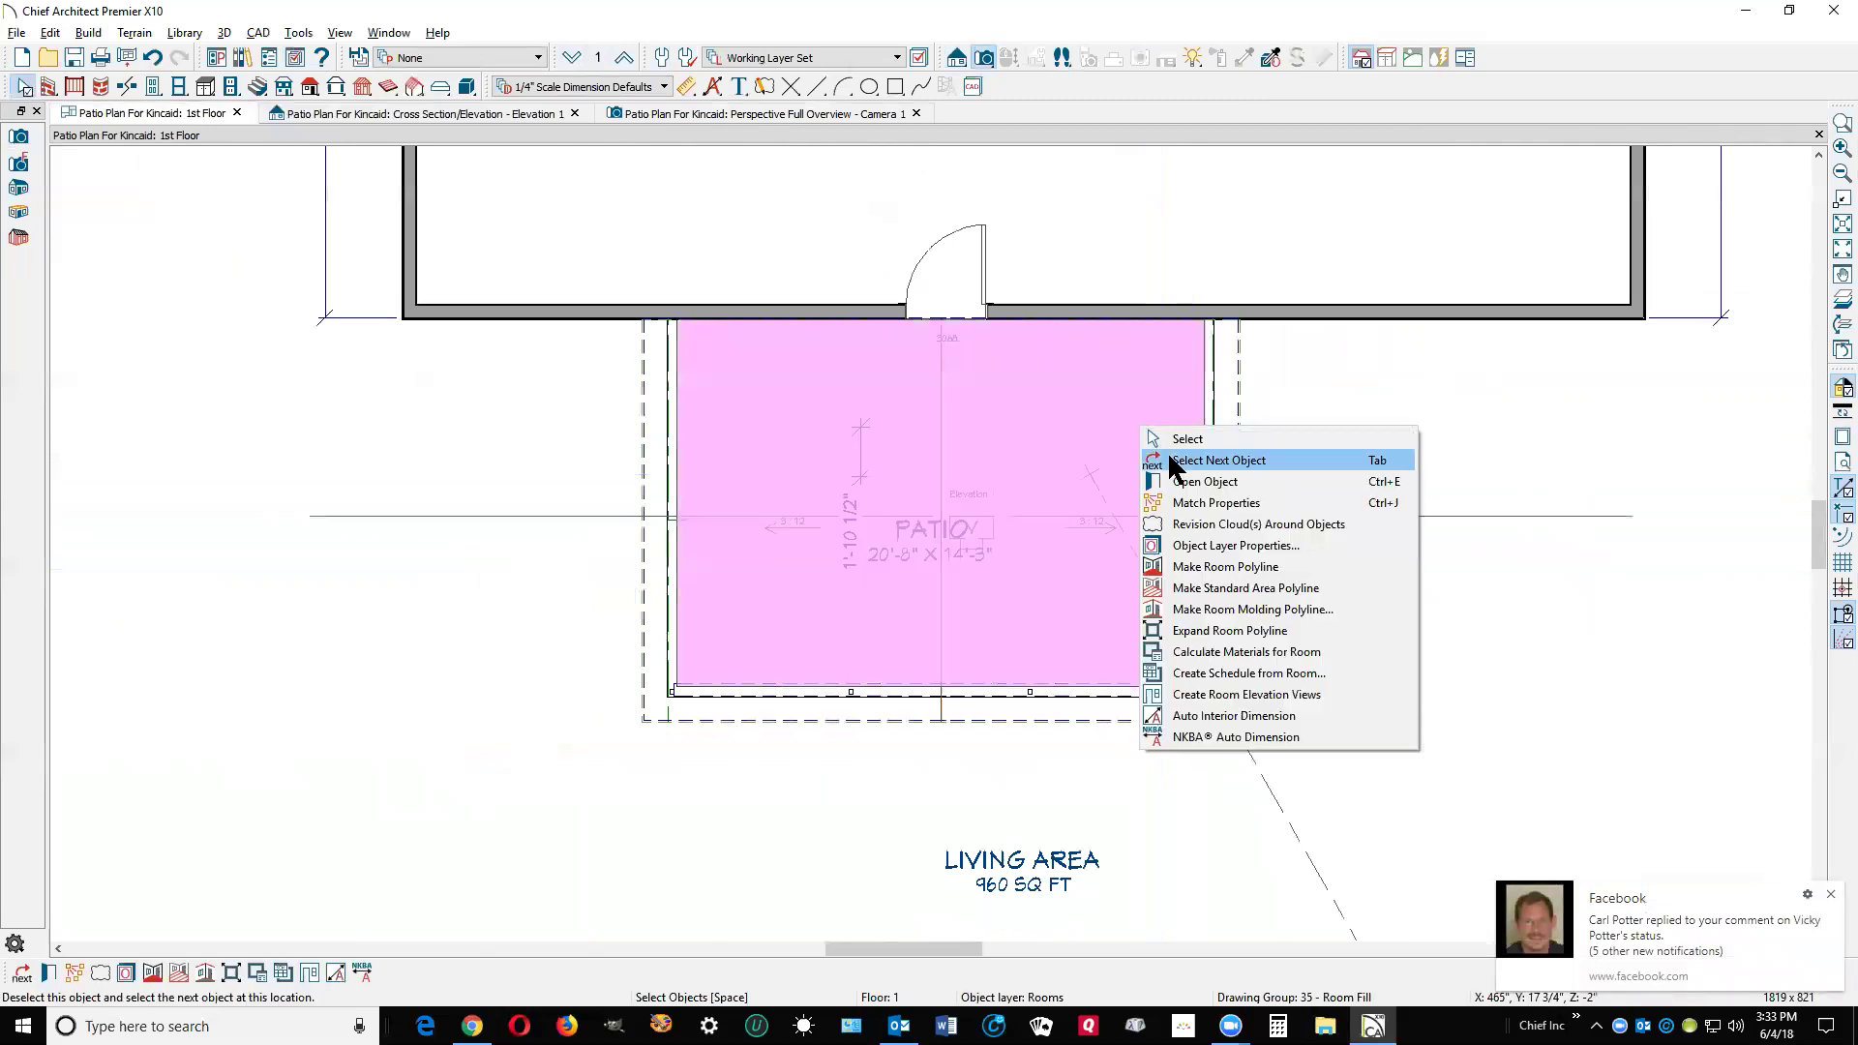
{"action": "left_click", "coordinate": [1205, 491]}
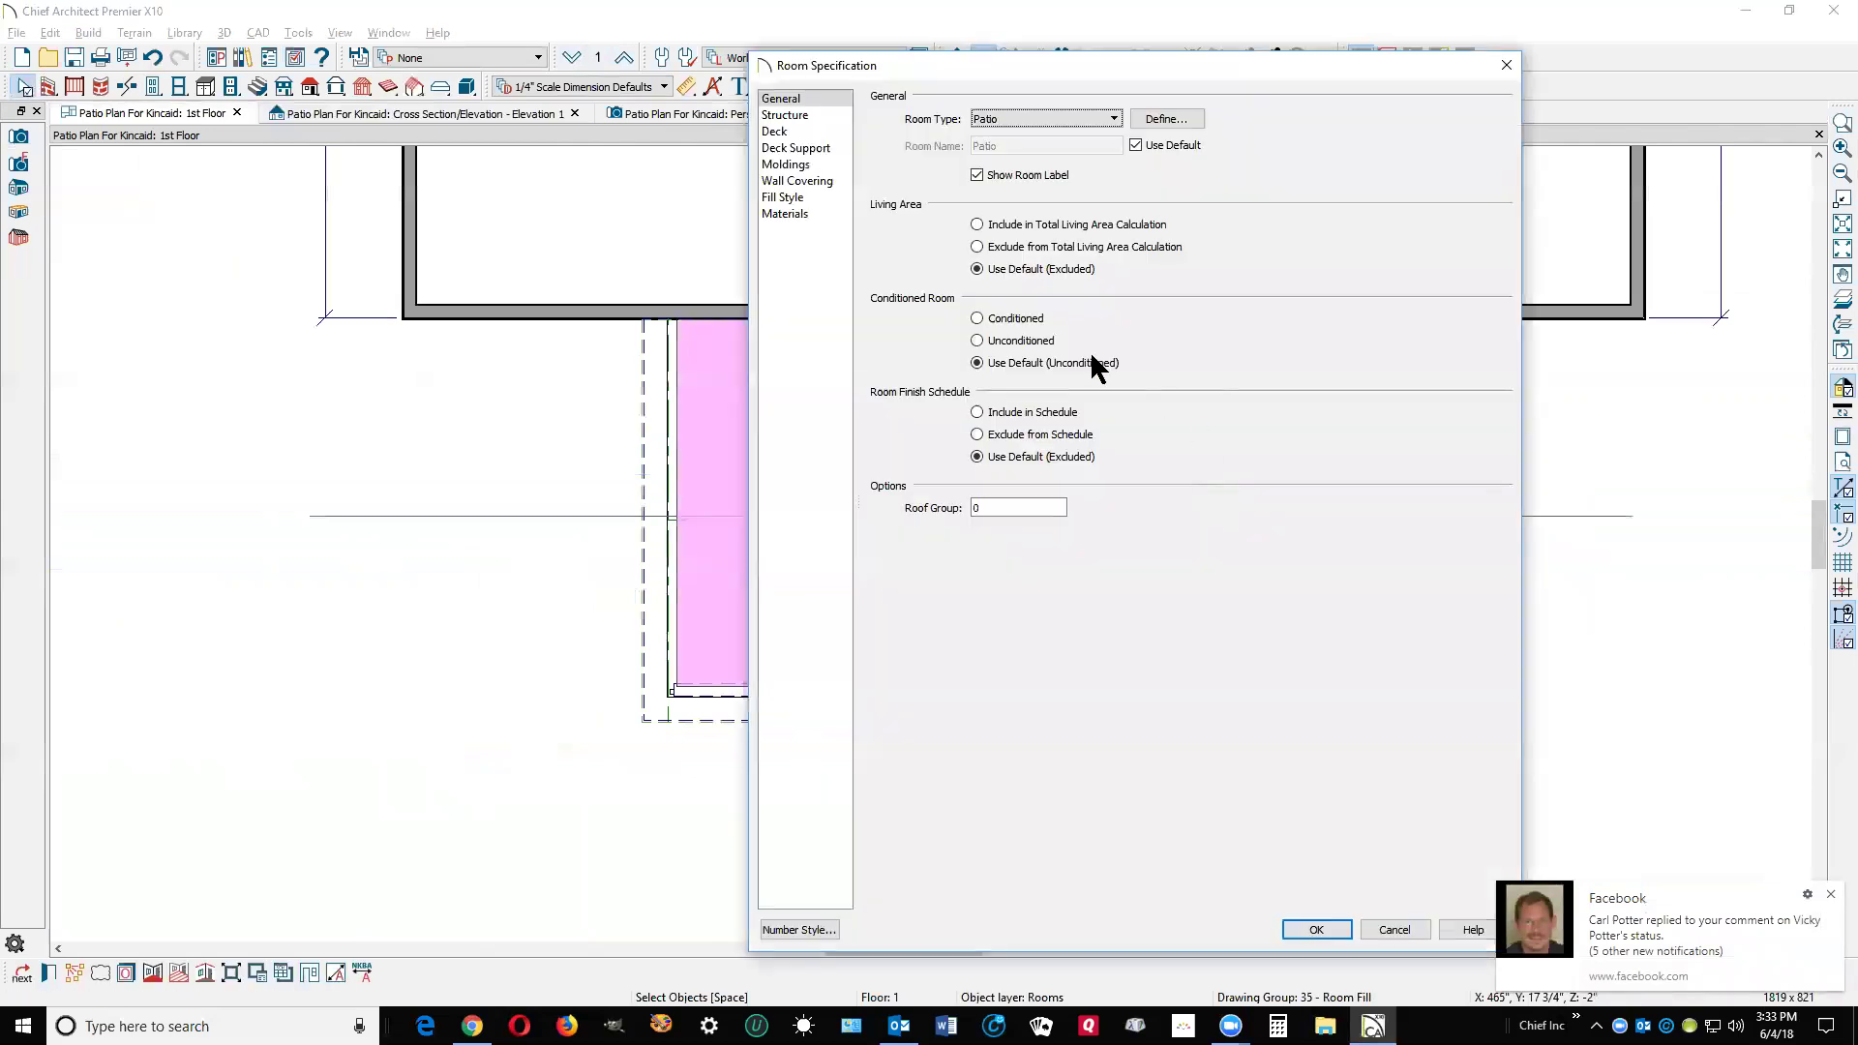
{"action": "left_click", "coordinate": [785, 115]}
{"action": "left_click", "coordinate": [1112, 271]}
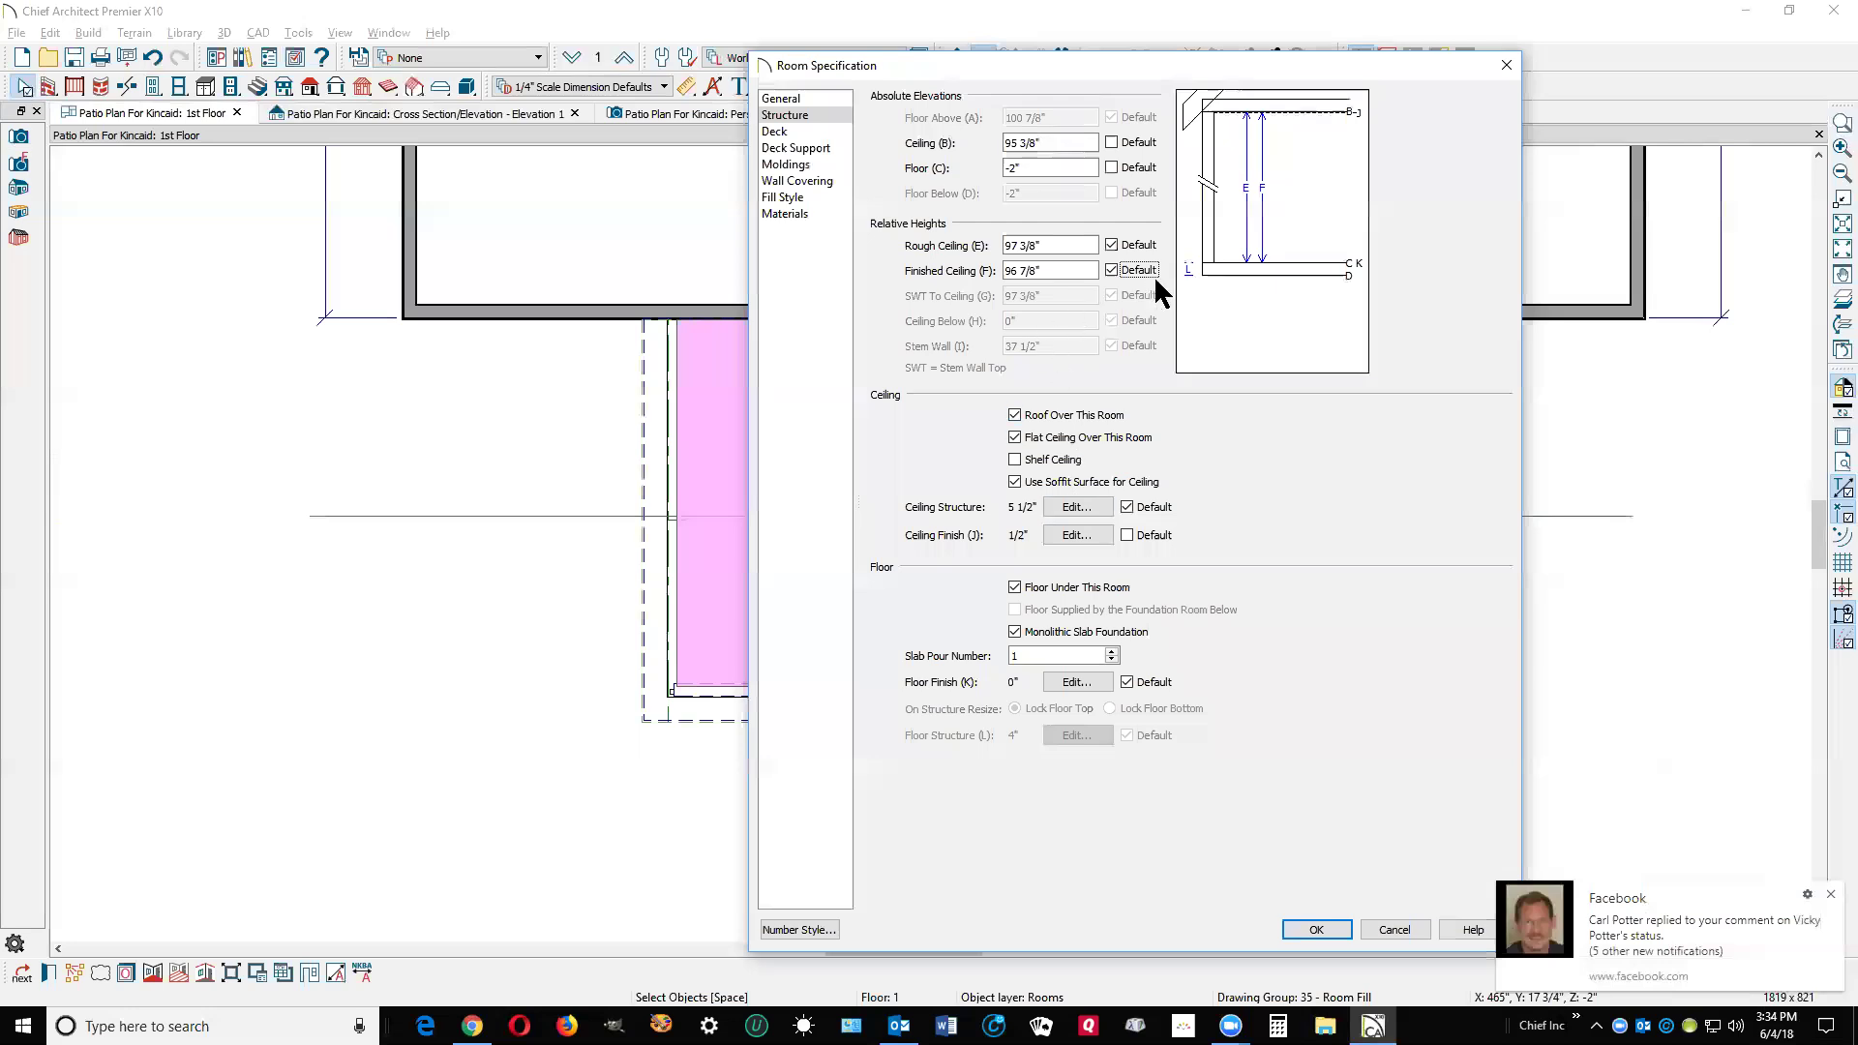
{"action": "left_click", "coordinate": [1029, 169]}
{"action": "left_click", "coordinate": [1024, 485]}
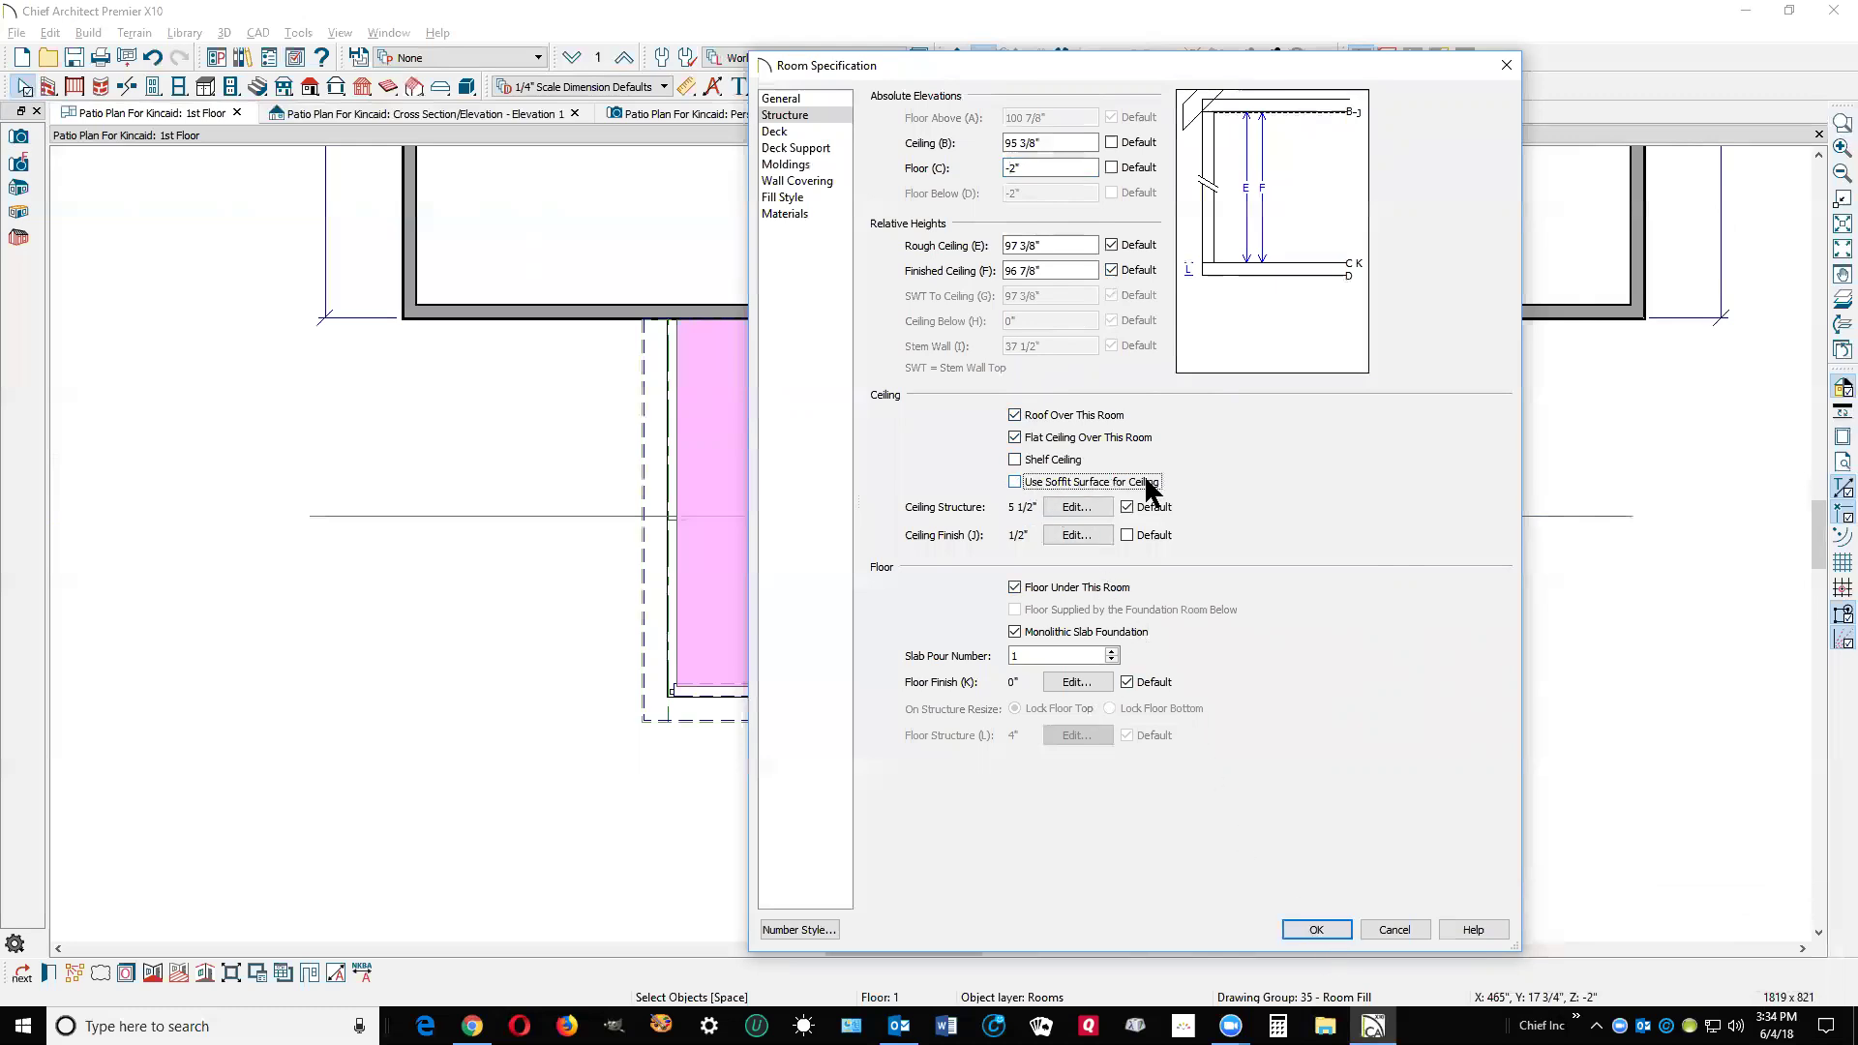
{"action": "left_click", "coordinate": [1333, 931]}
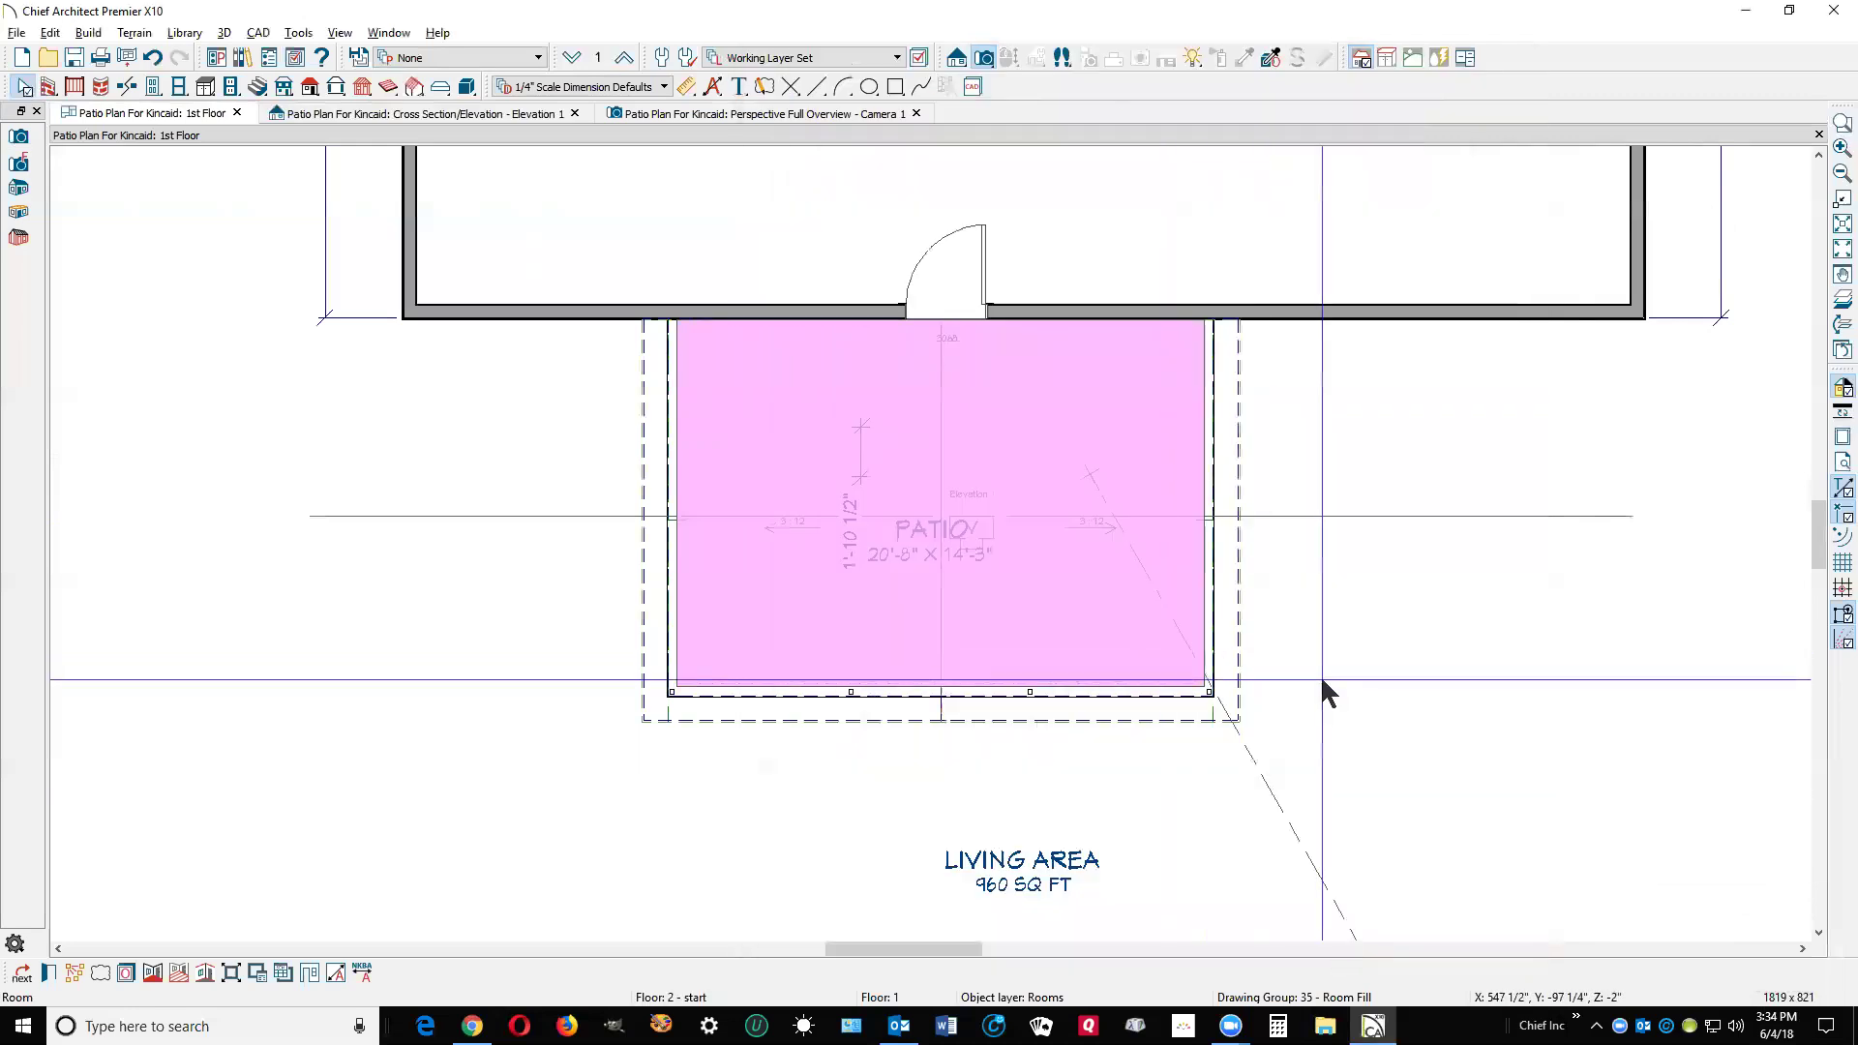
Draw a roof truss across the patio from eave to eave and move it to about 4'-2 3/8" from the outer patio wall.
{"action": "left_click", "coordinate": [88, 32]}
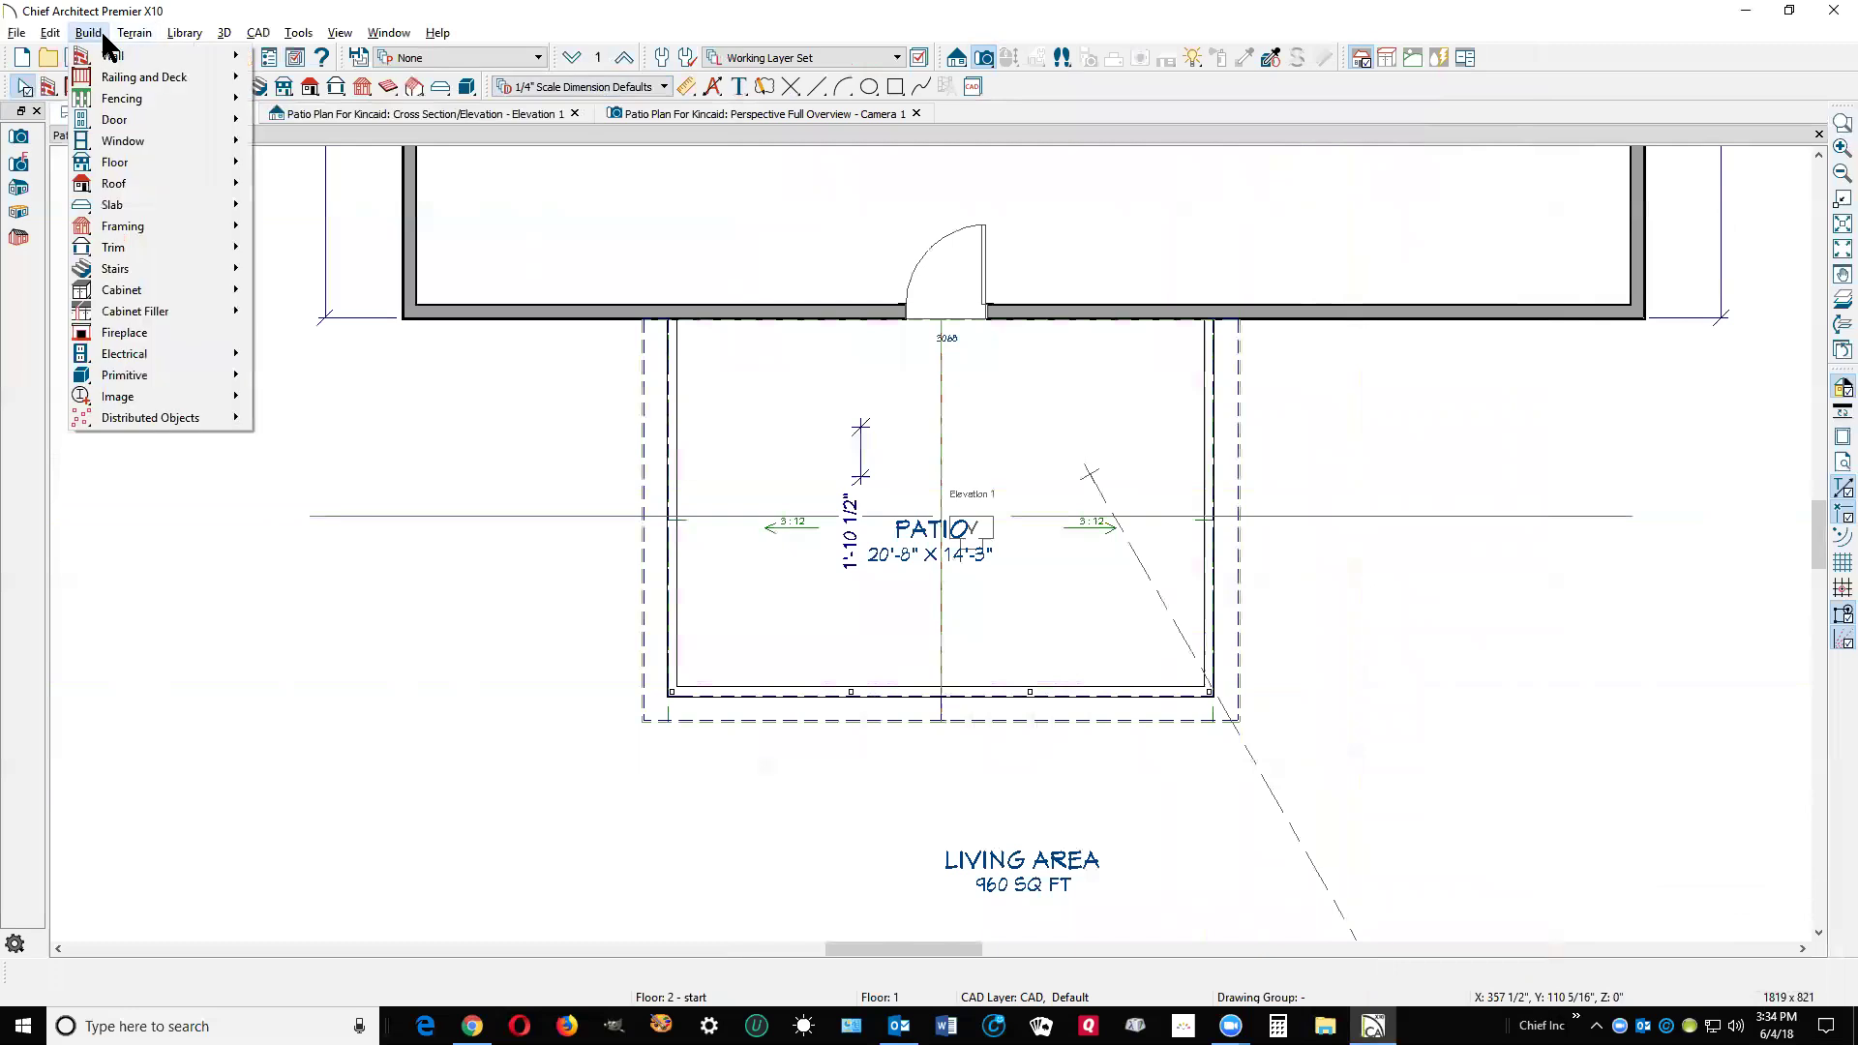
{"action": "mouse_move", "coordinate": [132, 116]}
{"action": "mouse_move", "coordinate": [170, 255]}
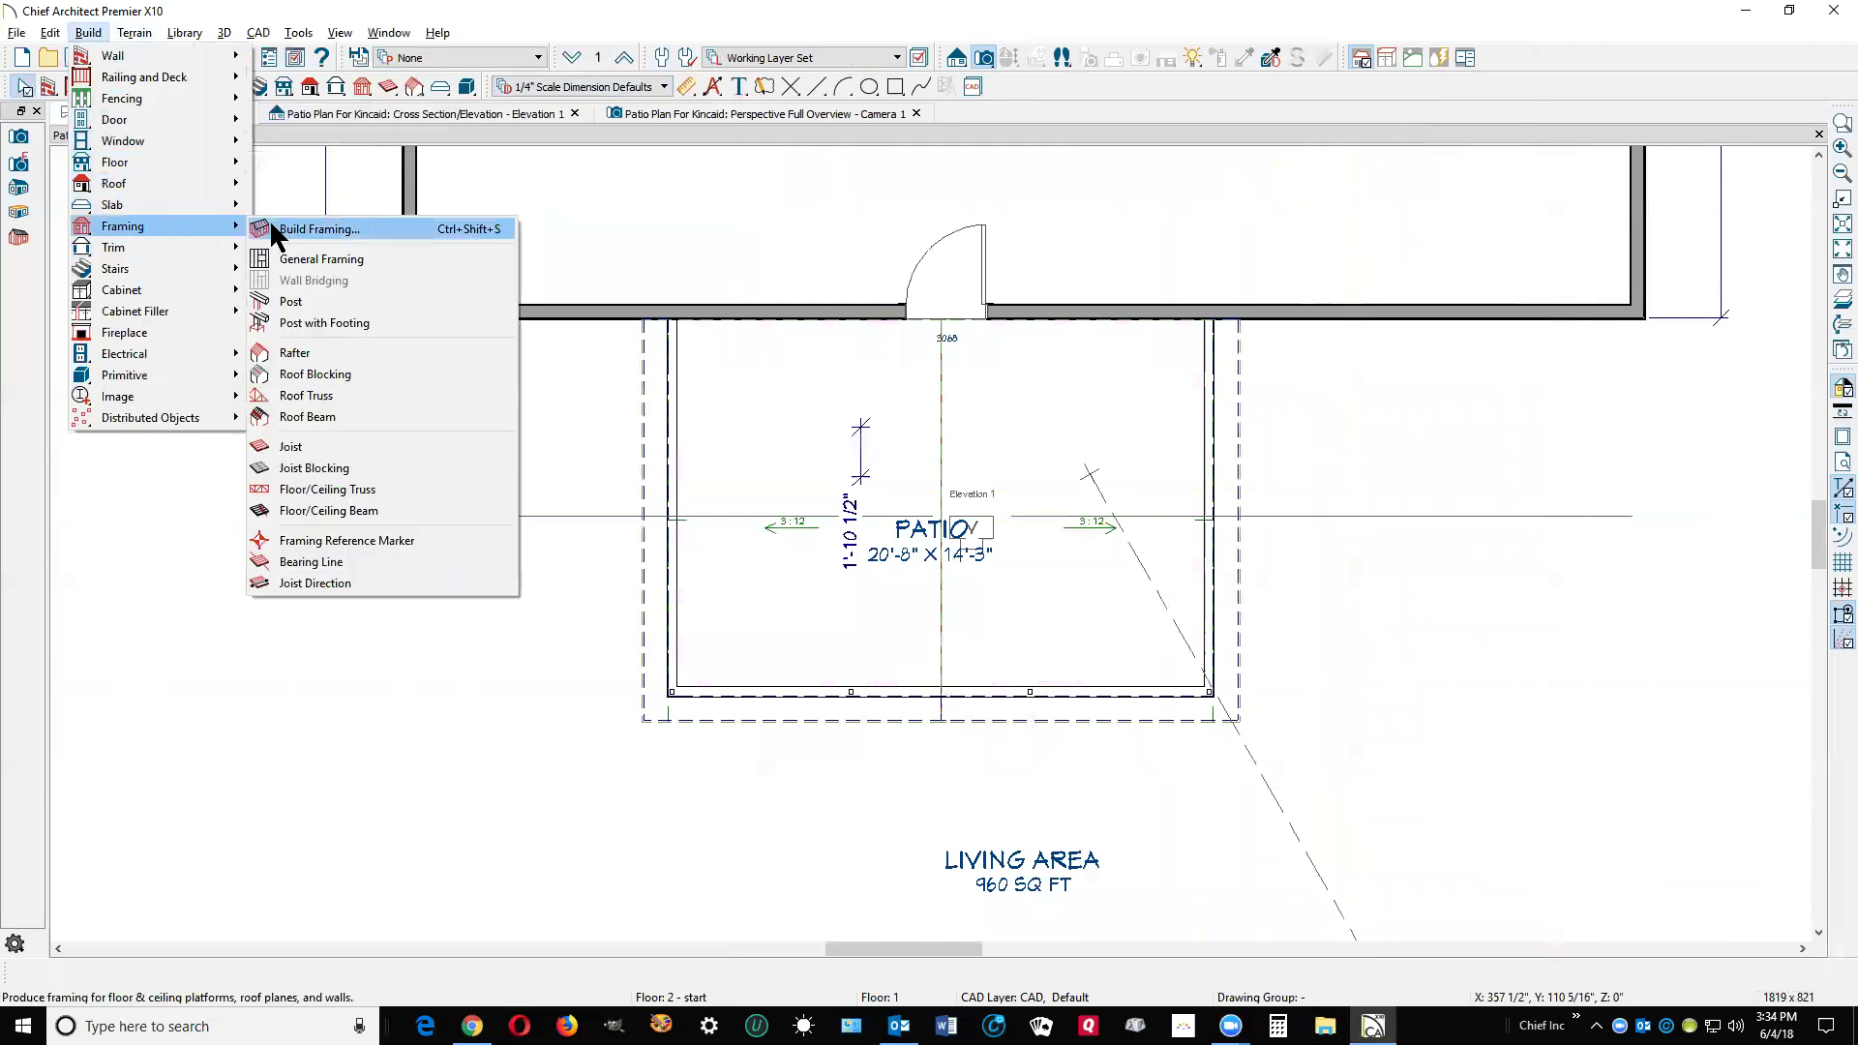
{"action": "left_click", "coordinate": [329, 392]}
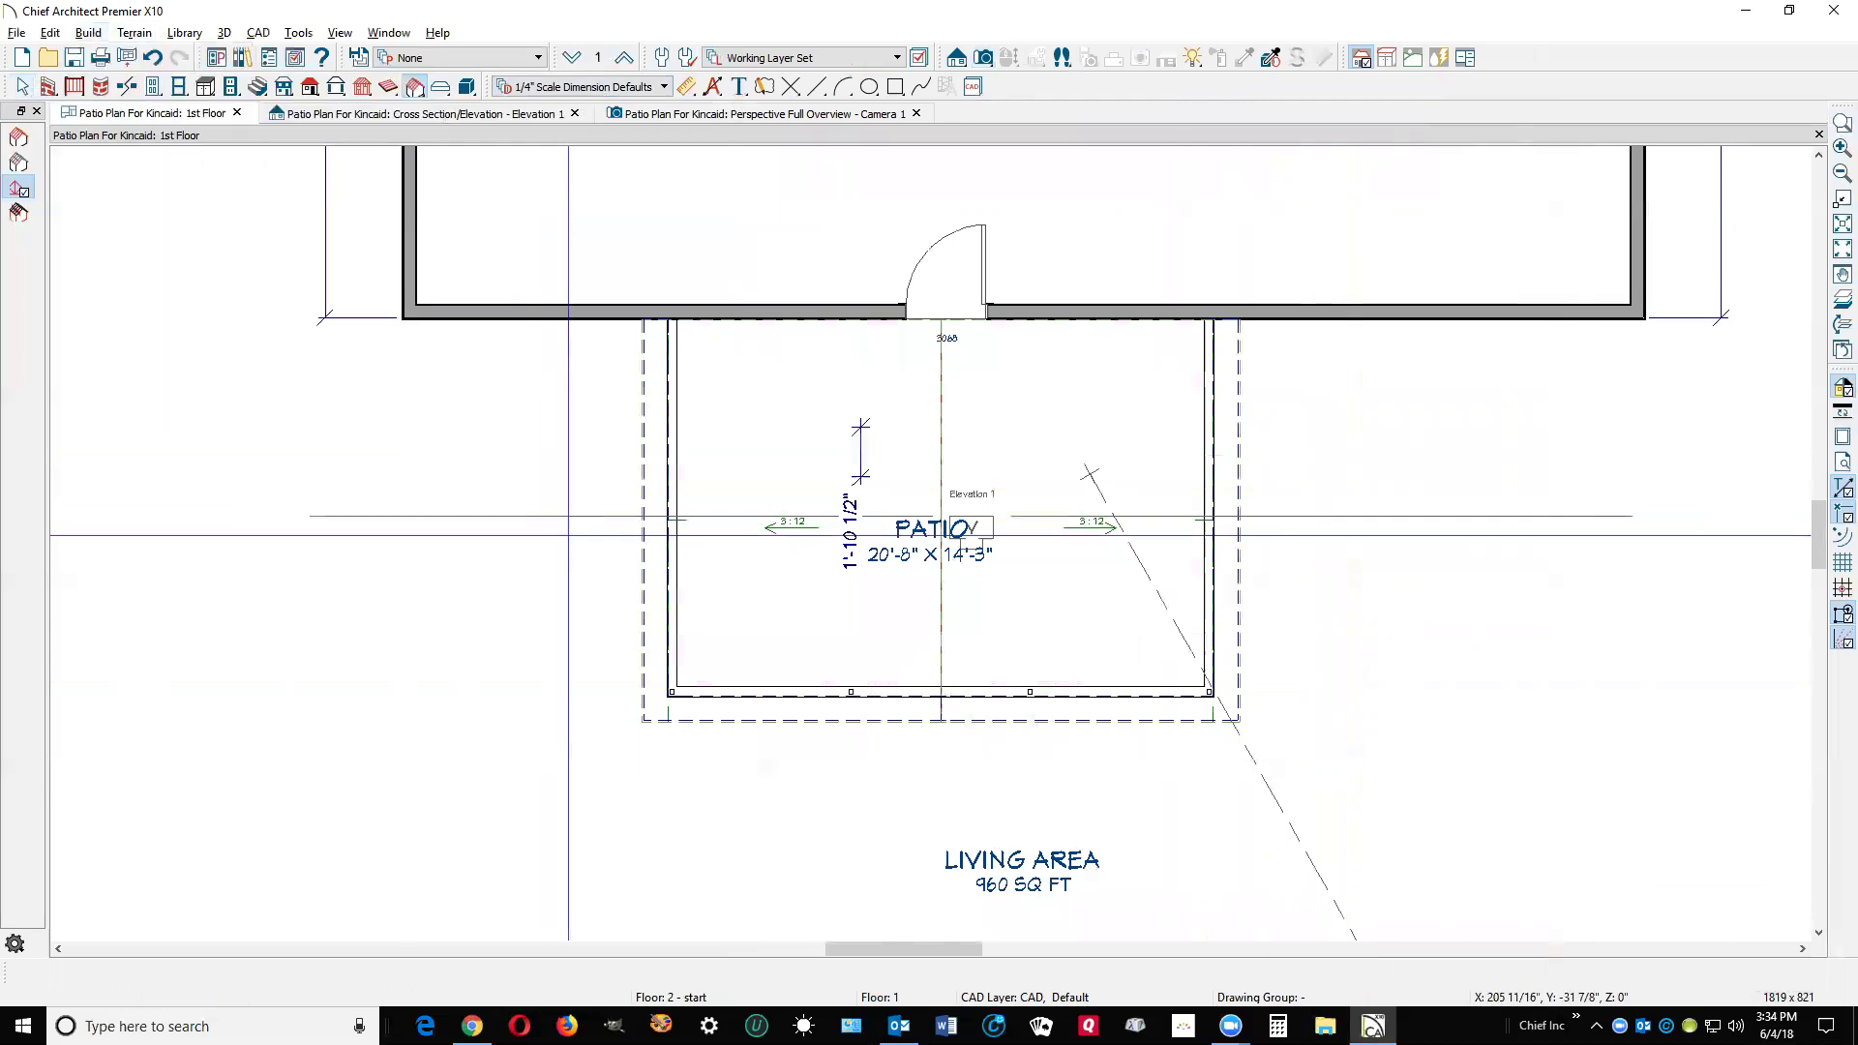
{"action": "left_click_drag", "start_coordinate": [643, 452], "coordinate": [1234, 450]}
{"action": "key", "text": "space"}
{"action": "left_click", "coordinate": [1005, 448]}
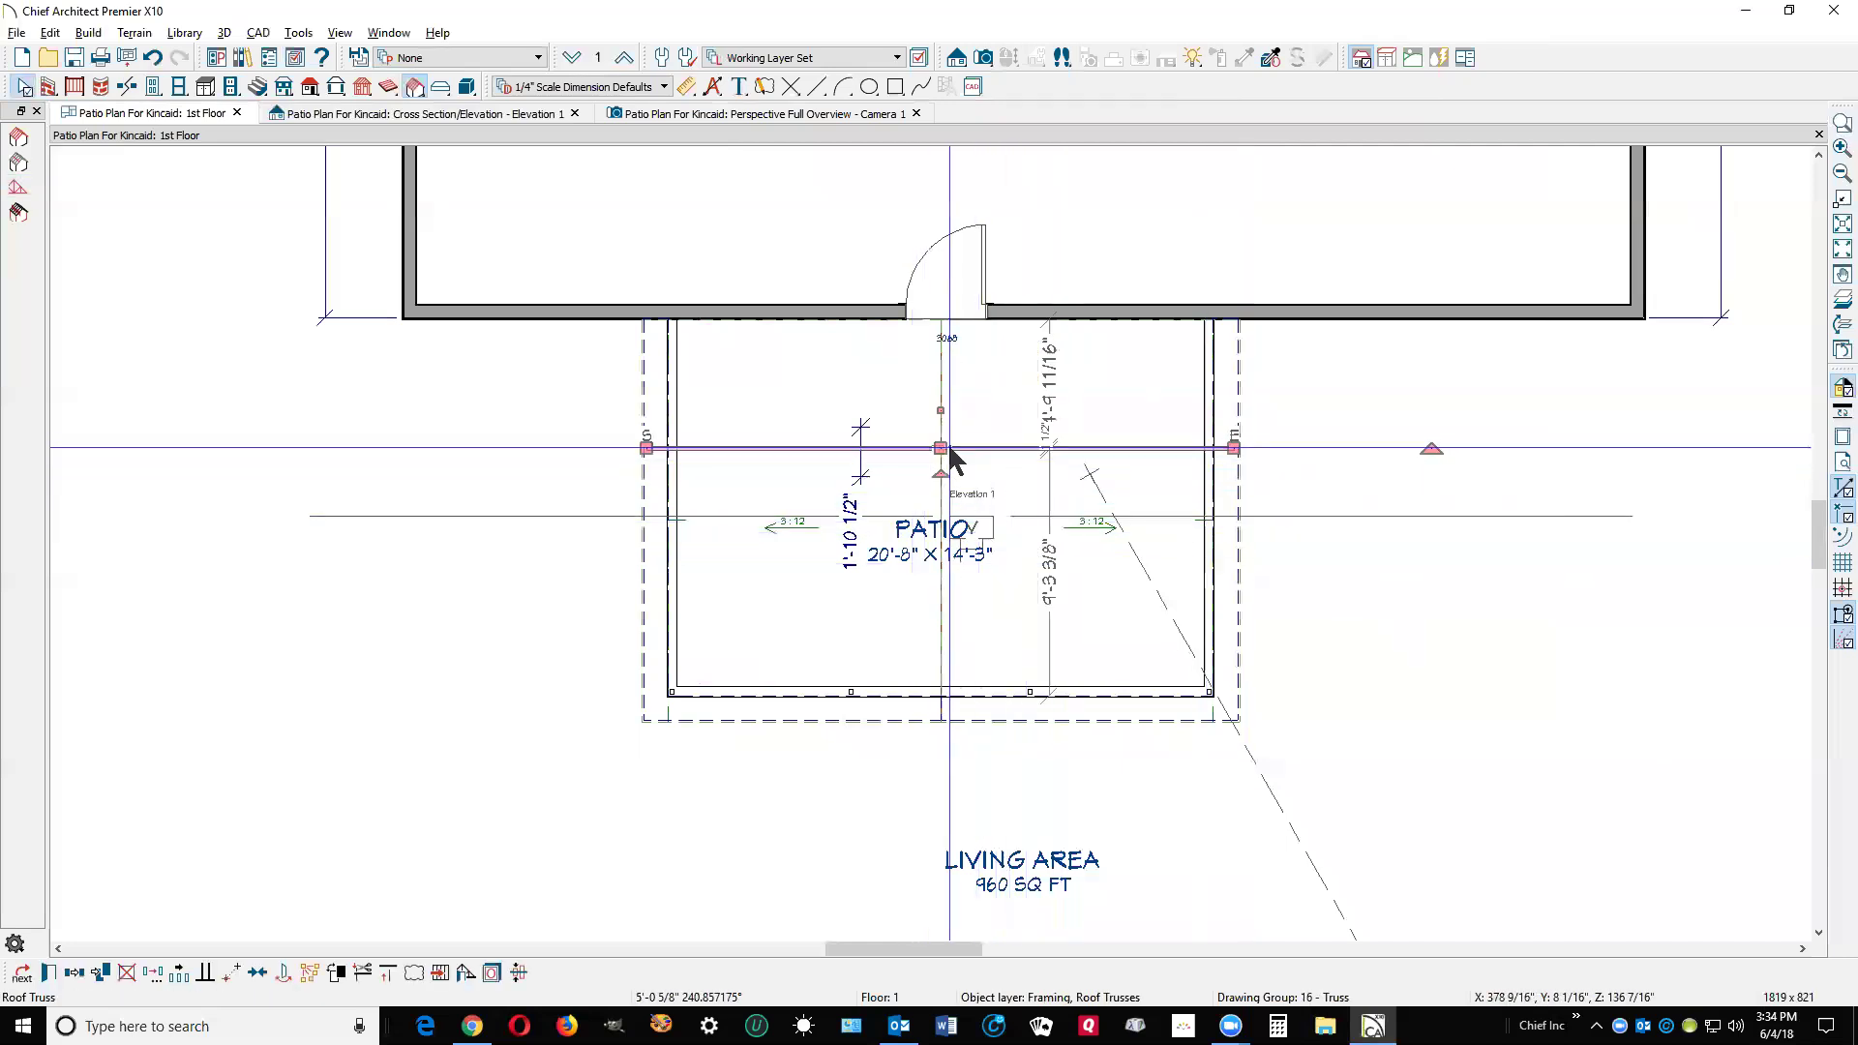
{"action": "left_click_drag", "start_coordinate": [941, 448], "coordinate": [948, 599]}
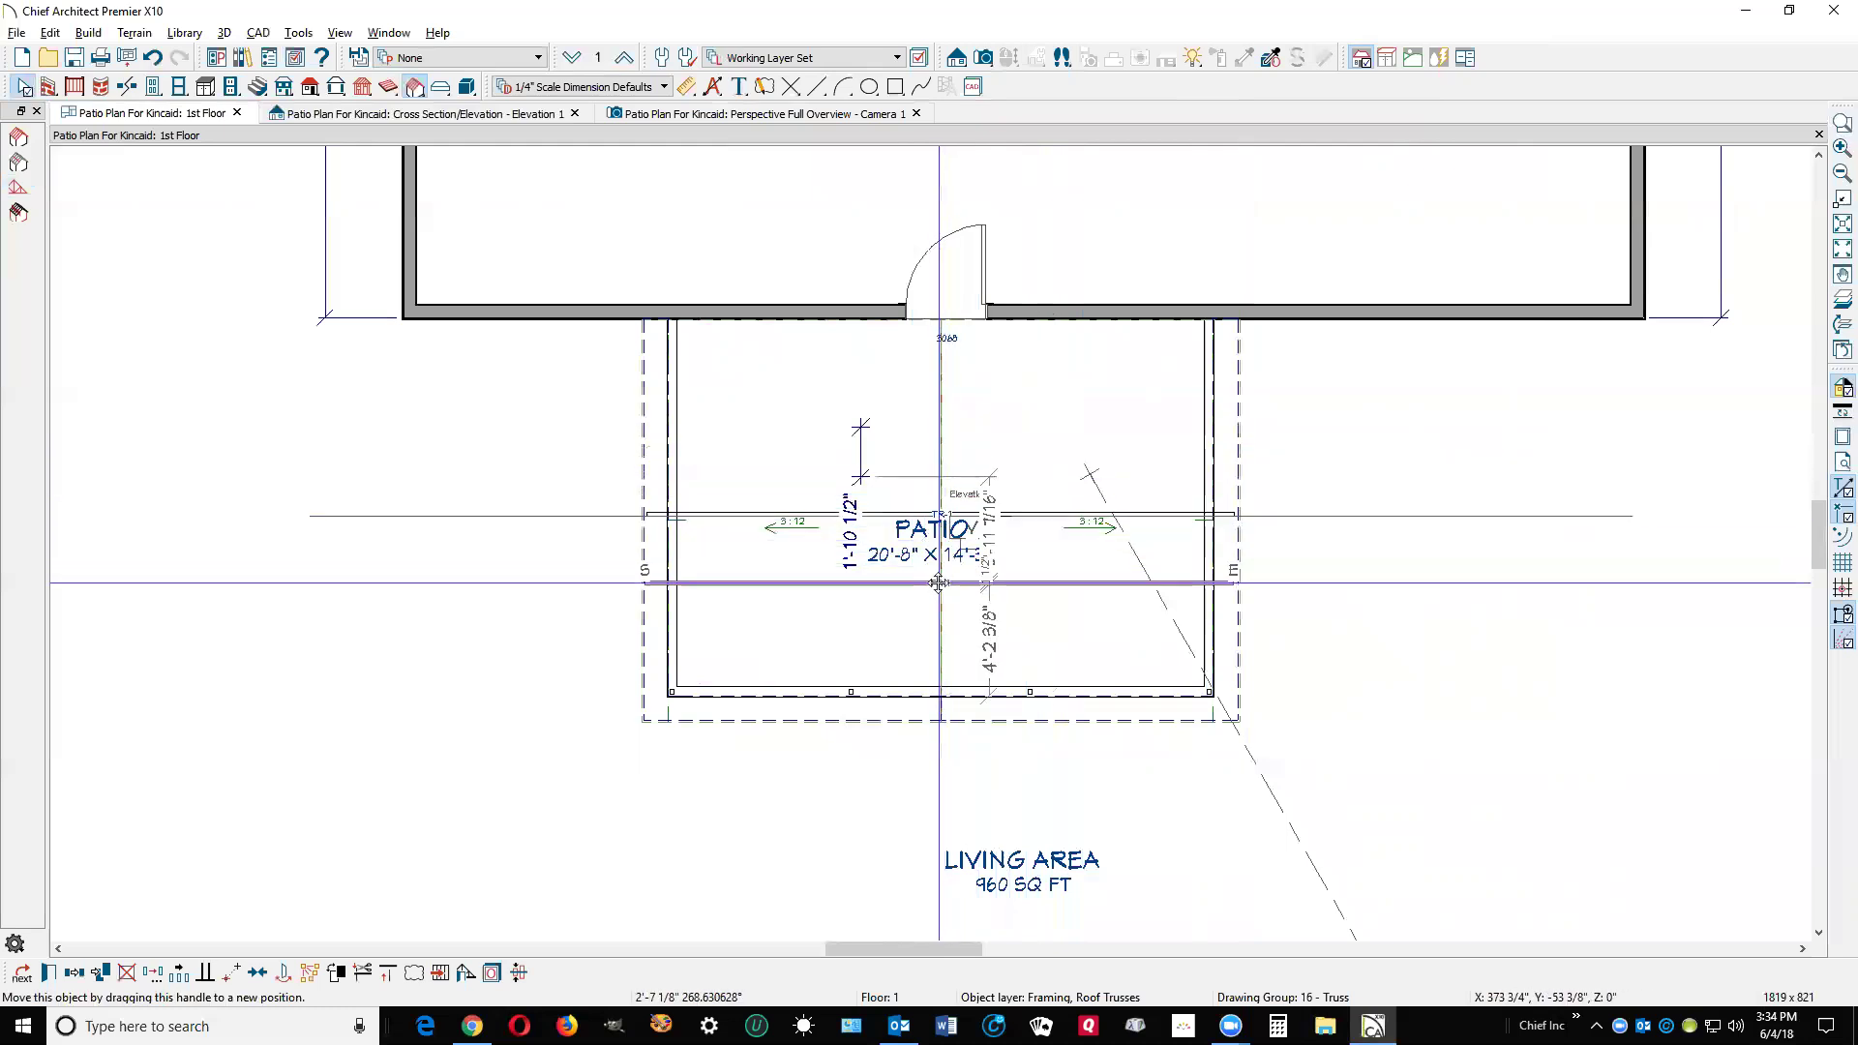
Examine the patio roof truss in the Elevation 1 cross section and close that view.
{"action": "key", "text": "Escape"}
{"action": "key", "text": "ctrl+Tab"}
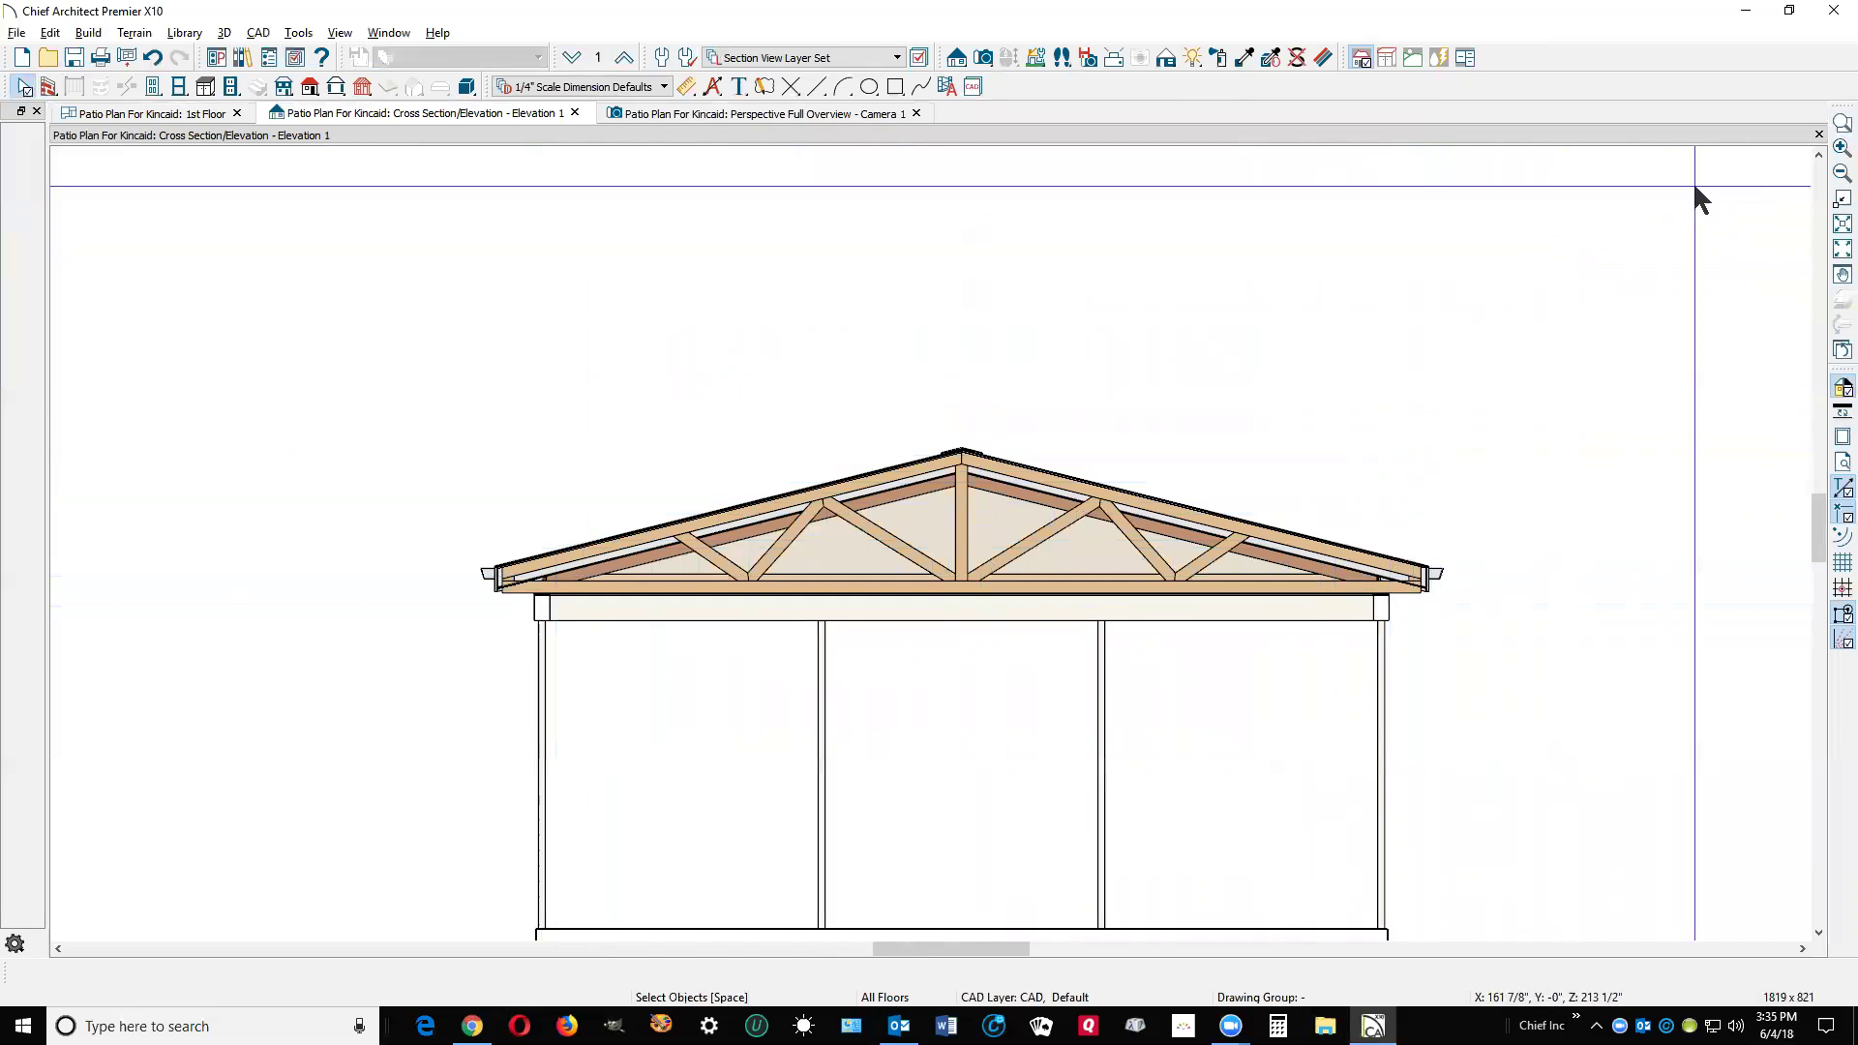
{"action": "left_click", "coordinate": [1817, 134]}
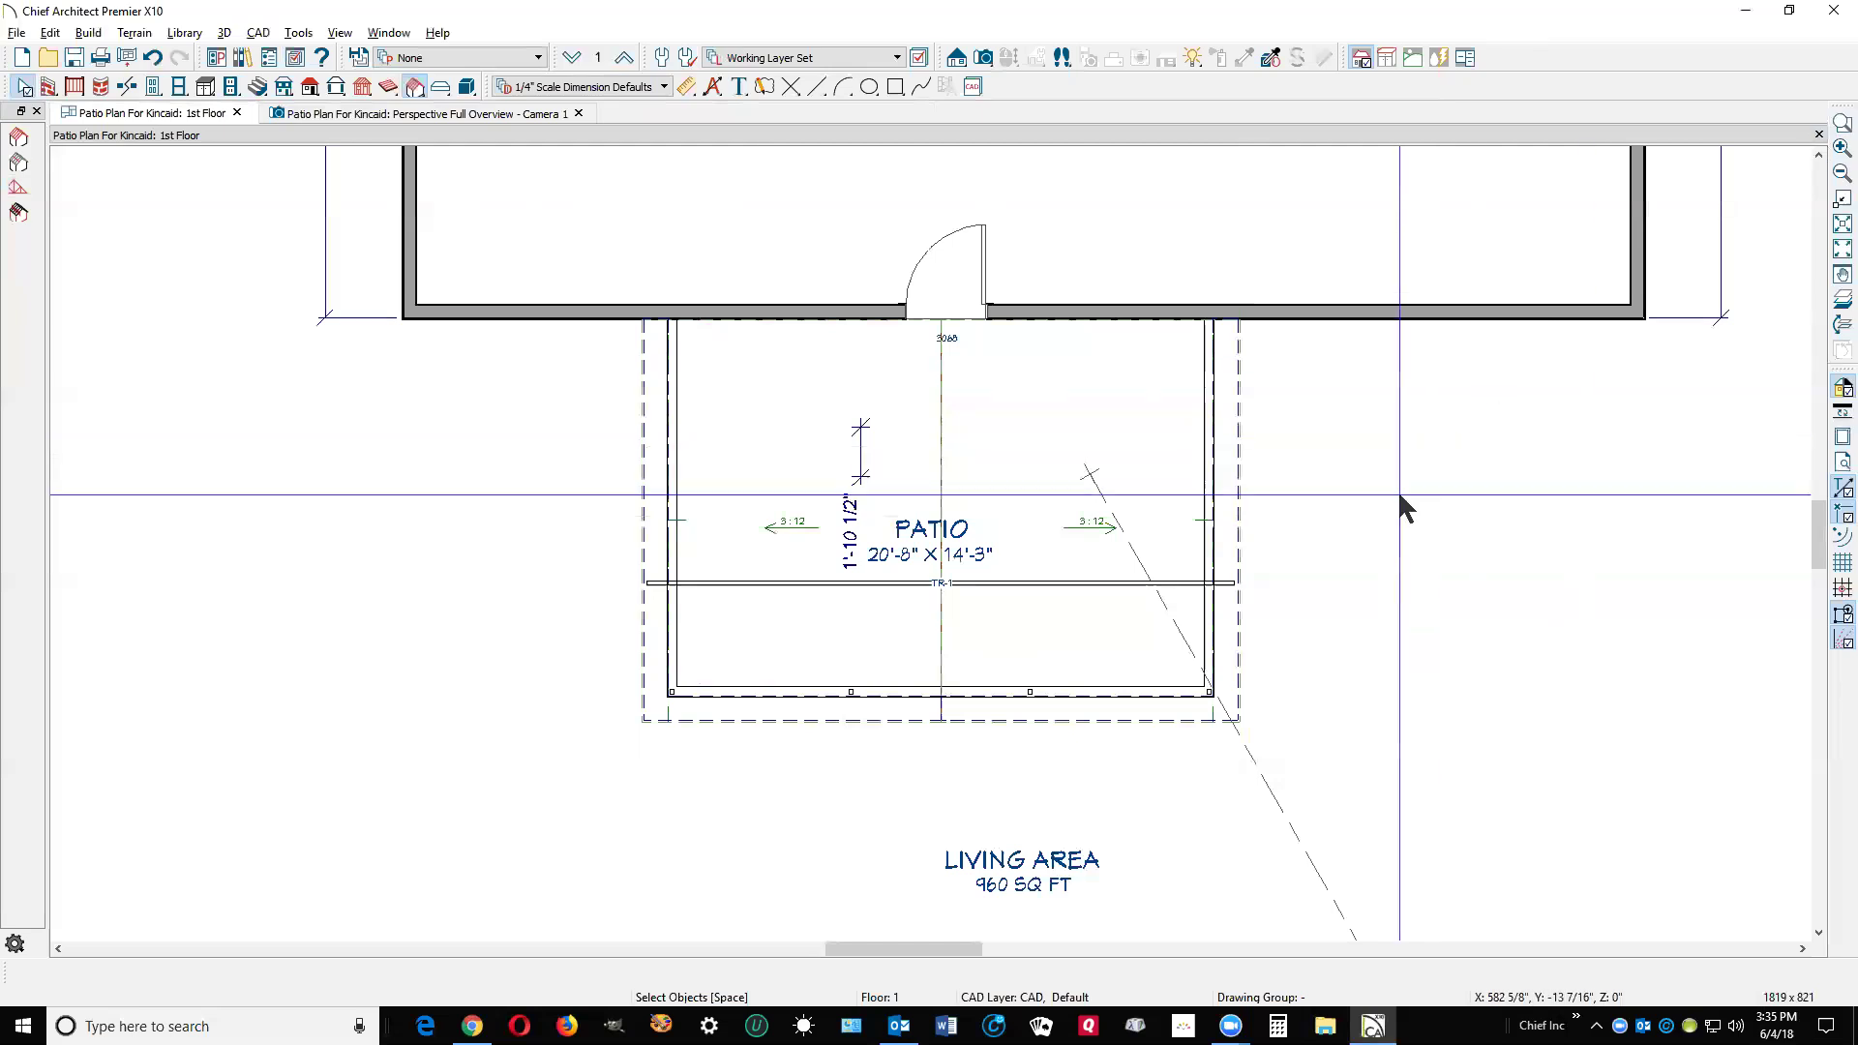
Review the ceiling options in the patio room's structure settings.
{"action": "double_click", "coordinate": [1009, 427]}
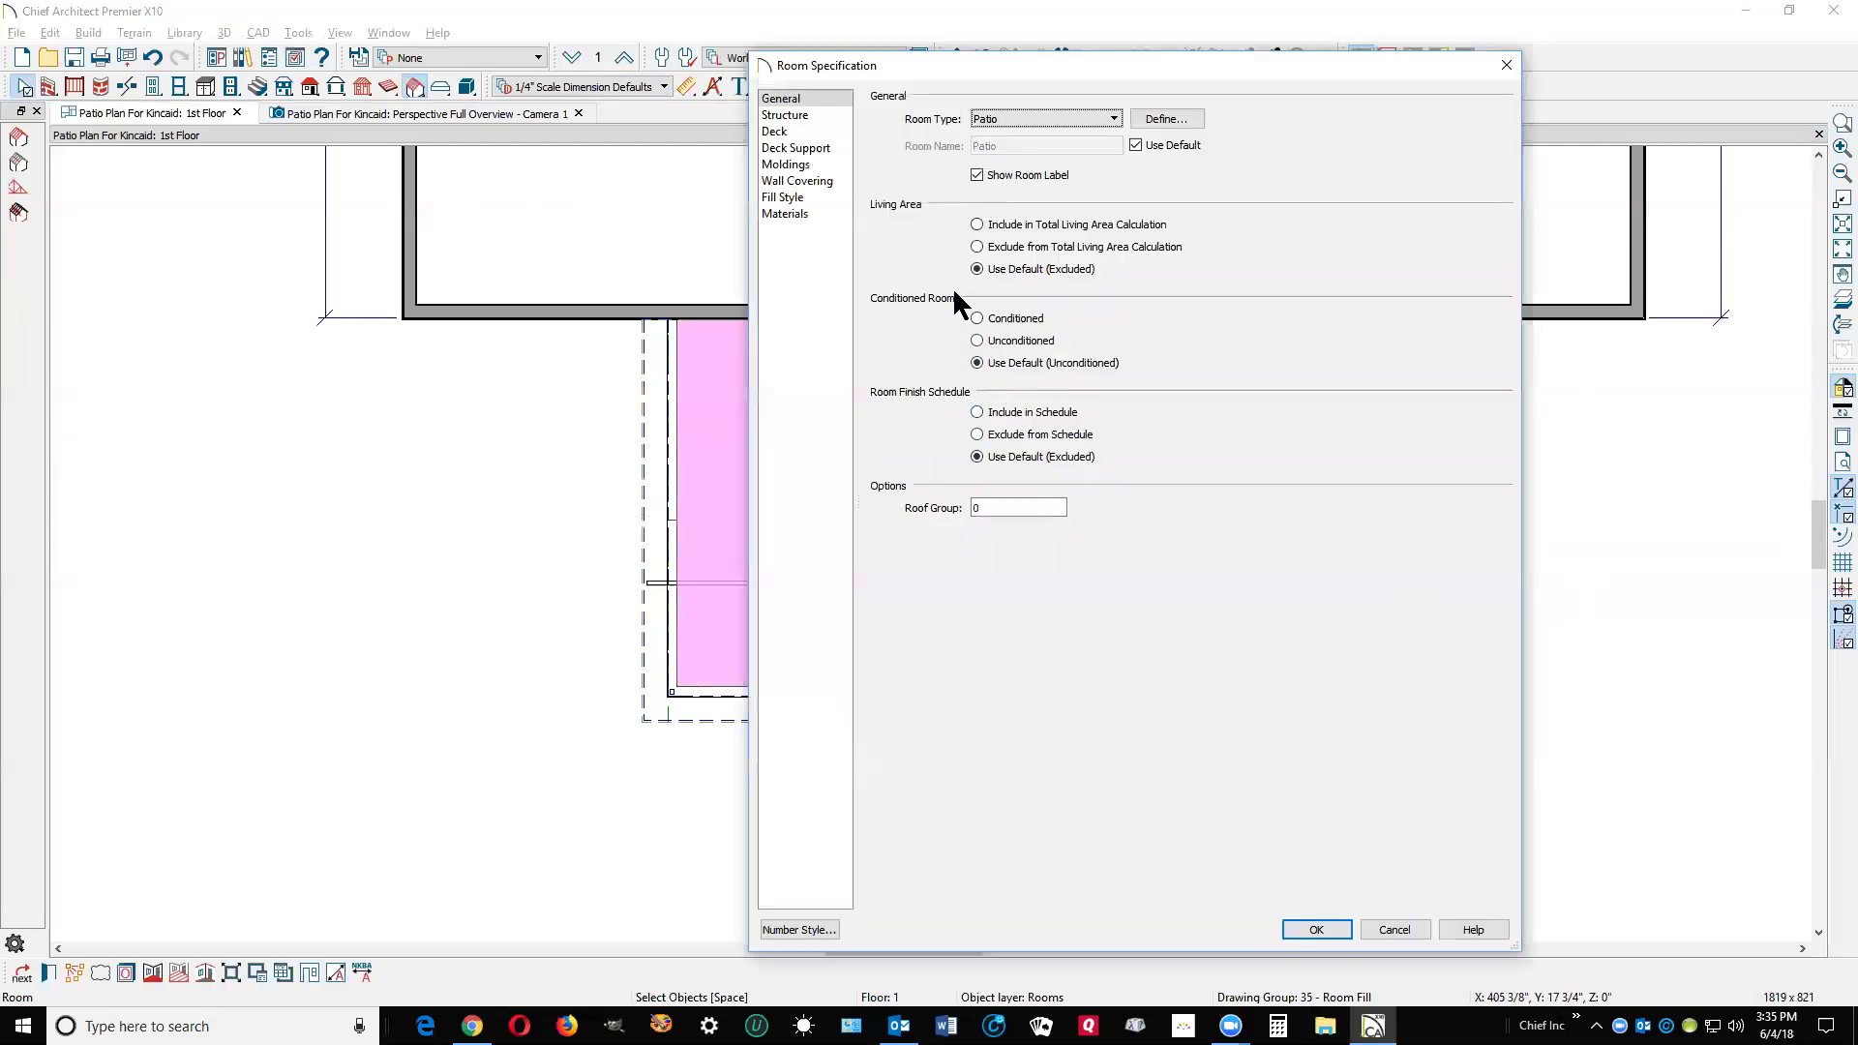
{"action": "left_click", "coordinate": [795, 114]}
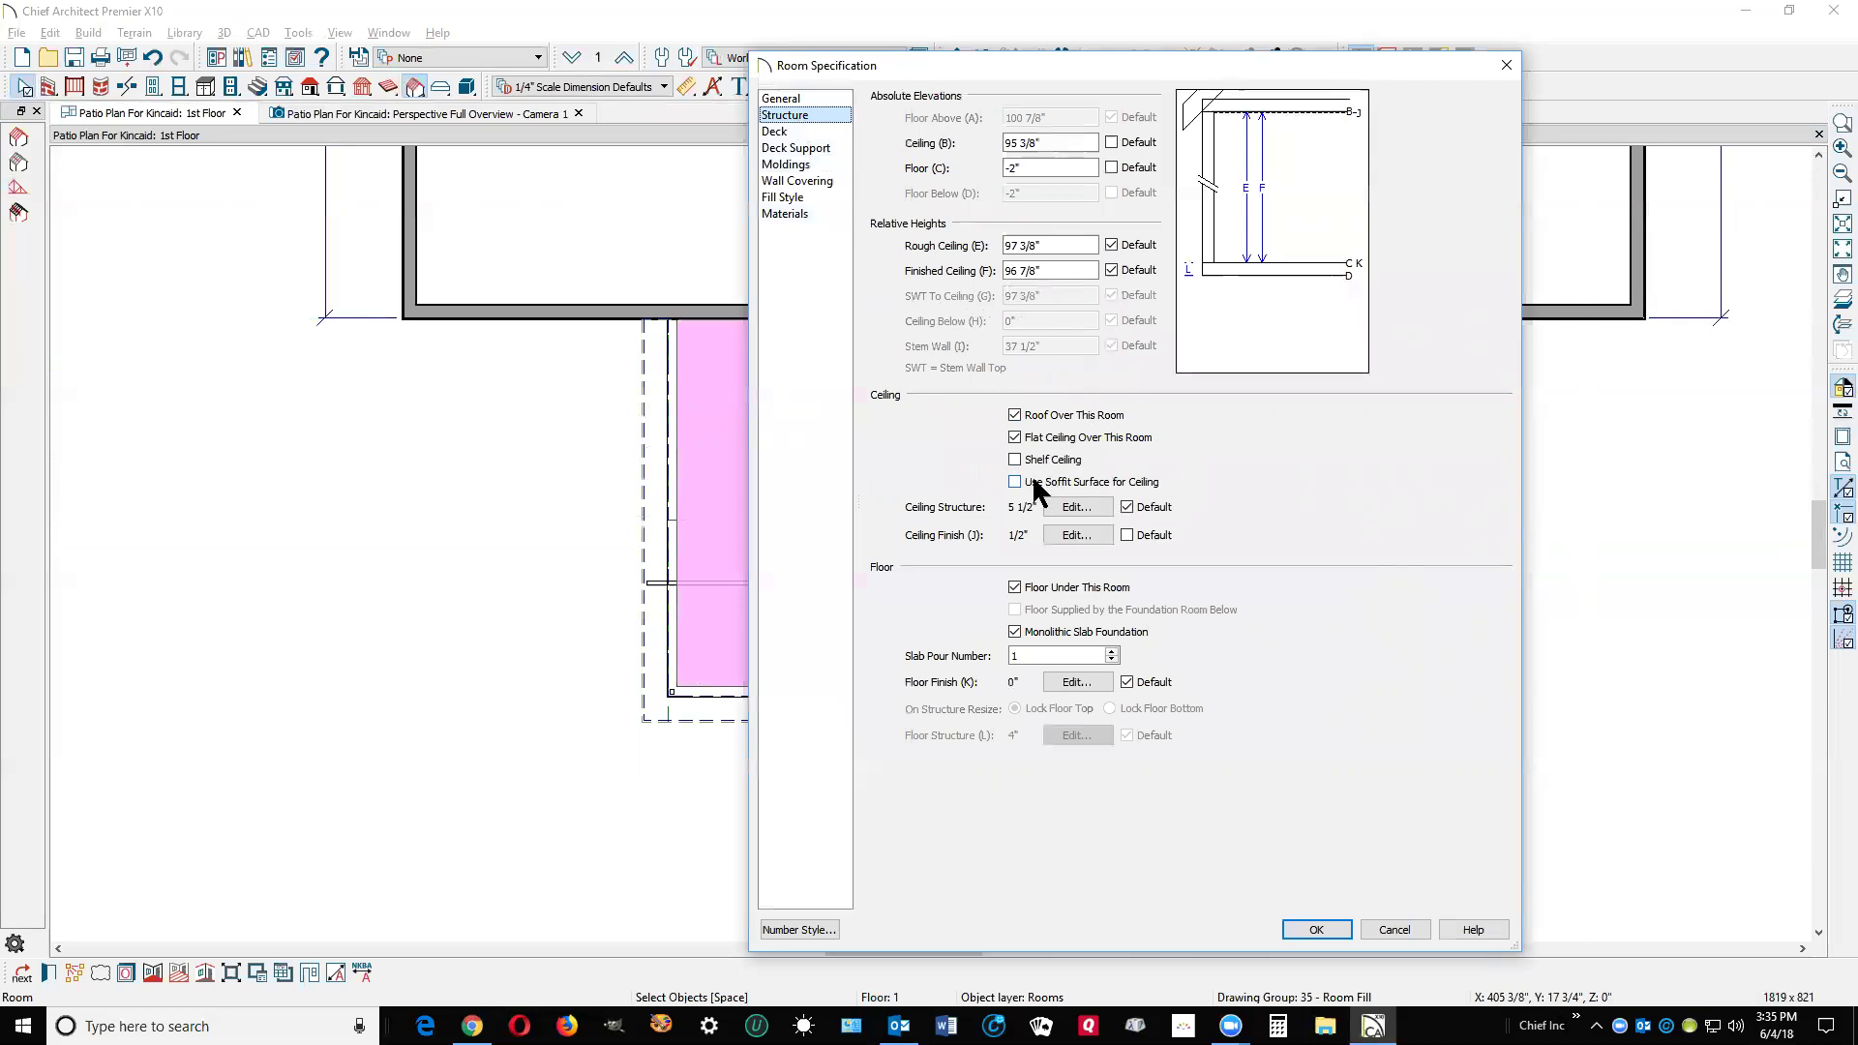
{"action": "left_click", "coordinate": [1393, 929]}
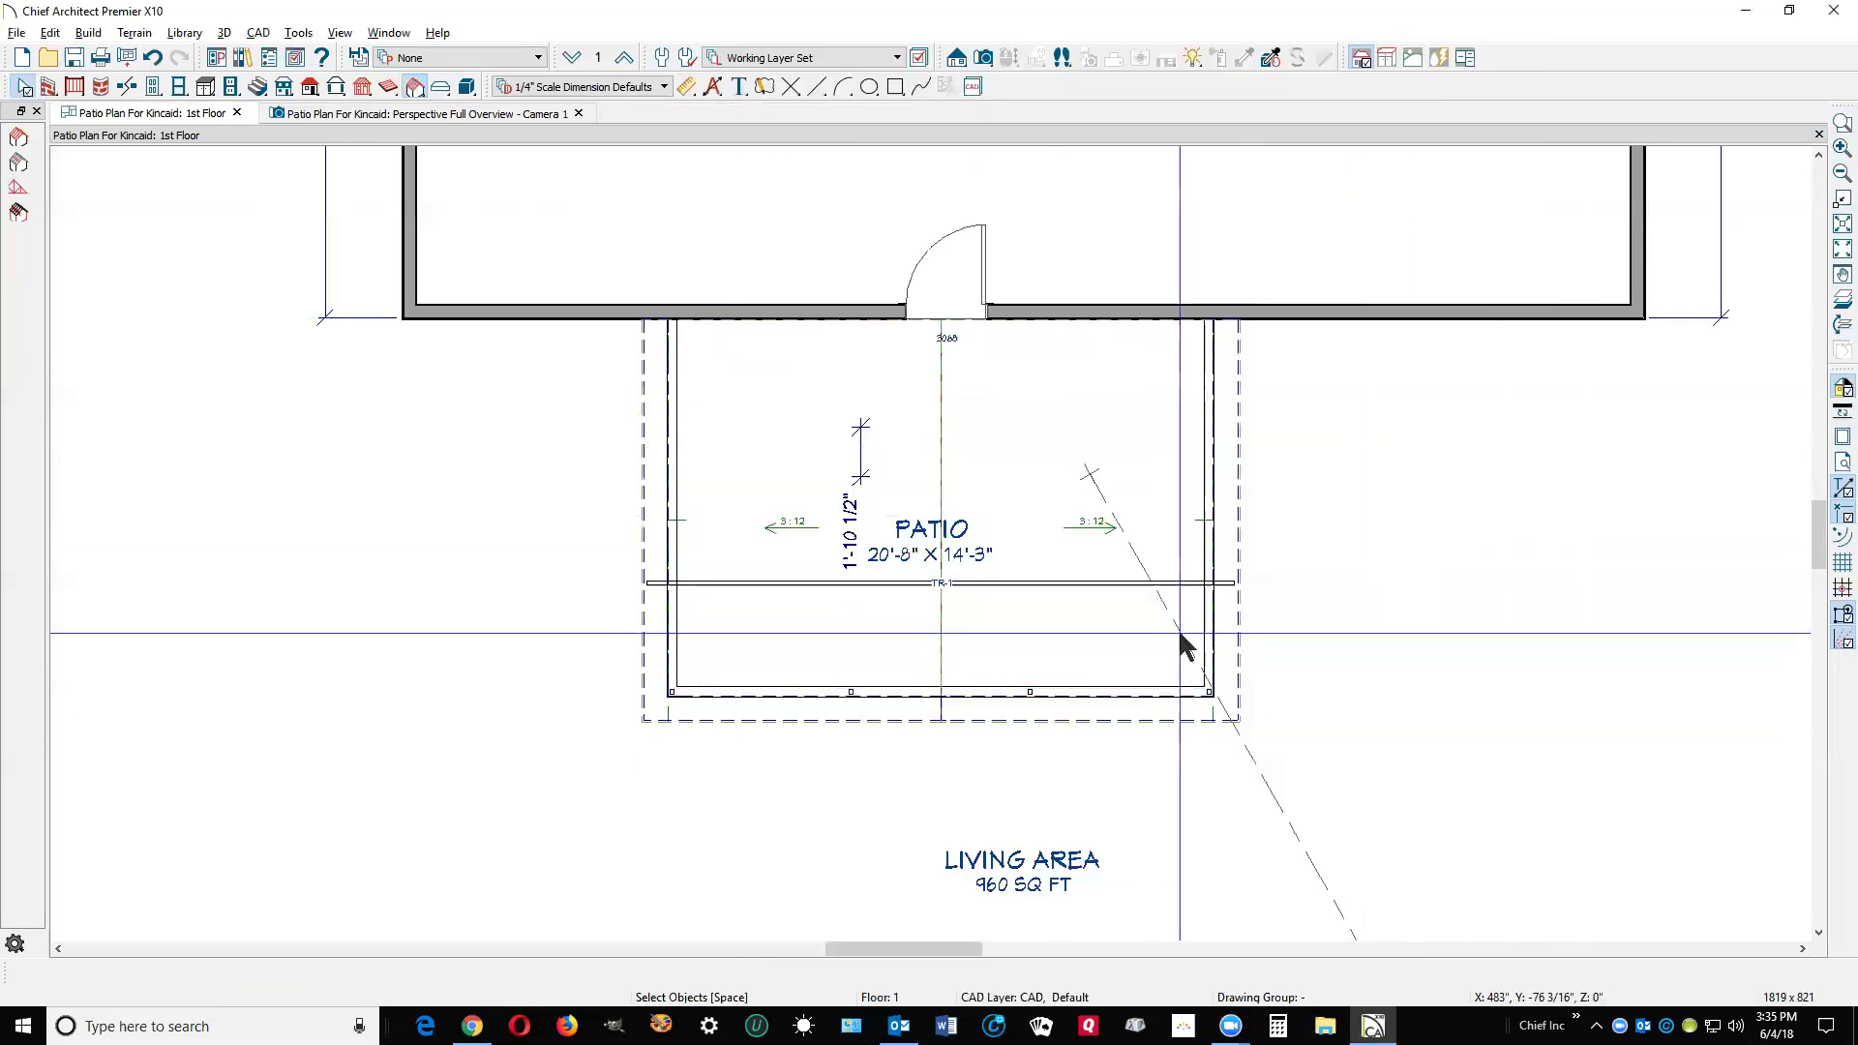
Move the patio roof truss outward onto the outer patio wall, about 14'-0 11/16" from the house wall.
{"action": "scroll", "coordinate": [1041, 592], "scroll_direction": "up", "scroll_amount": 4}
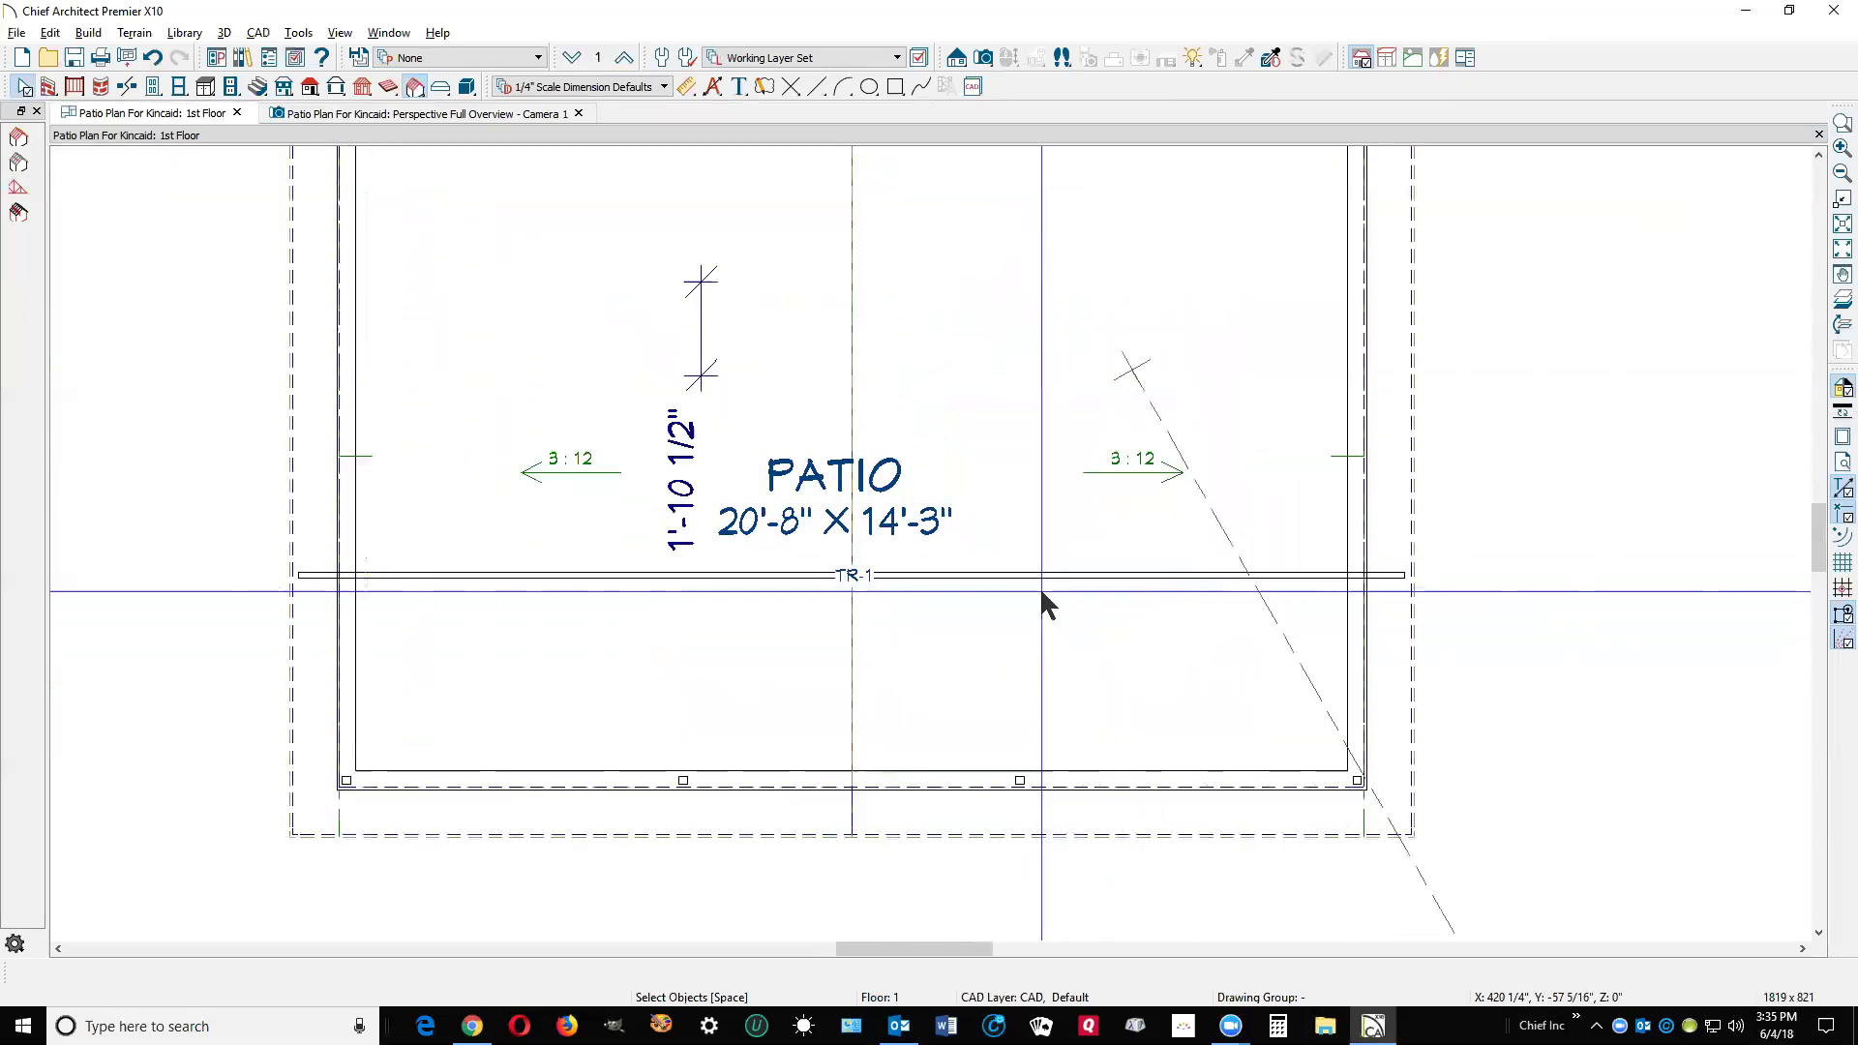
{"action": "scroll", "coordinate": [1041, 593], "scroll_direction": "down", "scroll_amount": 1}
{"action": "left_click", "coordinate": [1037, 579]}
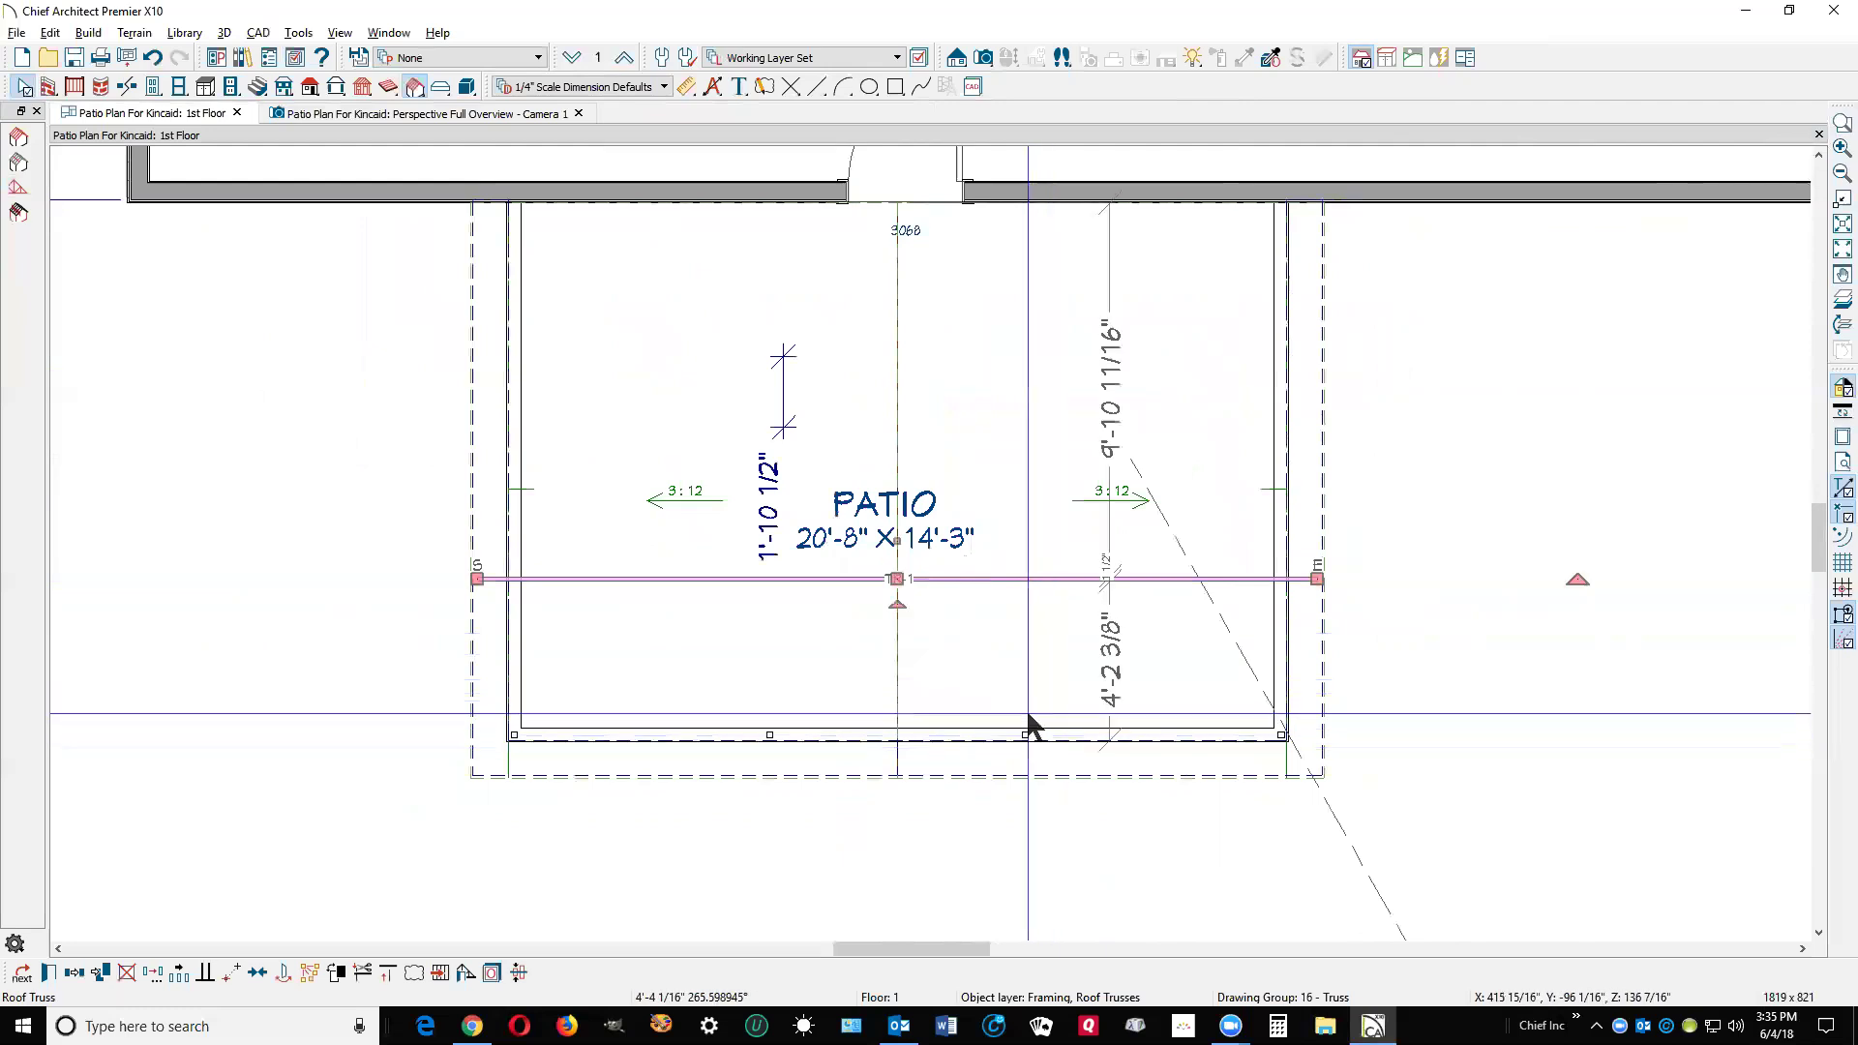
{"action": "key", "text": "Down"}
{"action": "key", "text": "Down"}
{"action": "key", "text": "Down"}
{"action": "key", "text": "Down"}
{"action": "key", "text": "Down"}
{"action": "key", "text": "Down"}
{"action": "key", "text": "Down"}
{"action": "key", "text": "Down"}
{"action": "key", "text": "Down"}
{"action": "key", "text": "Down"}
{"action": "key", "text": "Down"}
{"action": "key", "text": "Down"}
{"action": "key", "text": "Down"}
{"action": "key", "text": "Down"}
{"action": "key", "text": "Down"}
{"action": "key", "text": "Down"}
{"action": "key", "text": "Down"}
{"action": "key", "text": "Down"}
{"action": "key", "text": "Down"}
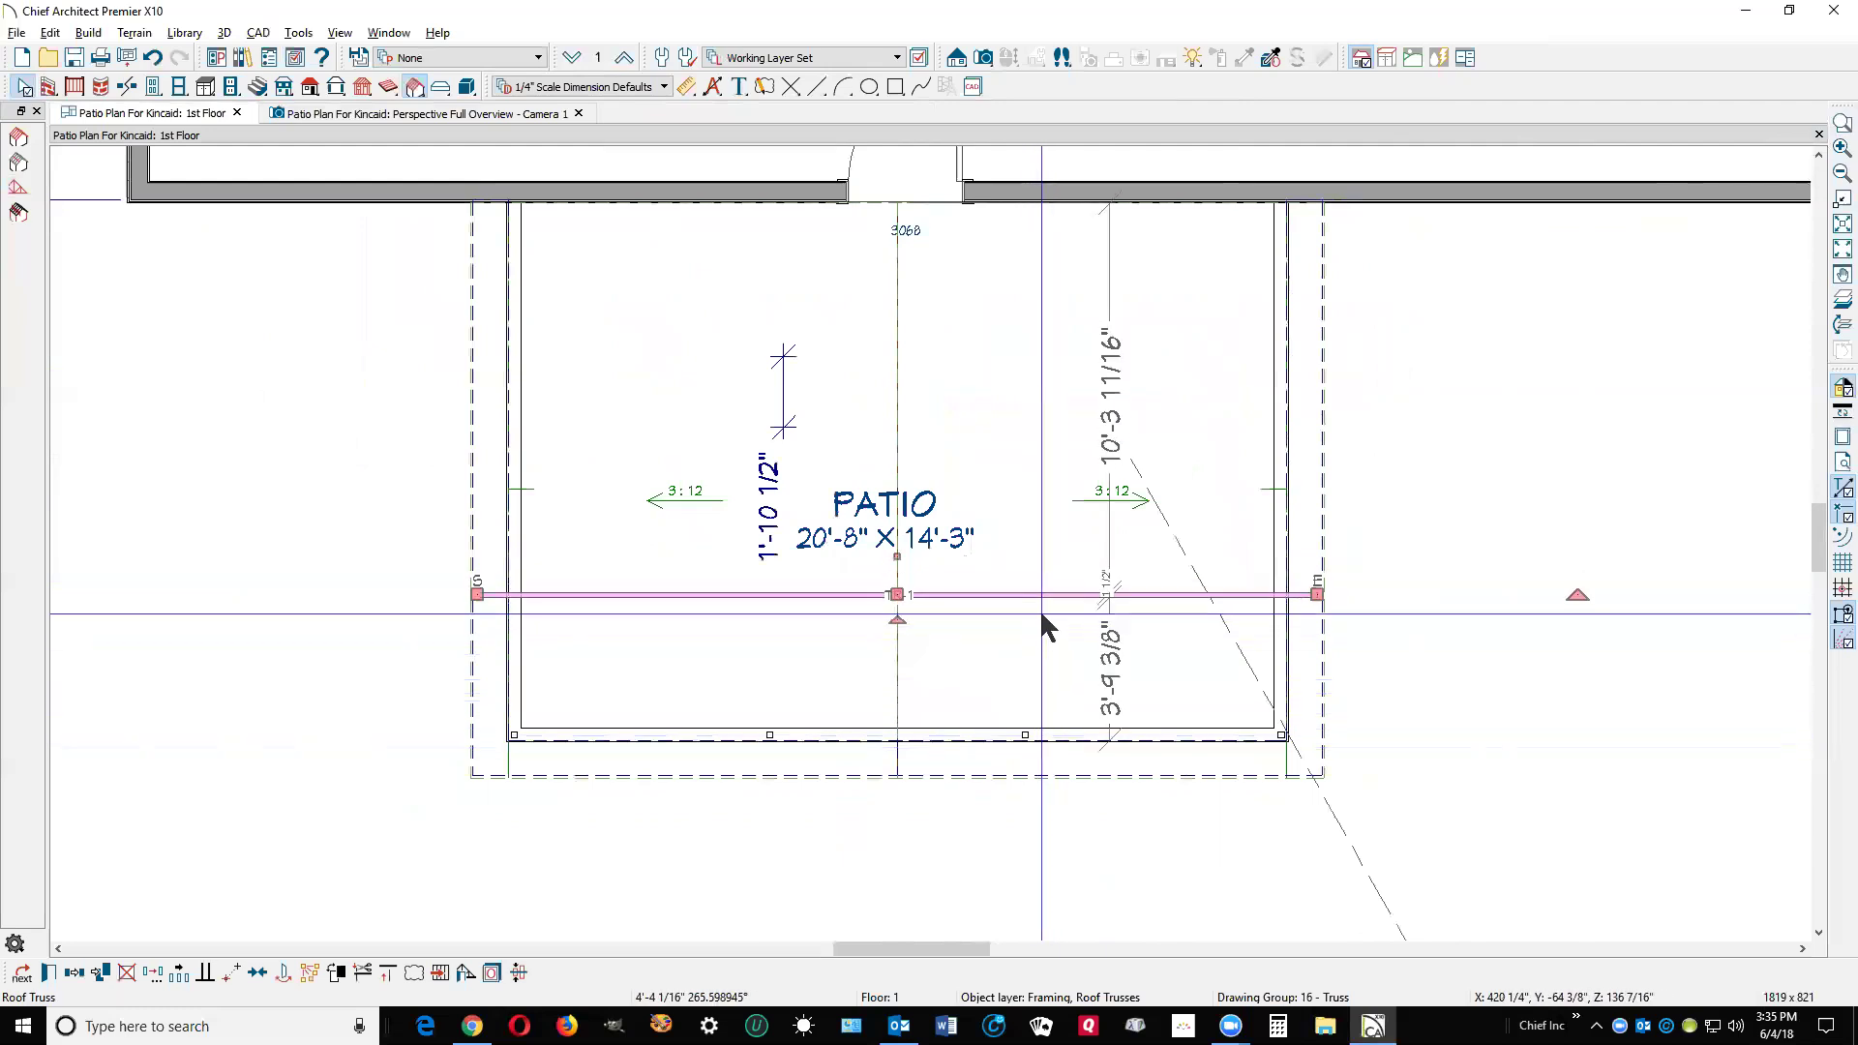
{"action": "key", "text": "Down"}
{"action": "key", "text": "Down"}
{"action": "key", "text": "Down"}
{"action": "key", "text": "Down"}
{"action": "key", "text": "Down"}
{"action": "key", "text": "Down"}
{"action": "key", "text": "Down"}
{"action": "key", "text": "Down"}
{"action": "key", "text": "Down"}
{"action": "key", "text": "Down"}
{"action": "key", "text": "Down"}
{"action": "key", "text": "Down"}
{"action": "key", "text": "Down"}
{"action": "key", "text": "Down"}
{"action": "key", "text": "Down"}
{"action": "key", "text": "Down"}
{"action": "key", "text": "Down"}
{"action": "key", "text": "Down"}
{"action": "key", "text": "Down"}
{"action": "key", "text": "Down"}
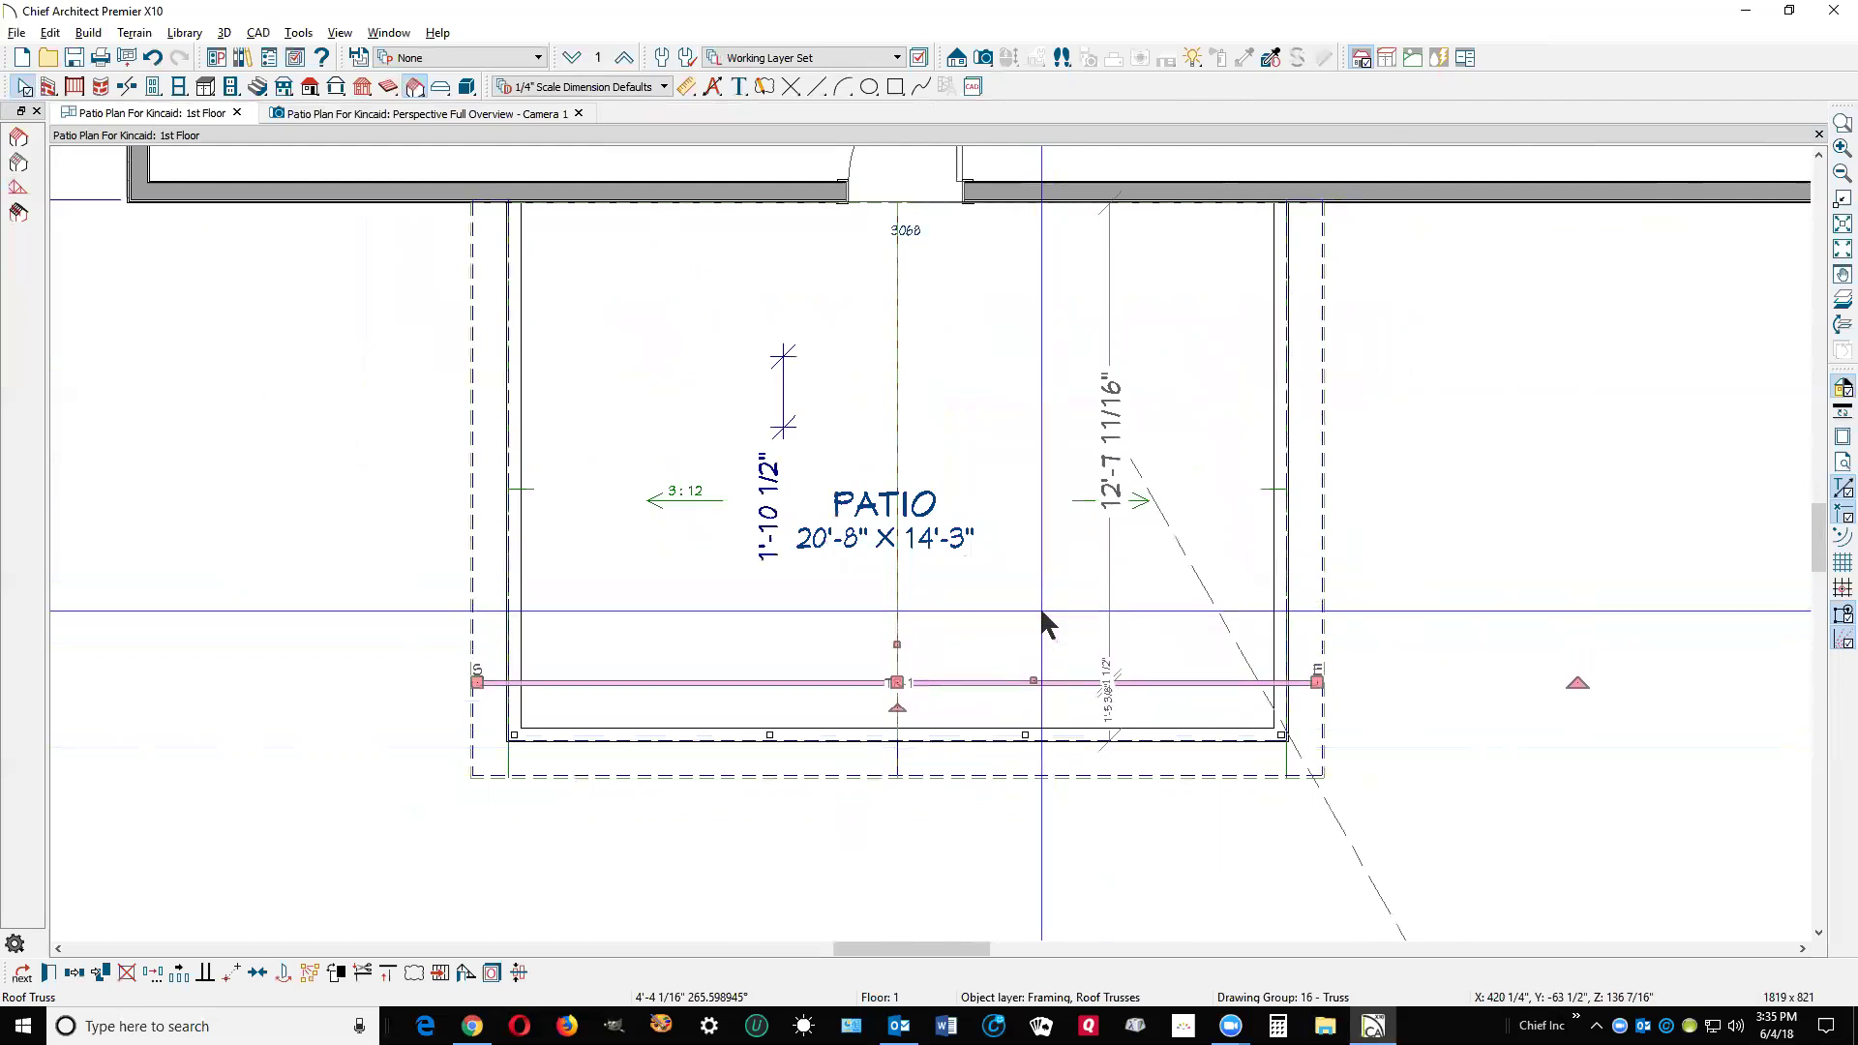
{"action": "key", "text": "Down"}
{"action": "key", "text": "Down"}
{"action": "key", "text": "Down"}
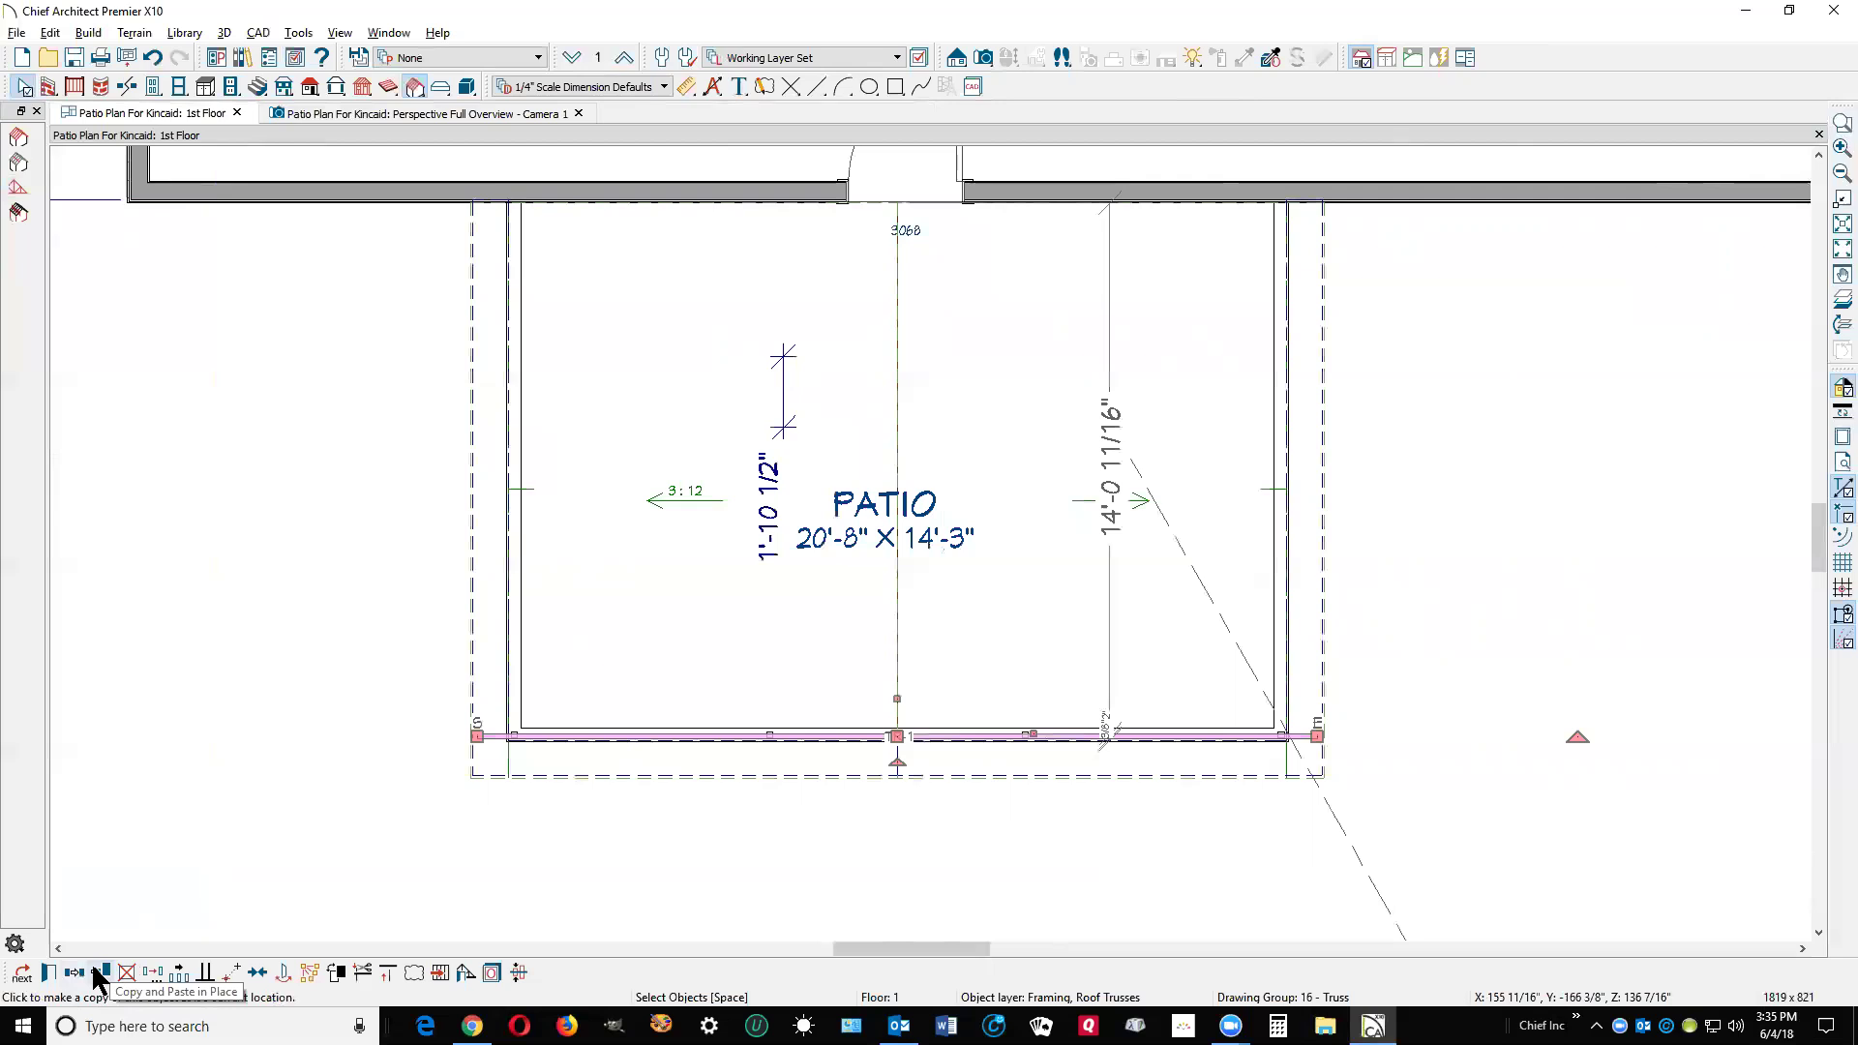
Replicate the outer-wall truss as 8 copies, offset along the Y axis so they run evenly spaced toward the house.
{"action": "left_click", "coordinate": [151, 974]}
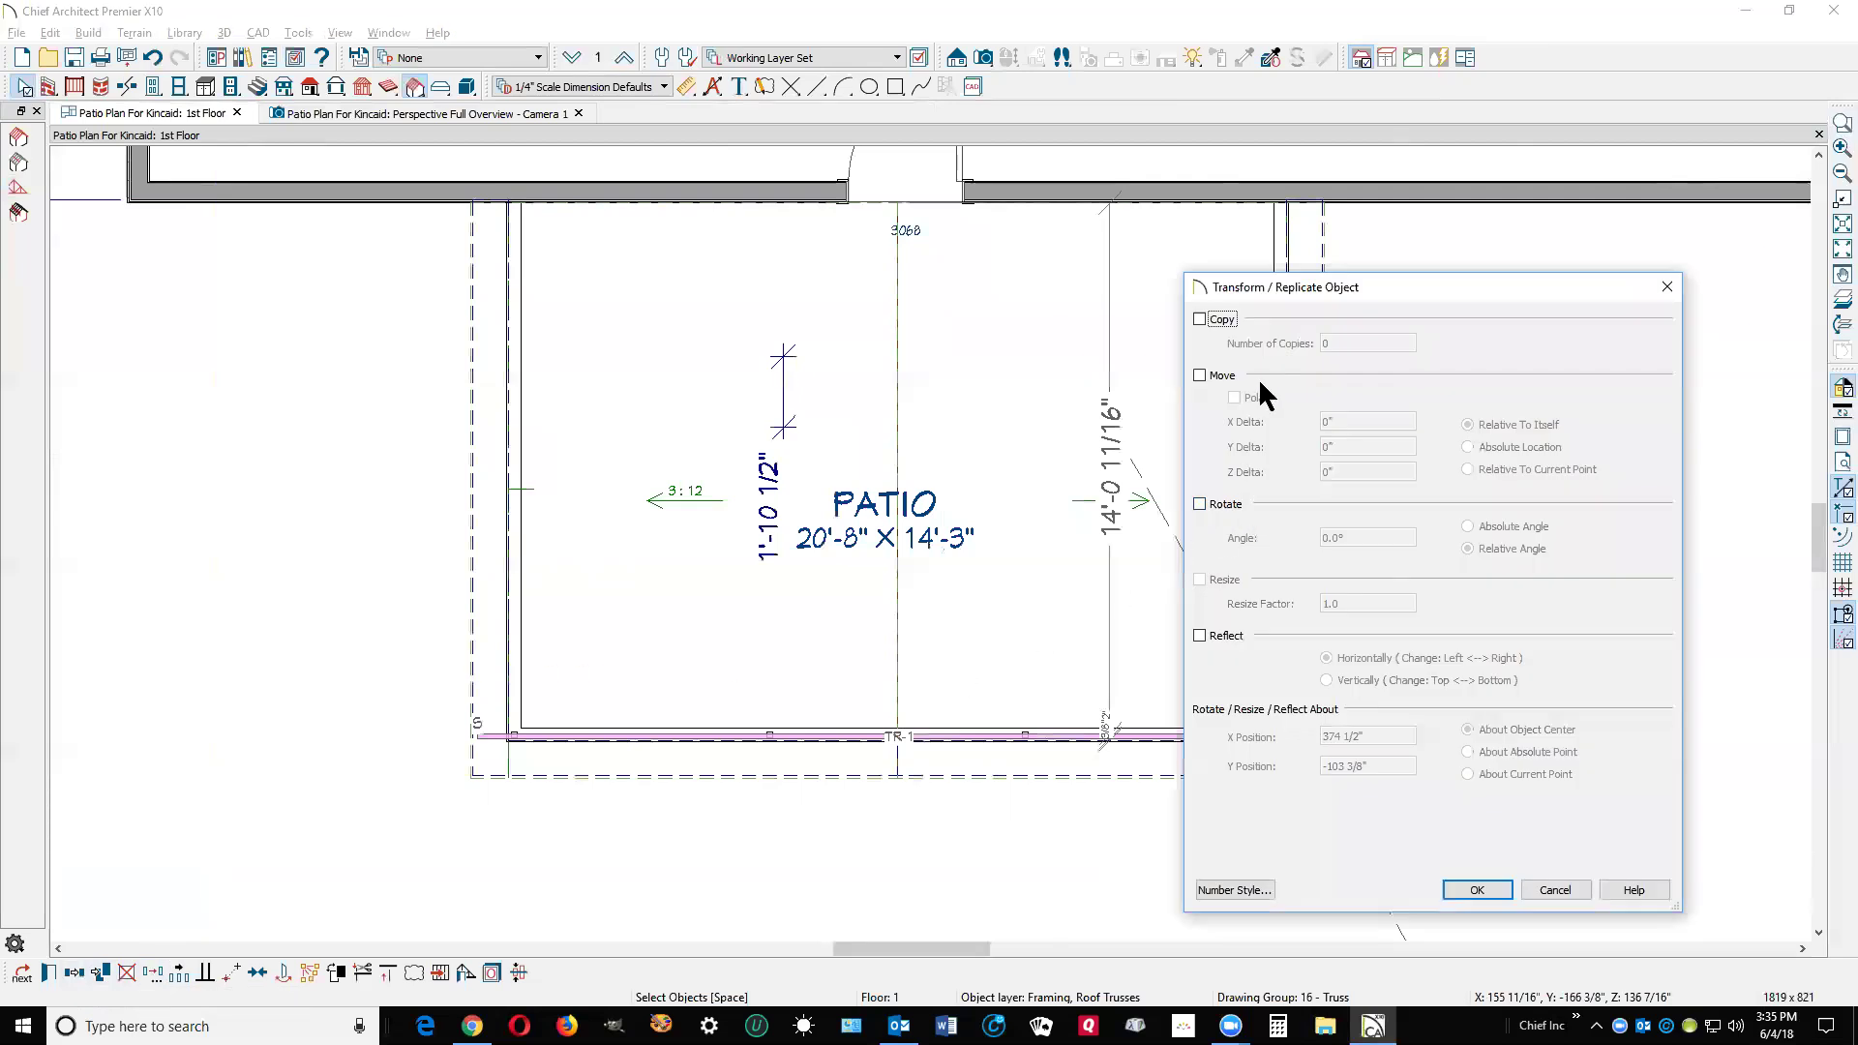
{"action": "left_click", "coordinate": [1200, 319]}
{"action": "double_click", "coordinate": [1367, 335]}
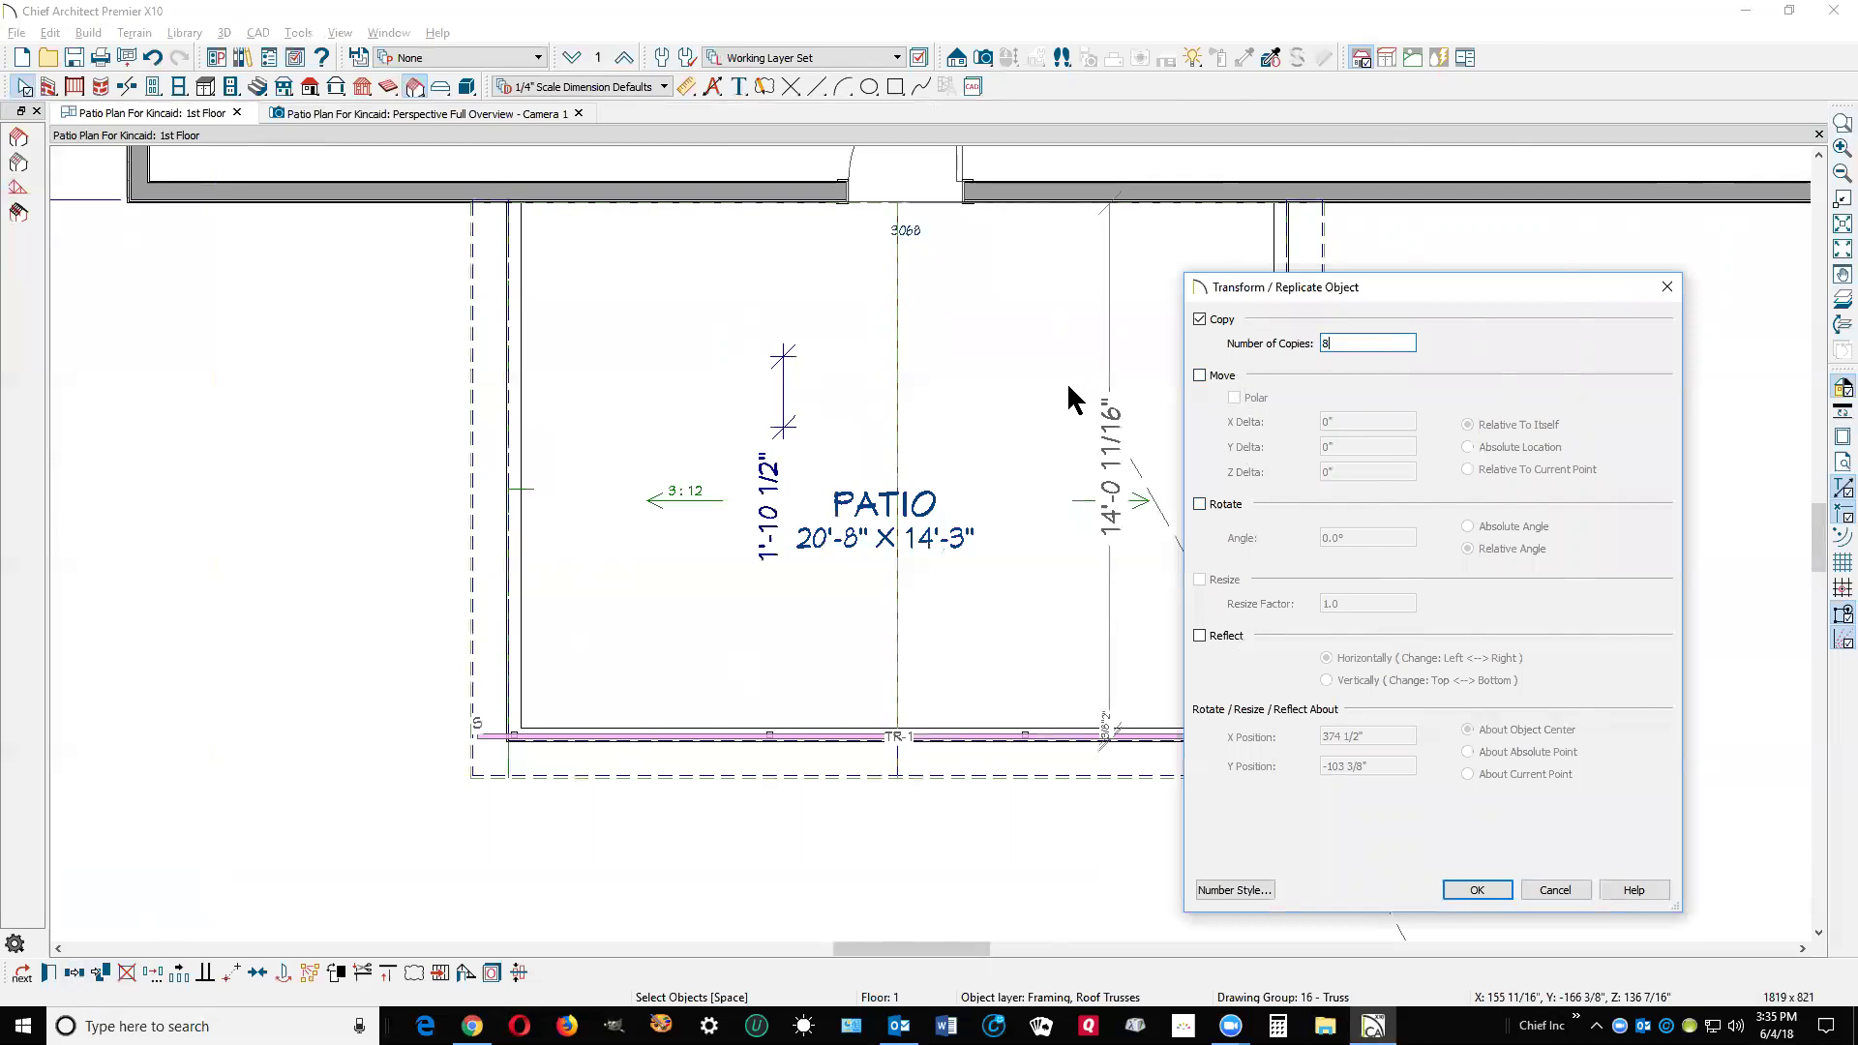
{"action": "left_click", "coordinate": [1221, 376]}
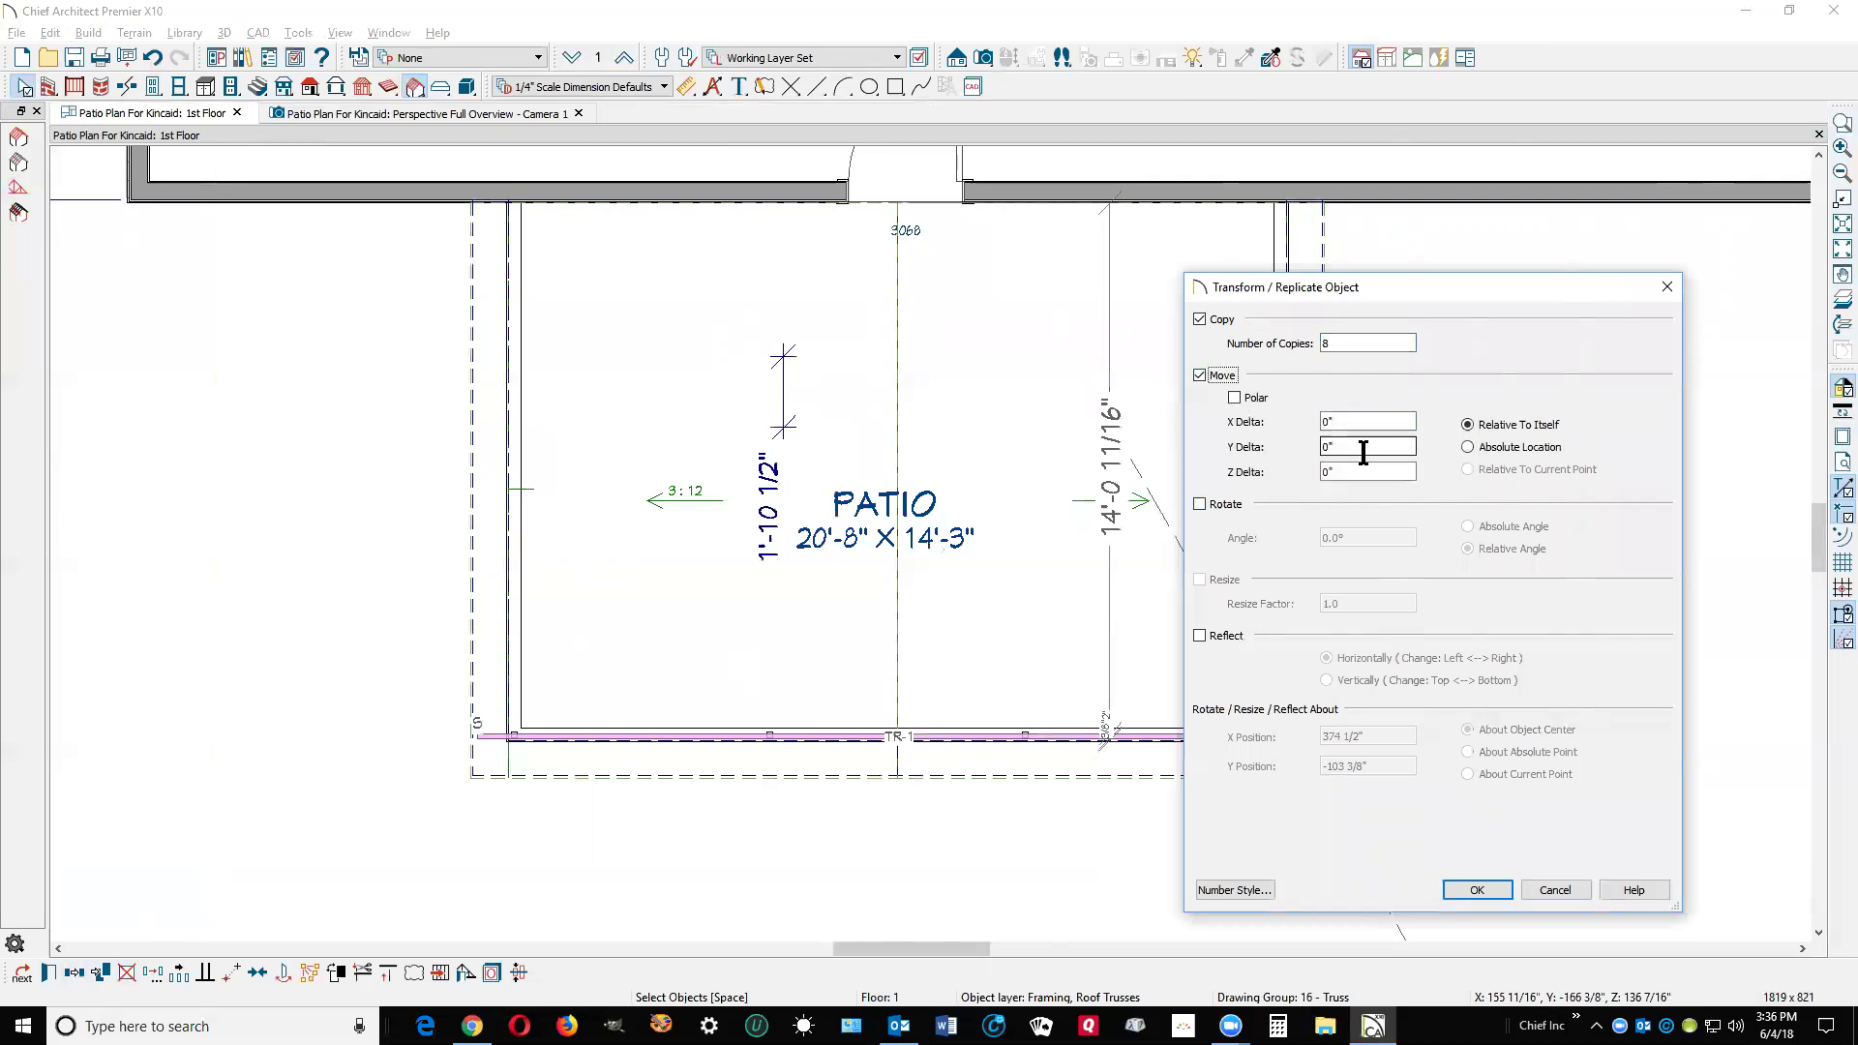
{"action": "double_click", "coordinate": [1362, 447]}
{"action": "left_click", "coordinate": [1468, 886]}
{"action": "scroll", "coordinate": [1438, 793], "scroll_direction": "down", "scroll_amount": 3}
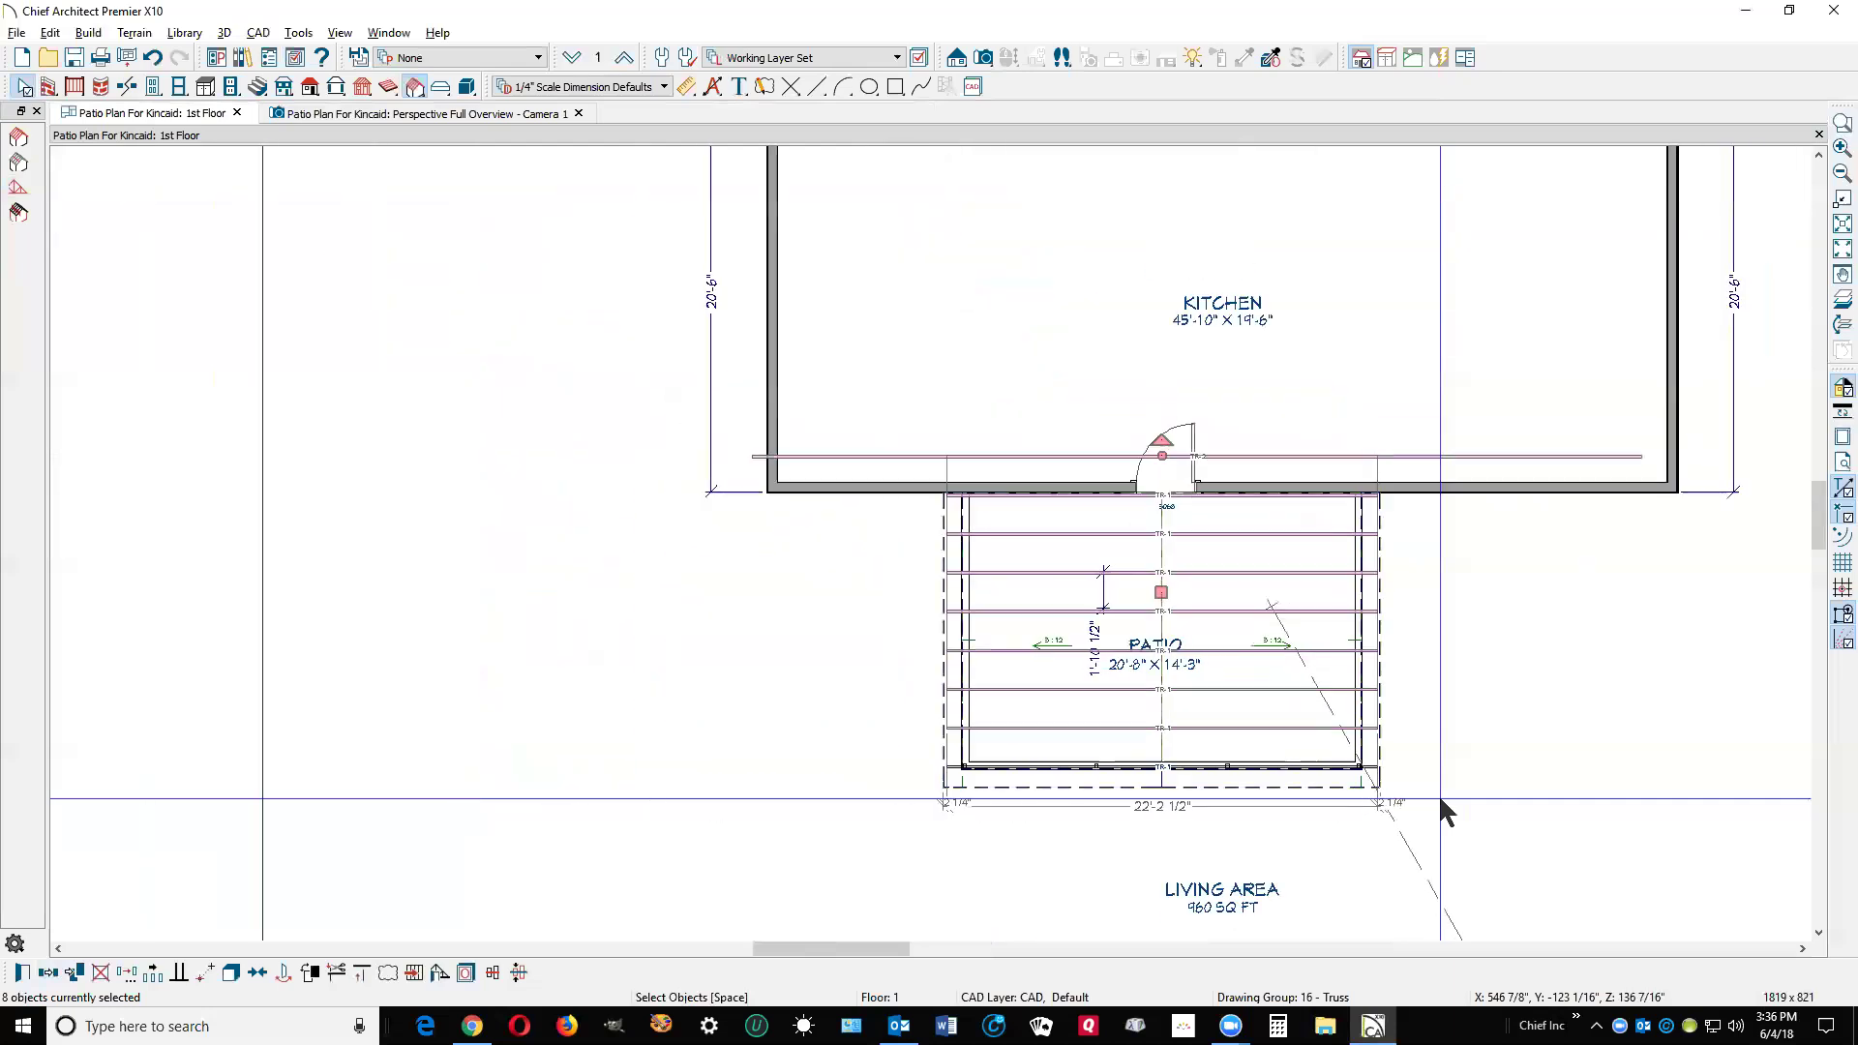
Delete the extra truss copy that crosses the kitchen beyond the patio.
{"action": "key", "text": "Escape"}
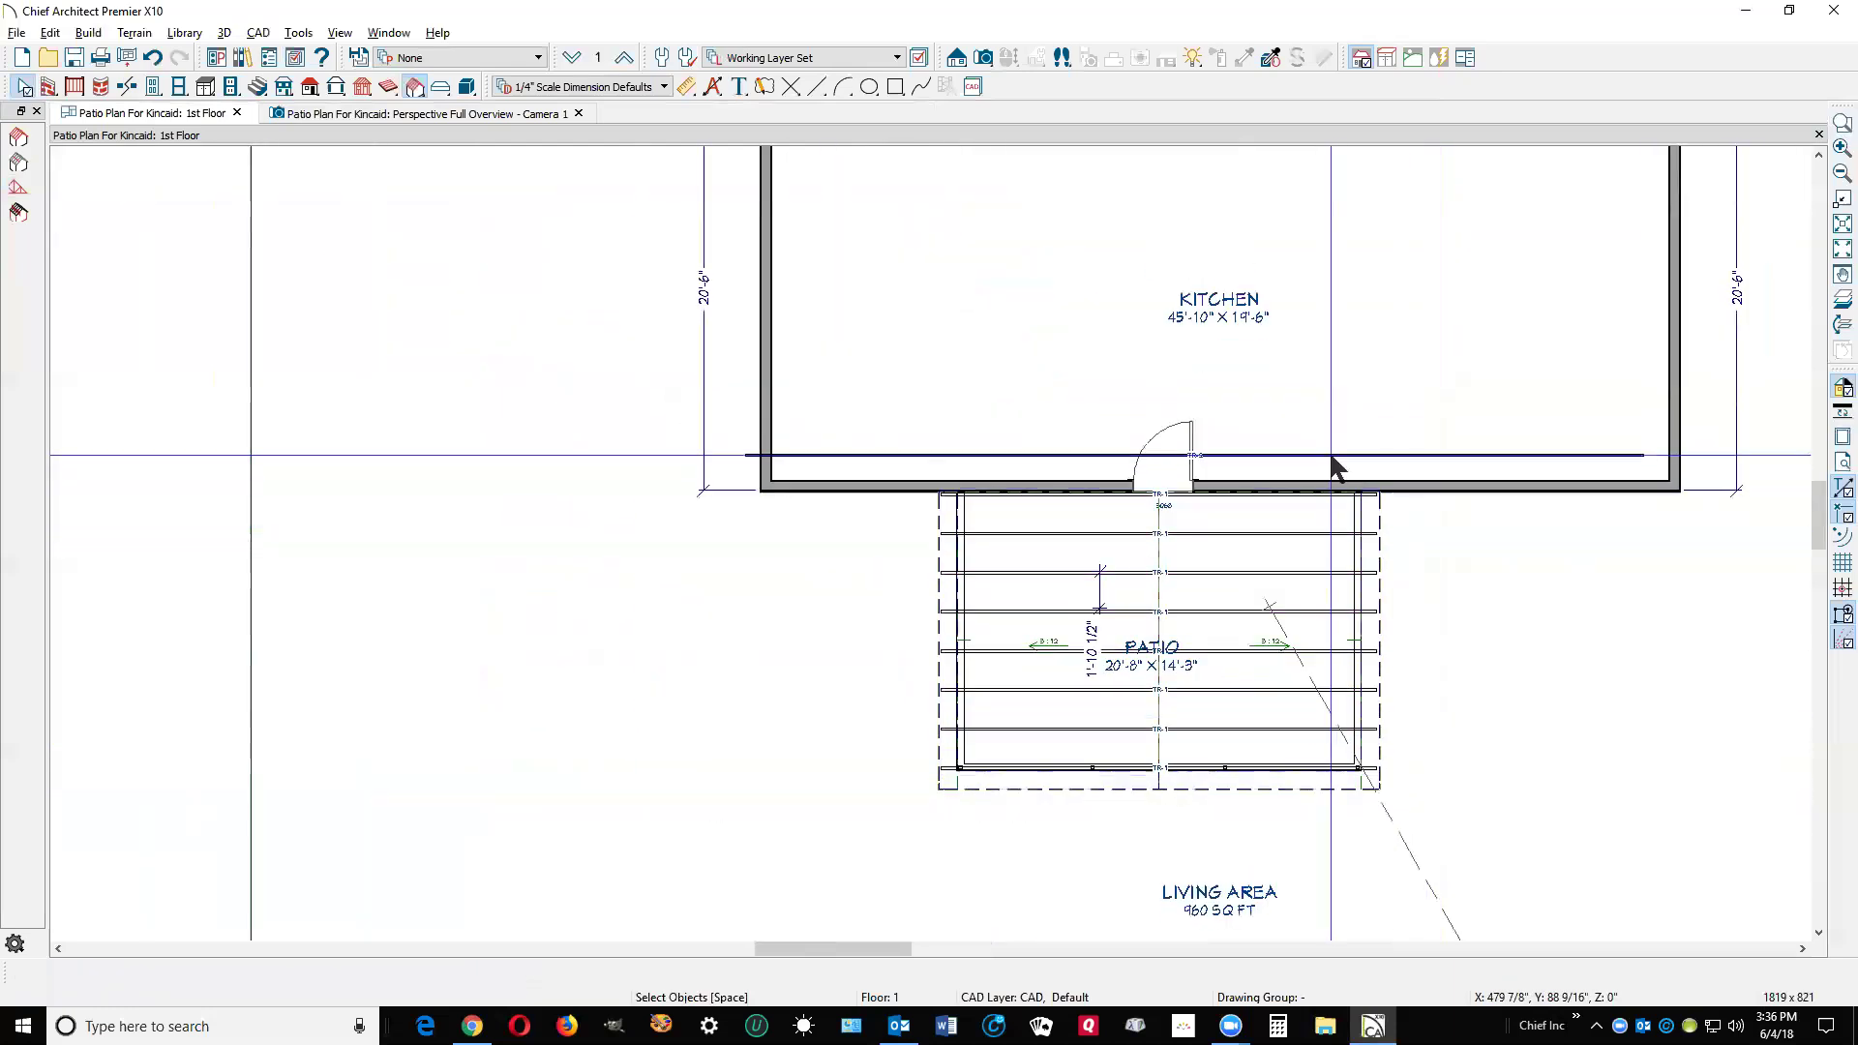
{"action": "right_click", "coordinate": [1331, 454]}
{"action": "left_click", "coordinate": [1400, 575]}
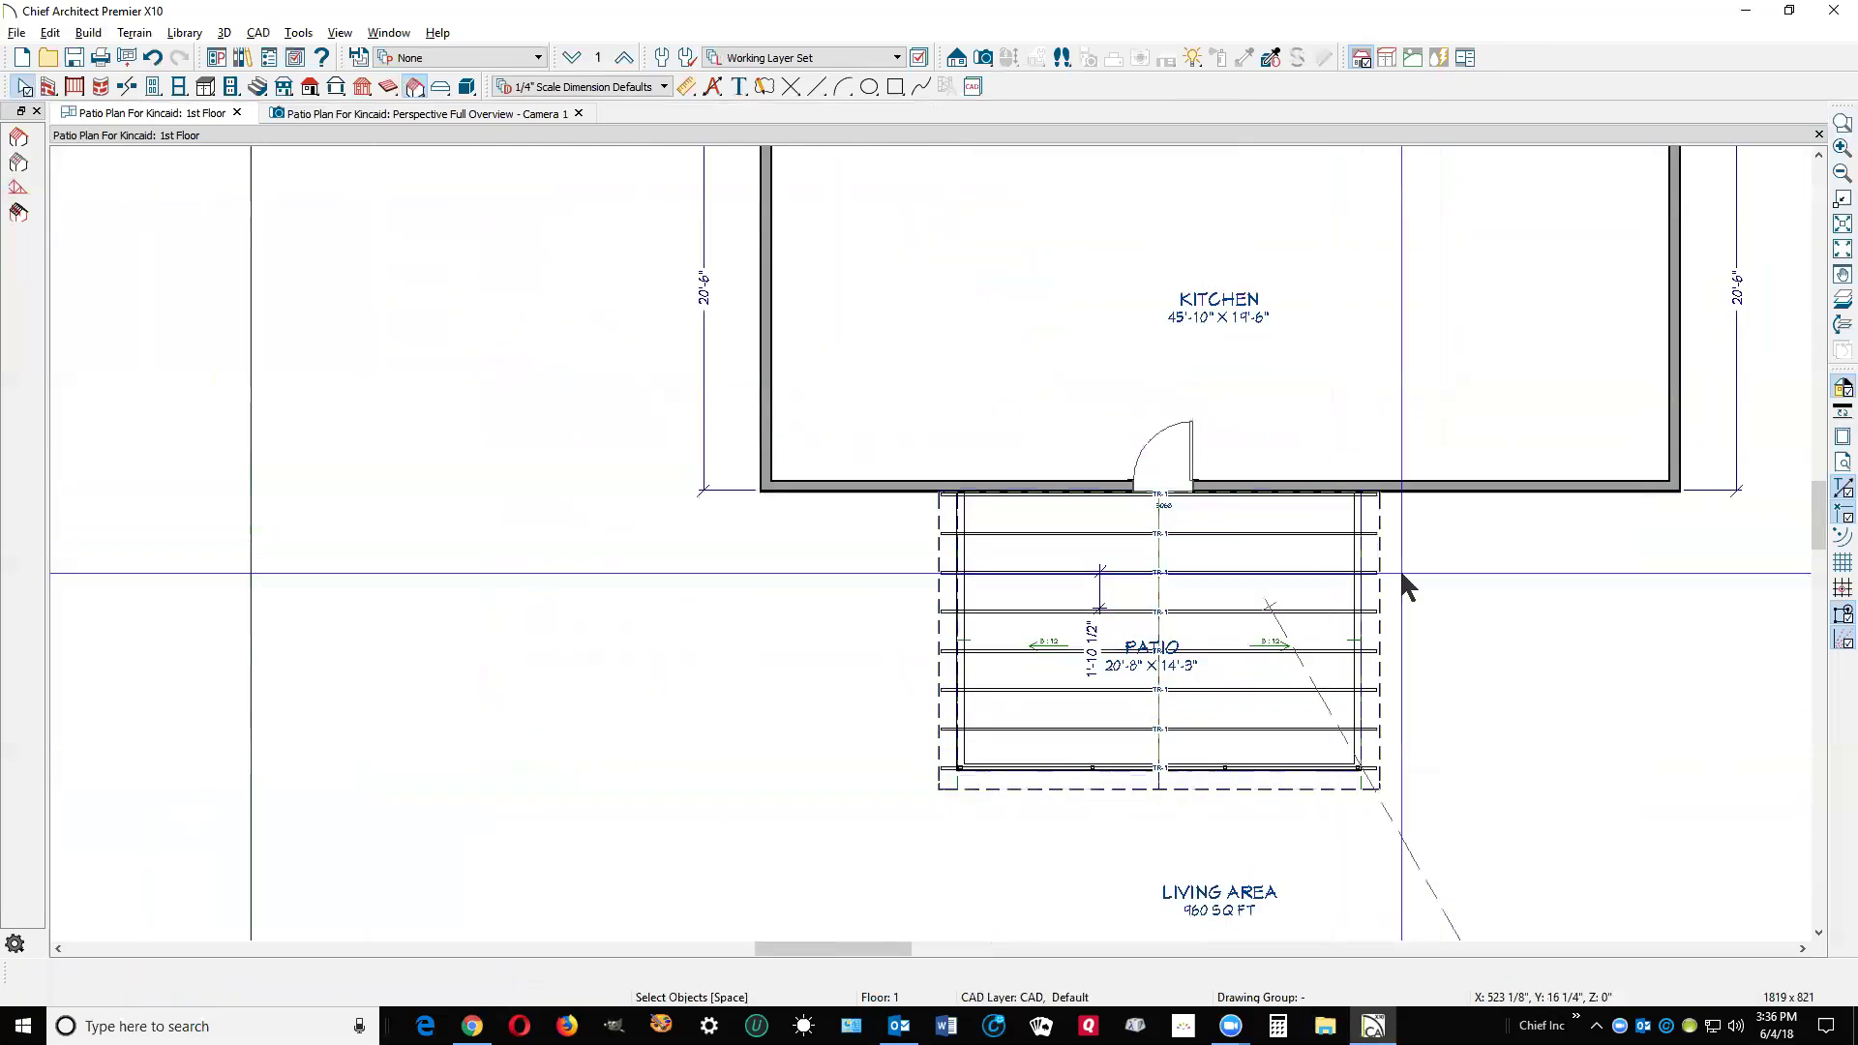
Set the outermost patio truss to End Truss with Force Truss Rebuild turned on.
{"action": "scroll", "coordinate": [1231, 721], "scroll_direction": "down", "scroll_amount": 1}
{"action": "scroll", "coordinate": [1231, 724], "scroll_direction": "up", "scroll_amount": 4}
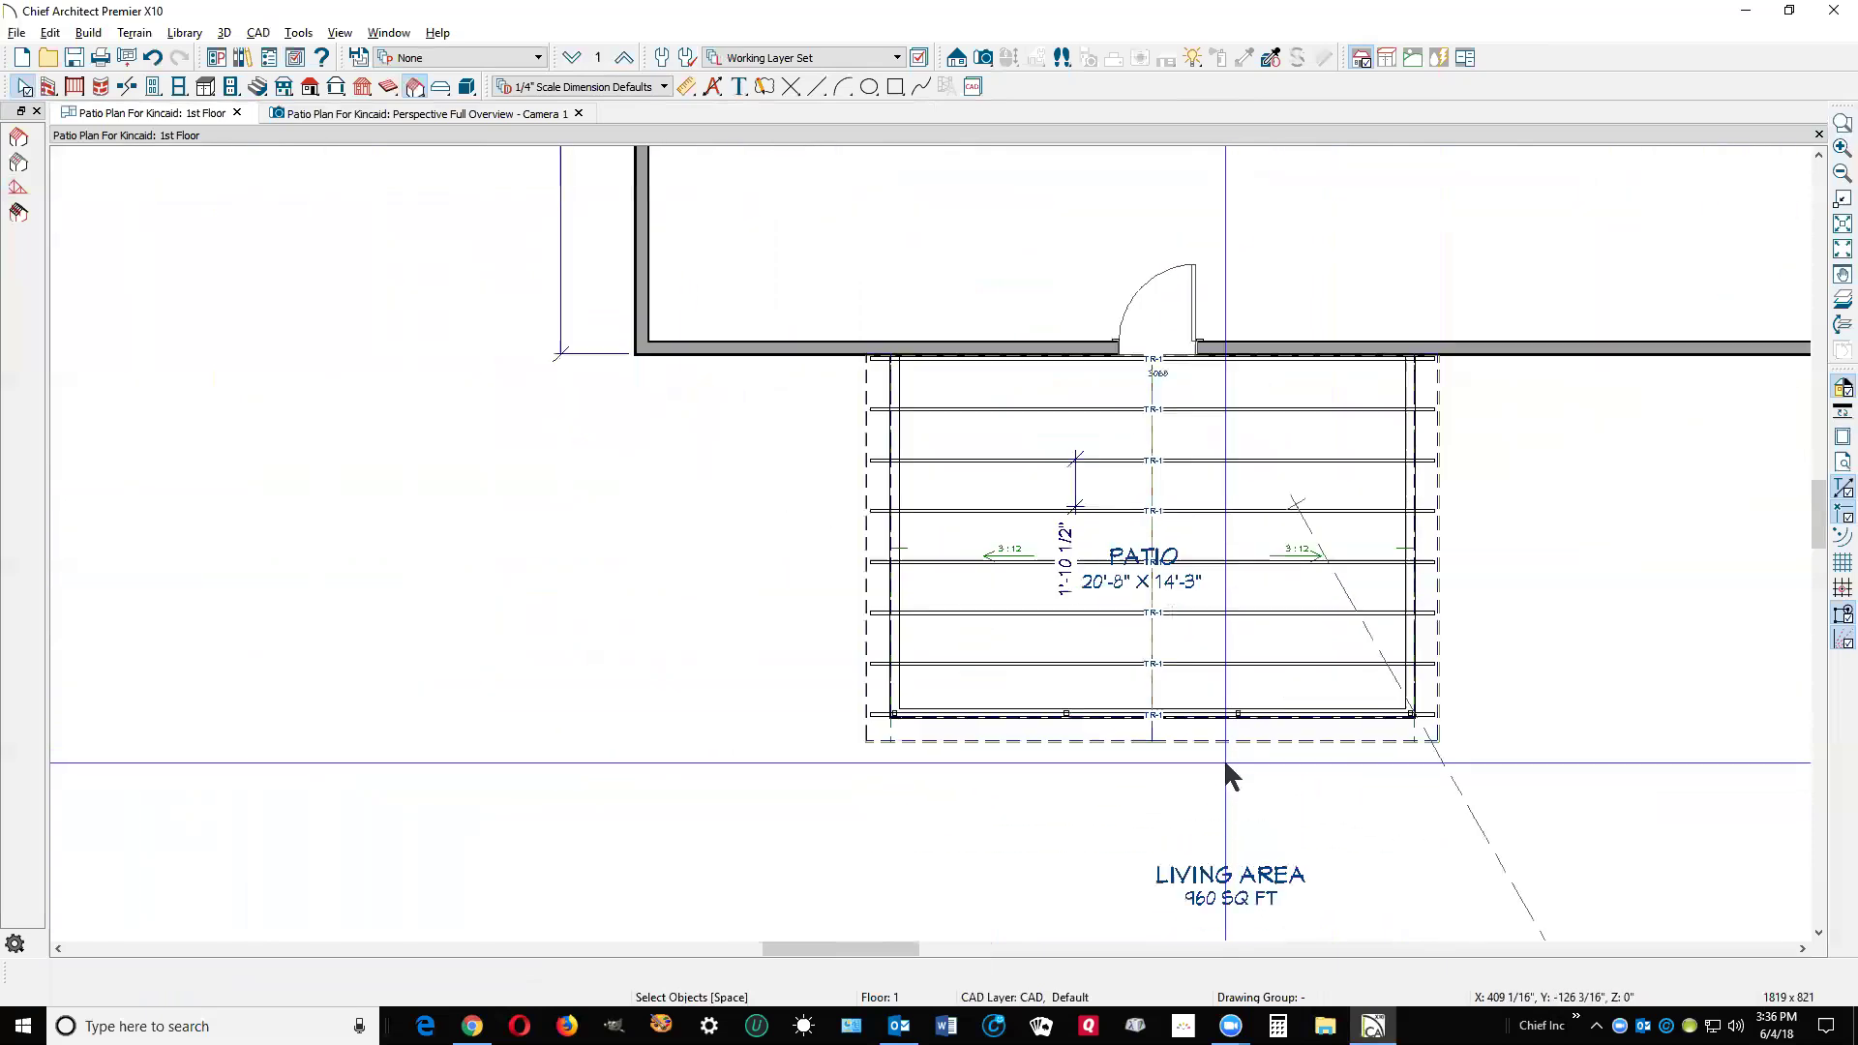
{"action": "right_click", "coordinate": [1060, 510]}
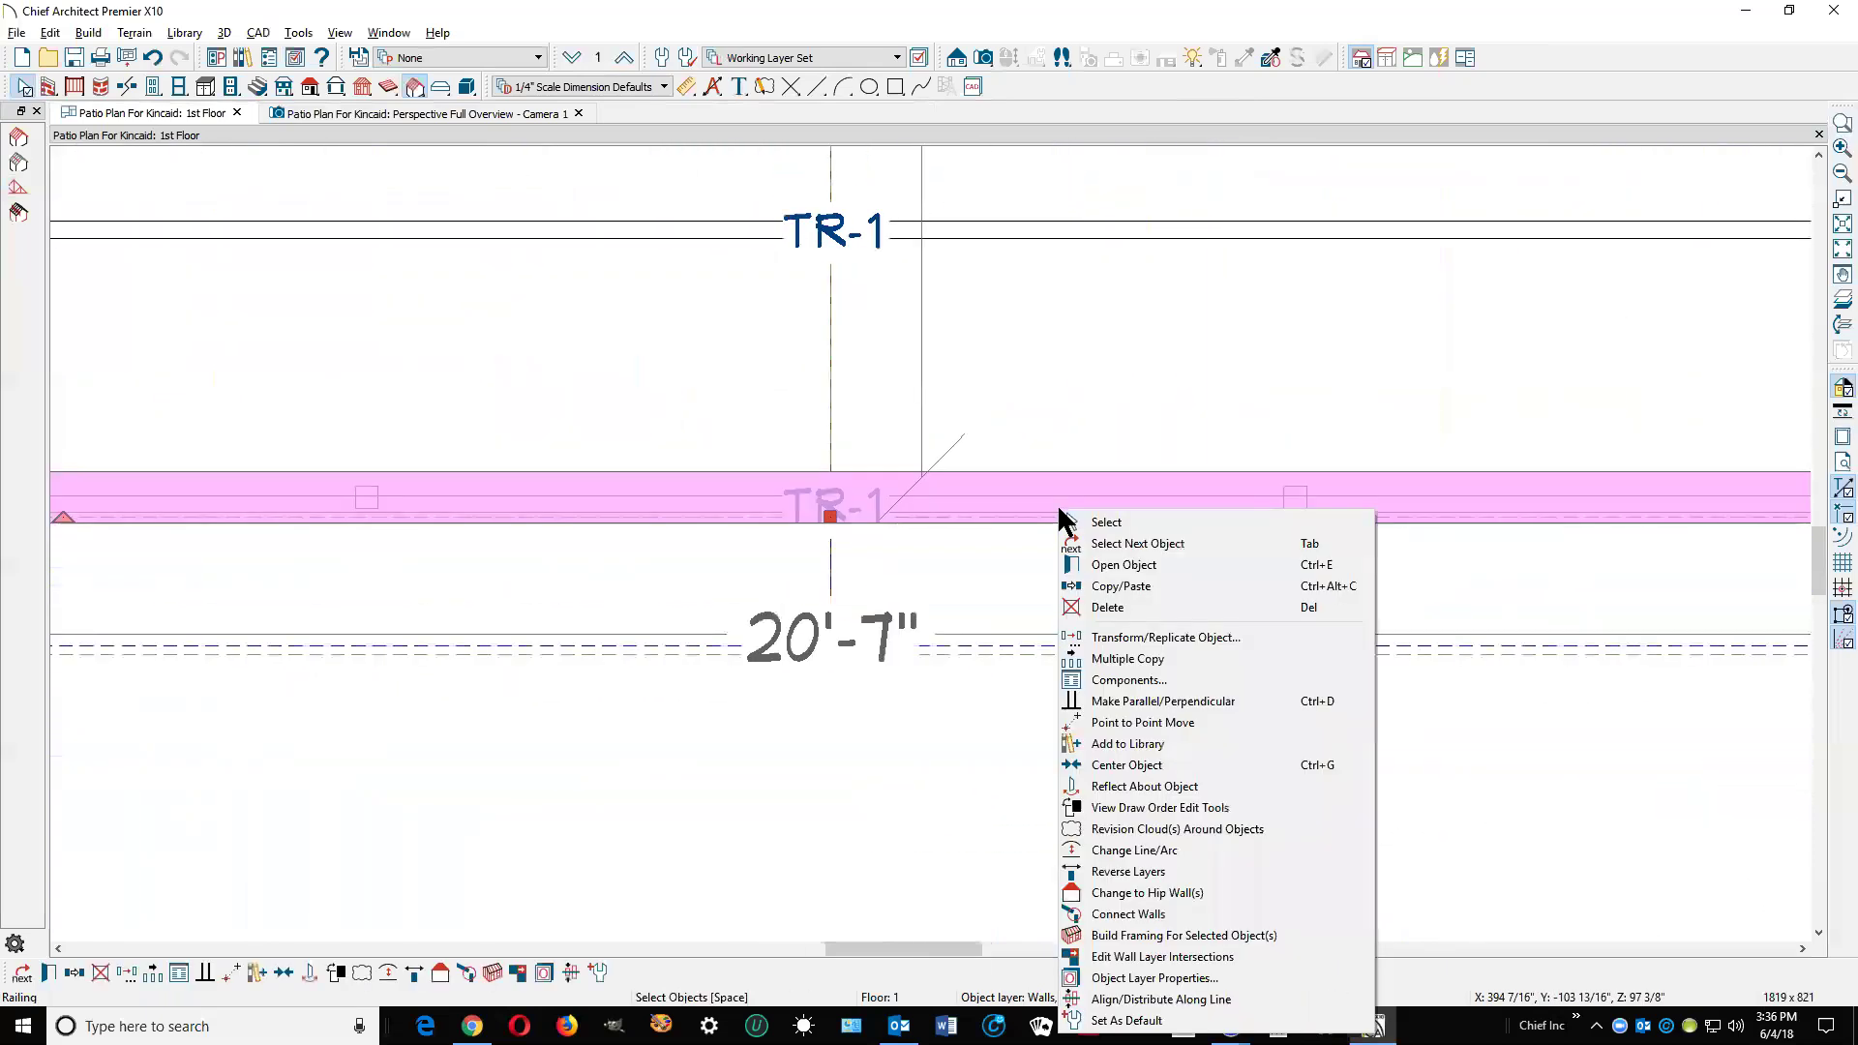
{"action": "left_click", "coordinate": [1105, 542]}
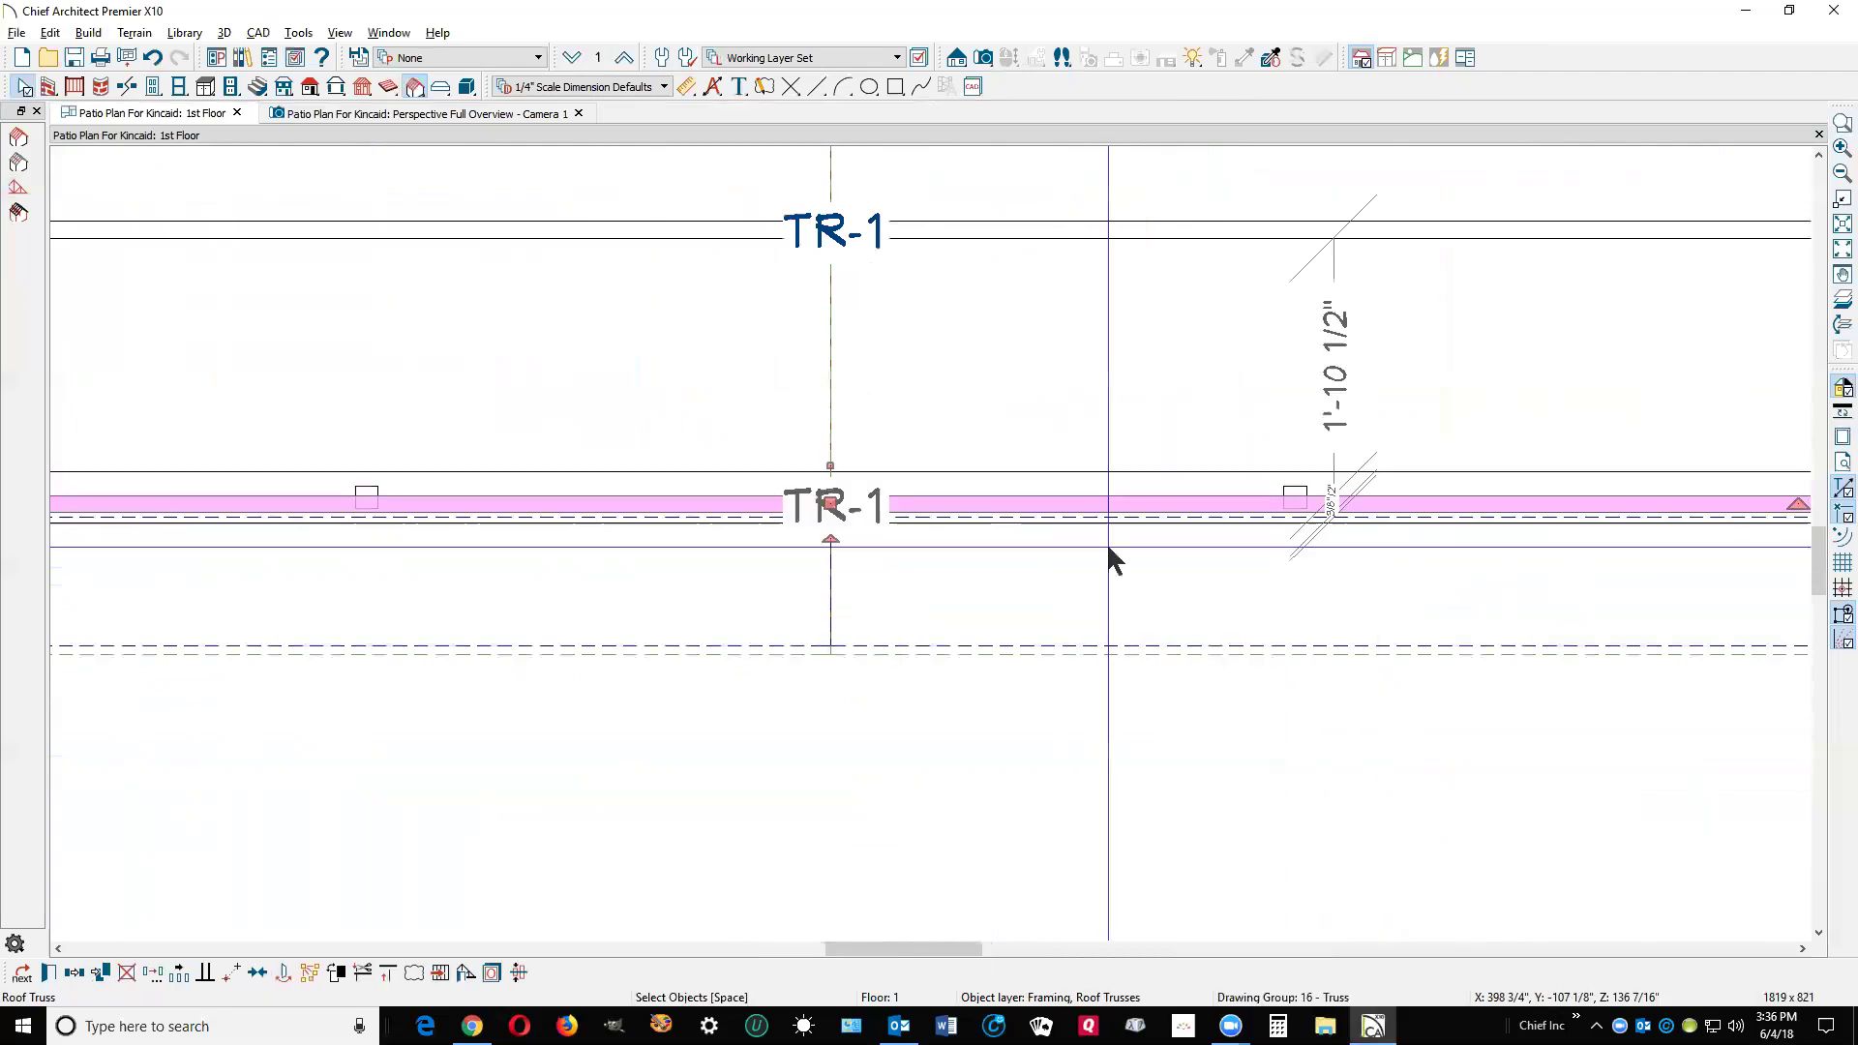
{"action": "left_click", "coordinate": [48, 973]}
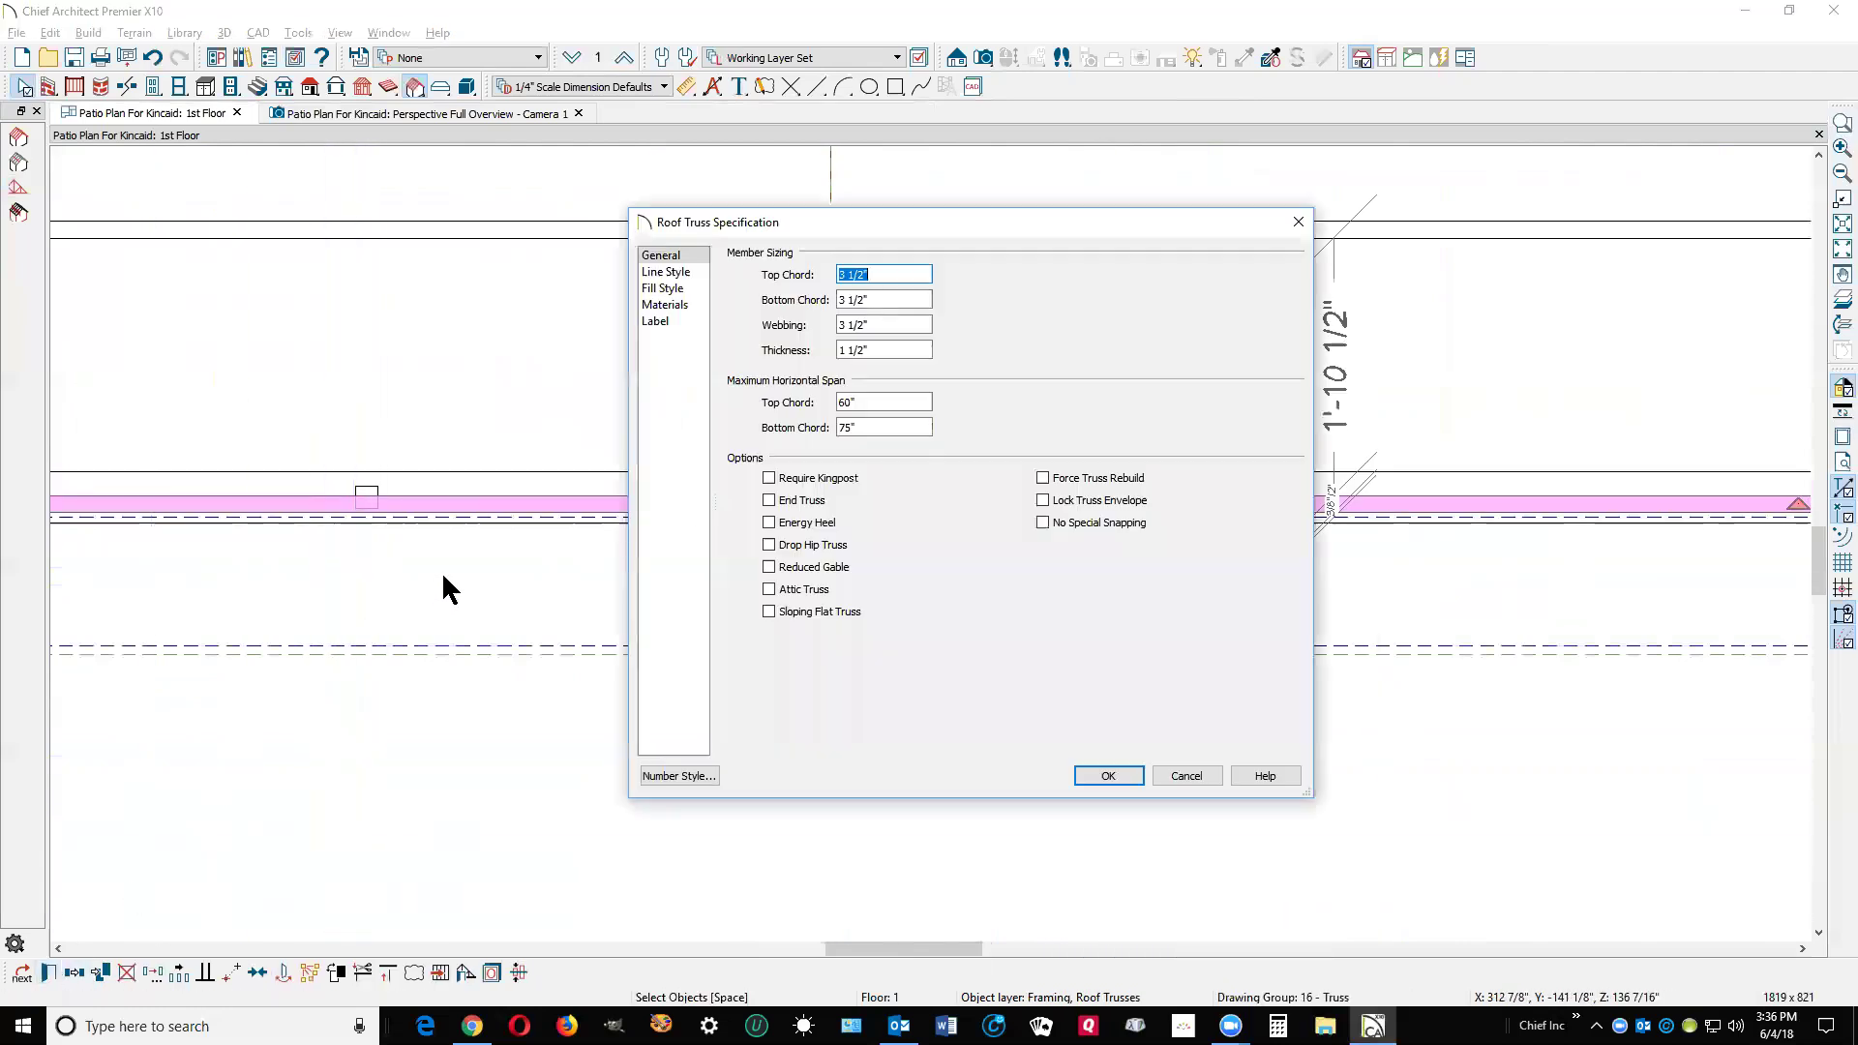
{"action": "left_click", "coordinate": [1056, 482]}
{"action": "left_click", "coordinate": [786, 503]}
{"action": "left_click", "coordinate": [1107, 775]}
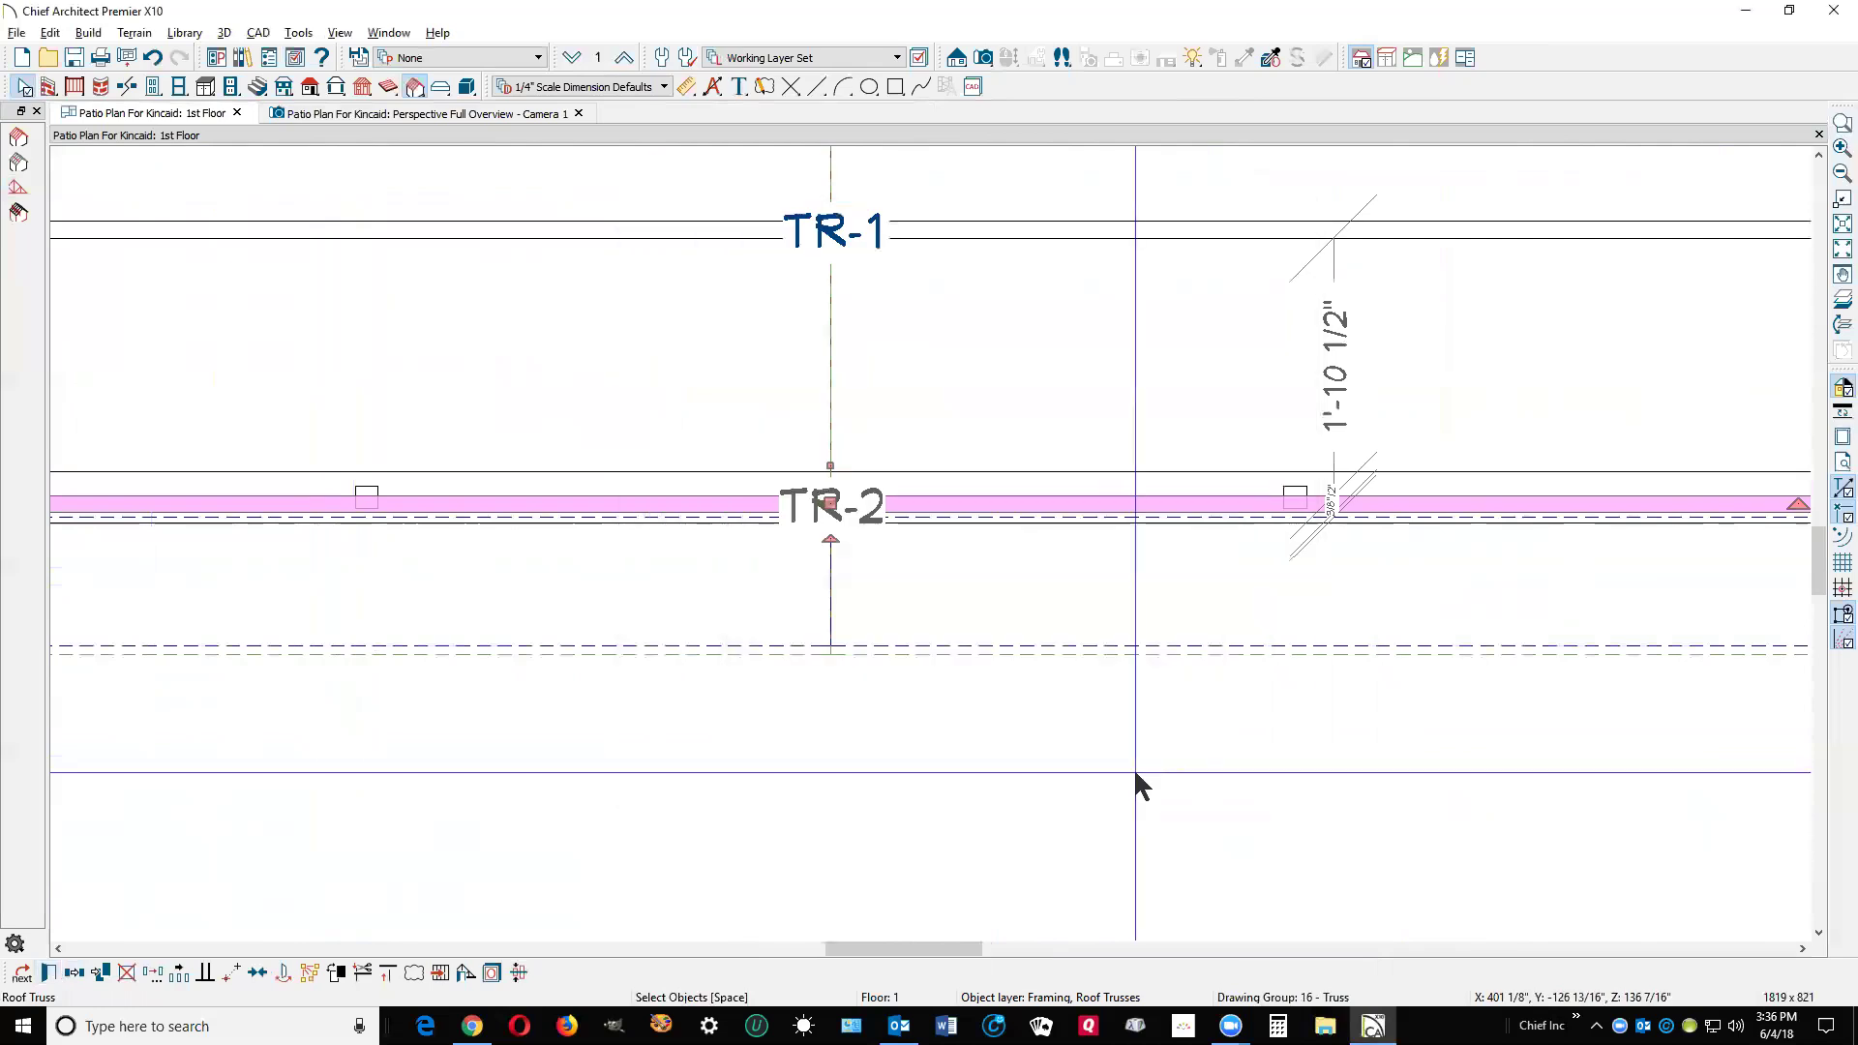
{"action": "scroll", "coordinate": [1171, 662], "scroll_direction": "down", "scroll_amount": 3}
{"action": "left_click", "coordinate": [956, 599]}
{"action": "scroll", "coordinate": [941, 579], "scroll_direction": "down", "scroll_amount": 3}
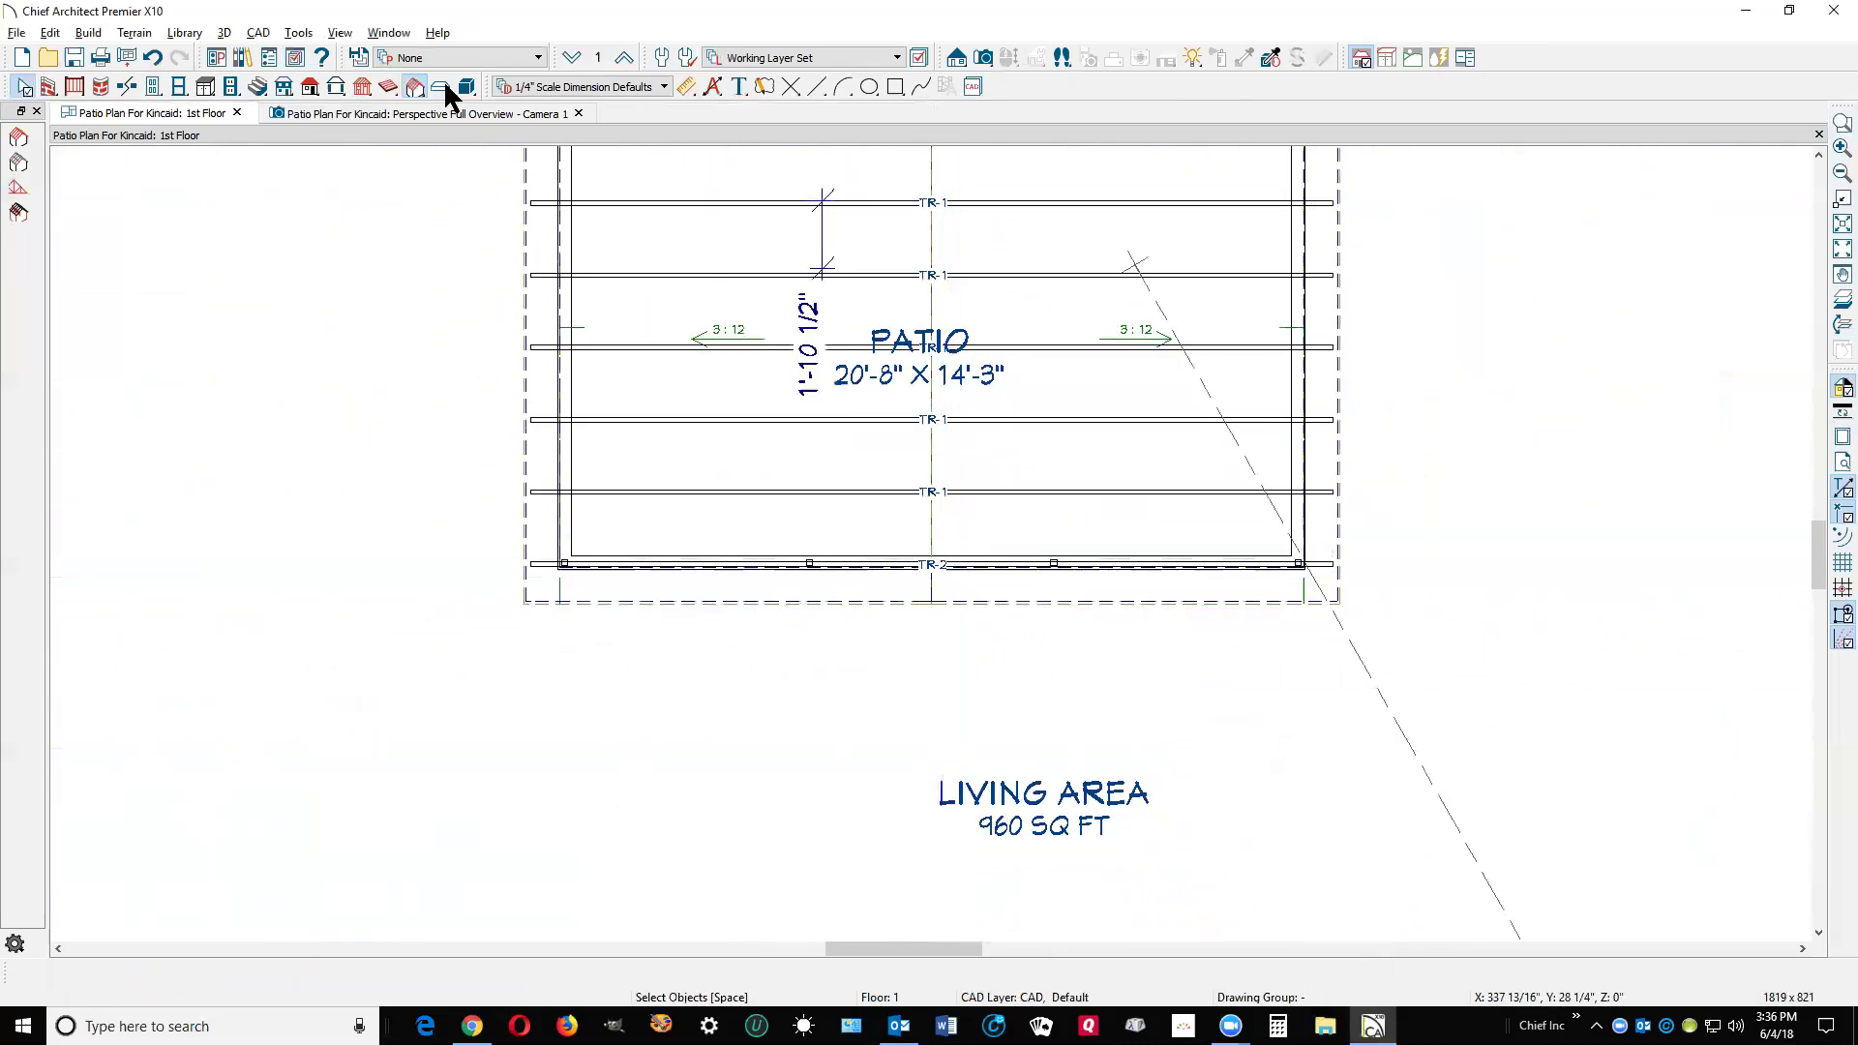
{"action": "key", "text": "ctrl+Tab"}
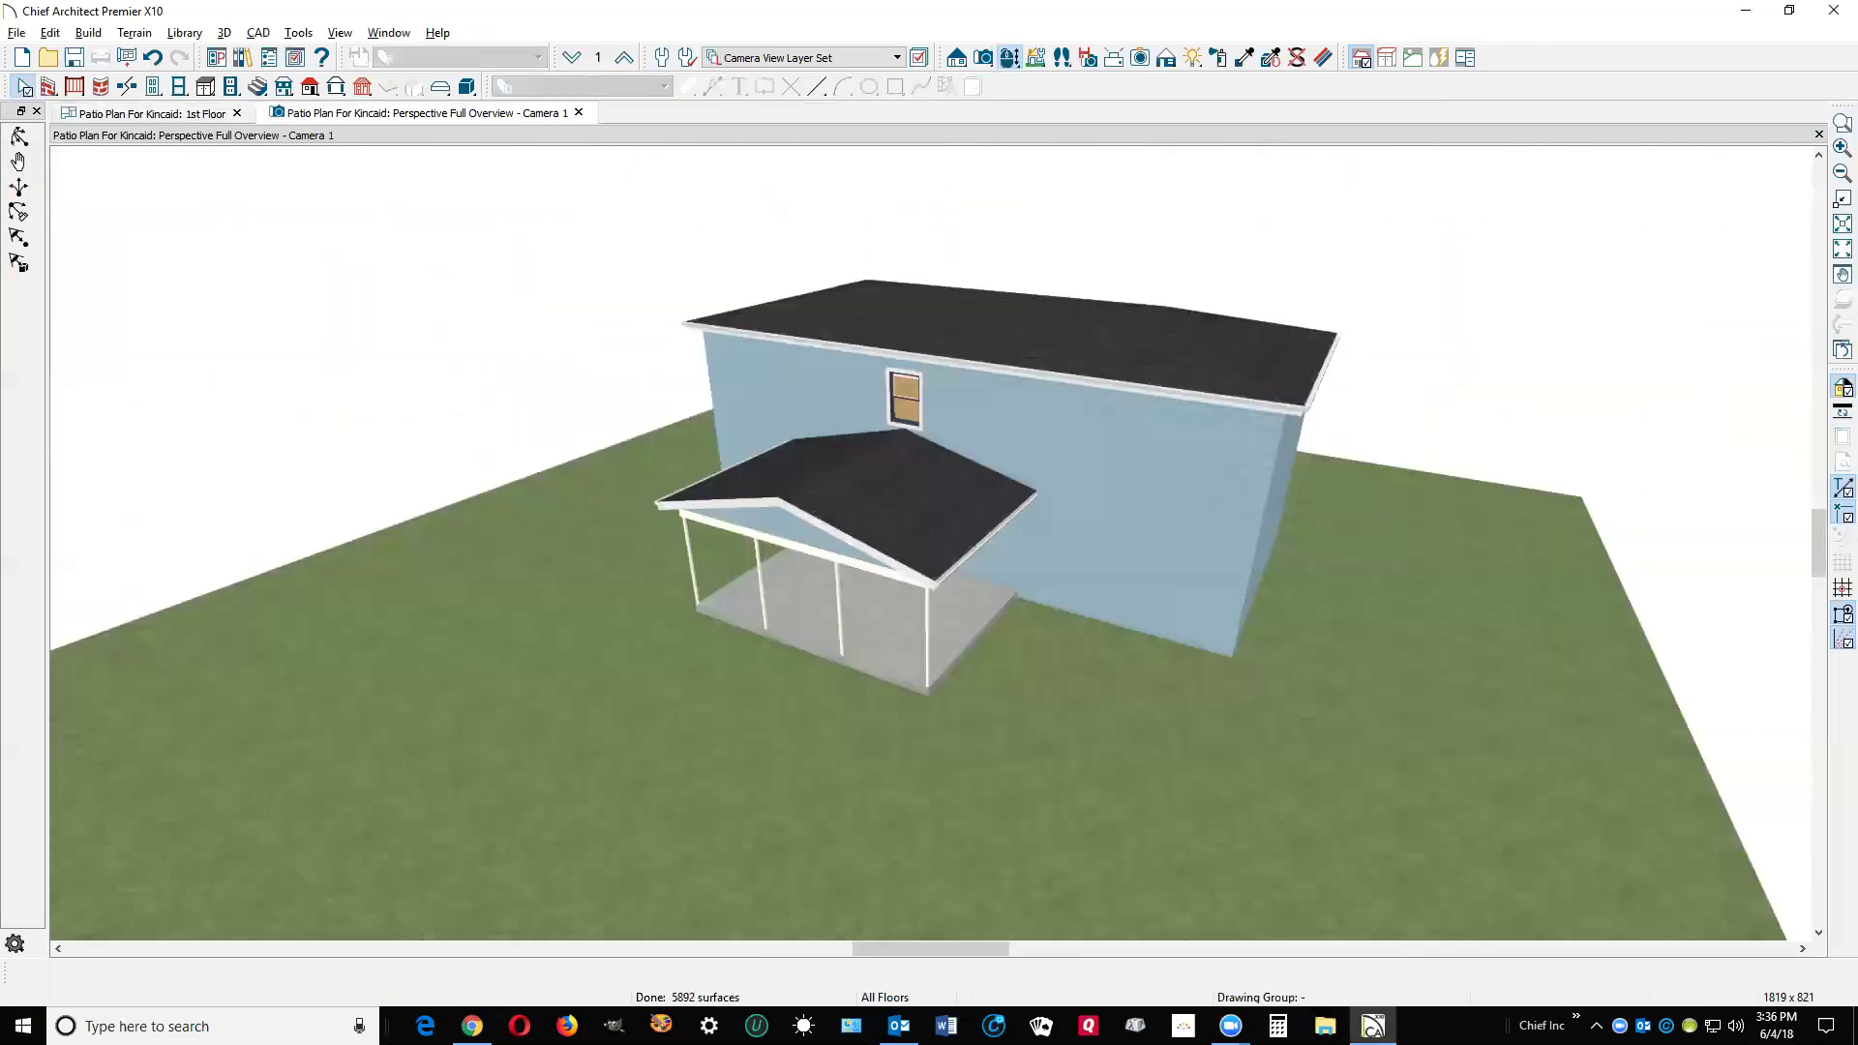
{"action": "key", "text": "ctrl+Tab"}
{"action": "key", "text": "ctrl+Tab"}
{"action": "key", "text": "ctrl+Tab"}
{"action": "scroll", "coordinate": [949, 374], "scroll_direction": "down", "scroll_amount": 1}
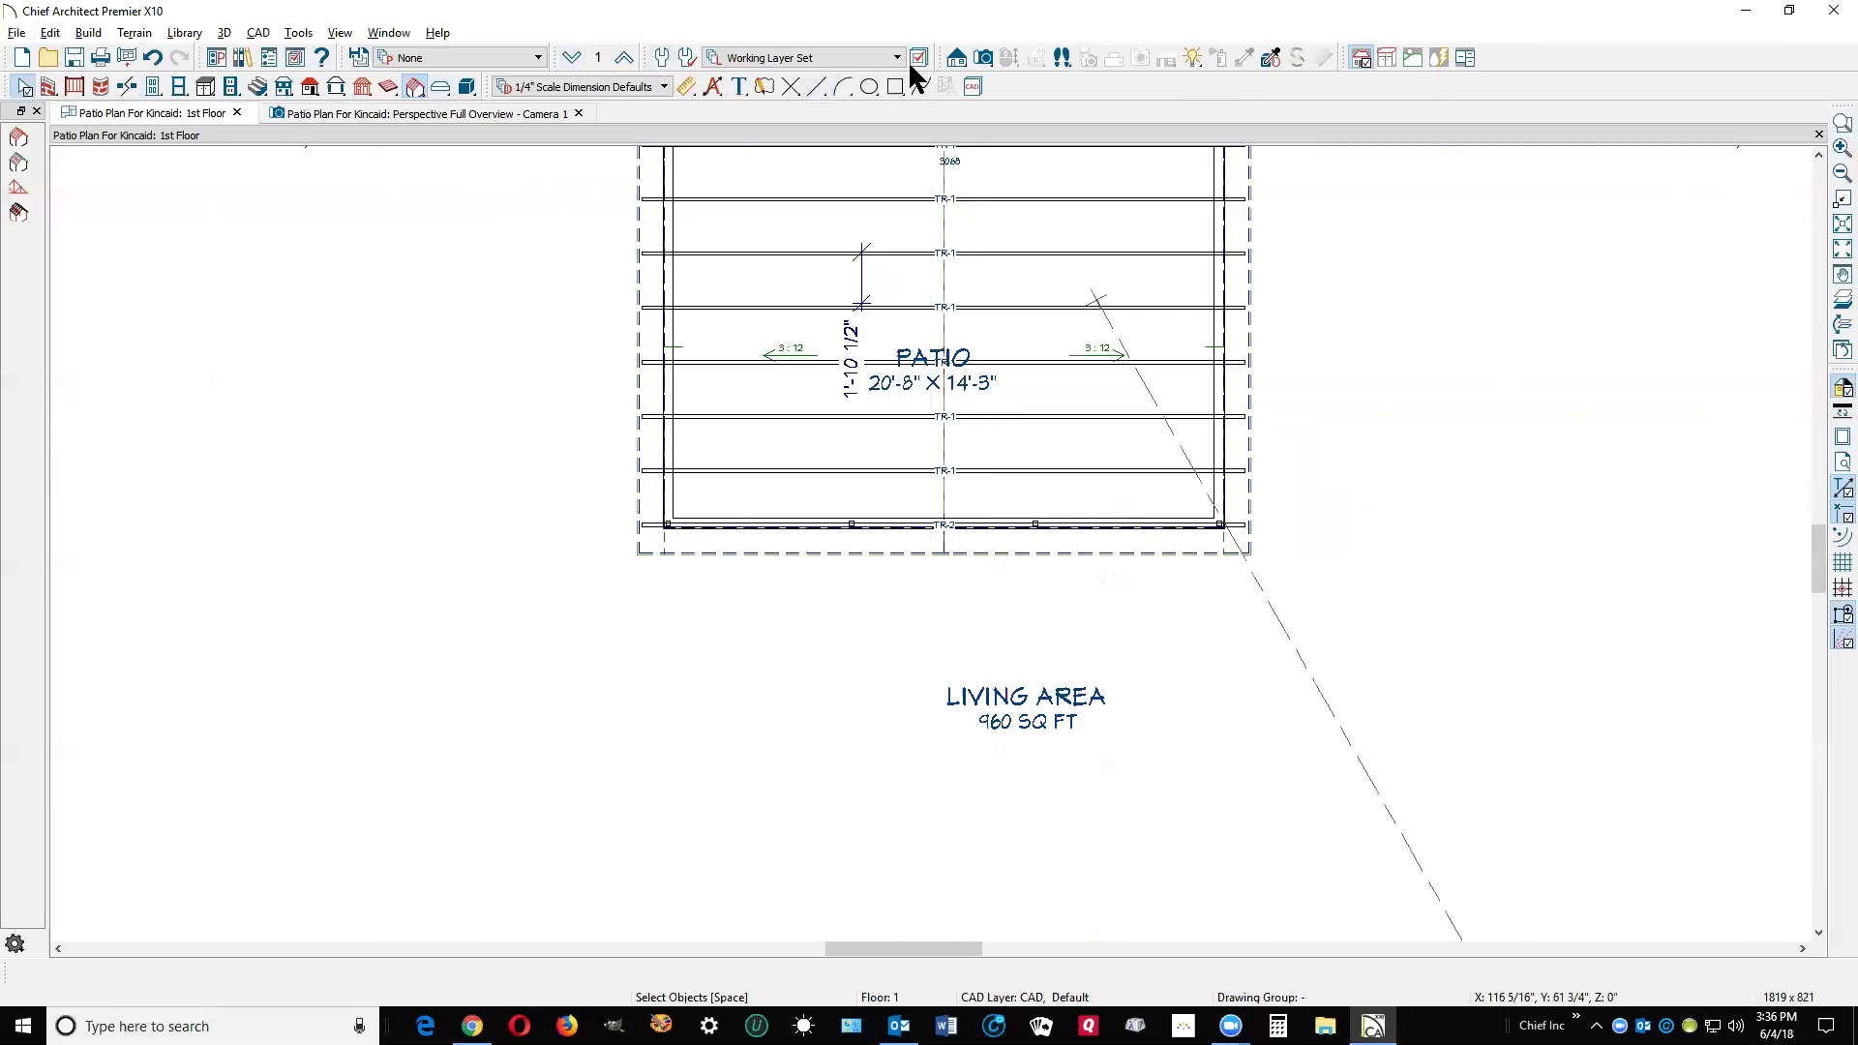
Cut a cross section facing the patio's outer end, remove the gable surface from the view to inspect the framing, and close it.
{"action": "left_click", "coordinate": [956, 60]}
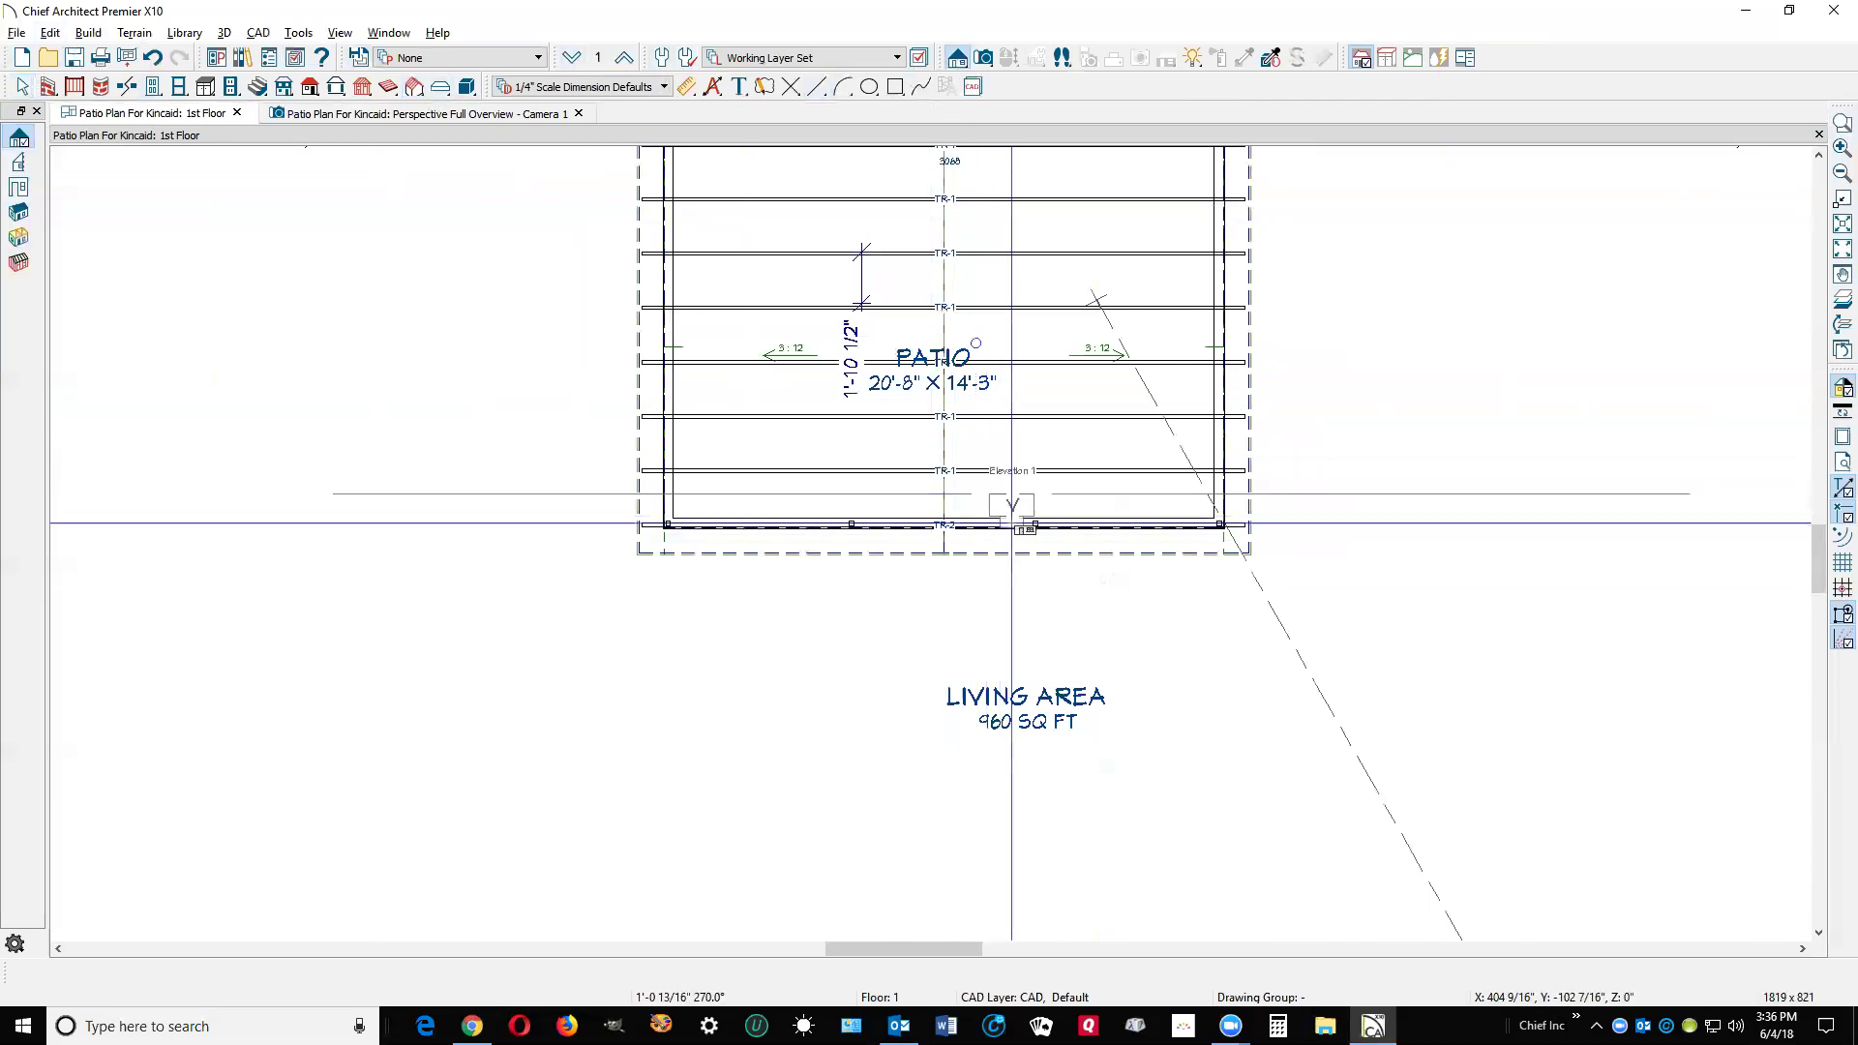
{"action": "left_click", "coordinate": [1009, 607]}
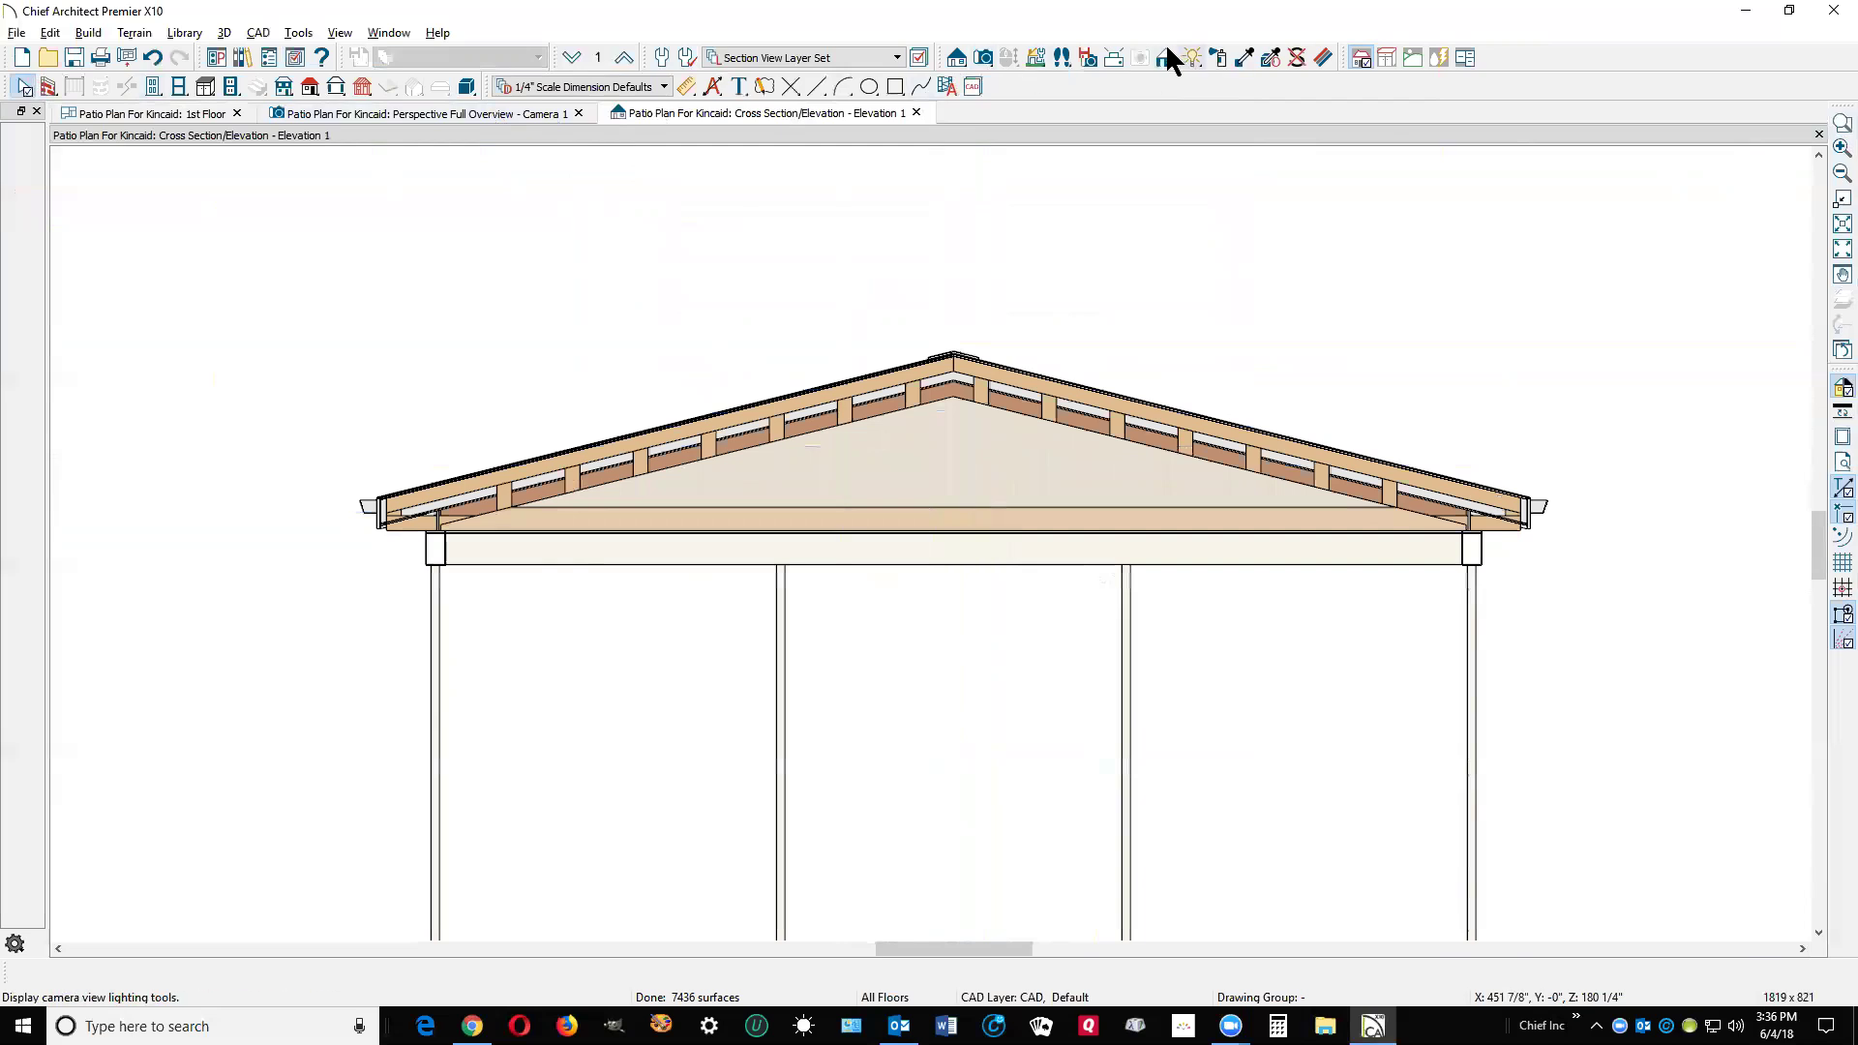
{"action": "left_click", "coordinate": [1297, 60]}
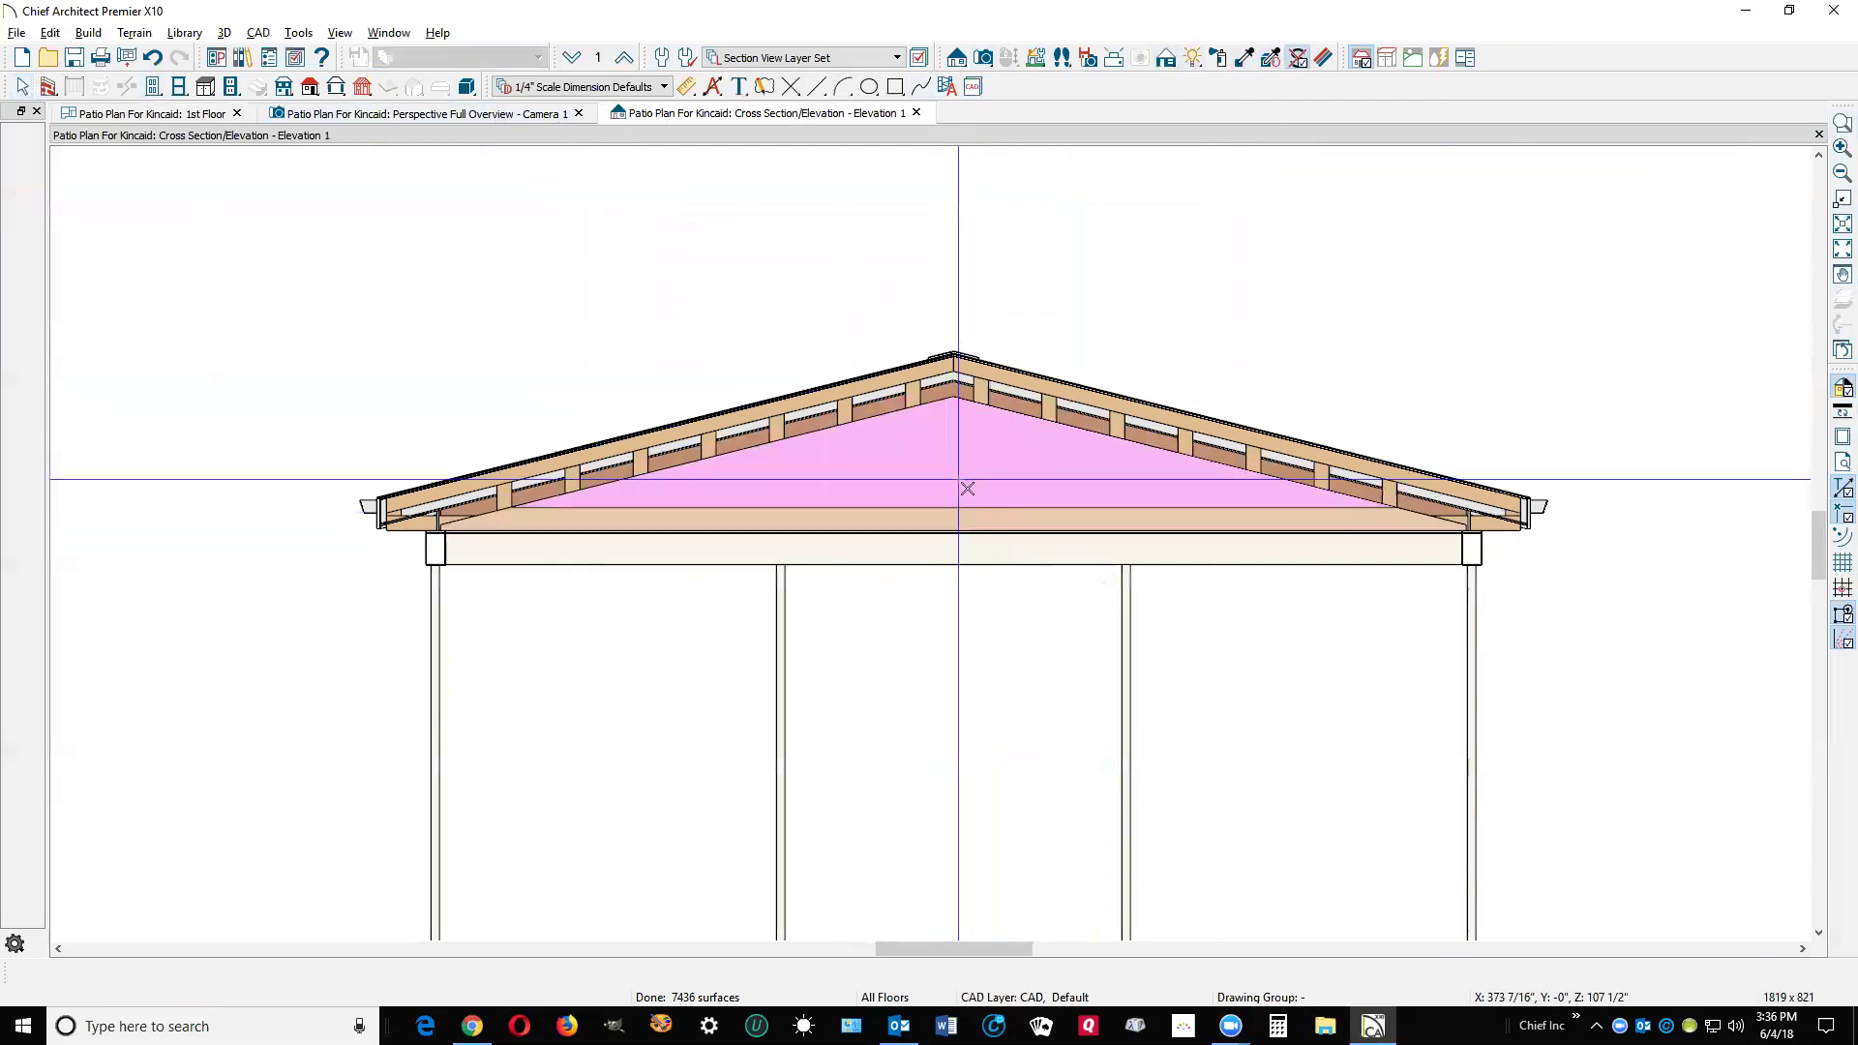
{"action": "left_click", "coordinate": [994, 470]}
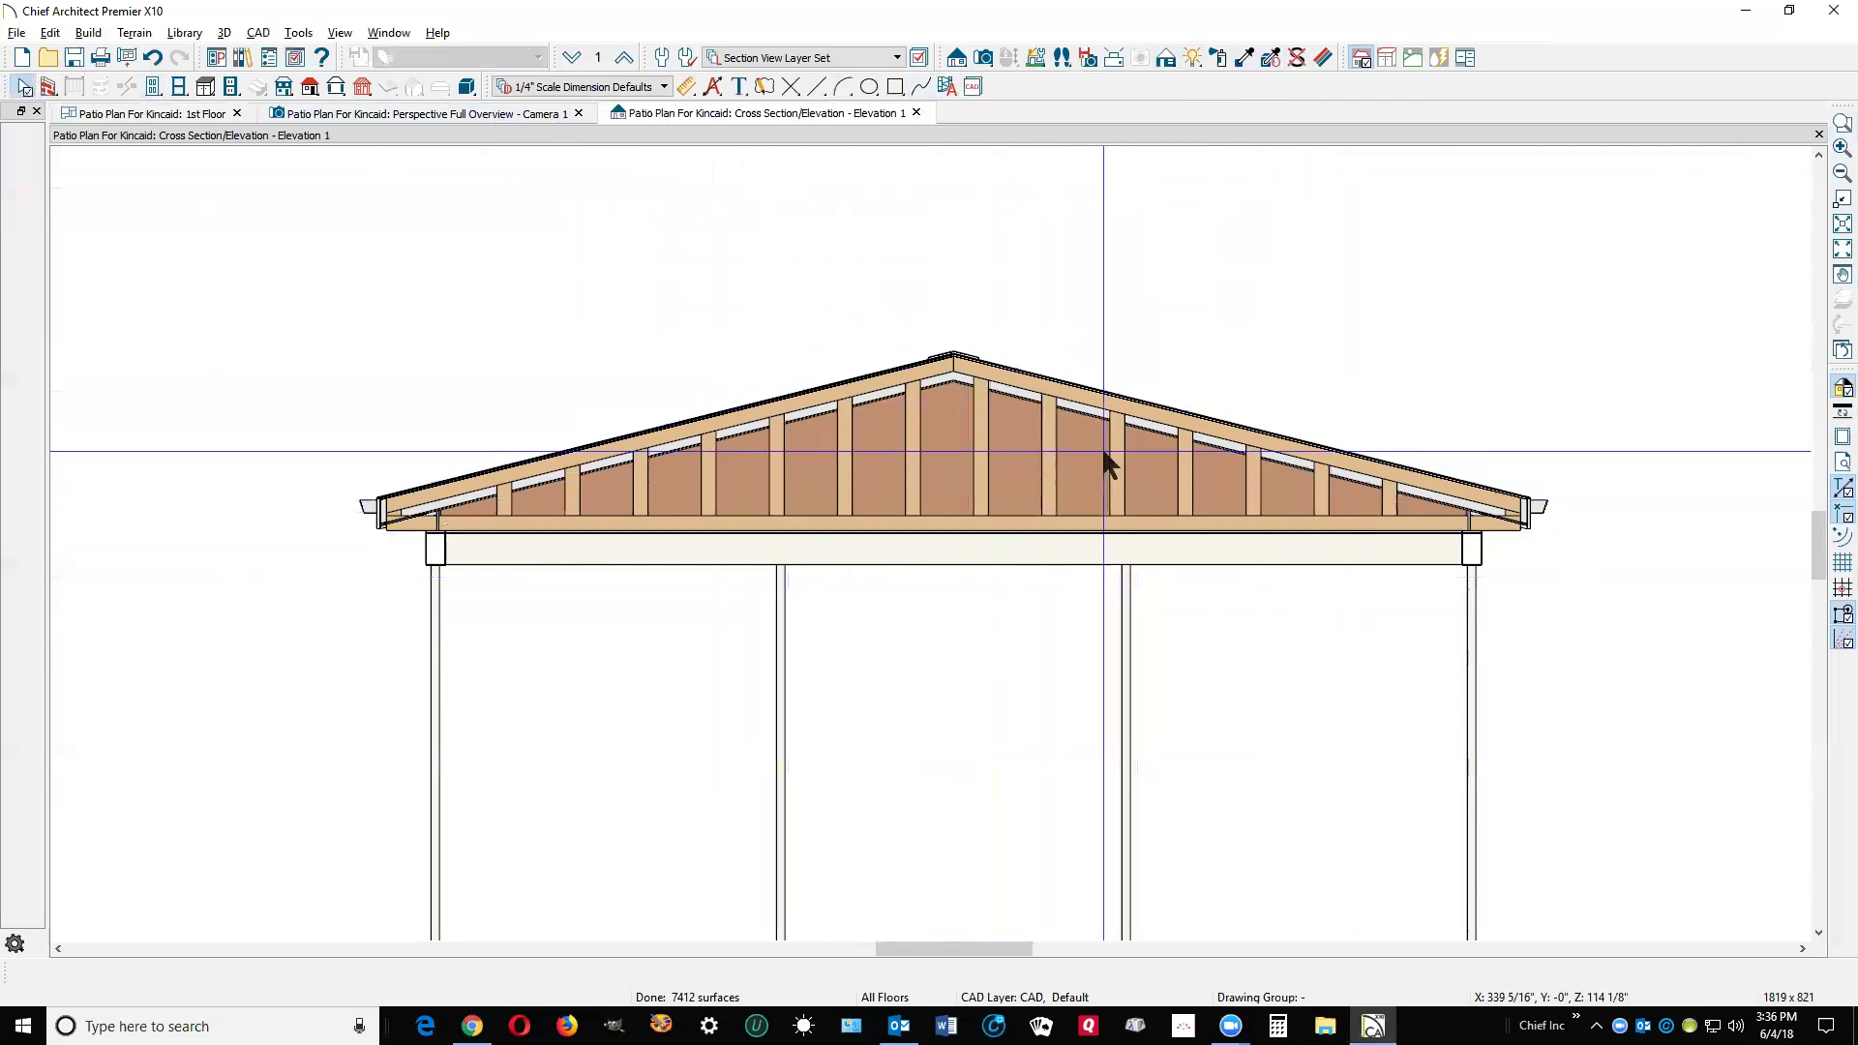
{"action": "left_click", "coordinate": [1818, 133]}
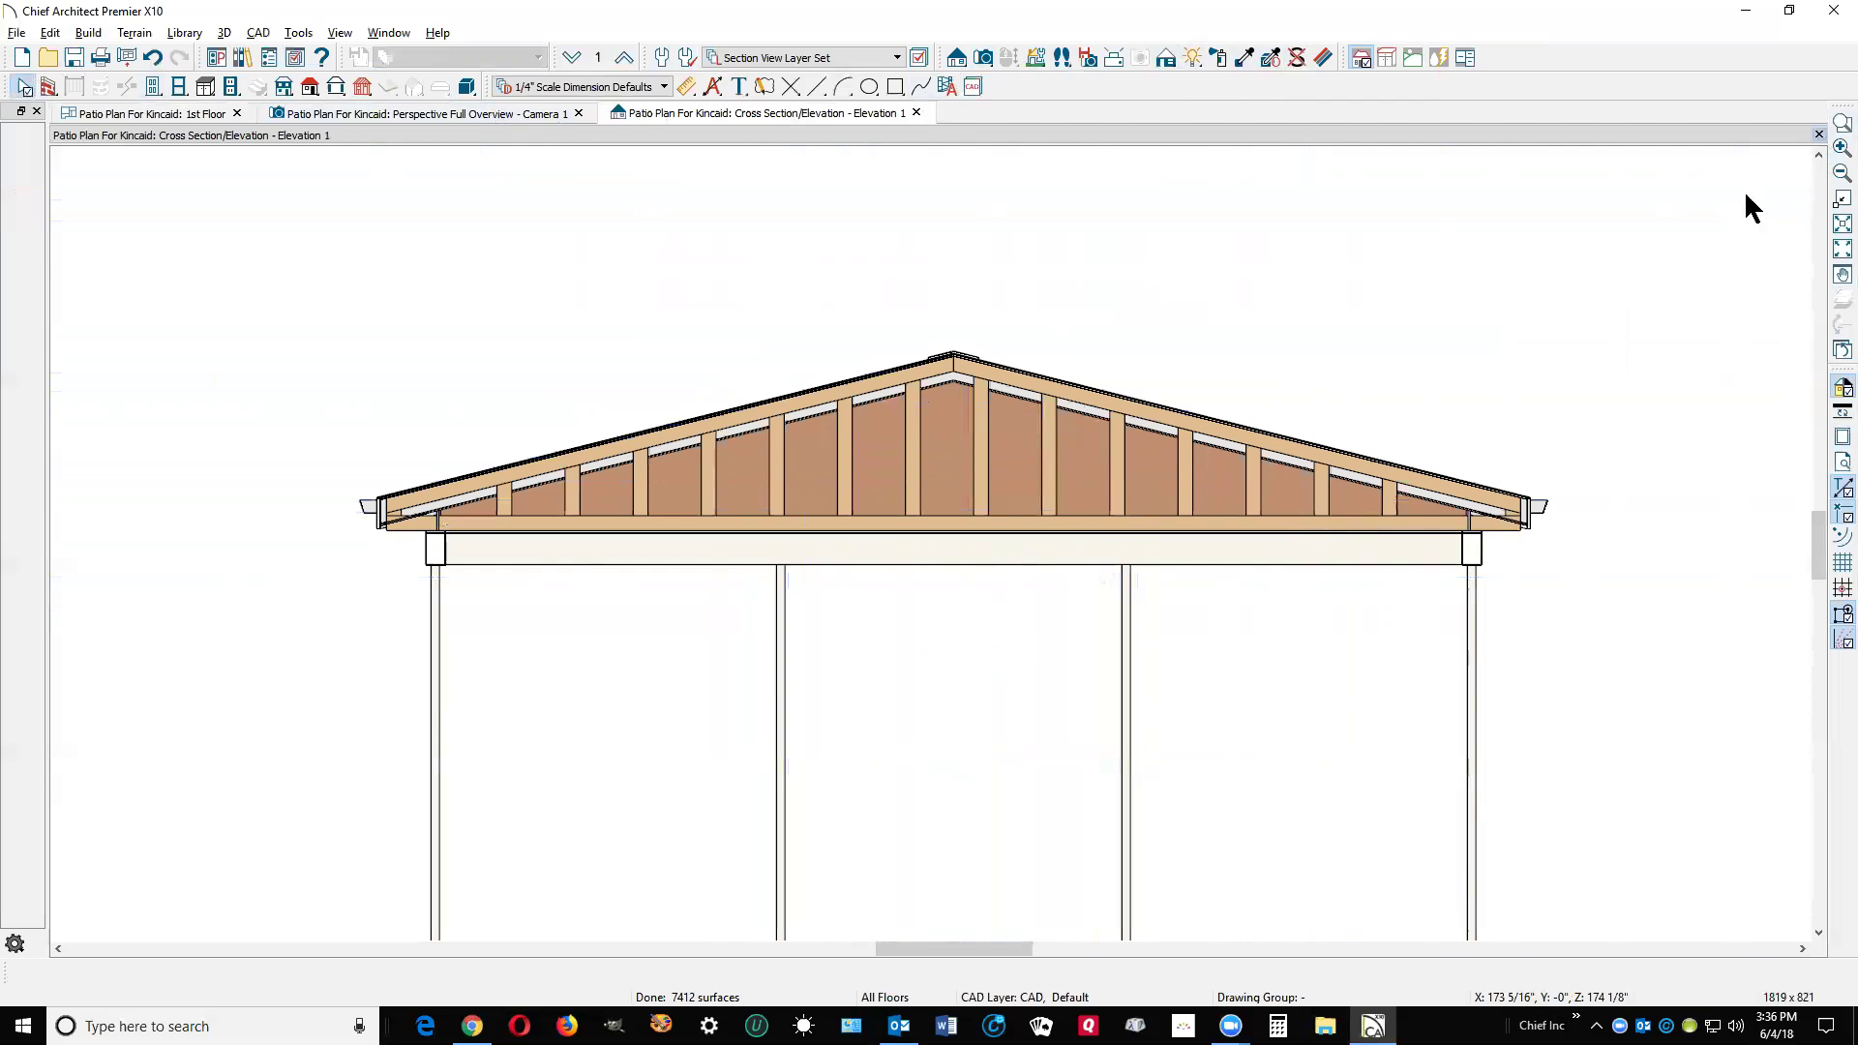
Cut a new cross section through the patio to examine the webbing of a standard roof truss, and close the view.
{"action": "left_click_drag", "start_coordinate": [1047, 400], "coordinate": [1059, 482]}
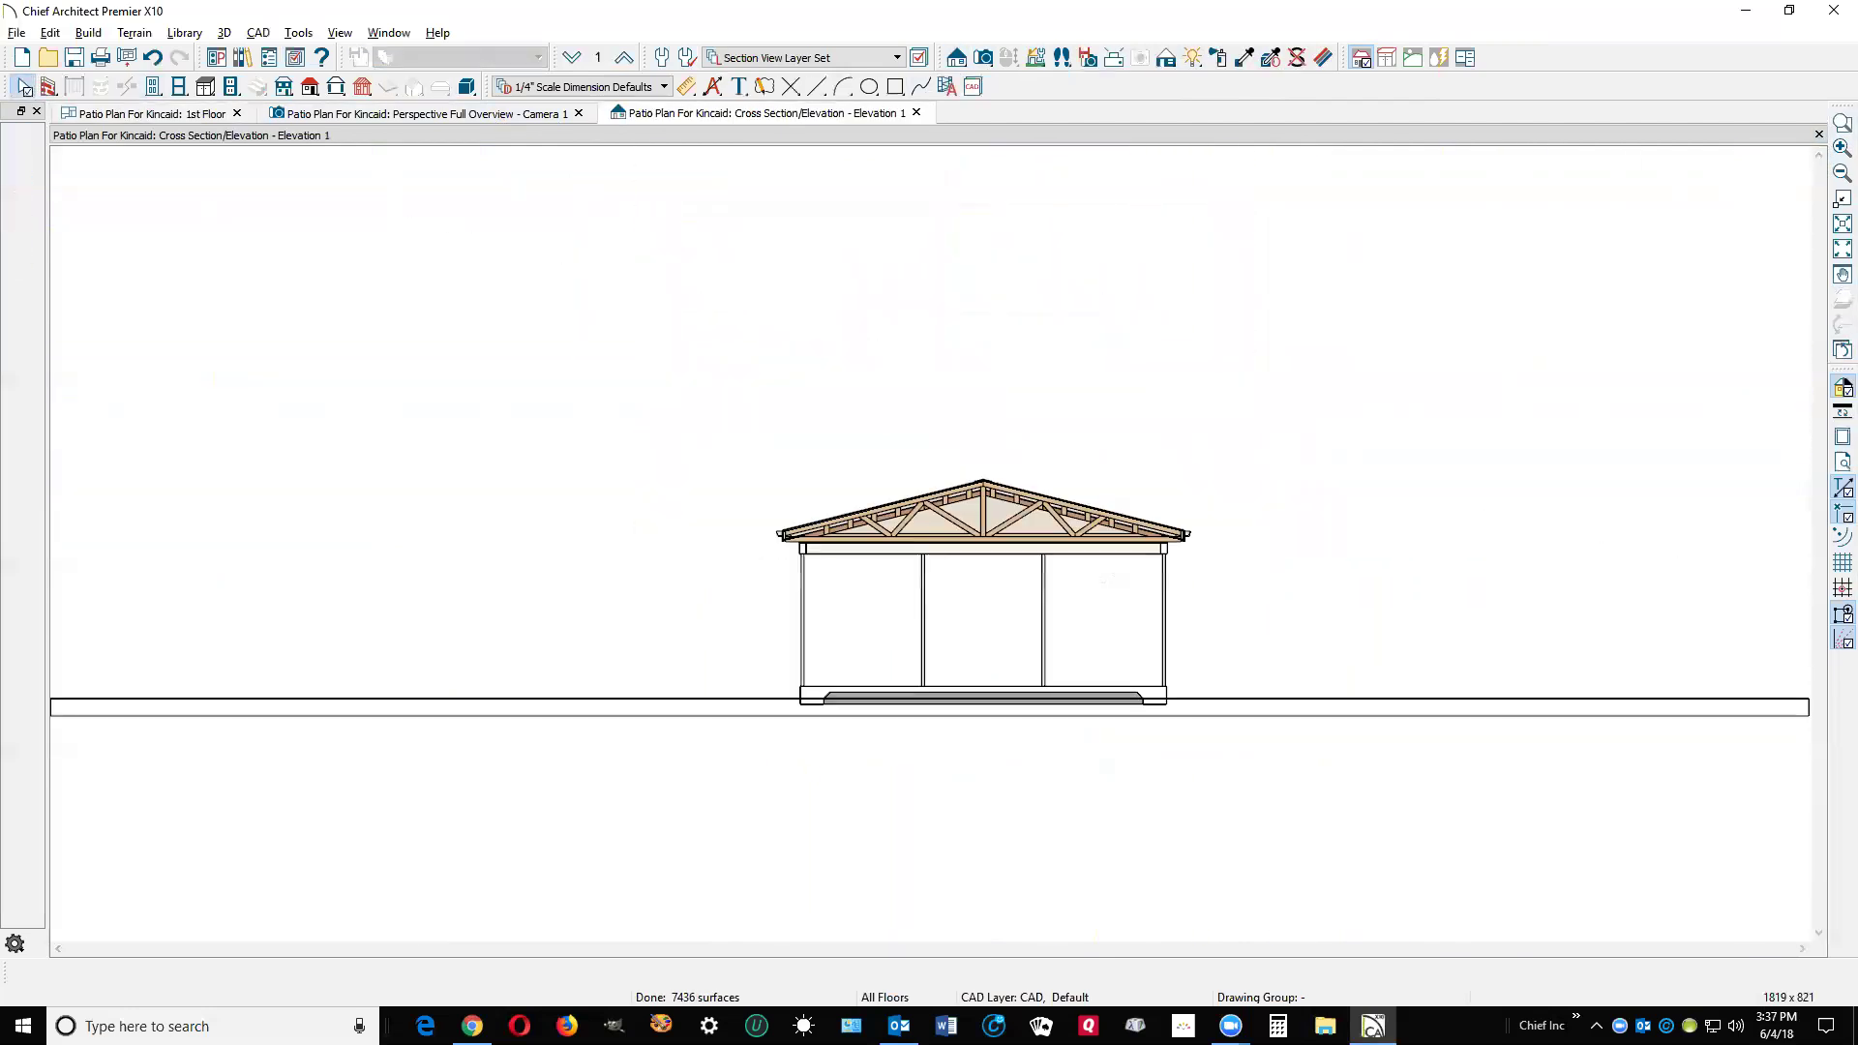
{"action": "scroll", "coordinate": [971, 511], "scroll_direction": "up", "scroll_amount": 5}
{"action": "scroll", "coordinate": [971, 513], "scroll_direction": "down", "scroll_amount": 5}
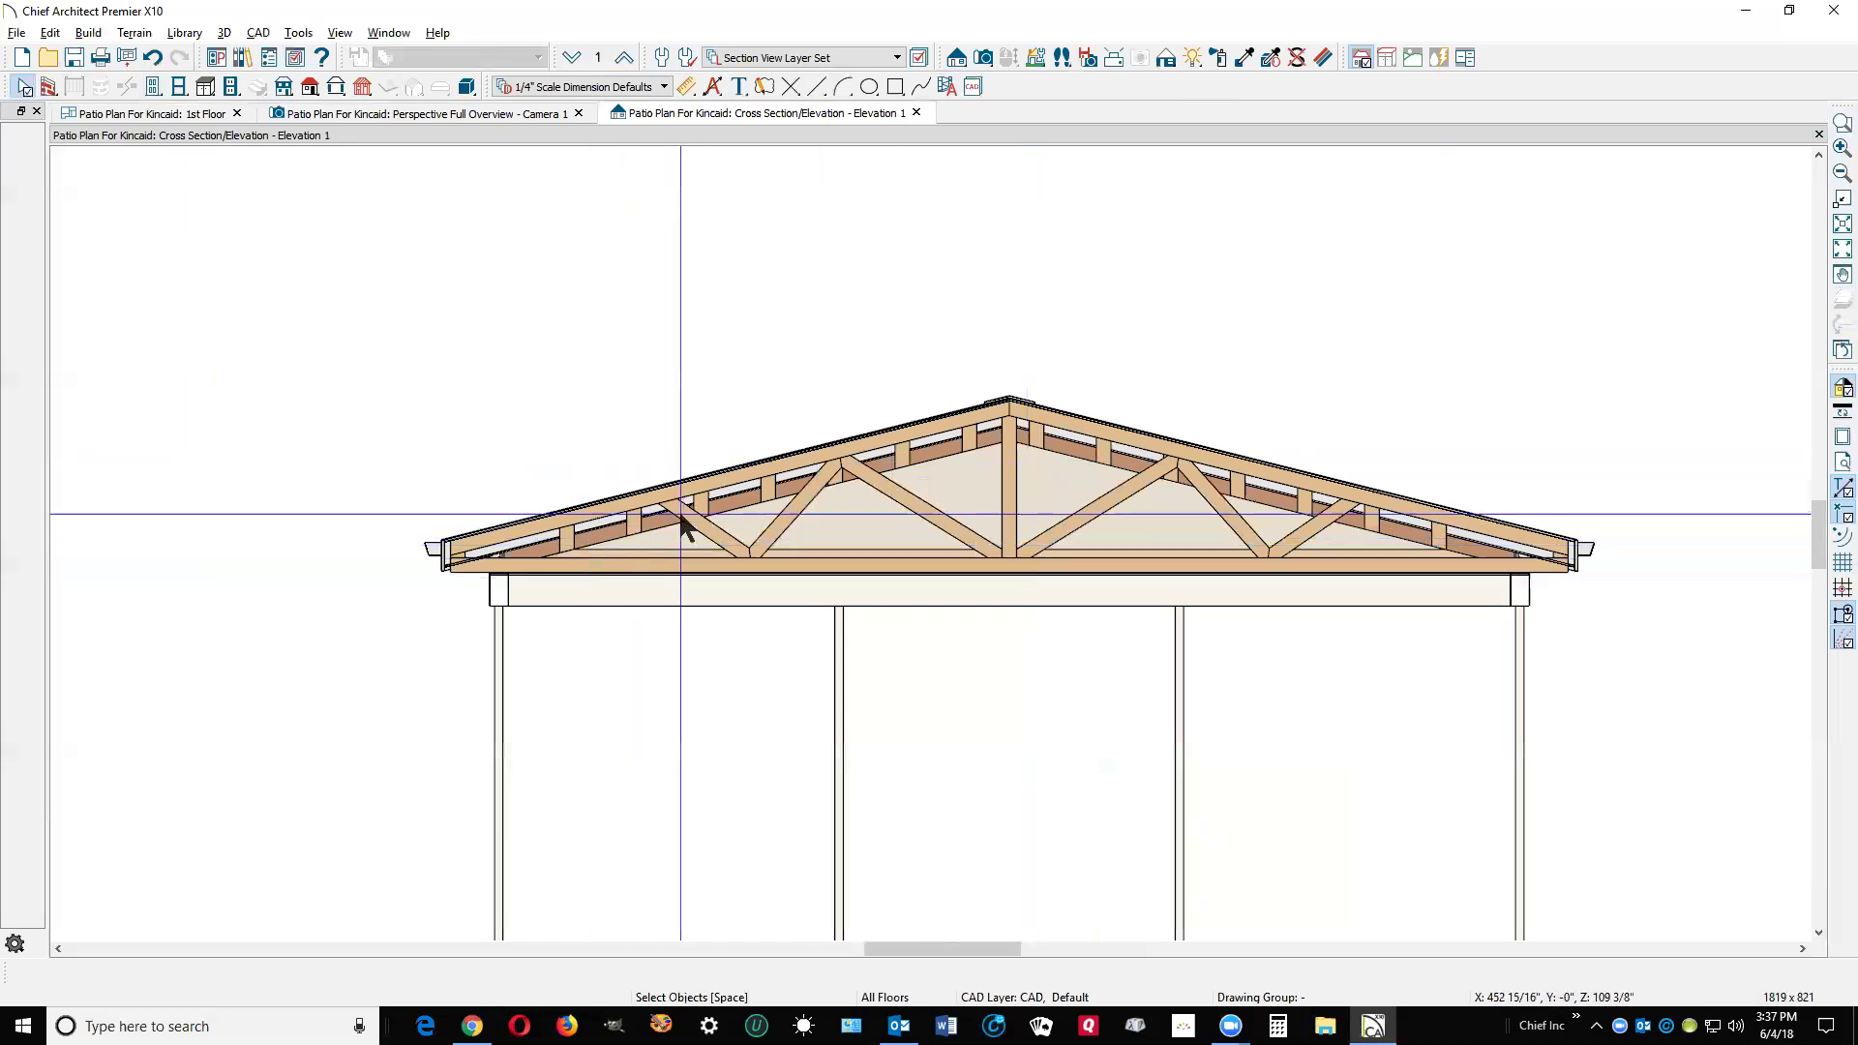
{"action": "left_click", "coordinate": [1818, 133]}
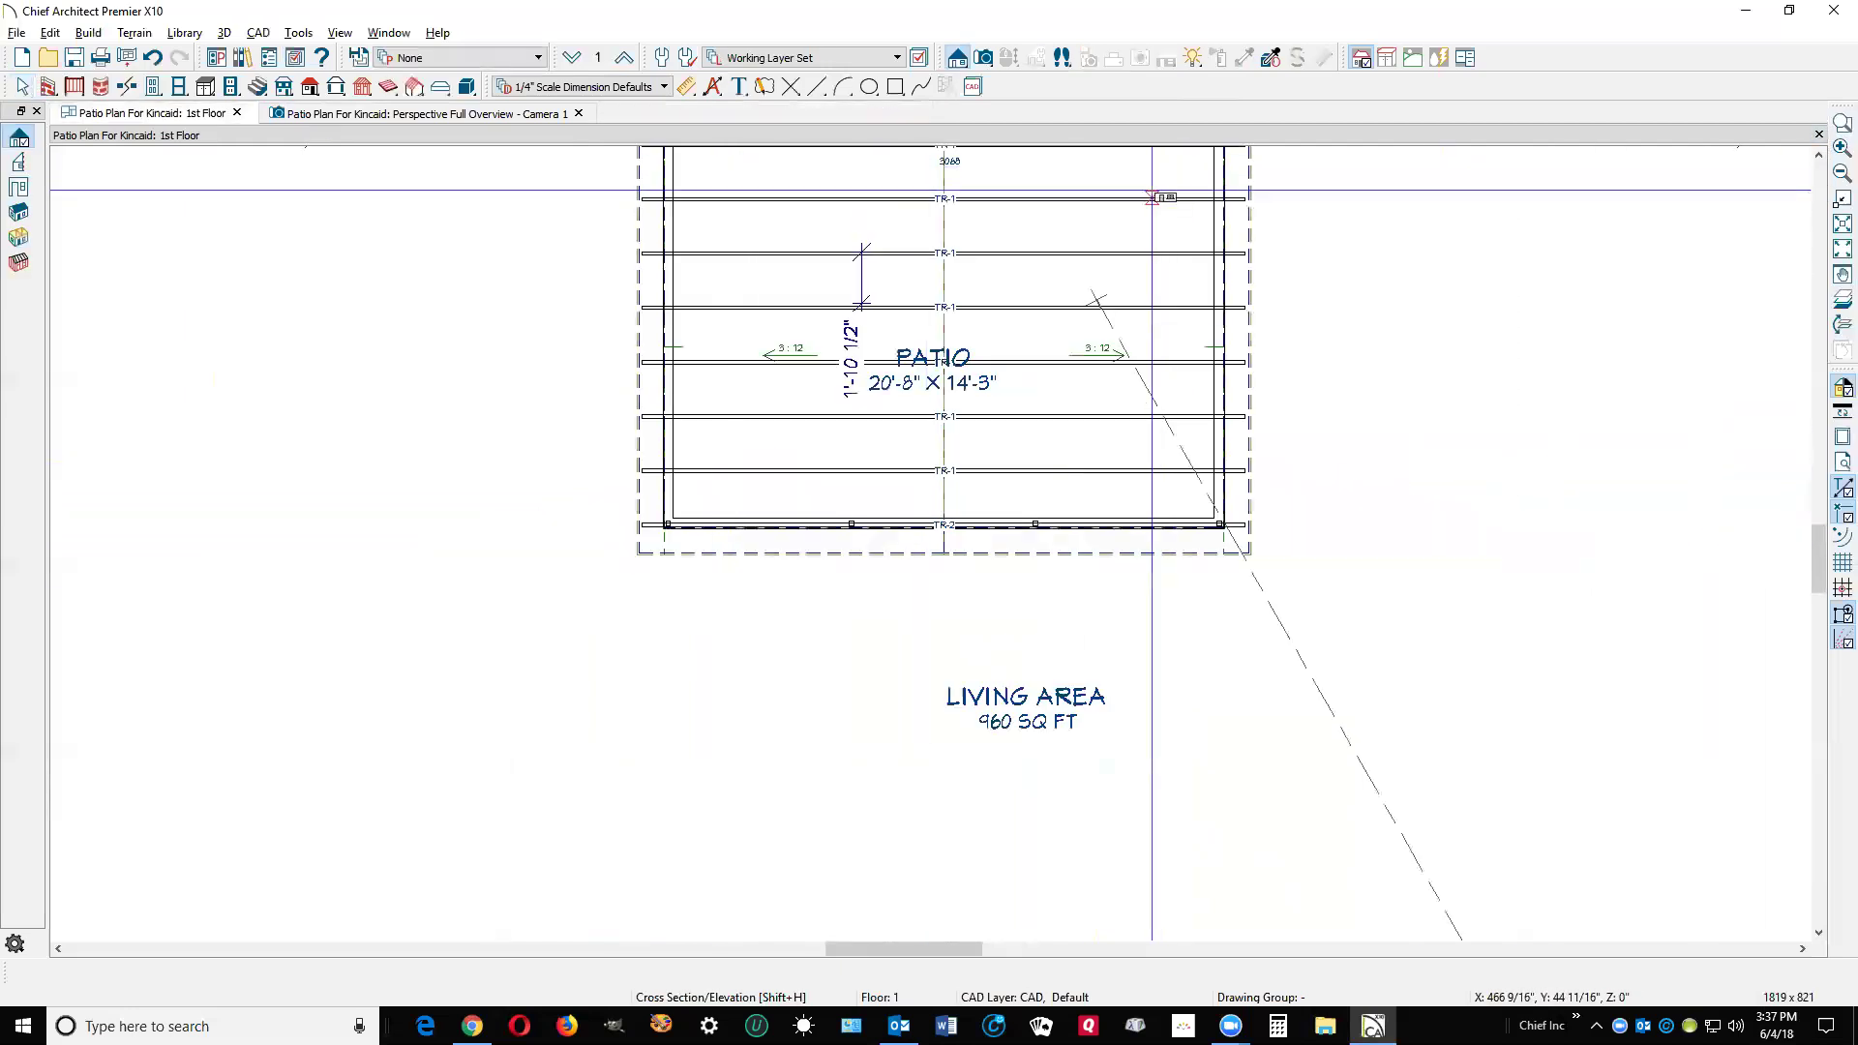
Close the perspective overview and examine the patio trusses in a 3D framing overview.
{"action": "key", "text": "ctrl+Tab"}
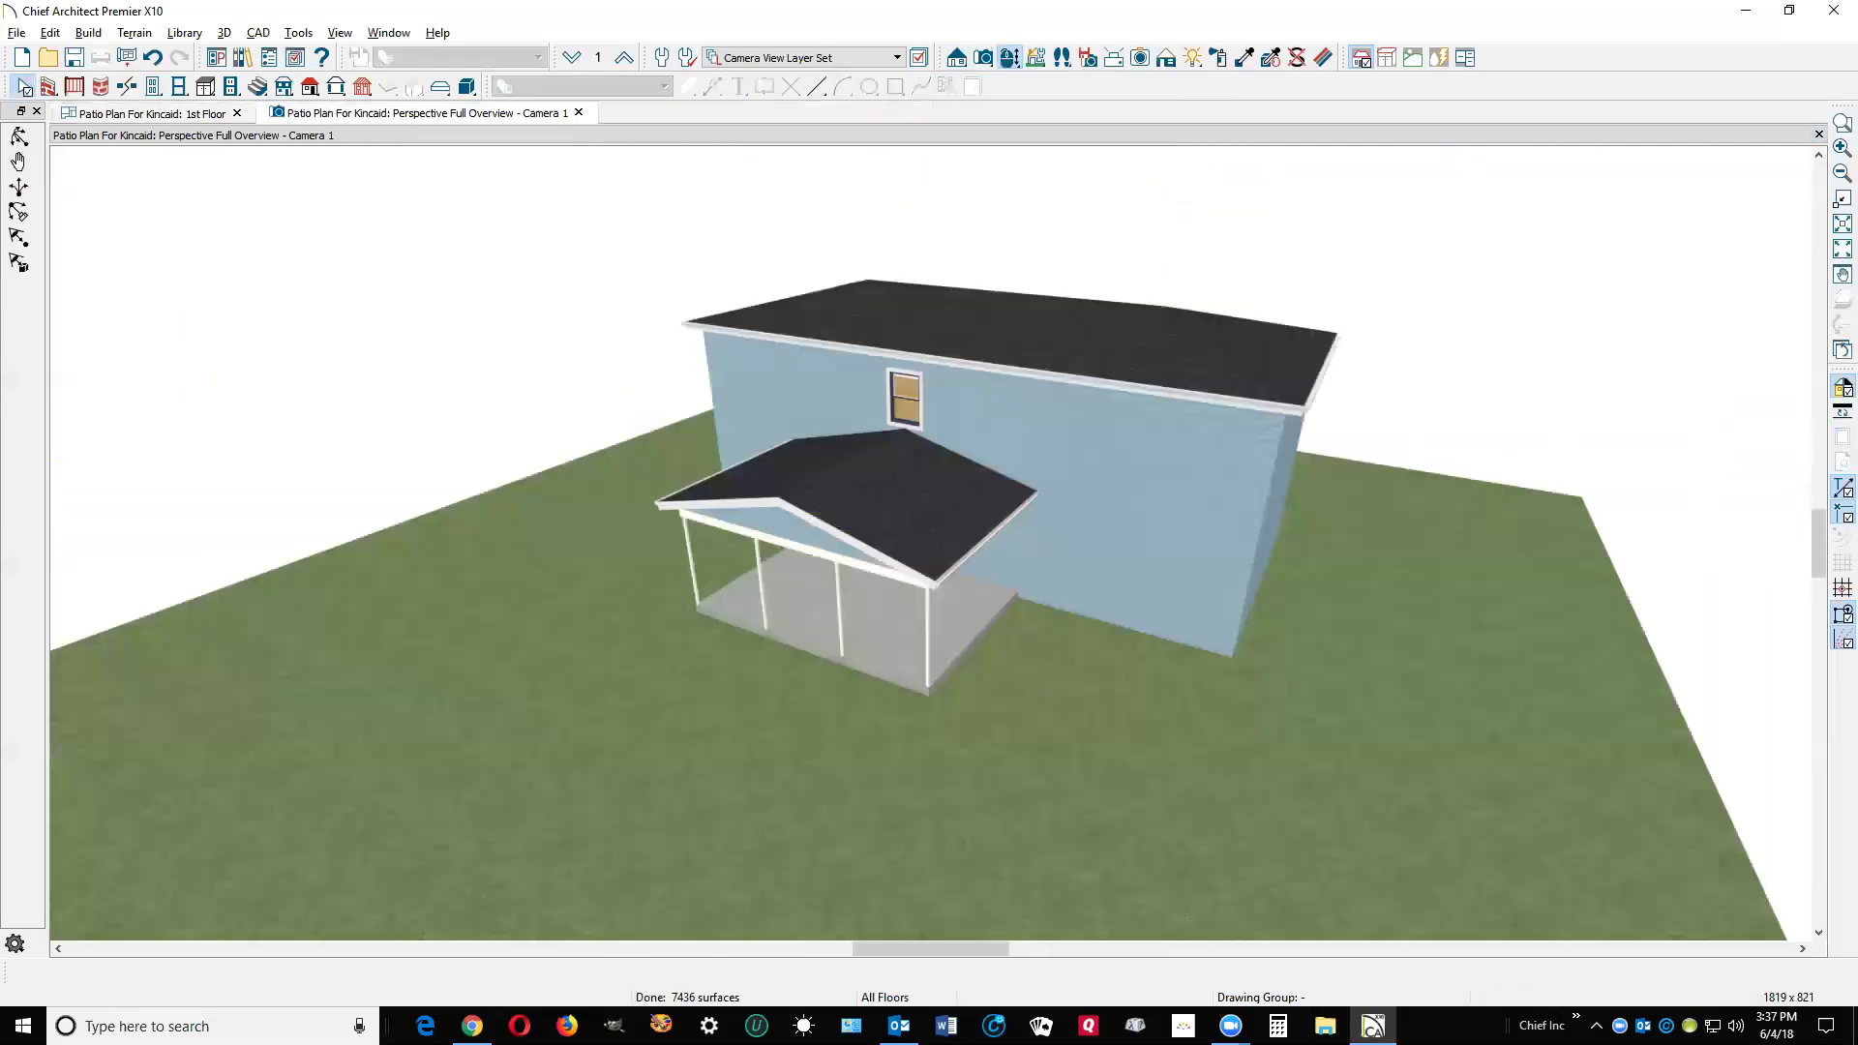
{"action": "left_click", "coordinate": [578, 112]}
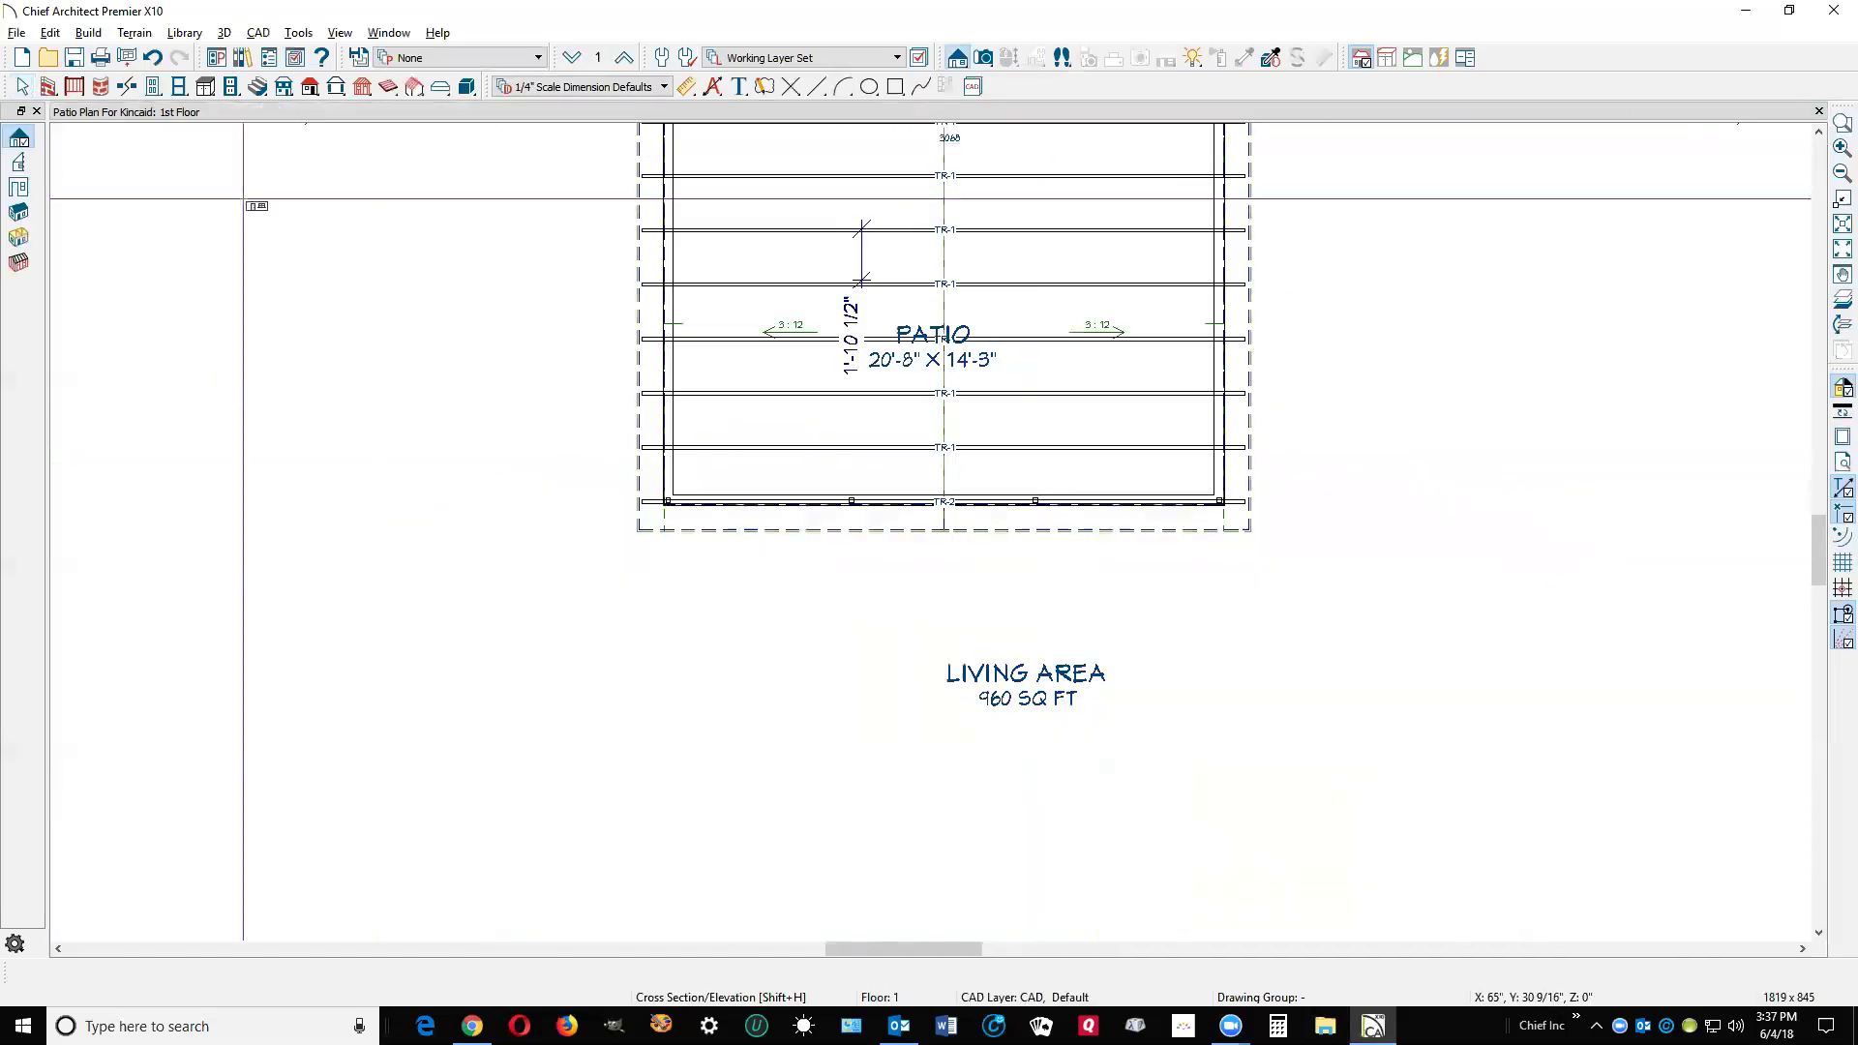
{"action": "left_click", "coordinate": [20, 263]}
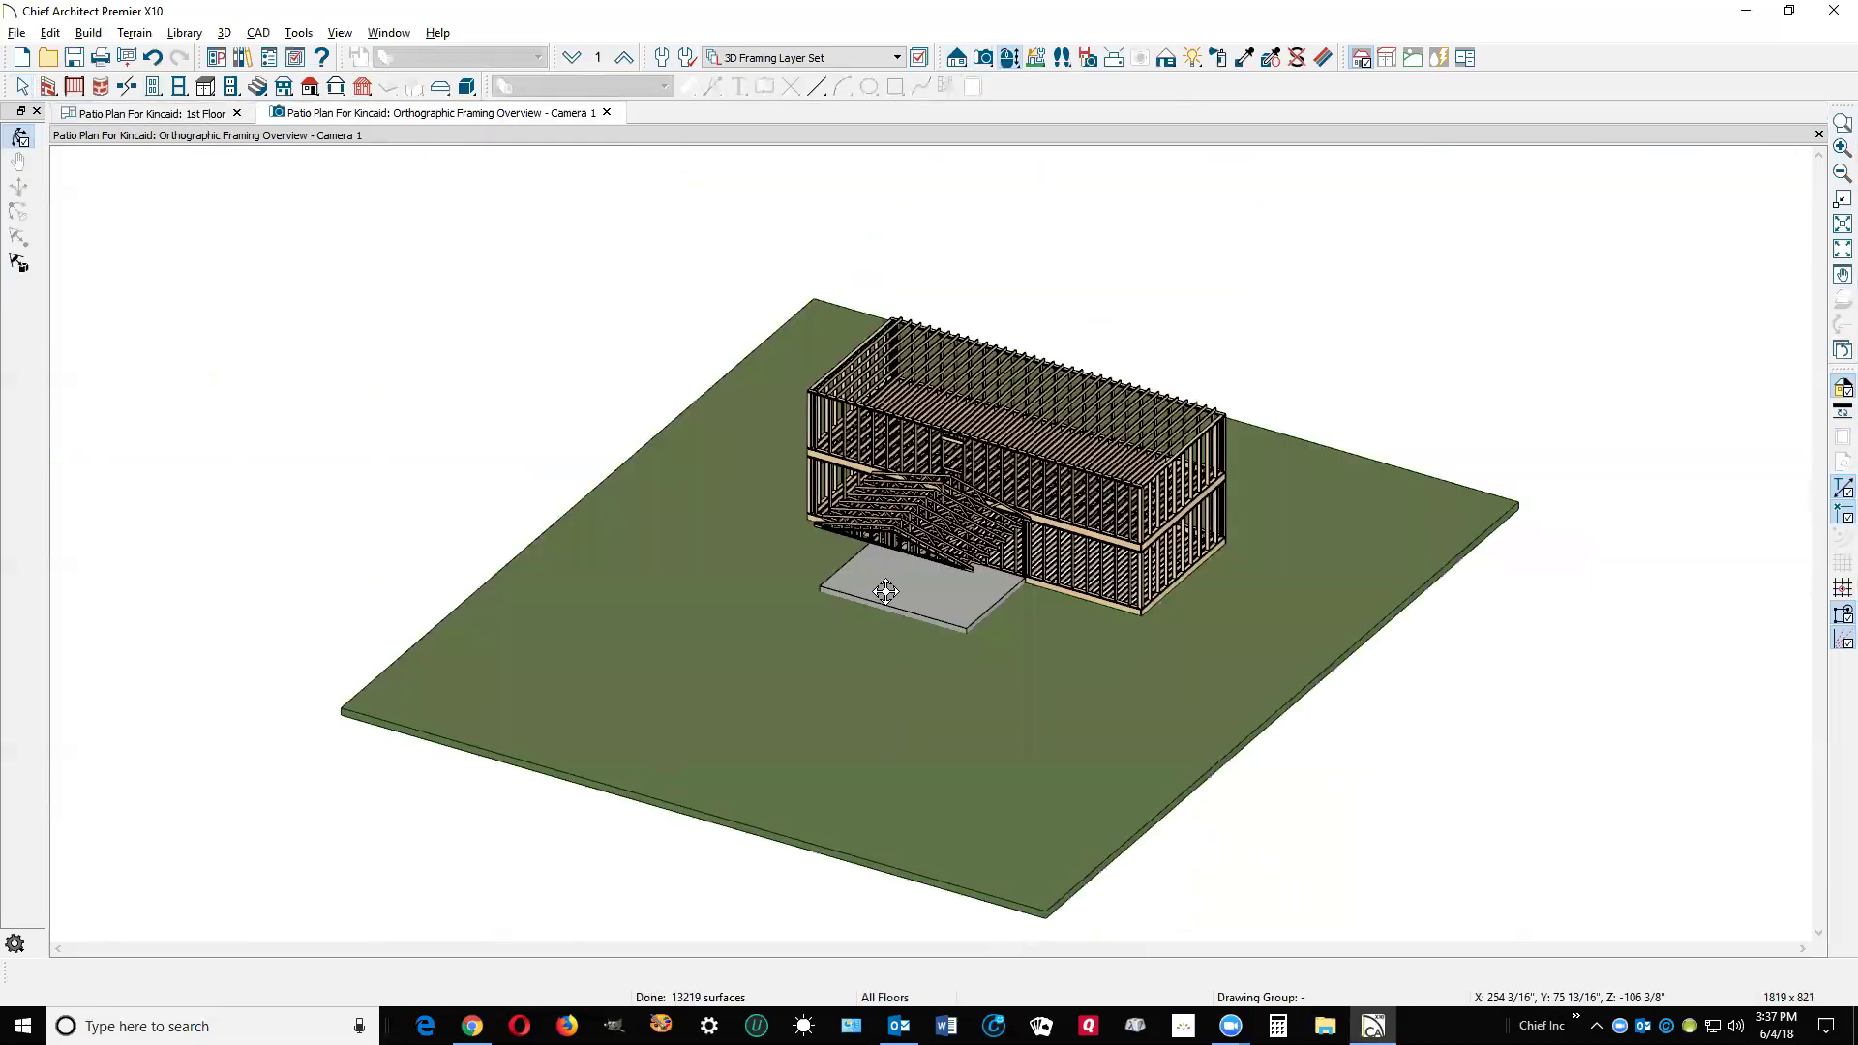
{"action": "left_click_drag", "start_coordinate": [1008, 548], "coordinate": [936, 519]}
{"action": "scroll", "coordinate": [920, 523], "scroll_direction": "up", "scroll_amount": 4}
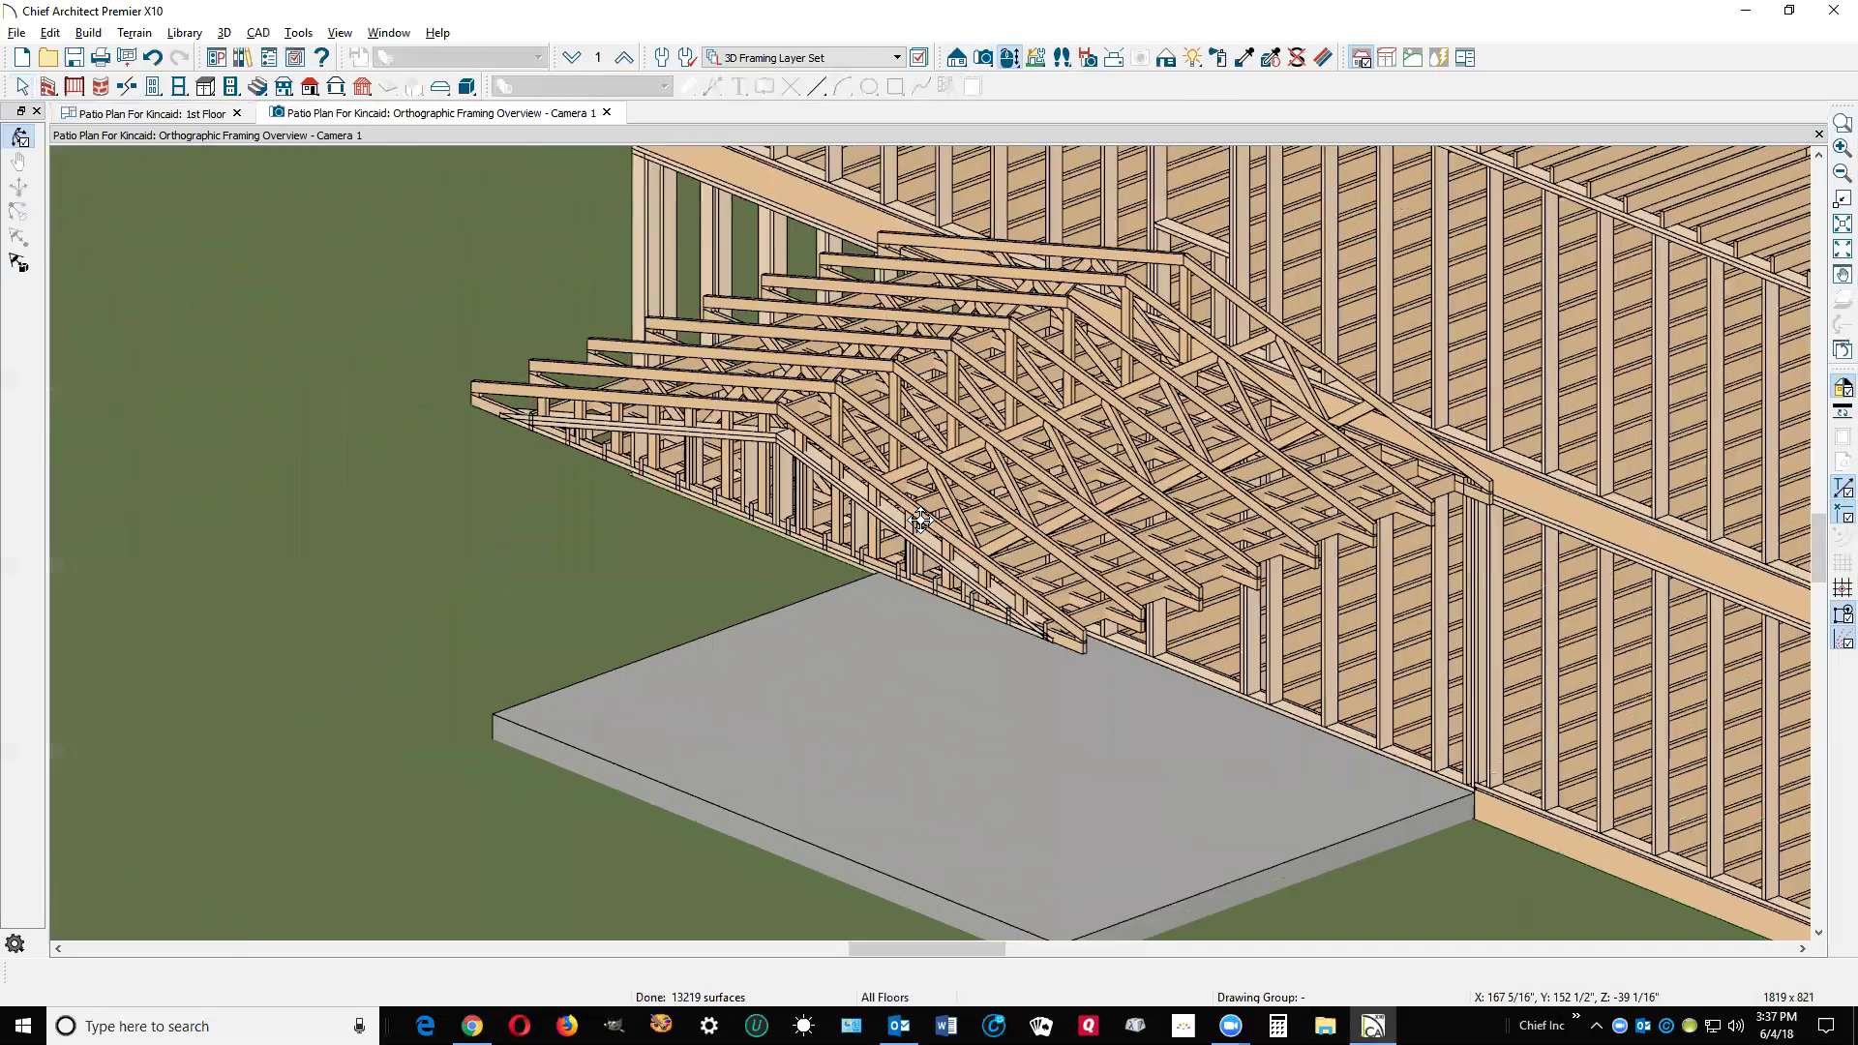
{"action": "scroll", "coordinate": [920, 523], "scroll_direction": "up", "scroll_amount": 1}
Delete sloping gable wall plates behind the patio's end truss, agreeing to turn off Automatic Wall Framing.
{"action": "key", "text": "space"}
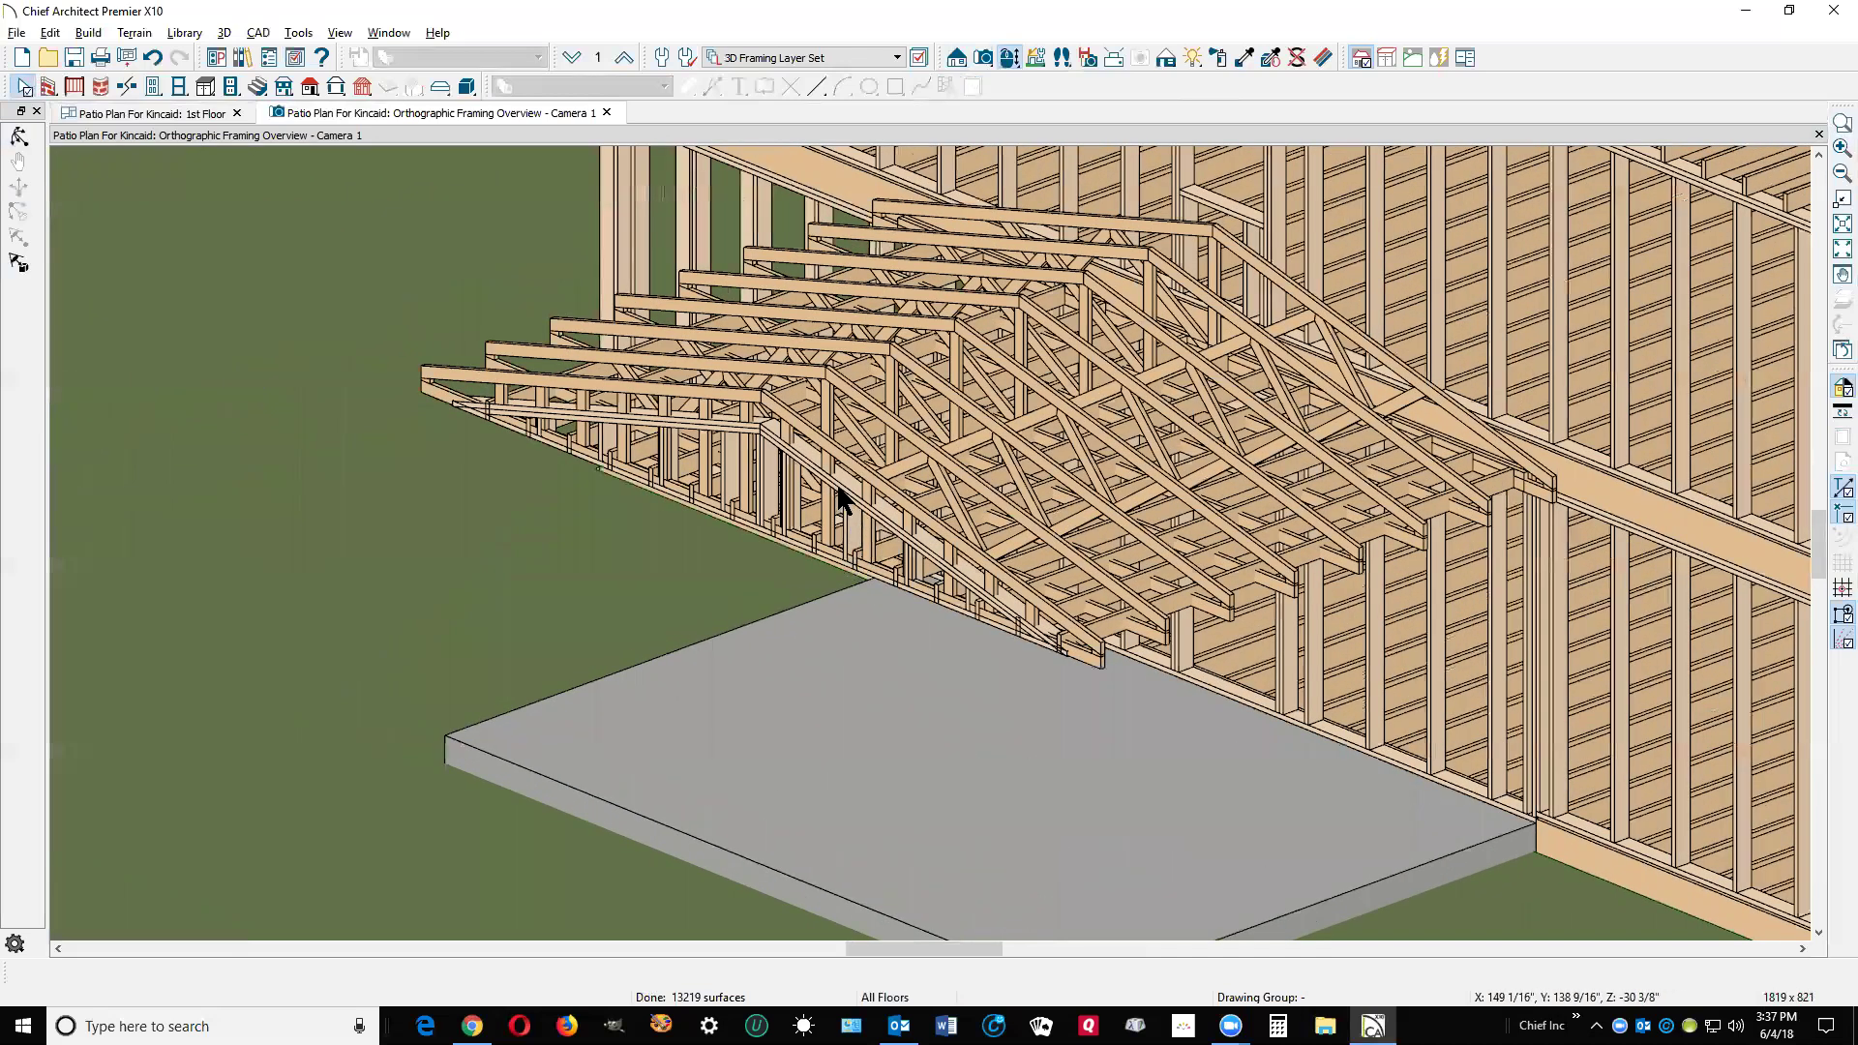
{"action": "left_click", "coordinate": [839, 515]}
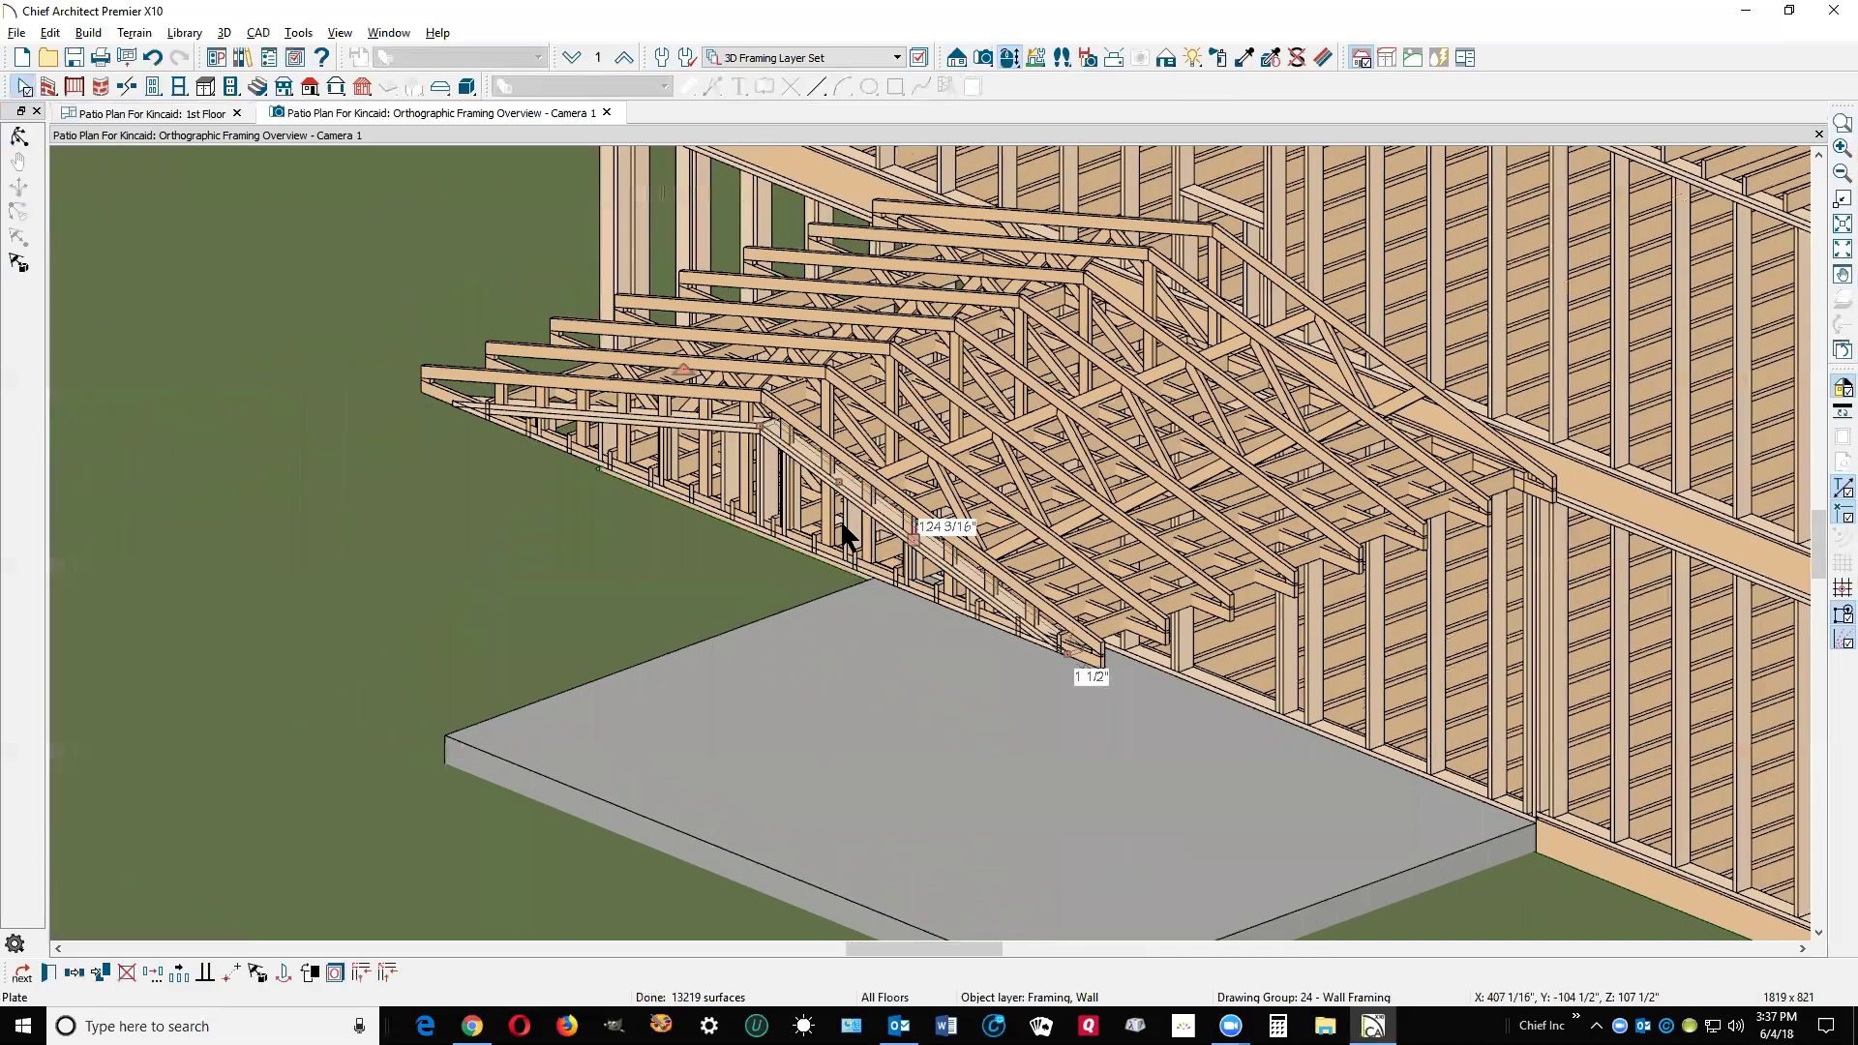
{"action": "key", "text": "Delete"}
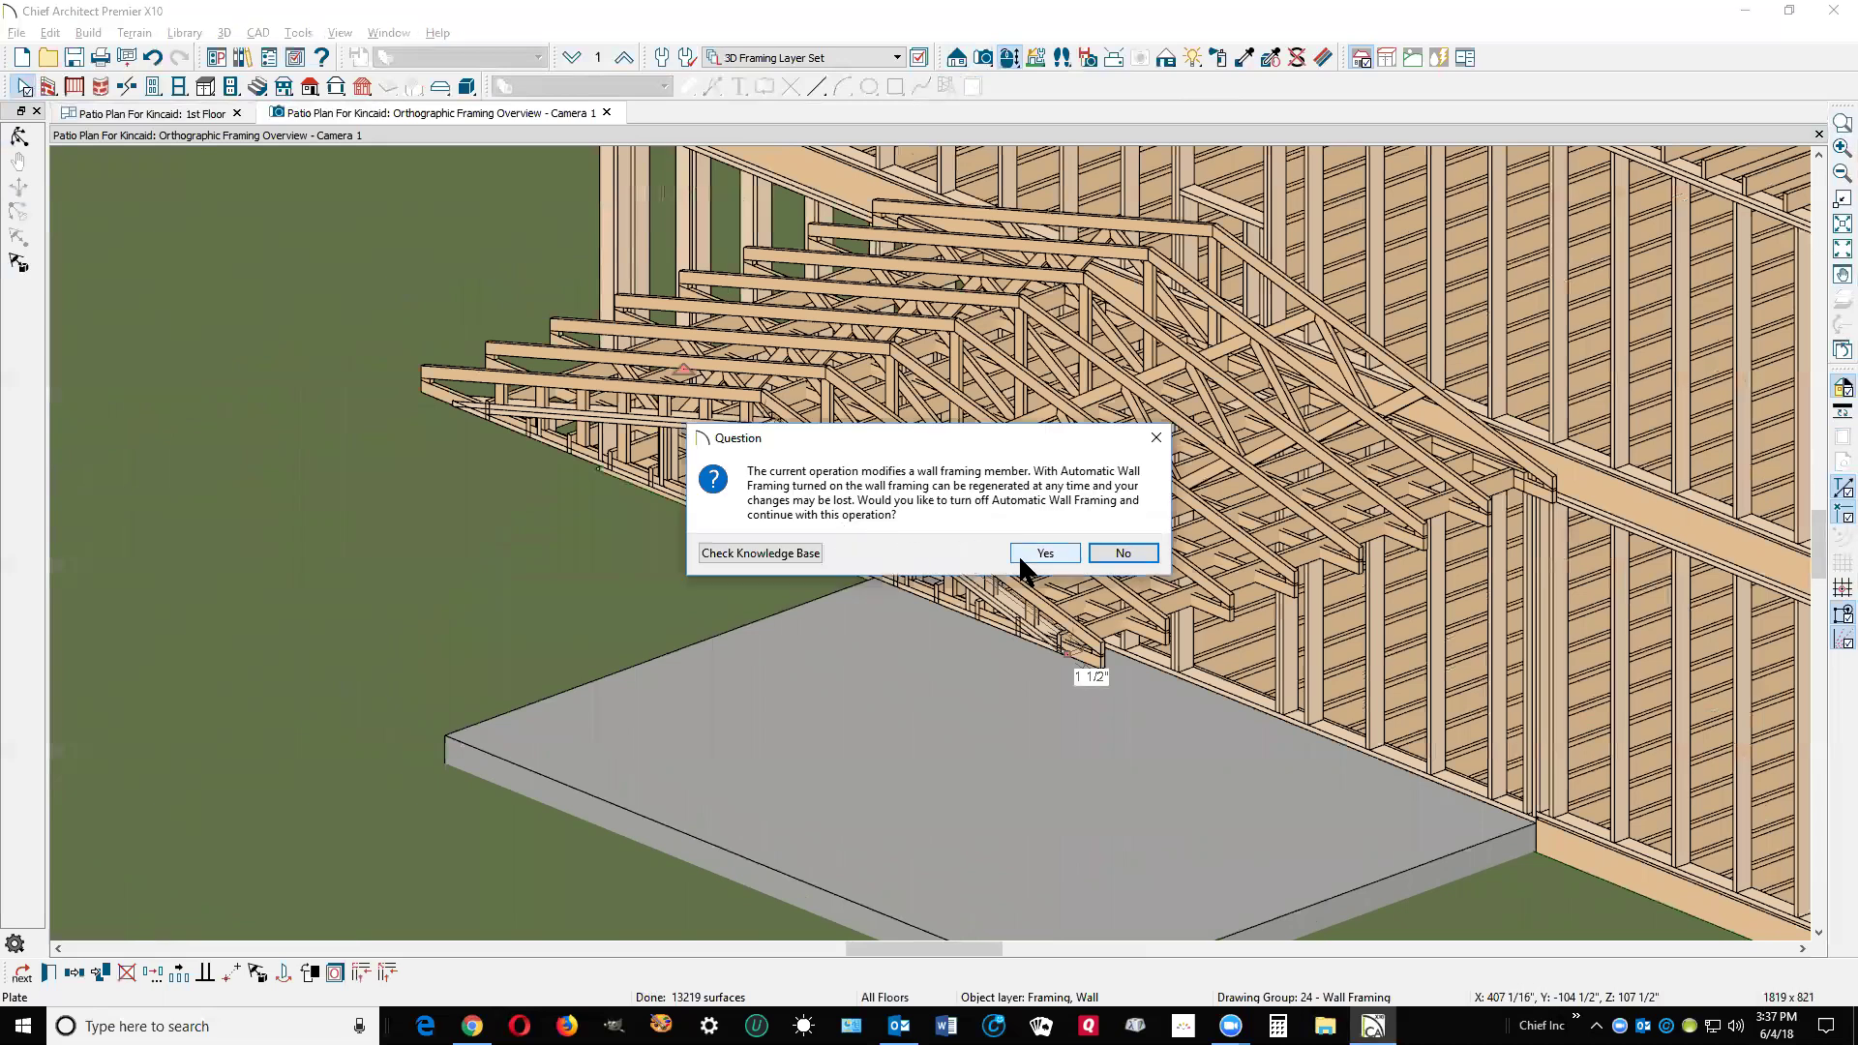
{"action": "left_click", "coordinate": [1043, 553]}
{"action": "left_click", "coordinate": [716, 420]}
{"action": "left_click", "coordinate": [716, 419]}
{"action": "left_click", "coordinate": [716, 420]}
{"action": "left_click", "coordinate": [729, 441]}
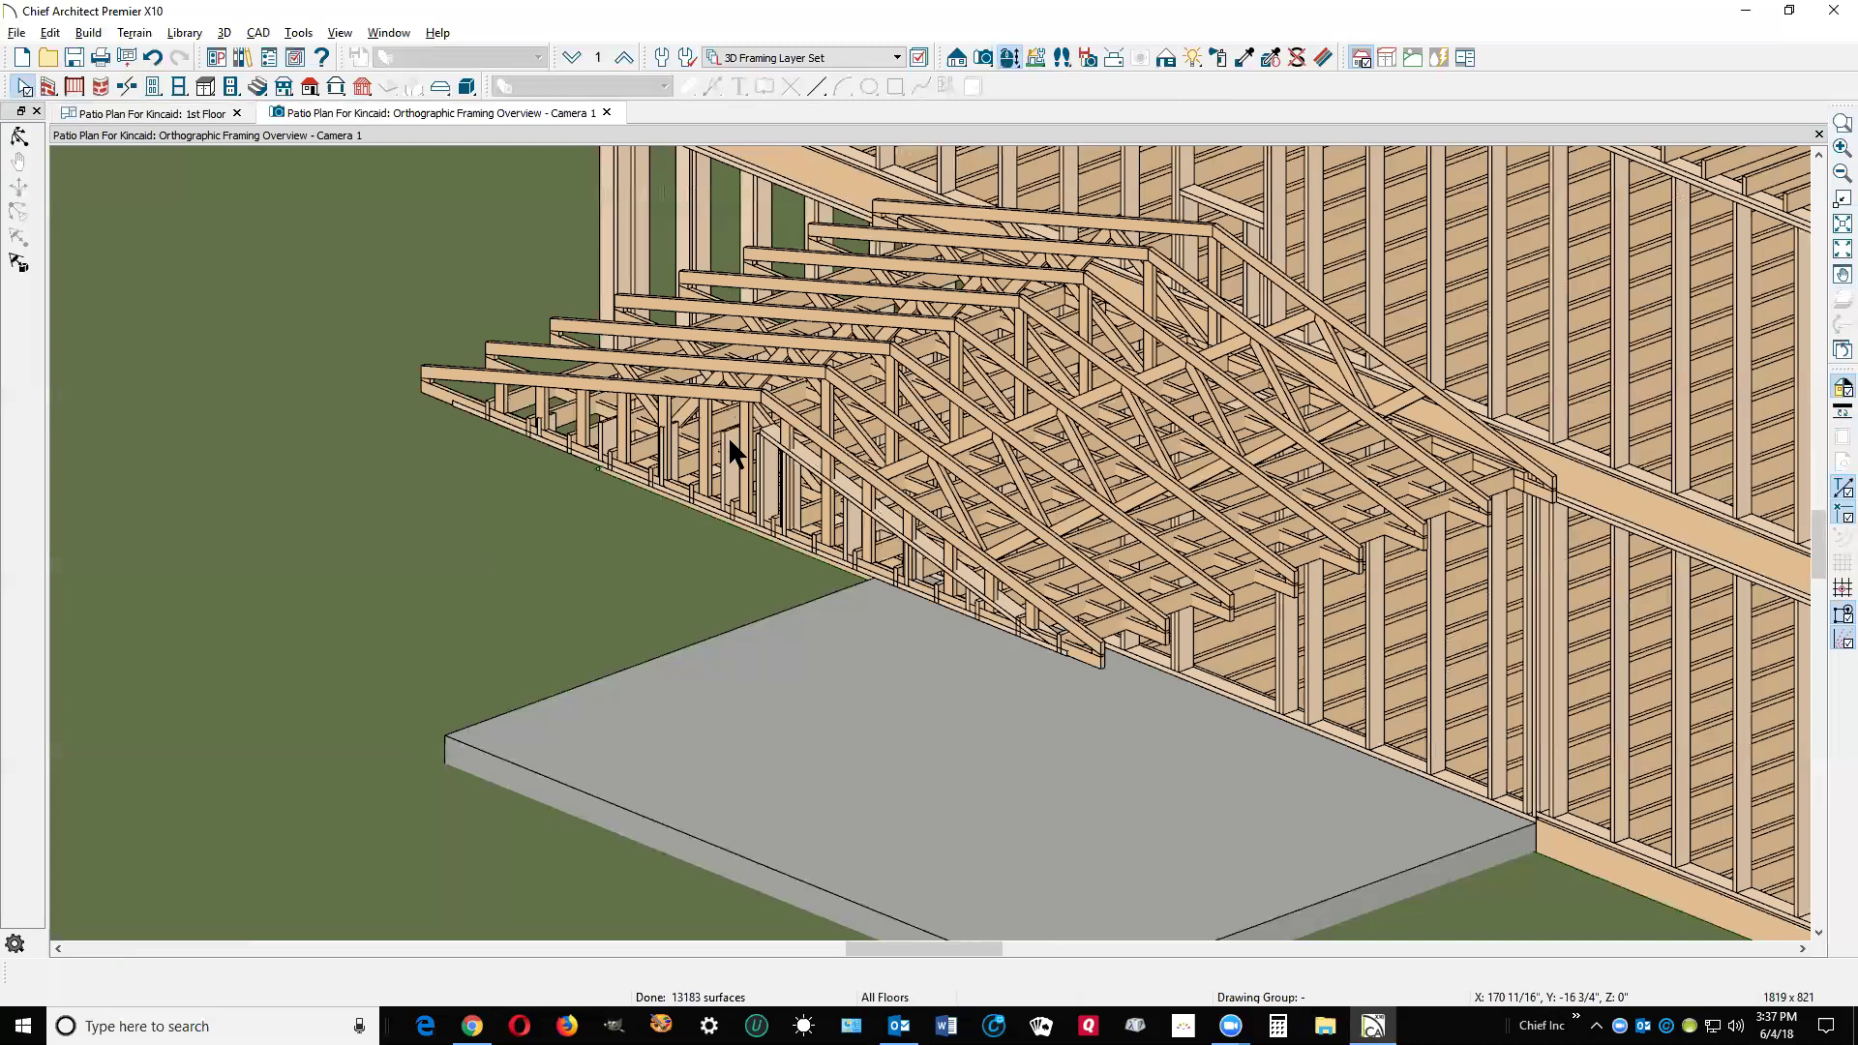
Delete the remaining sloping gable plate and the redundant wall studs near the ridge behind the end truss.
{"action": "left_click", "coordinate": [728, 455]}
{"action": "left_click", "coordinate": [731, 463]}
{"action": "left_click", "coordinate": [763, 469]}
{"action": "left_click", "coordinate": [815, 471]}
{"action": "left_click", "coordinate": [812, 470]}
{"action": "key", "text": "Delete"}
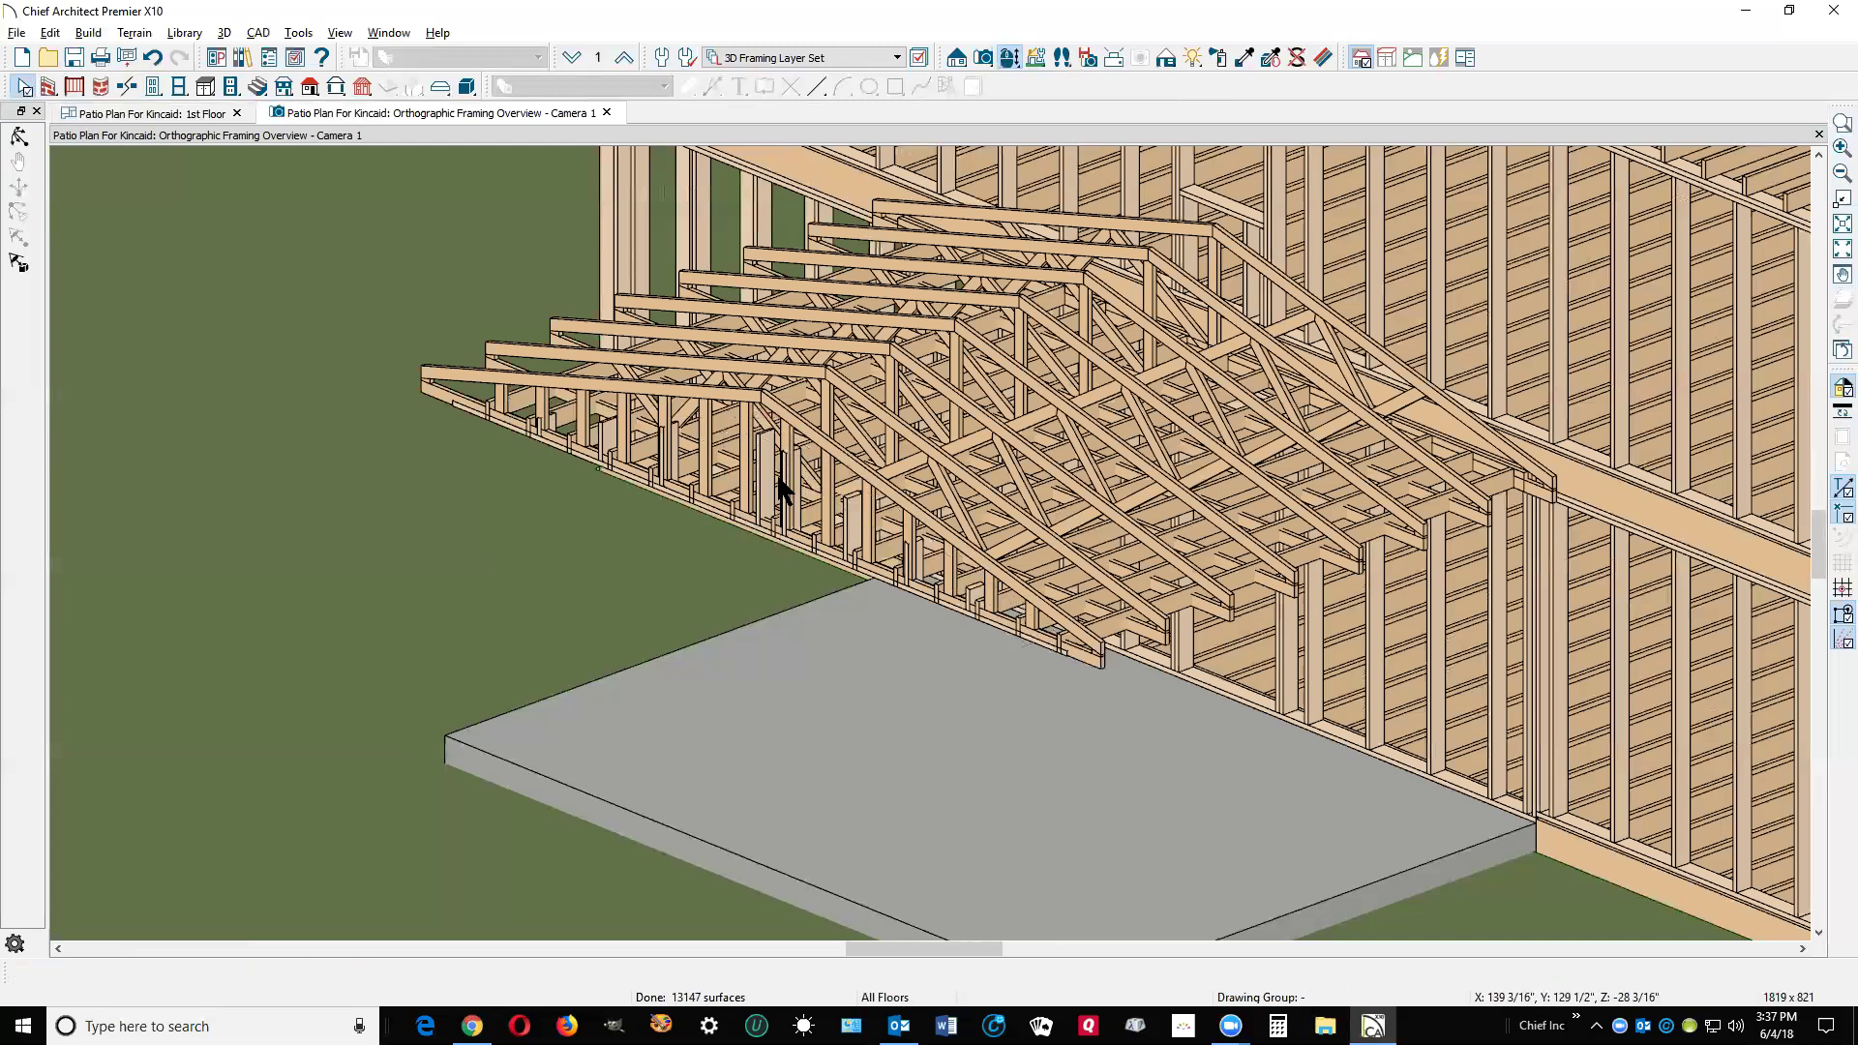
{"action": "key", "text": "Delete"}
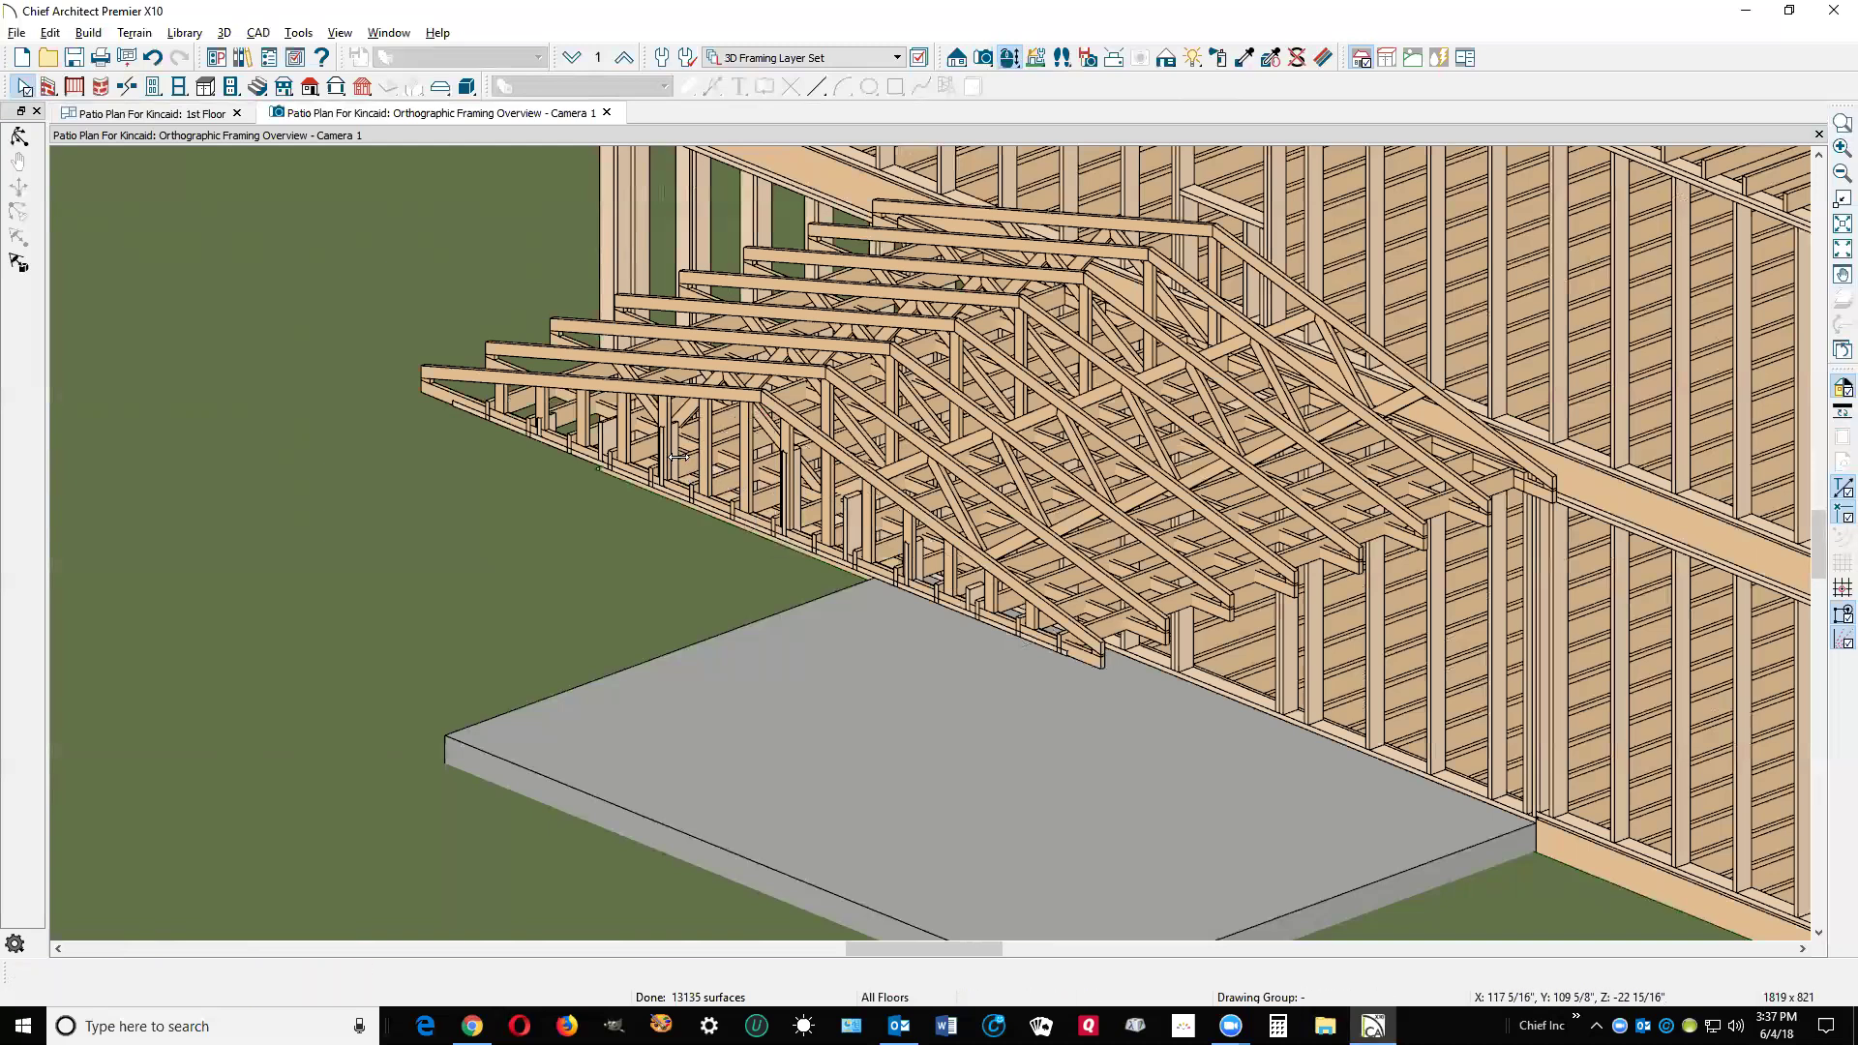
{"action": "left_click", "coordinate": [678, 449]}
{"action": "left_click", "coordinate": [681, 445]}
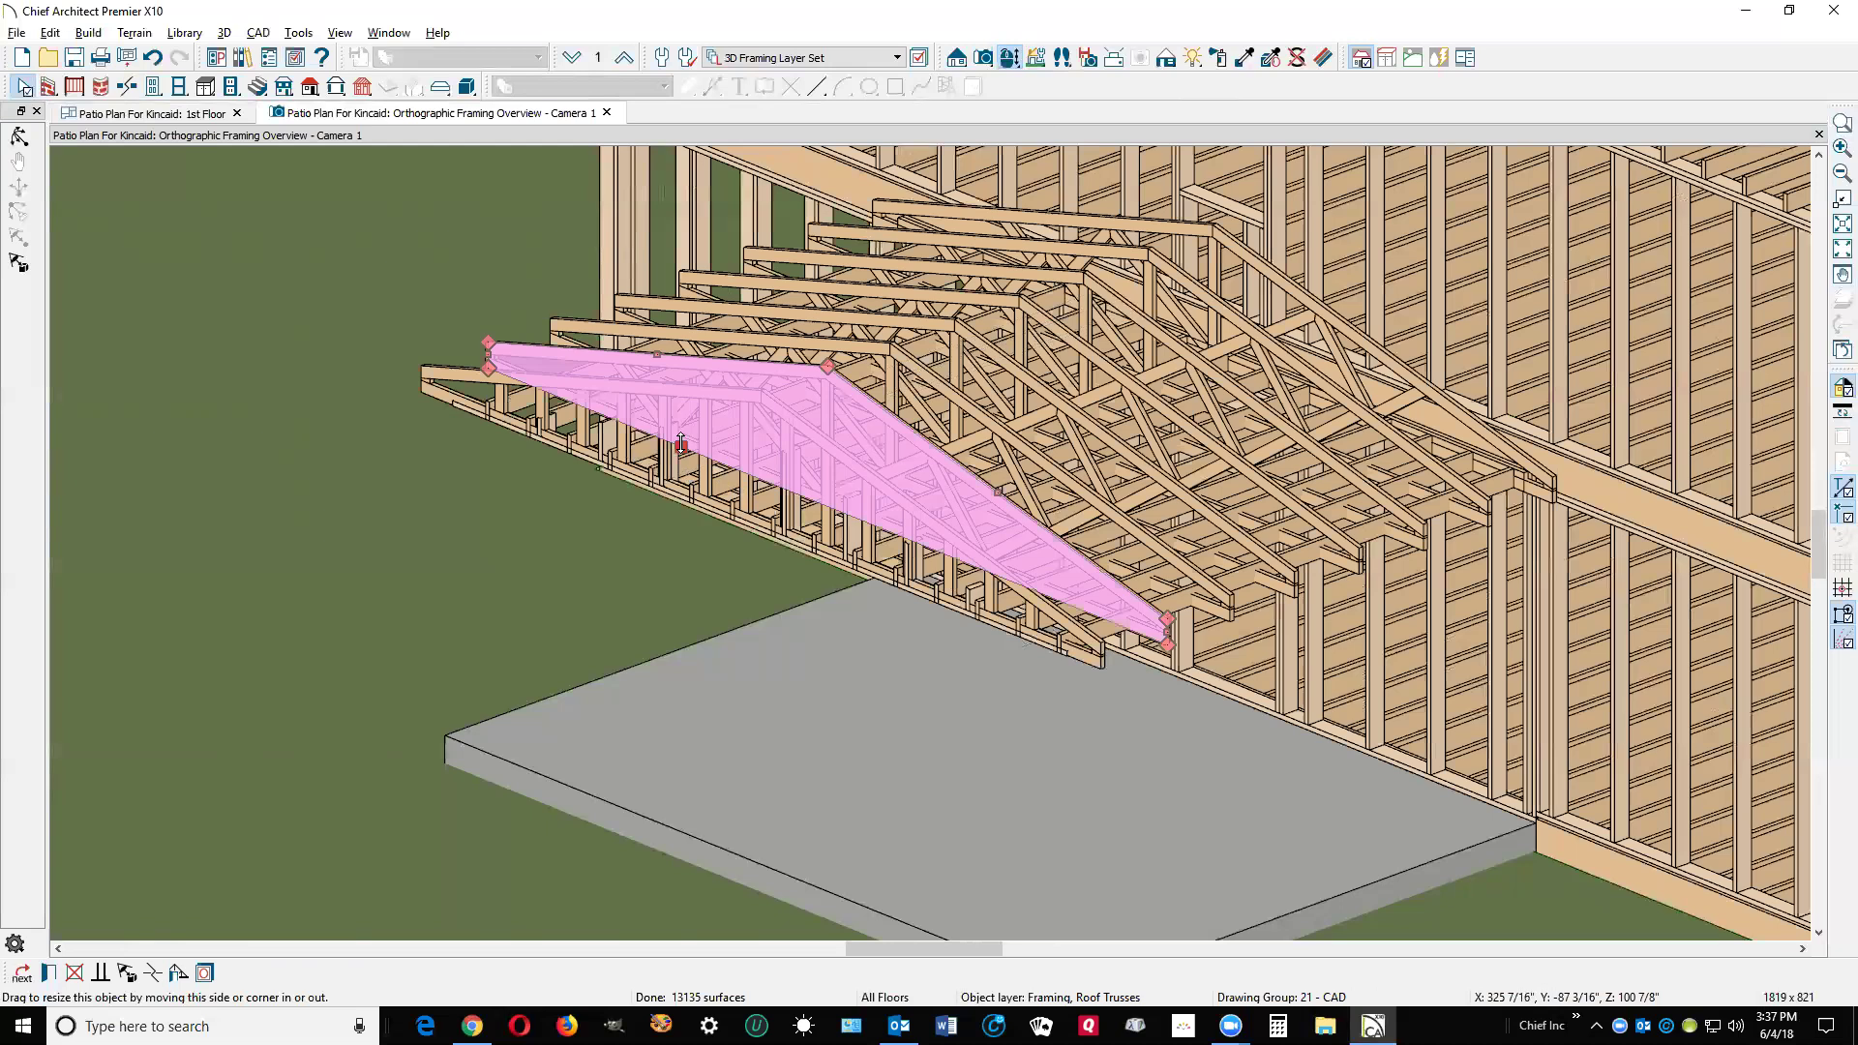
{"action": "key", "text": "Escape"}
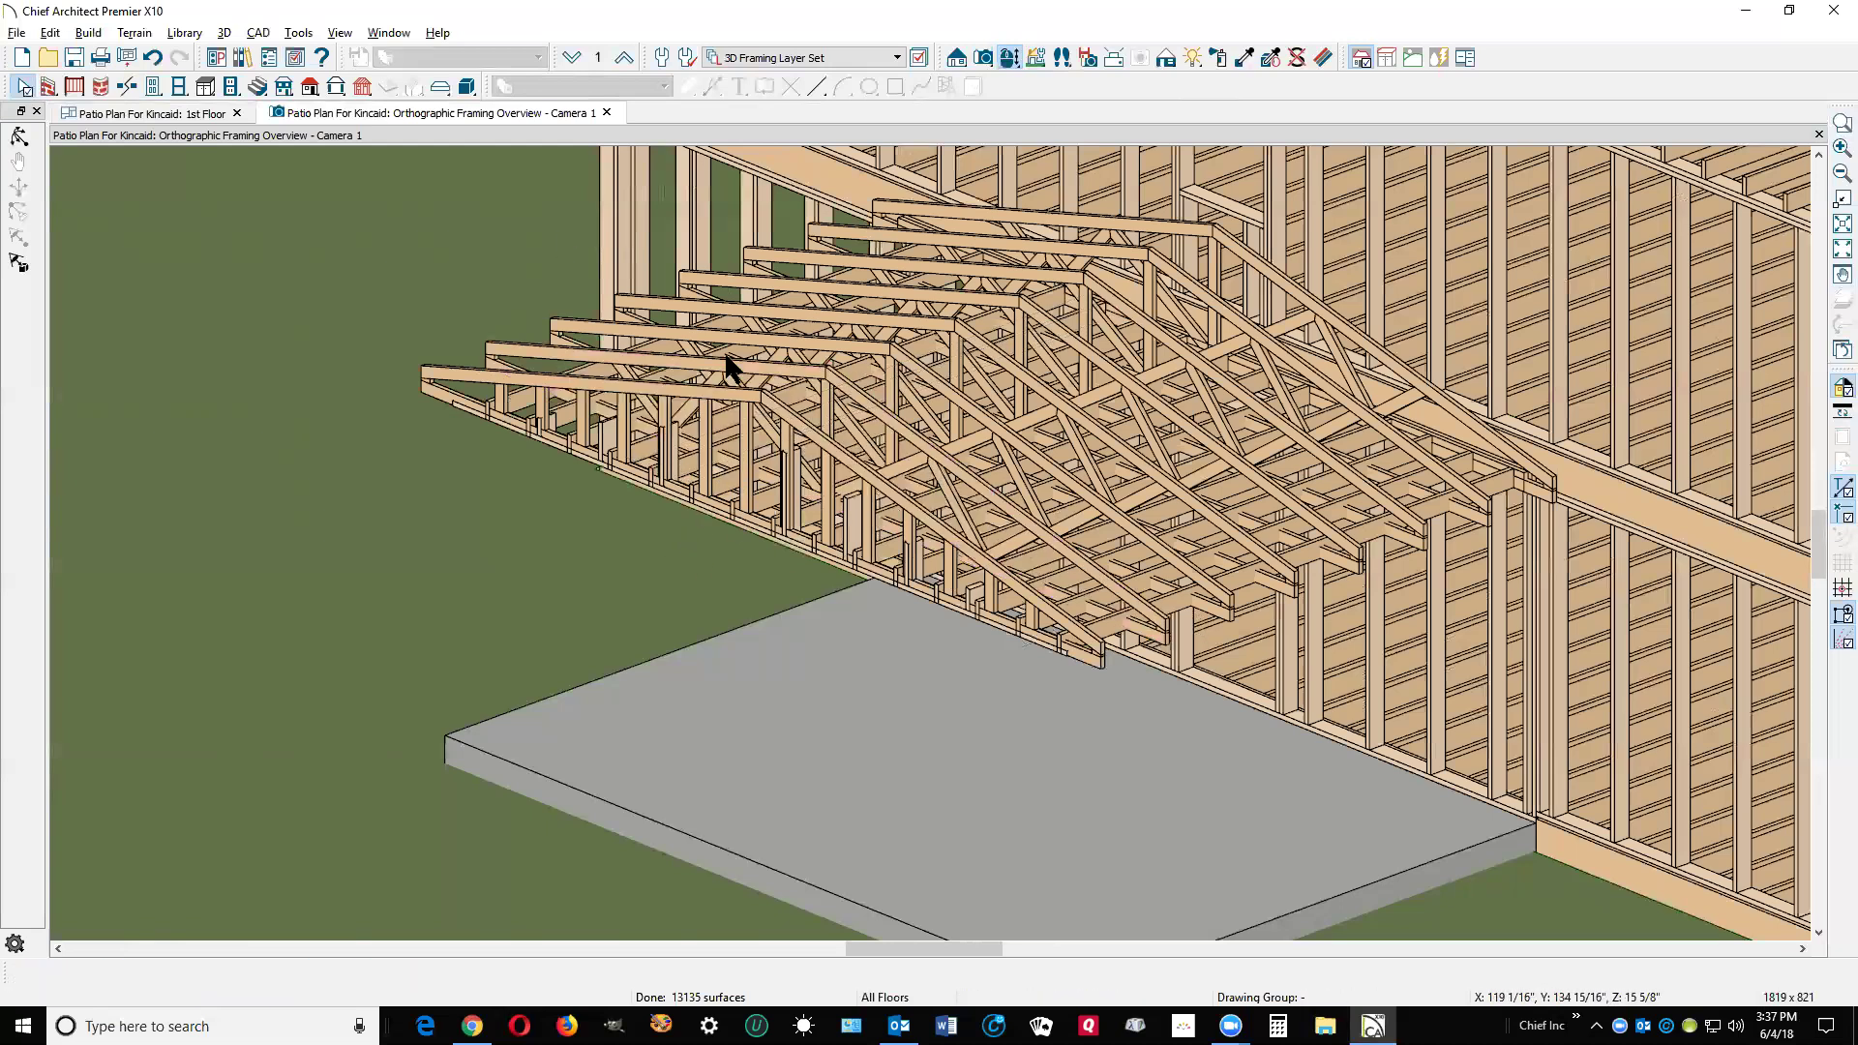
In the Build Framing settings, enable Build Ceiling Framing above floor 1 and Build Wall Framing.
{"action": "scroll", "coordinate": [194, 187], "scroll_direction": "up", "scroll_amount": 1}
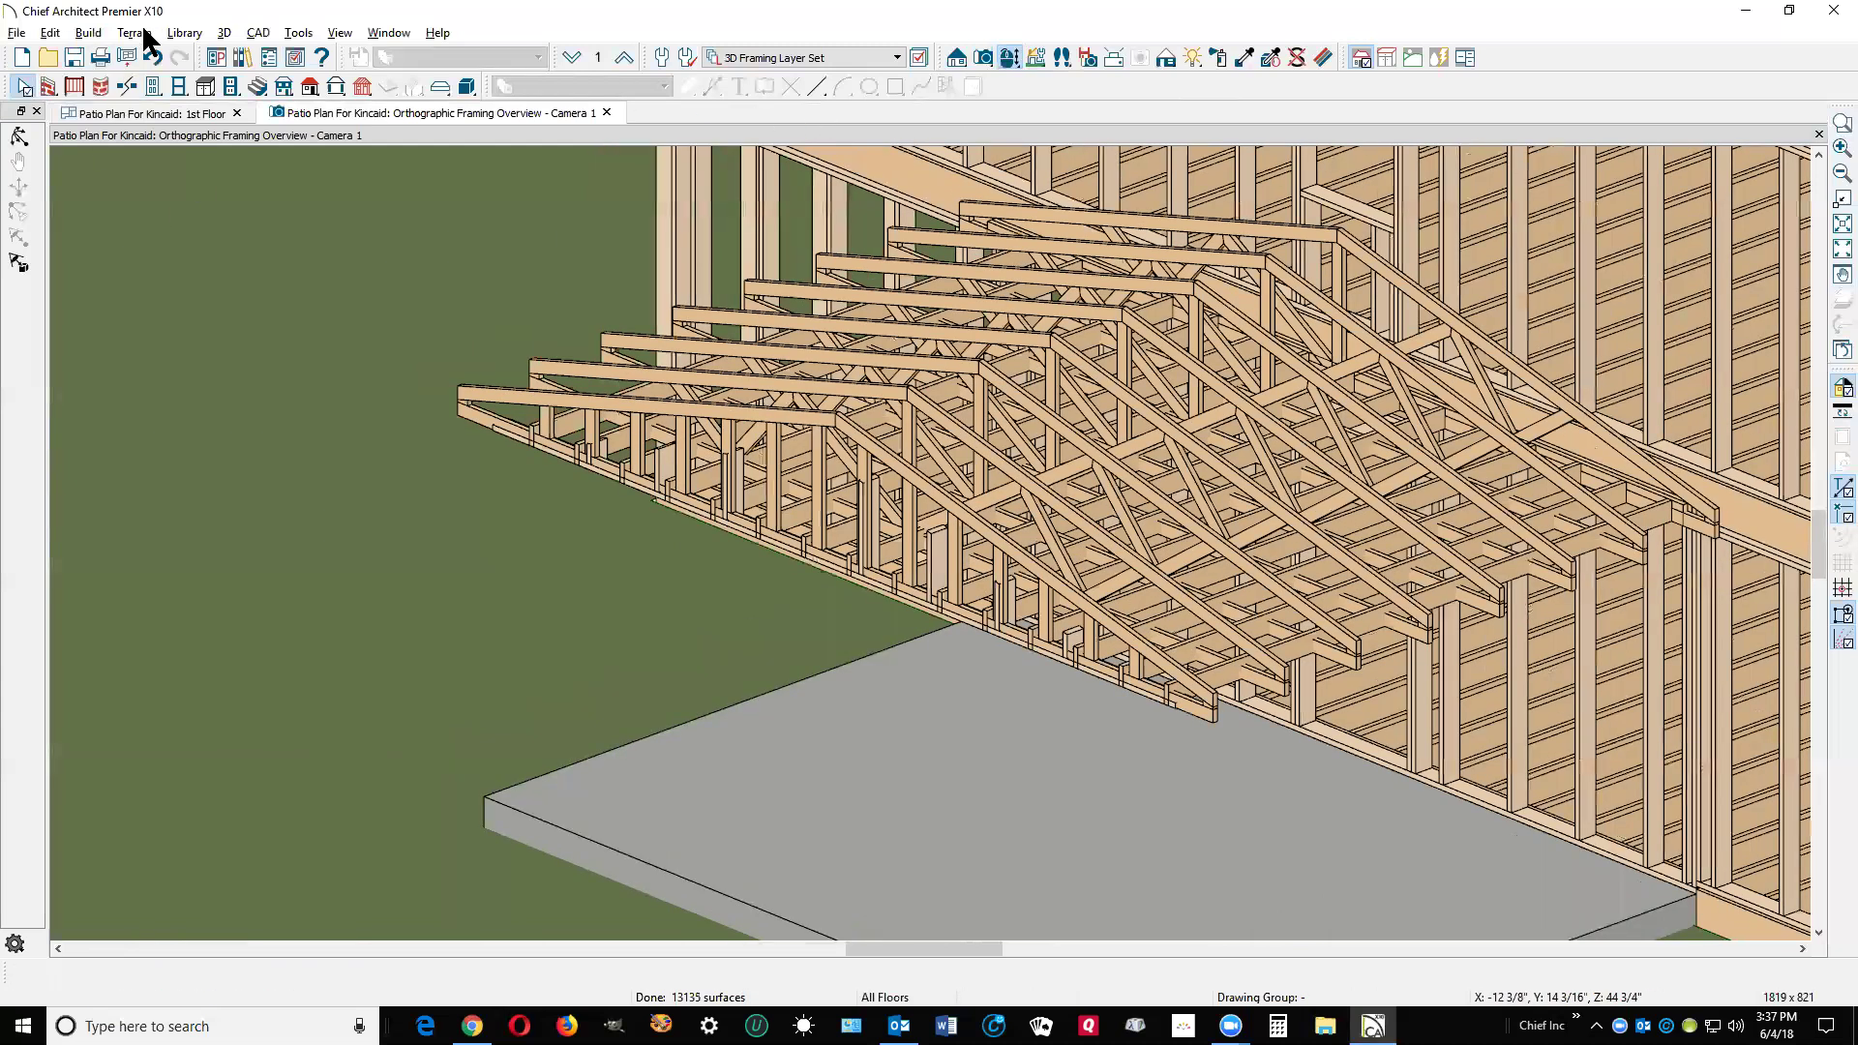
{"action": "left_click", "coordinate": [89, 33]}
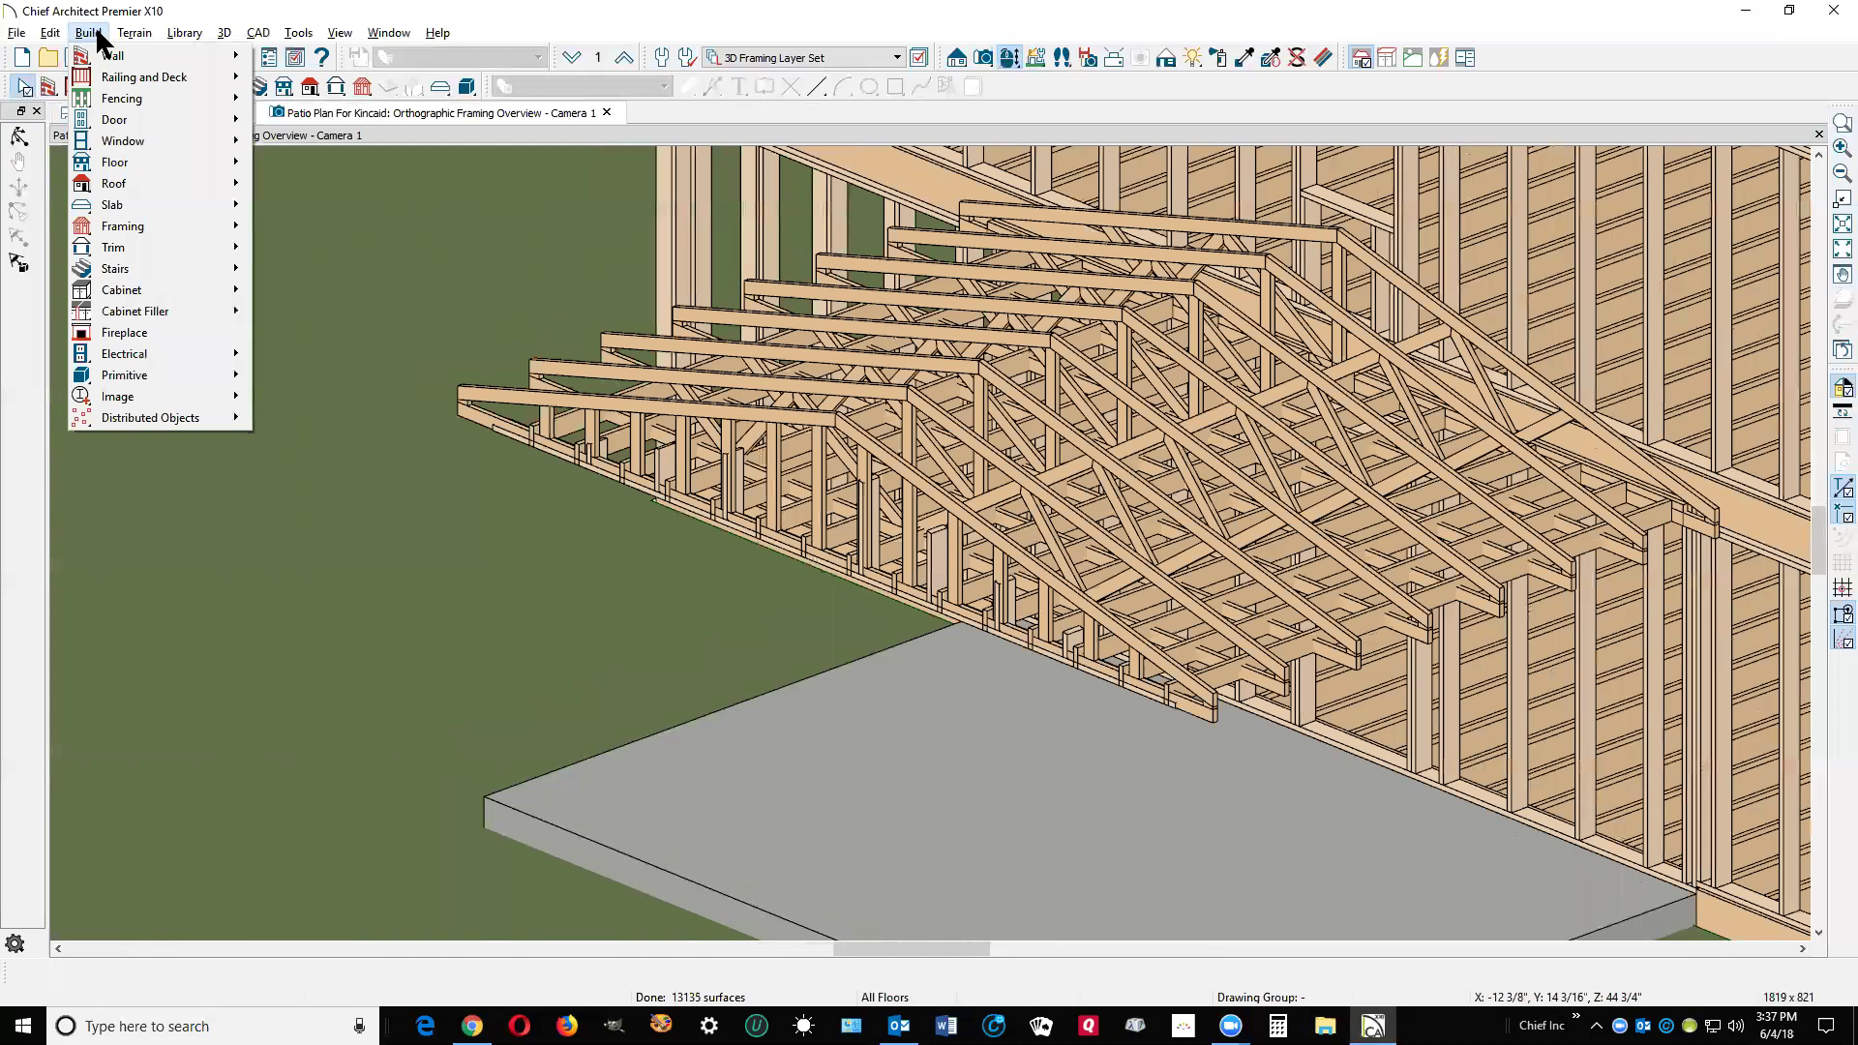
{"action": "mouse_move", "coordinate": [236, 230]}
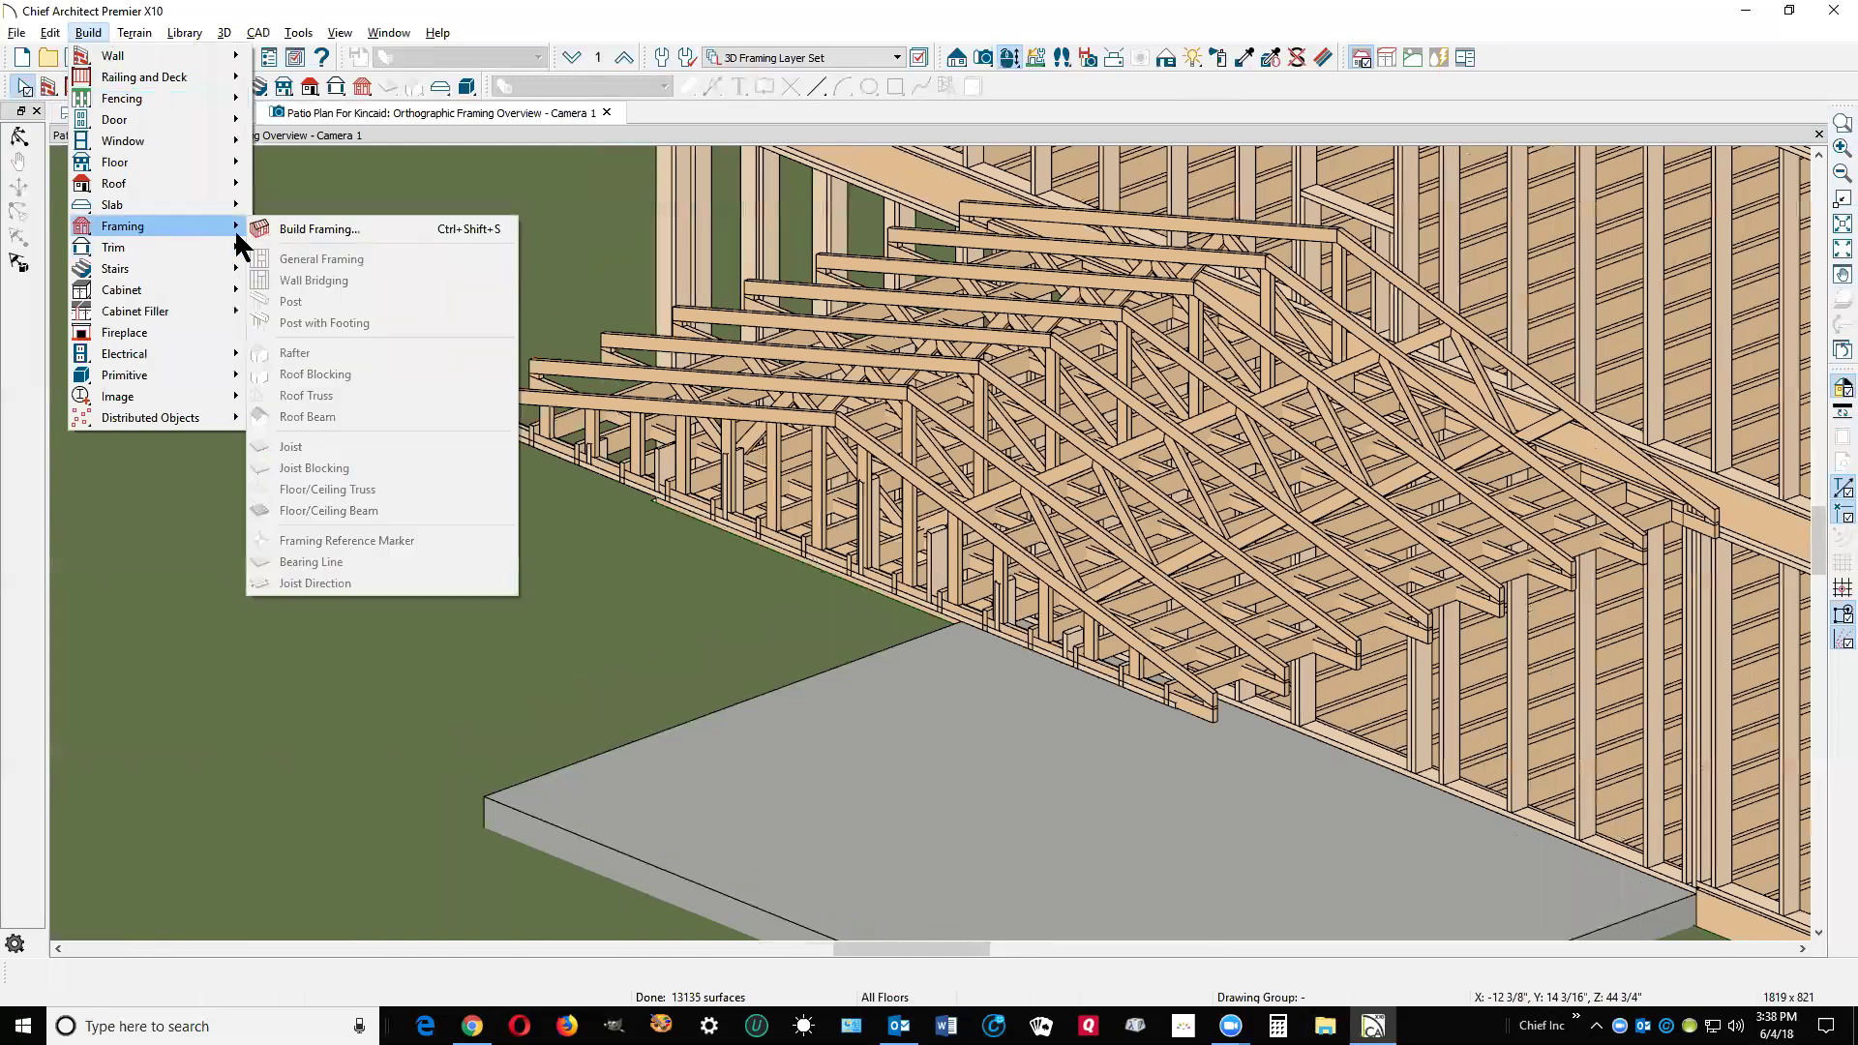
{"action": "left_click", "coordinate": [331, 231]}
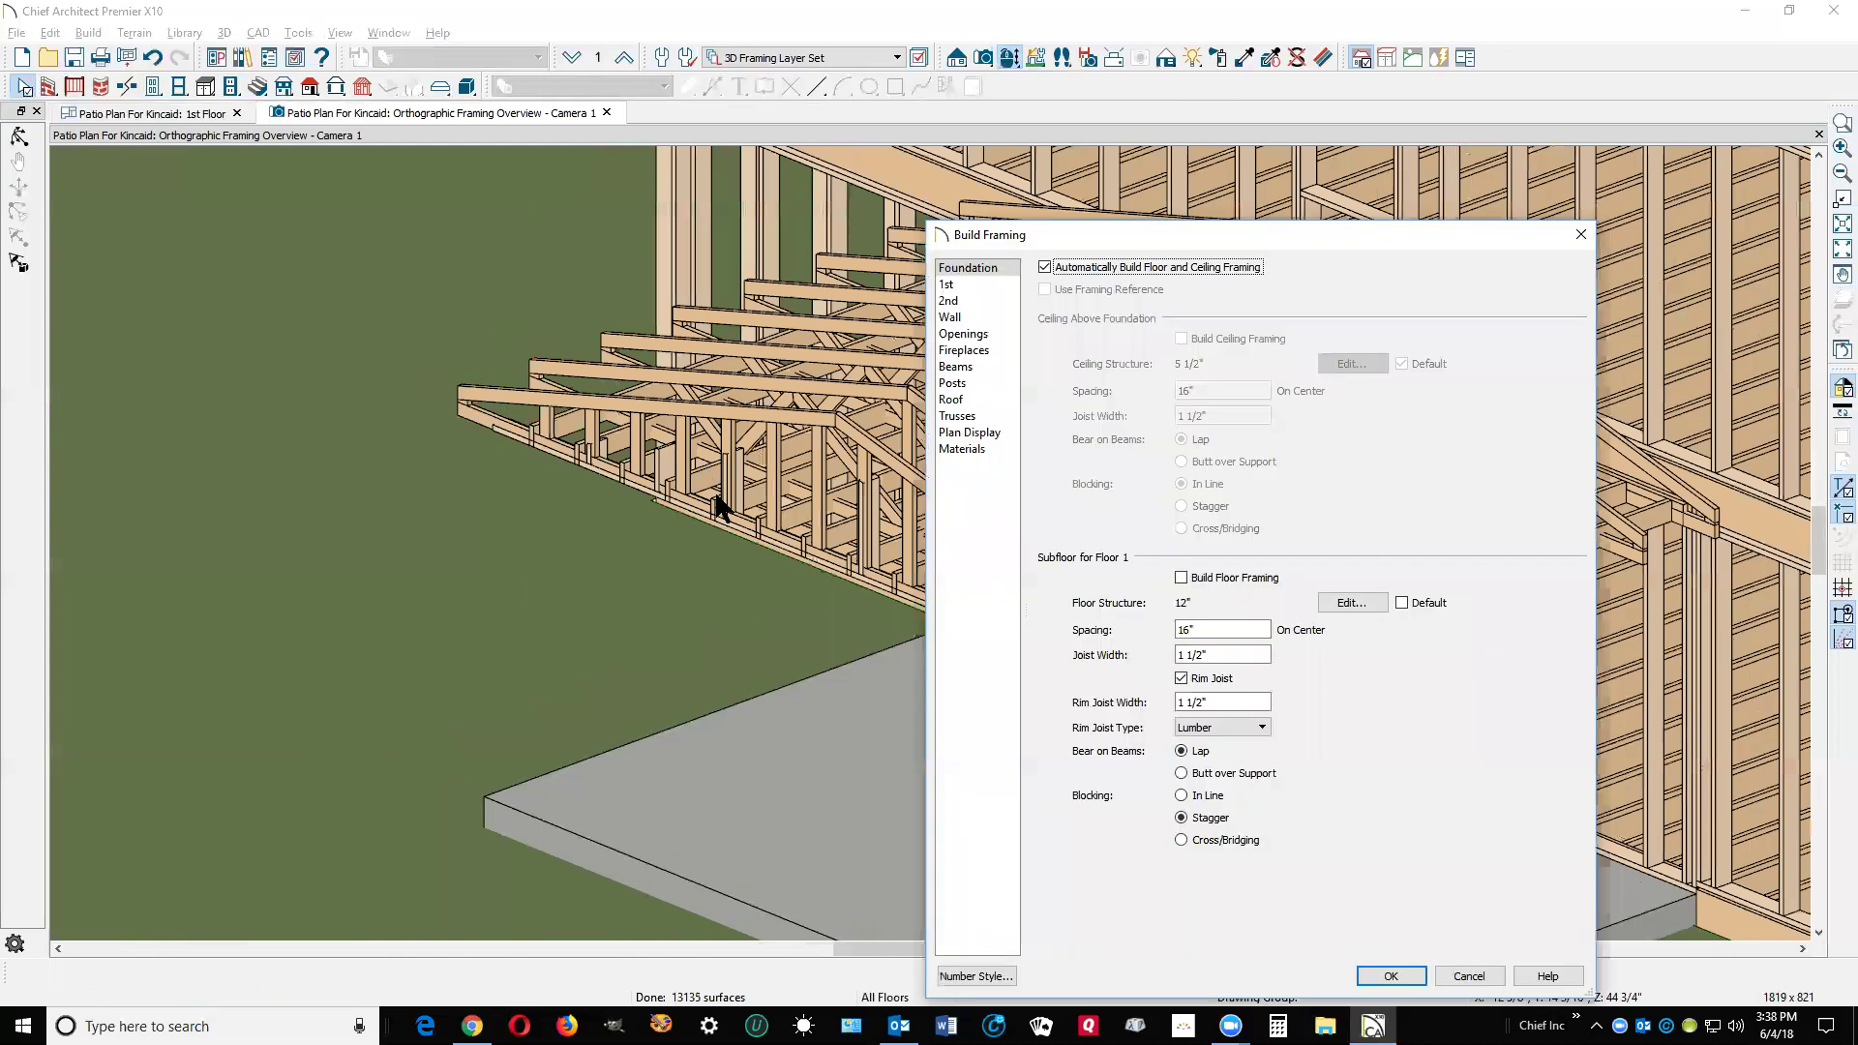
{"action": "left_click", "coordinate": [946, 285]}
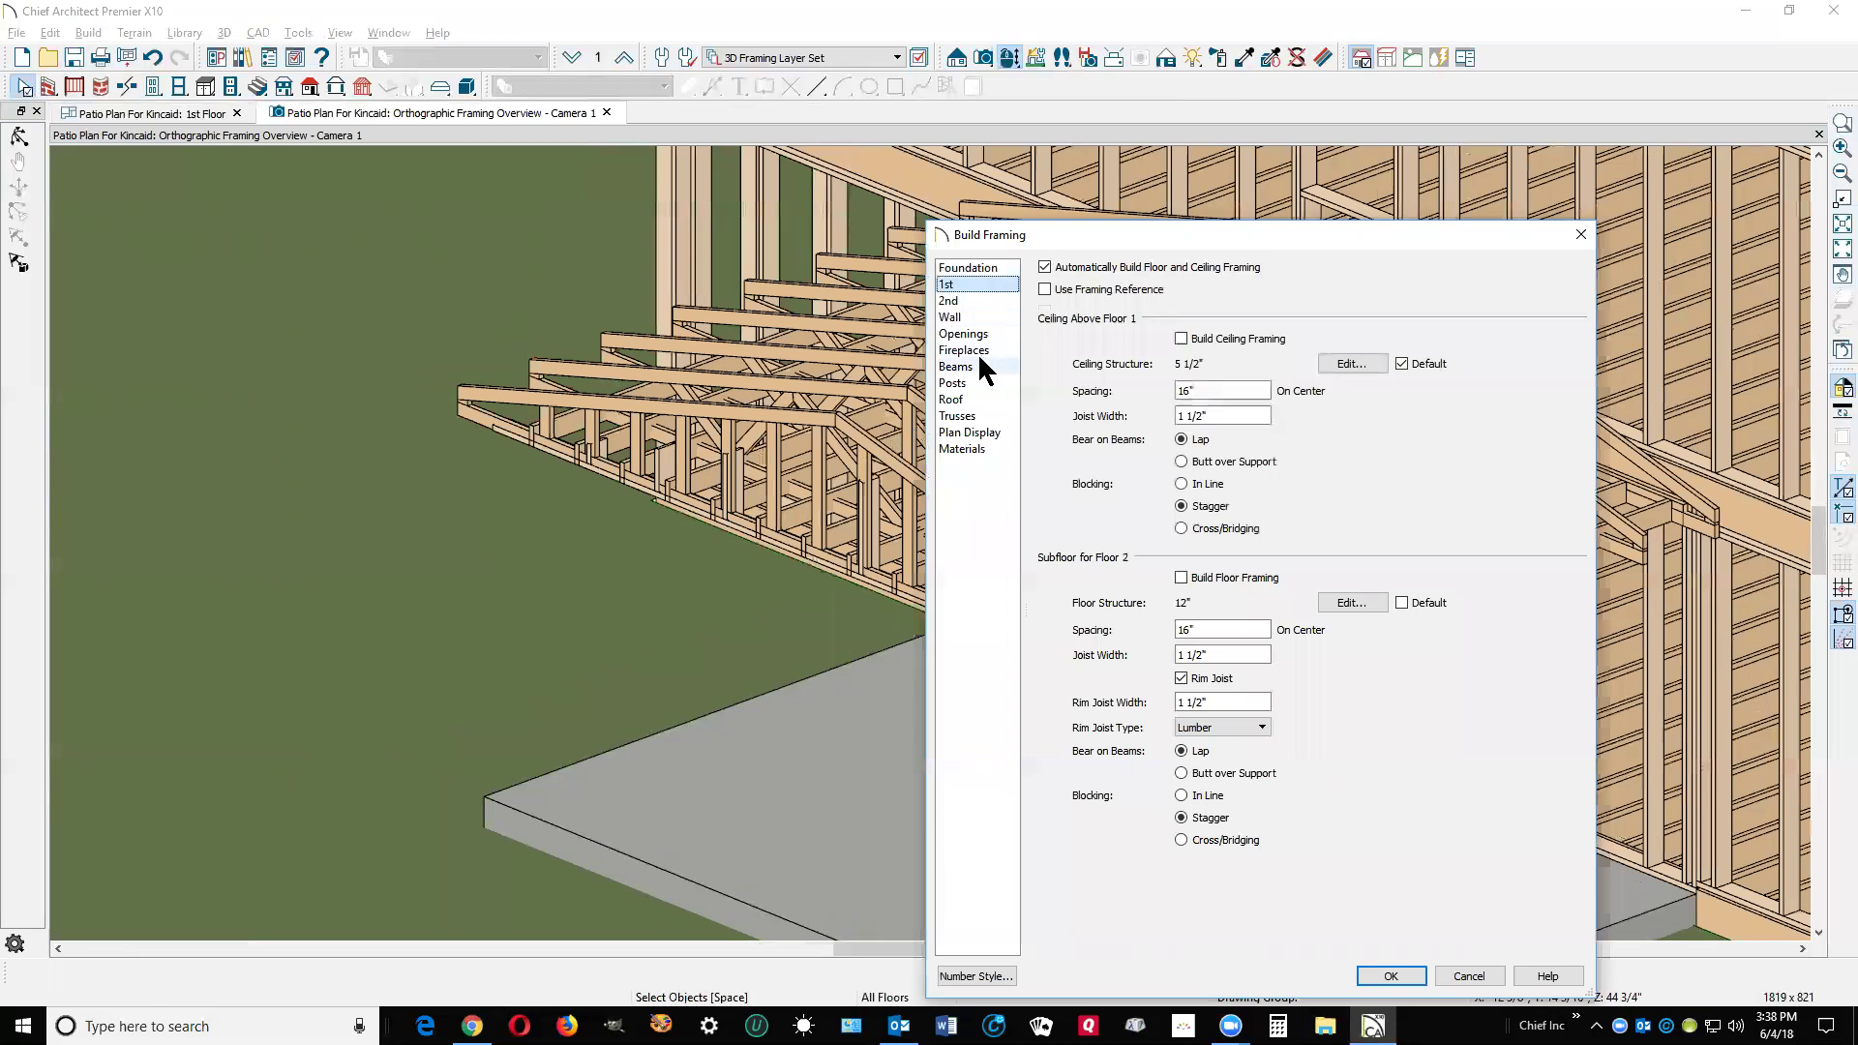
{"action": "left_click", "coordinate": [1183, 339]}
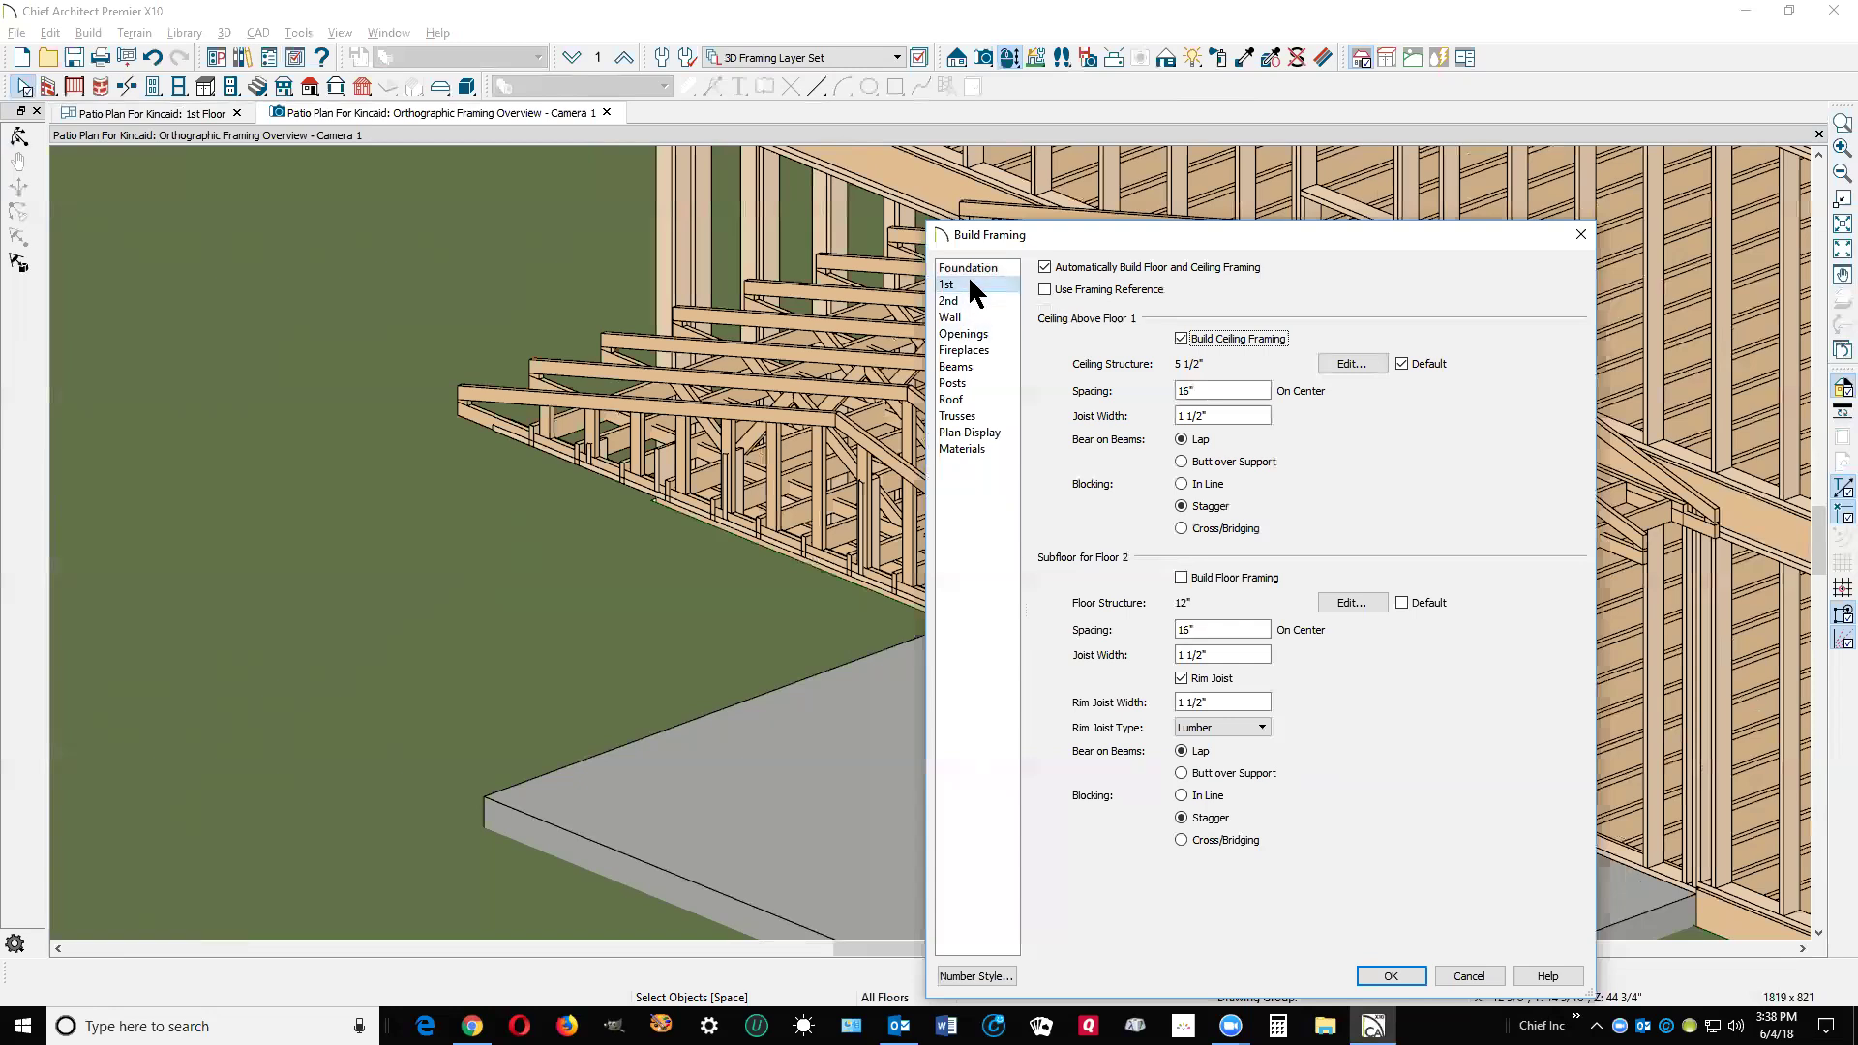
{"action": "left_click", "coordinate": [951, 318]}
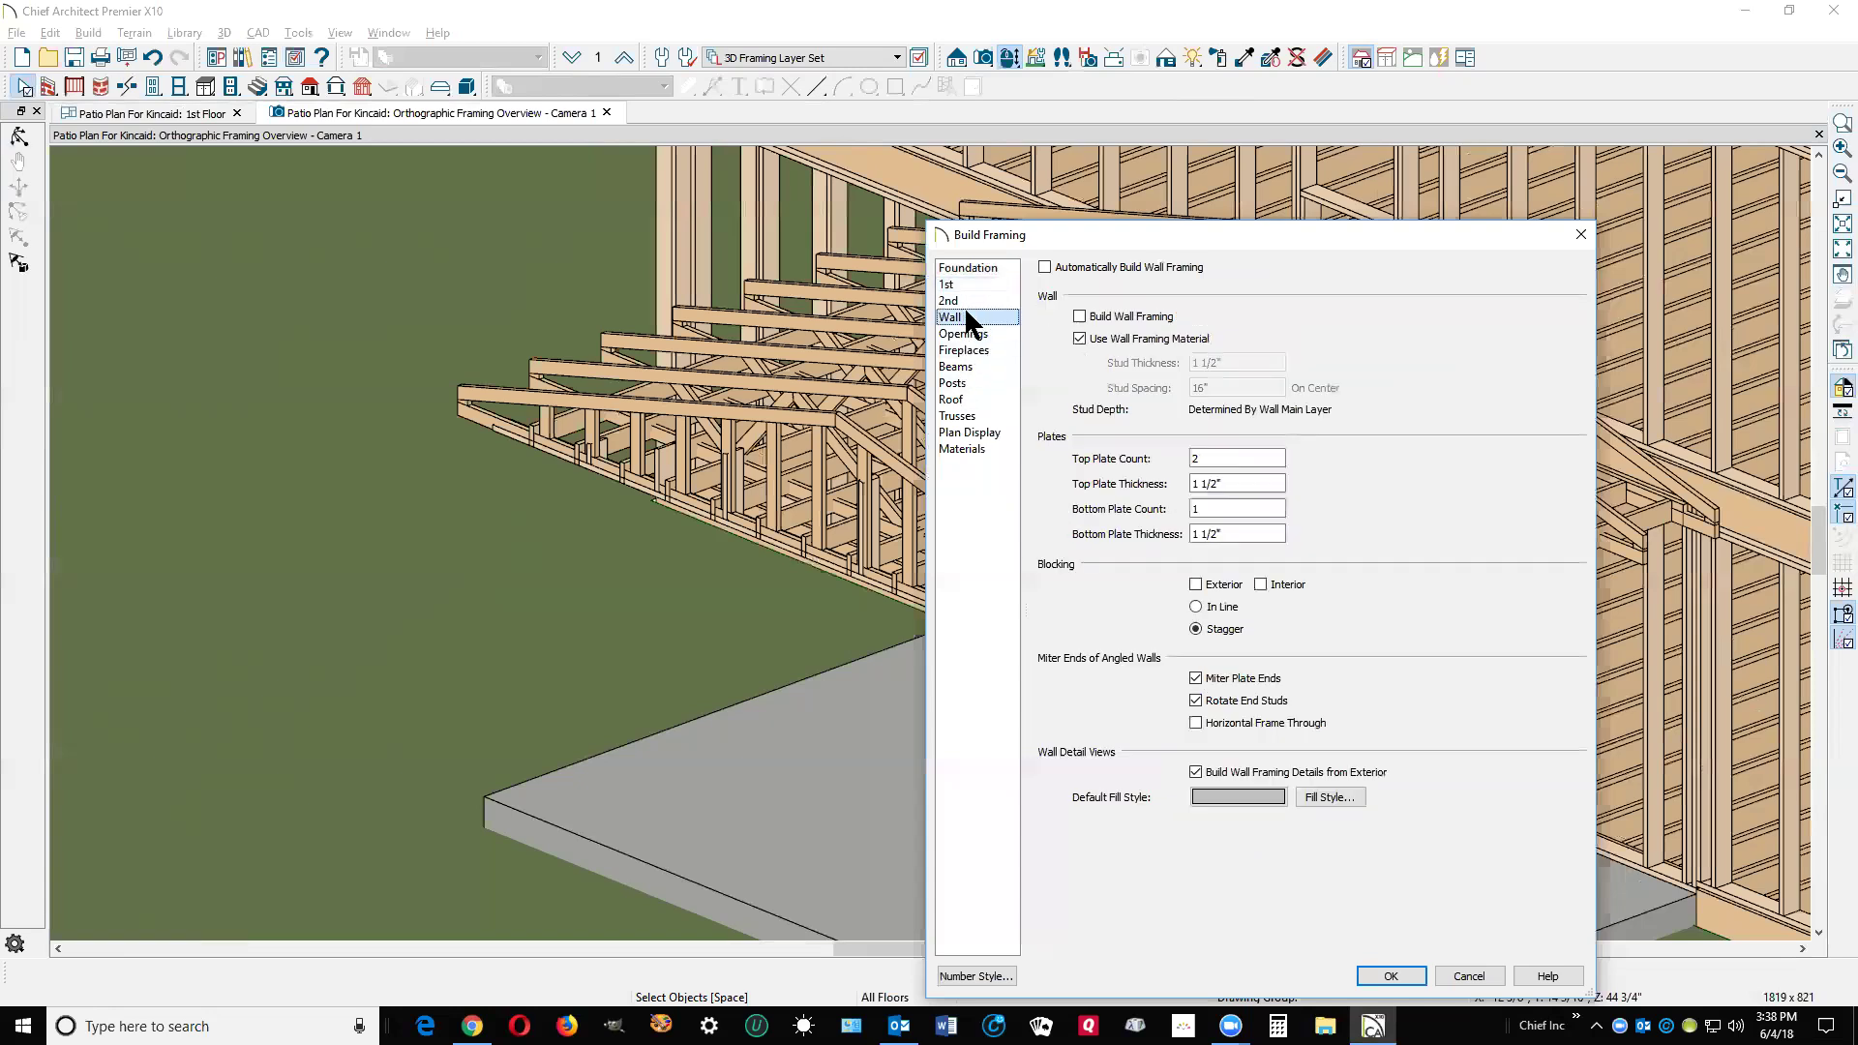
{"action": "left_click", "coordinate": [1112, 319]}
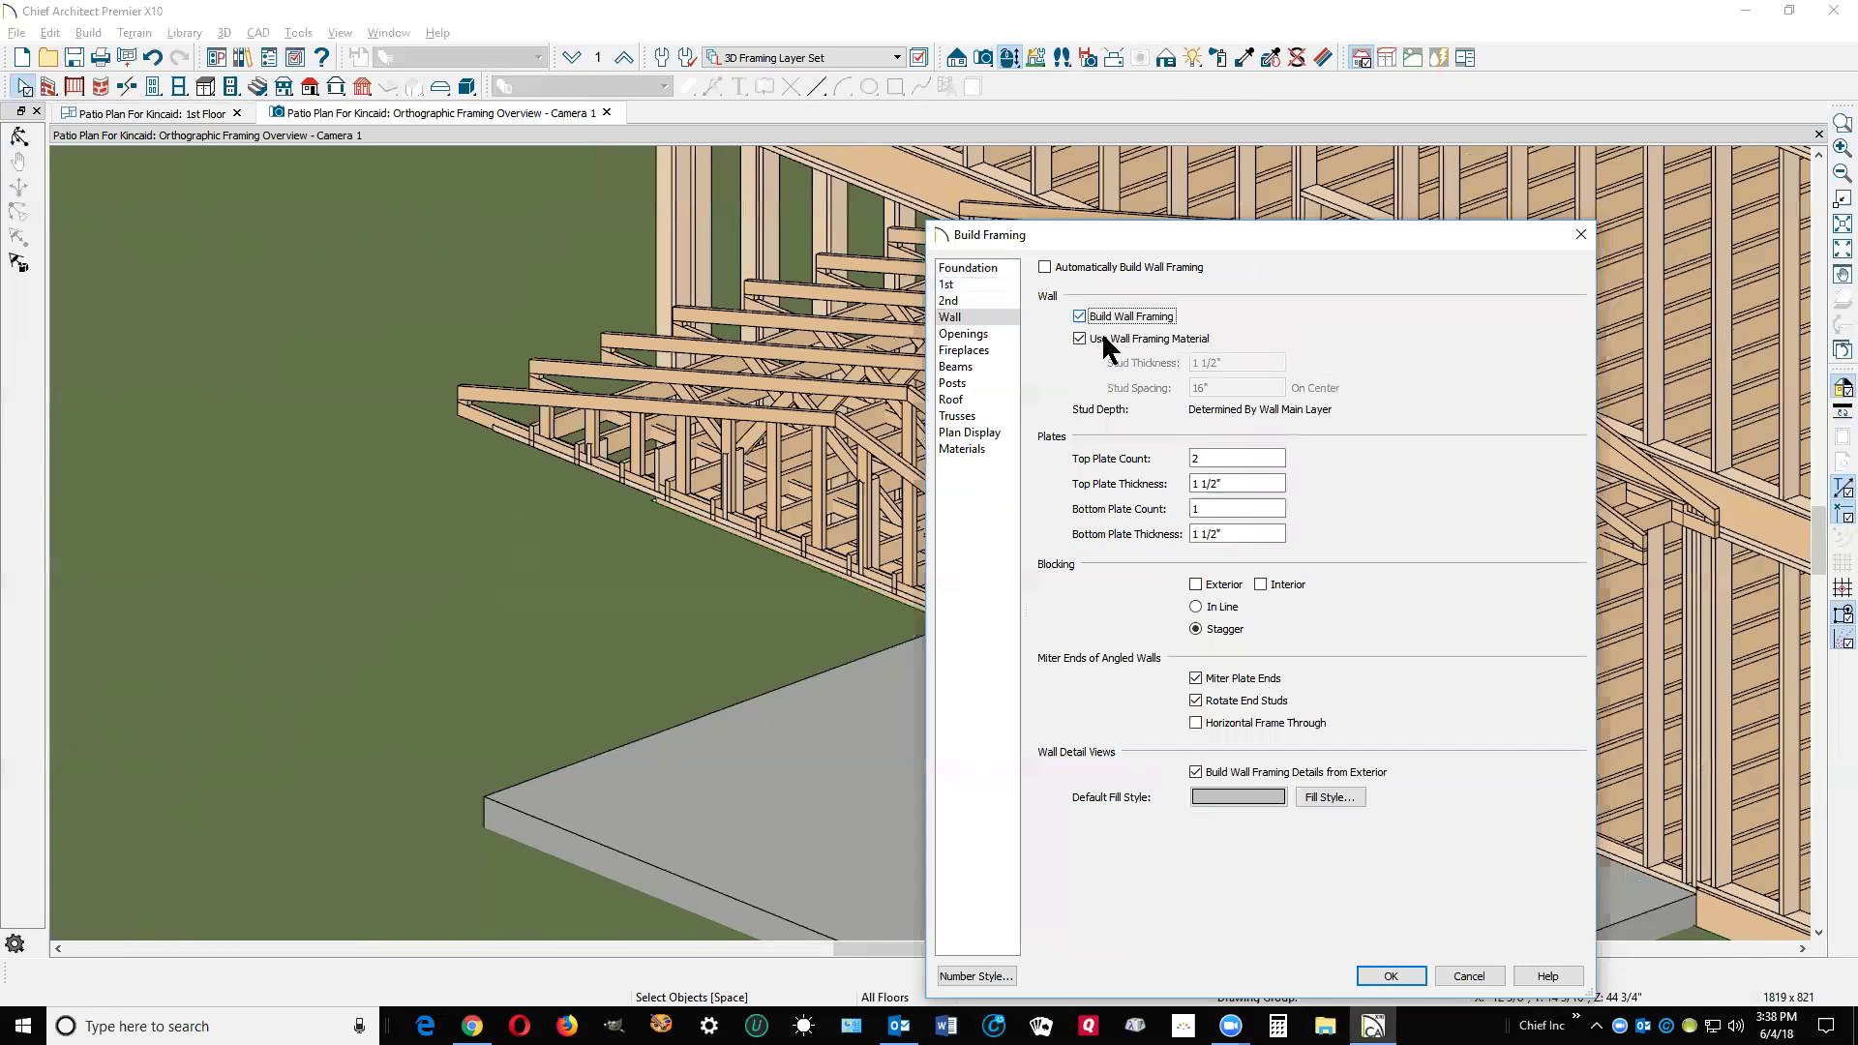
Enable Build Roof Framing, generate the framing, and dismiss the lookout warning.
{"action": "left_click", "coordinate": [958, 399]}
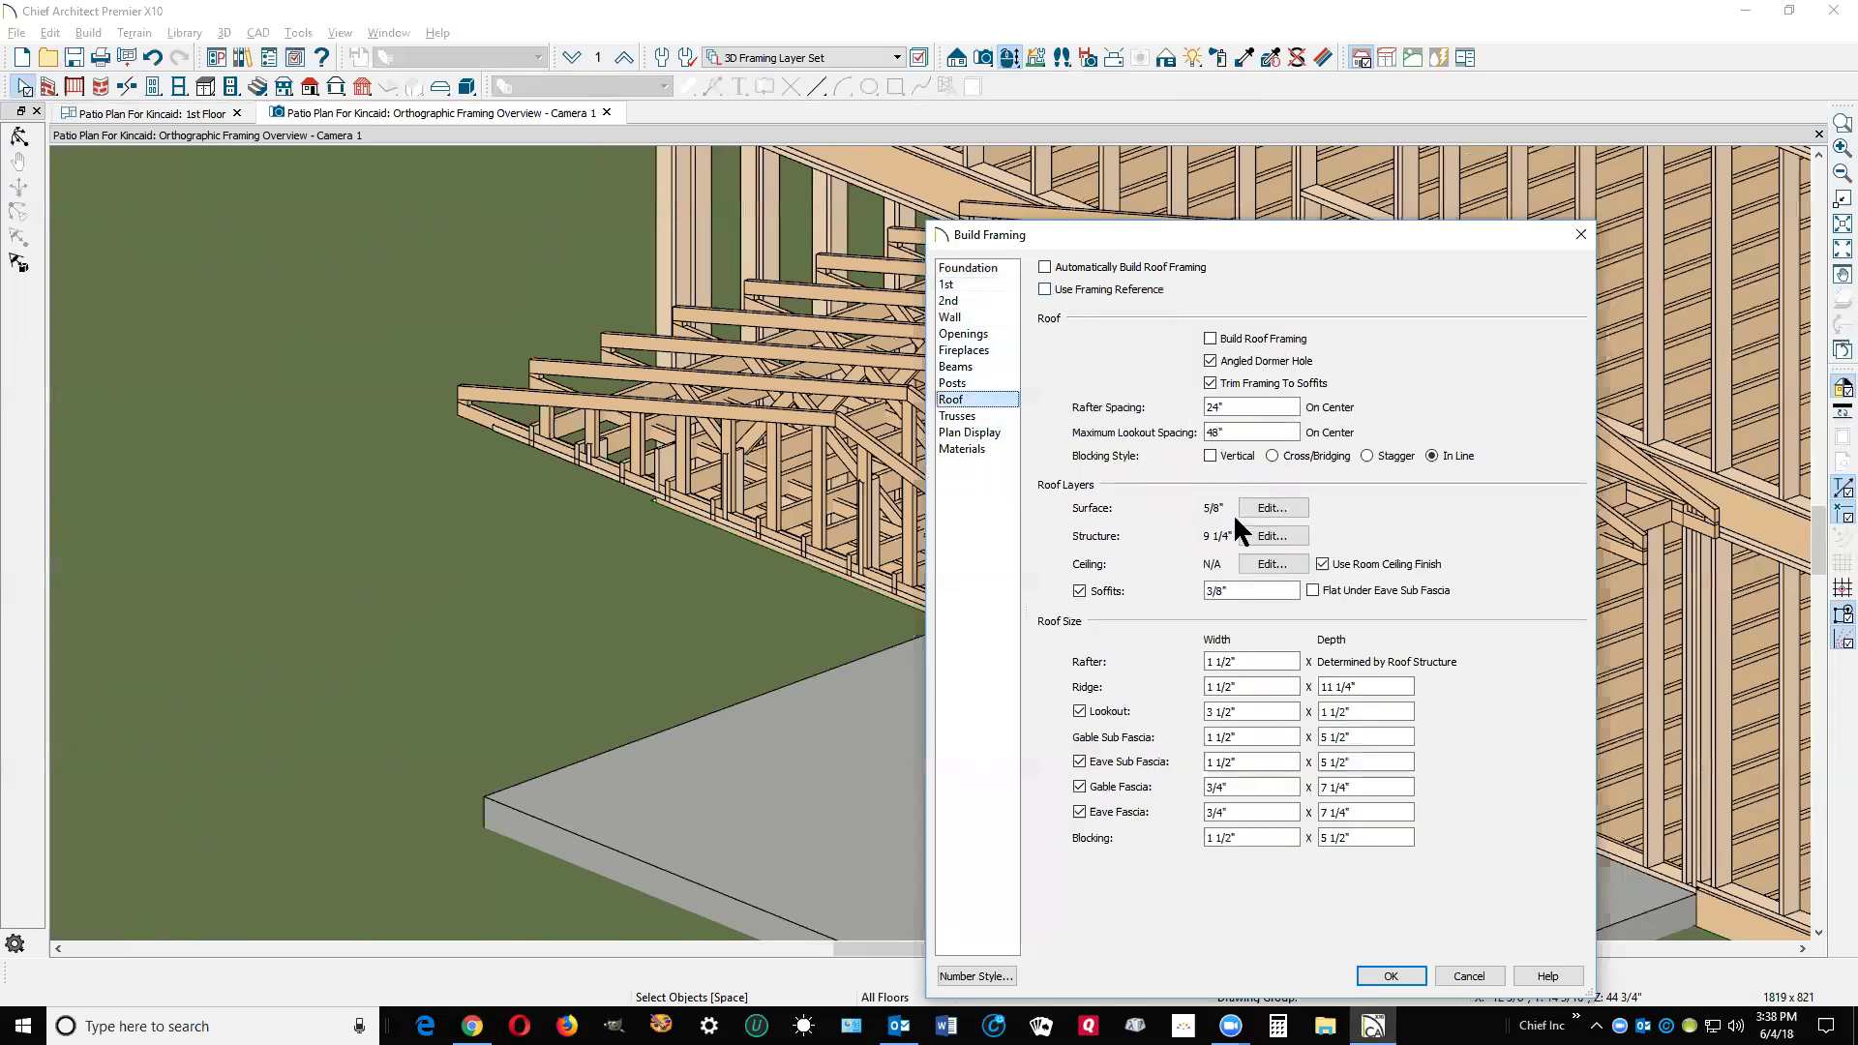
{"action": "left_click", "coordinate": [1210, 338]}
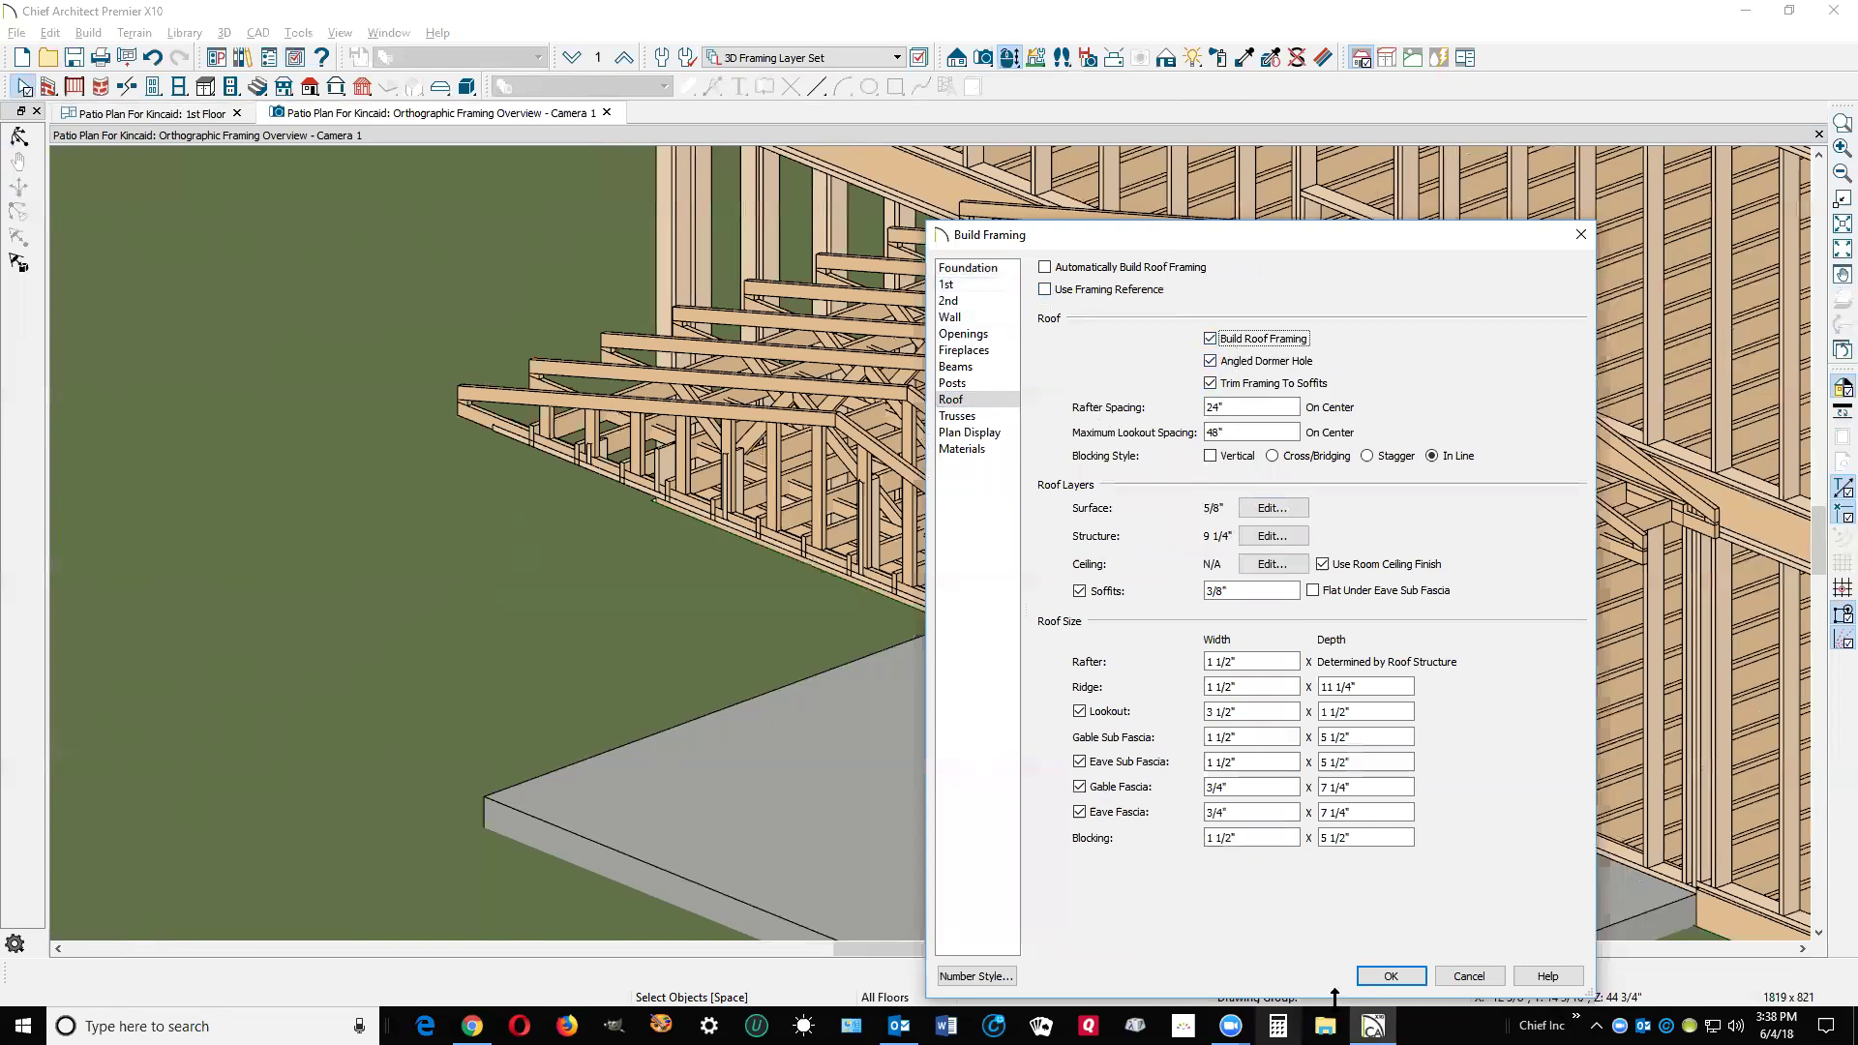
{"action": "left_click", "coordinate": [1391, 974]}
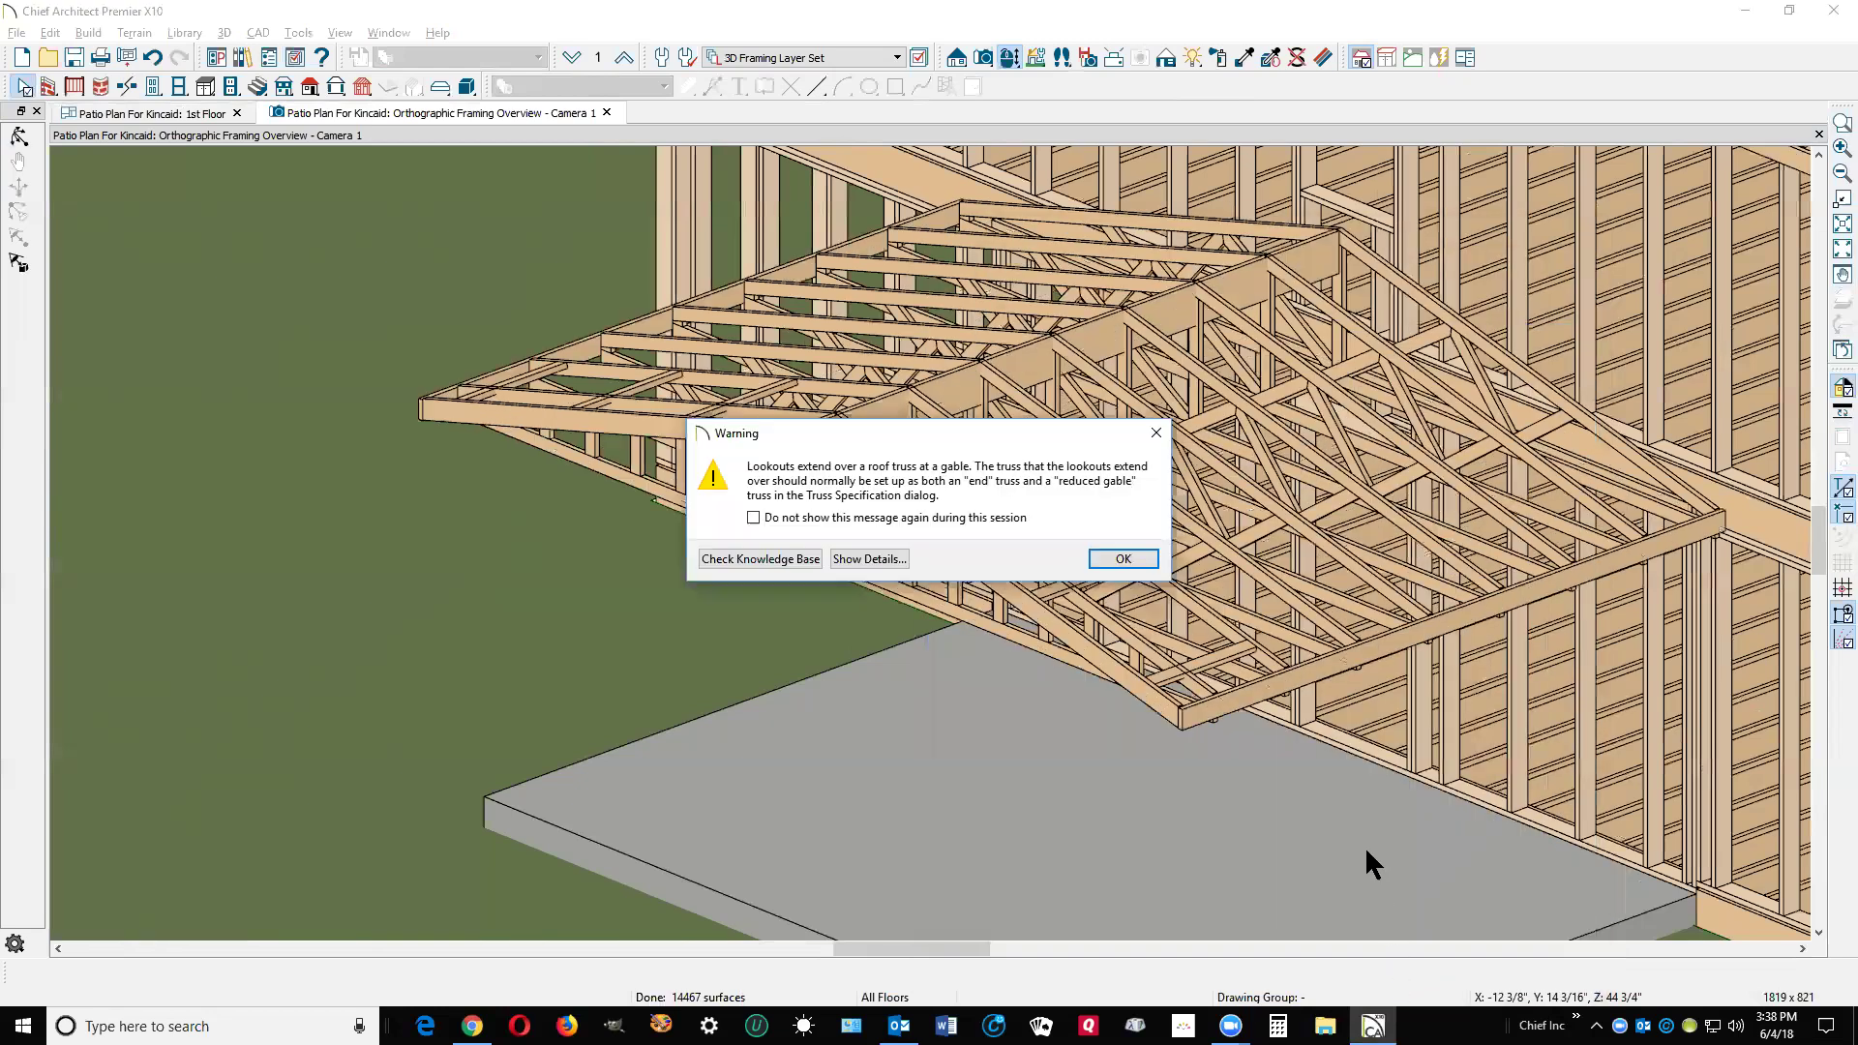
{"action": "left_click", "coordinate": [1134, 563]}
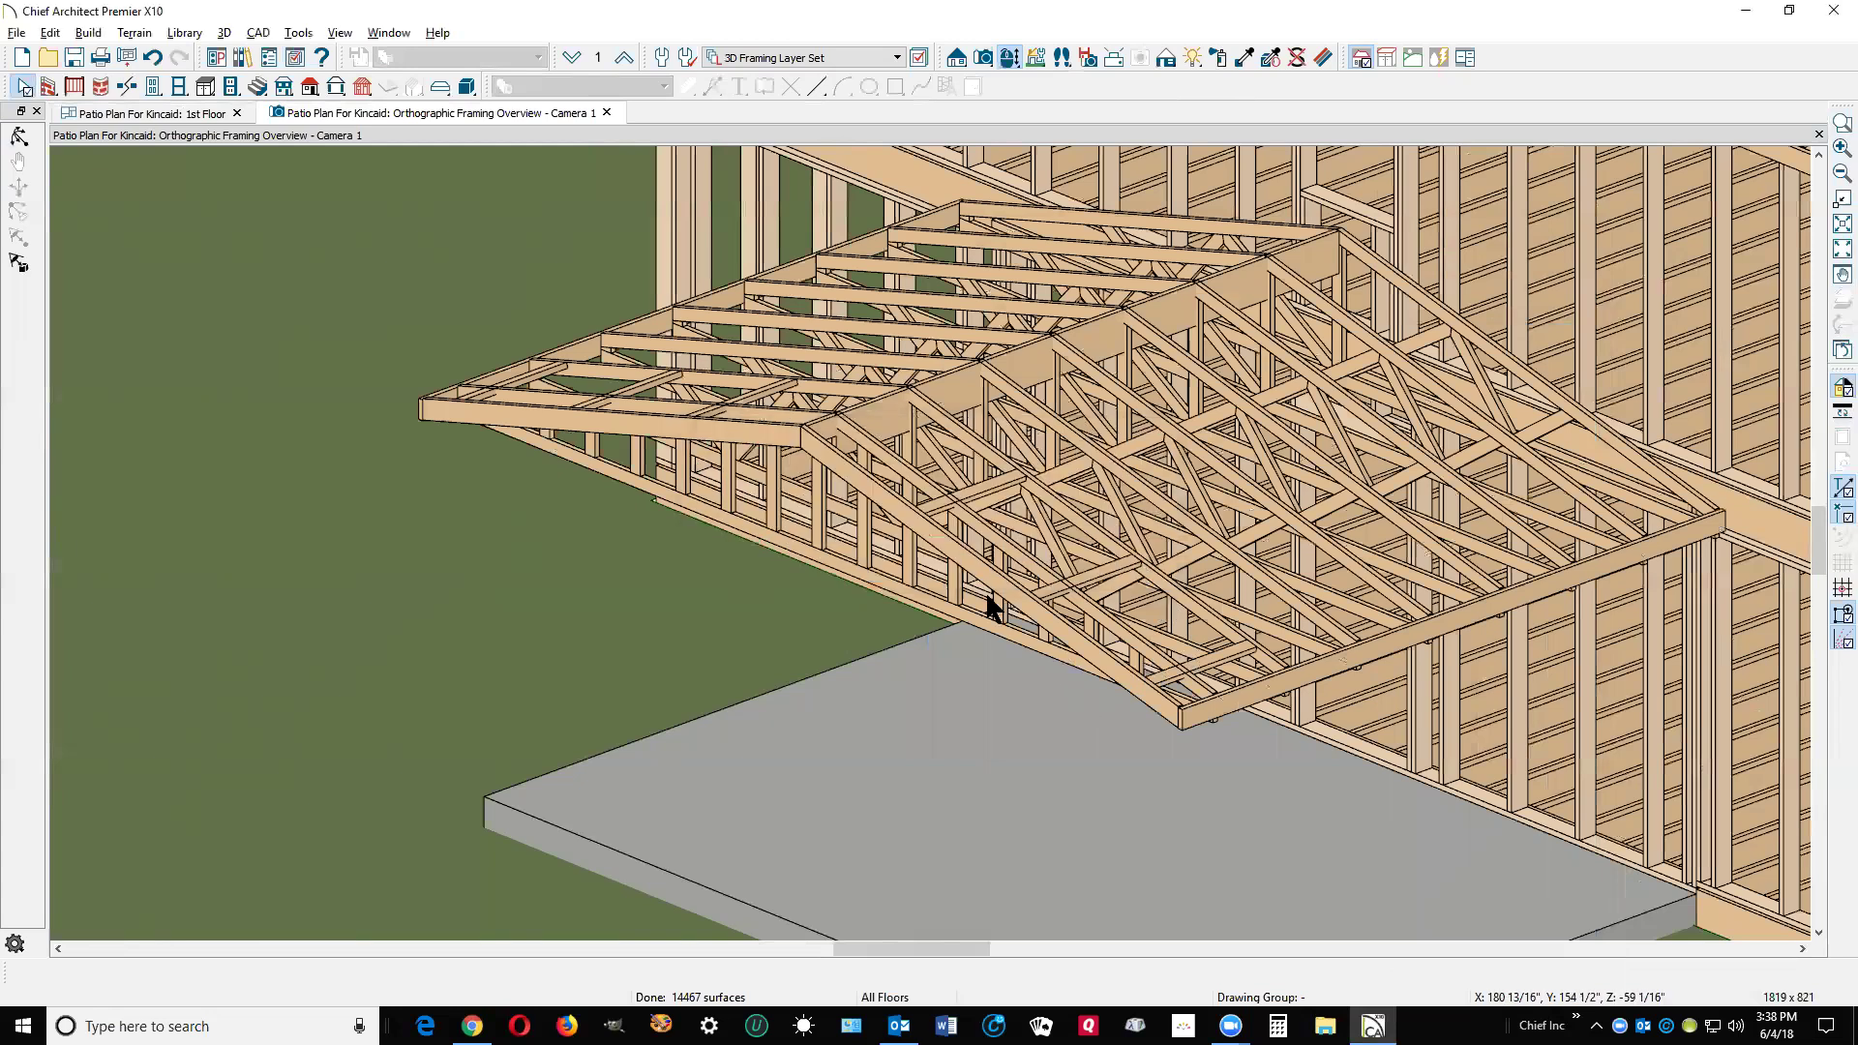
Examine the rebuilt patio roof framing against the house in the 3D framing overview, and close the view.
{"action": "scroll", "coordinate": [949, 491], "scroll_direction": "down", "scroll_amount": 2}
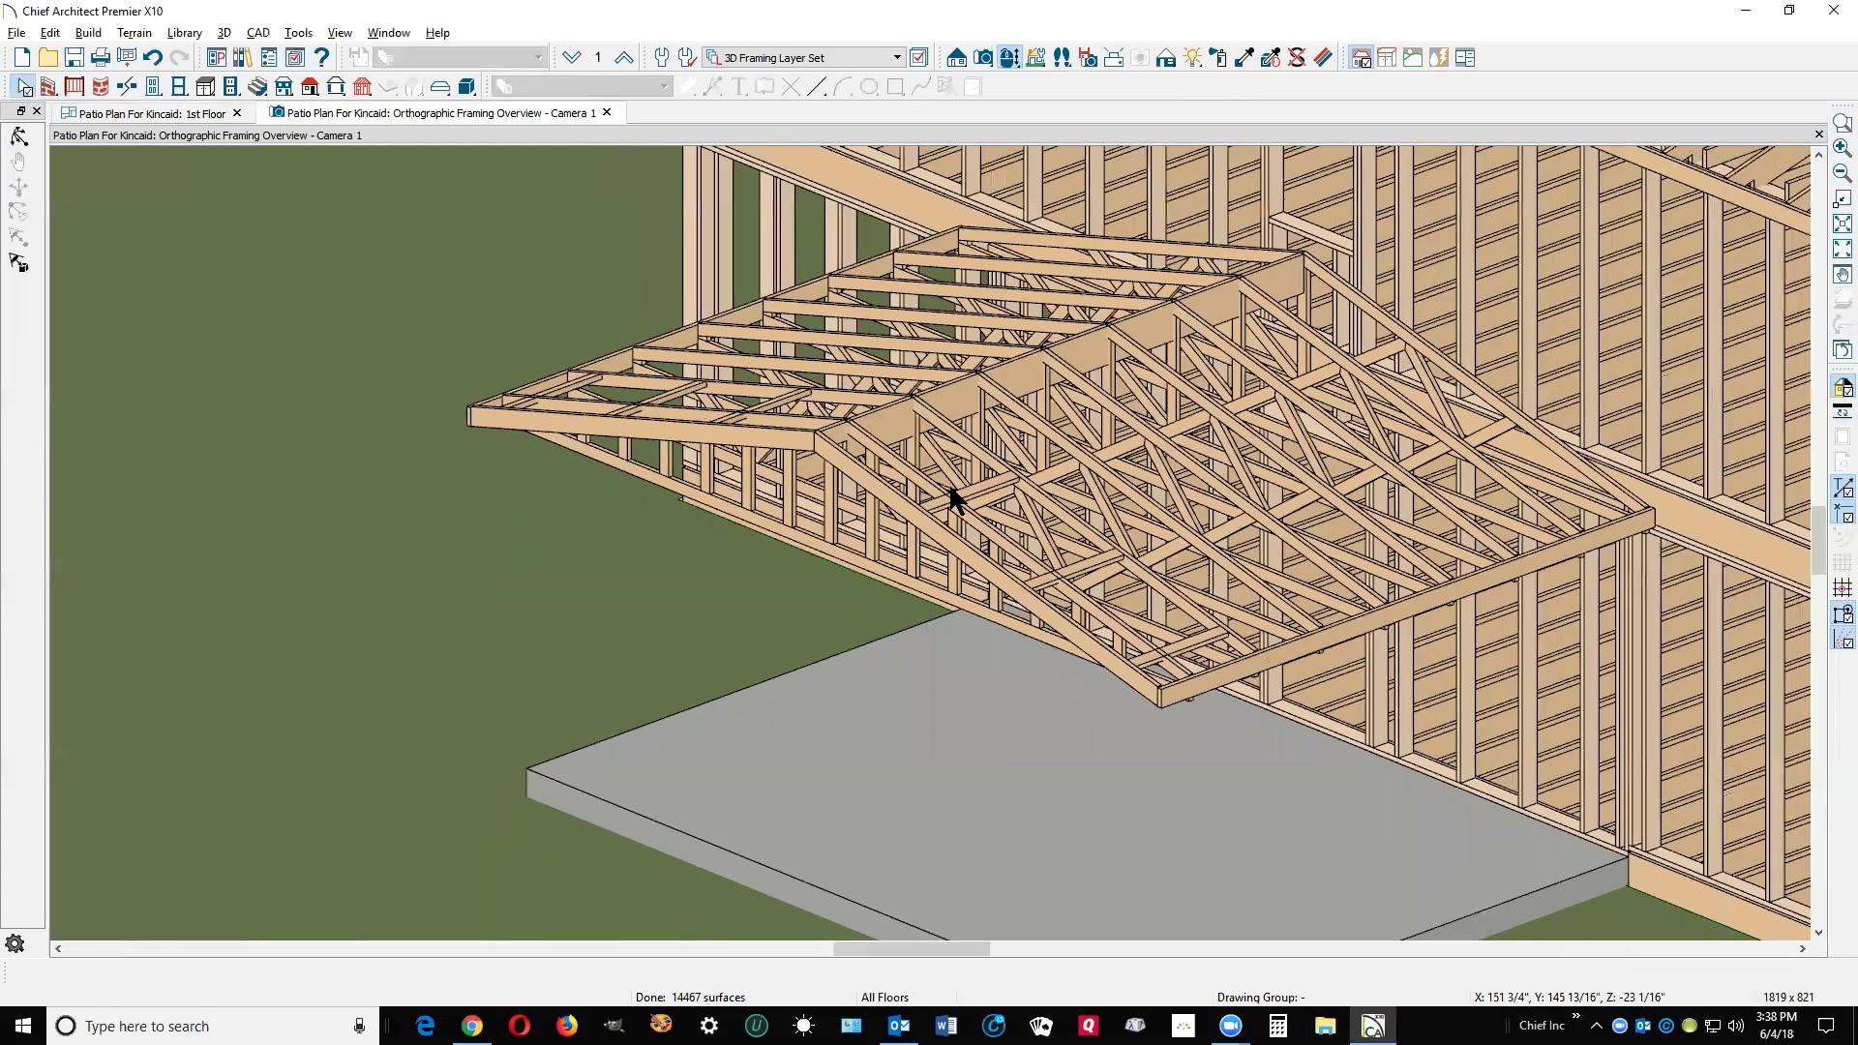
{"action": "scroll", "coordinate": [1142, 552], "scroll_direction": "down", "scroll_amount": 2}
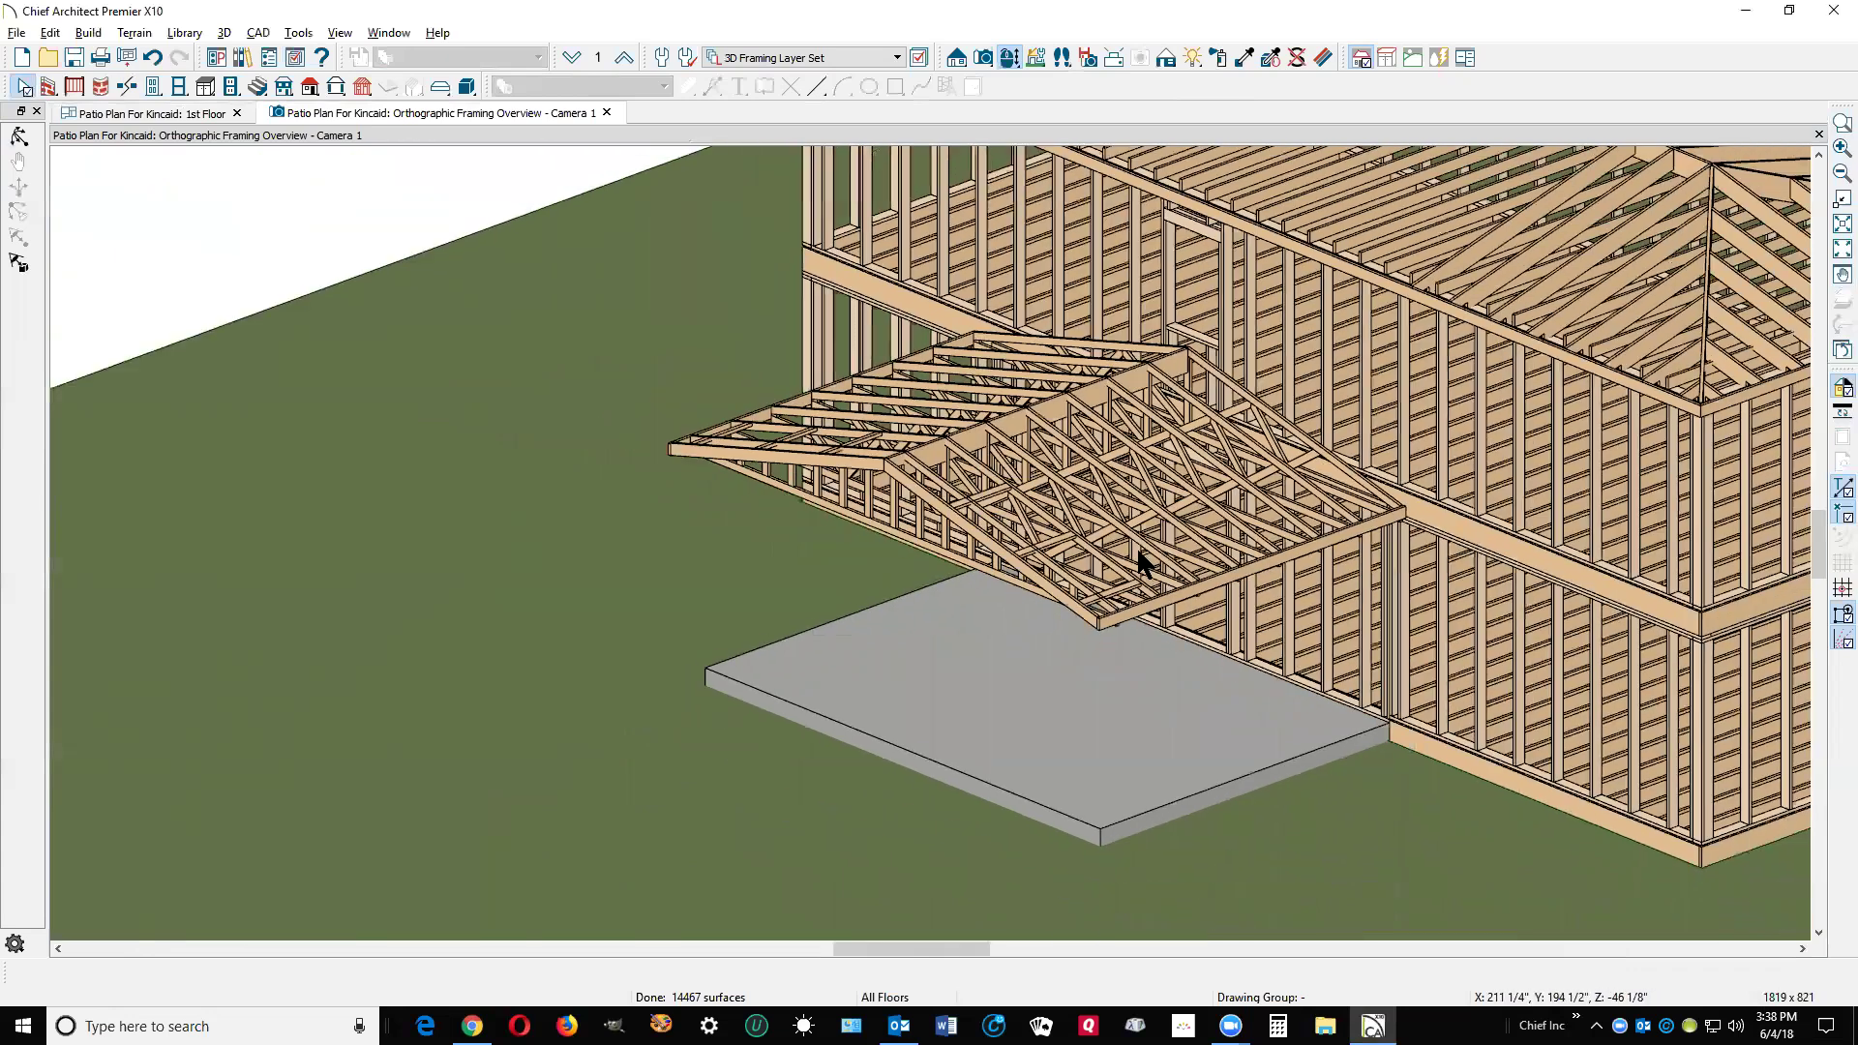
{"action": "scroll", "coordinate": [1313, 477], "scroll_direction": "down", "scroll_amount": 1}
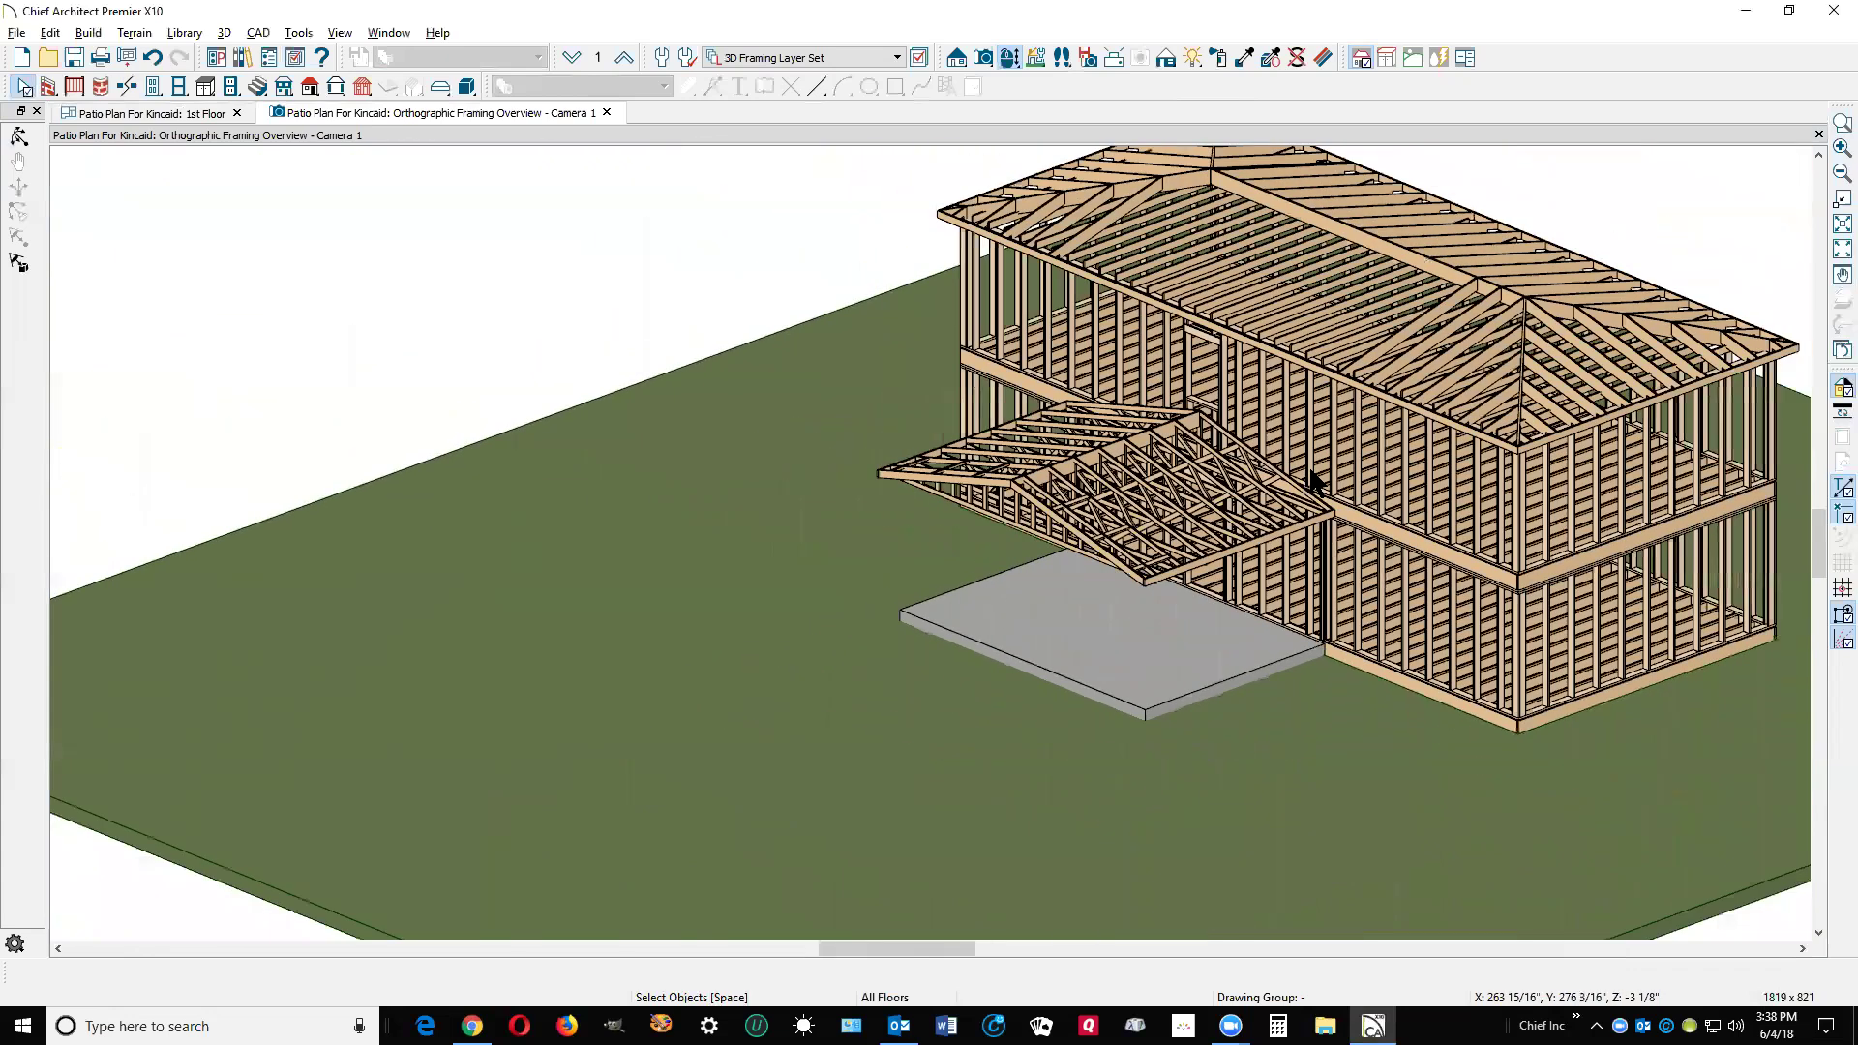
{"action": "scroll", "coordinate": [1313, 477], "scroll_direction": "up", "scroll_amount": 3}
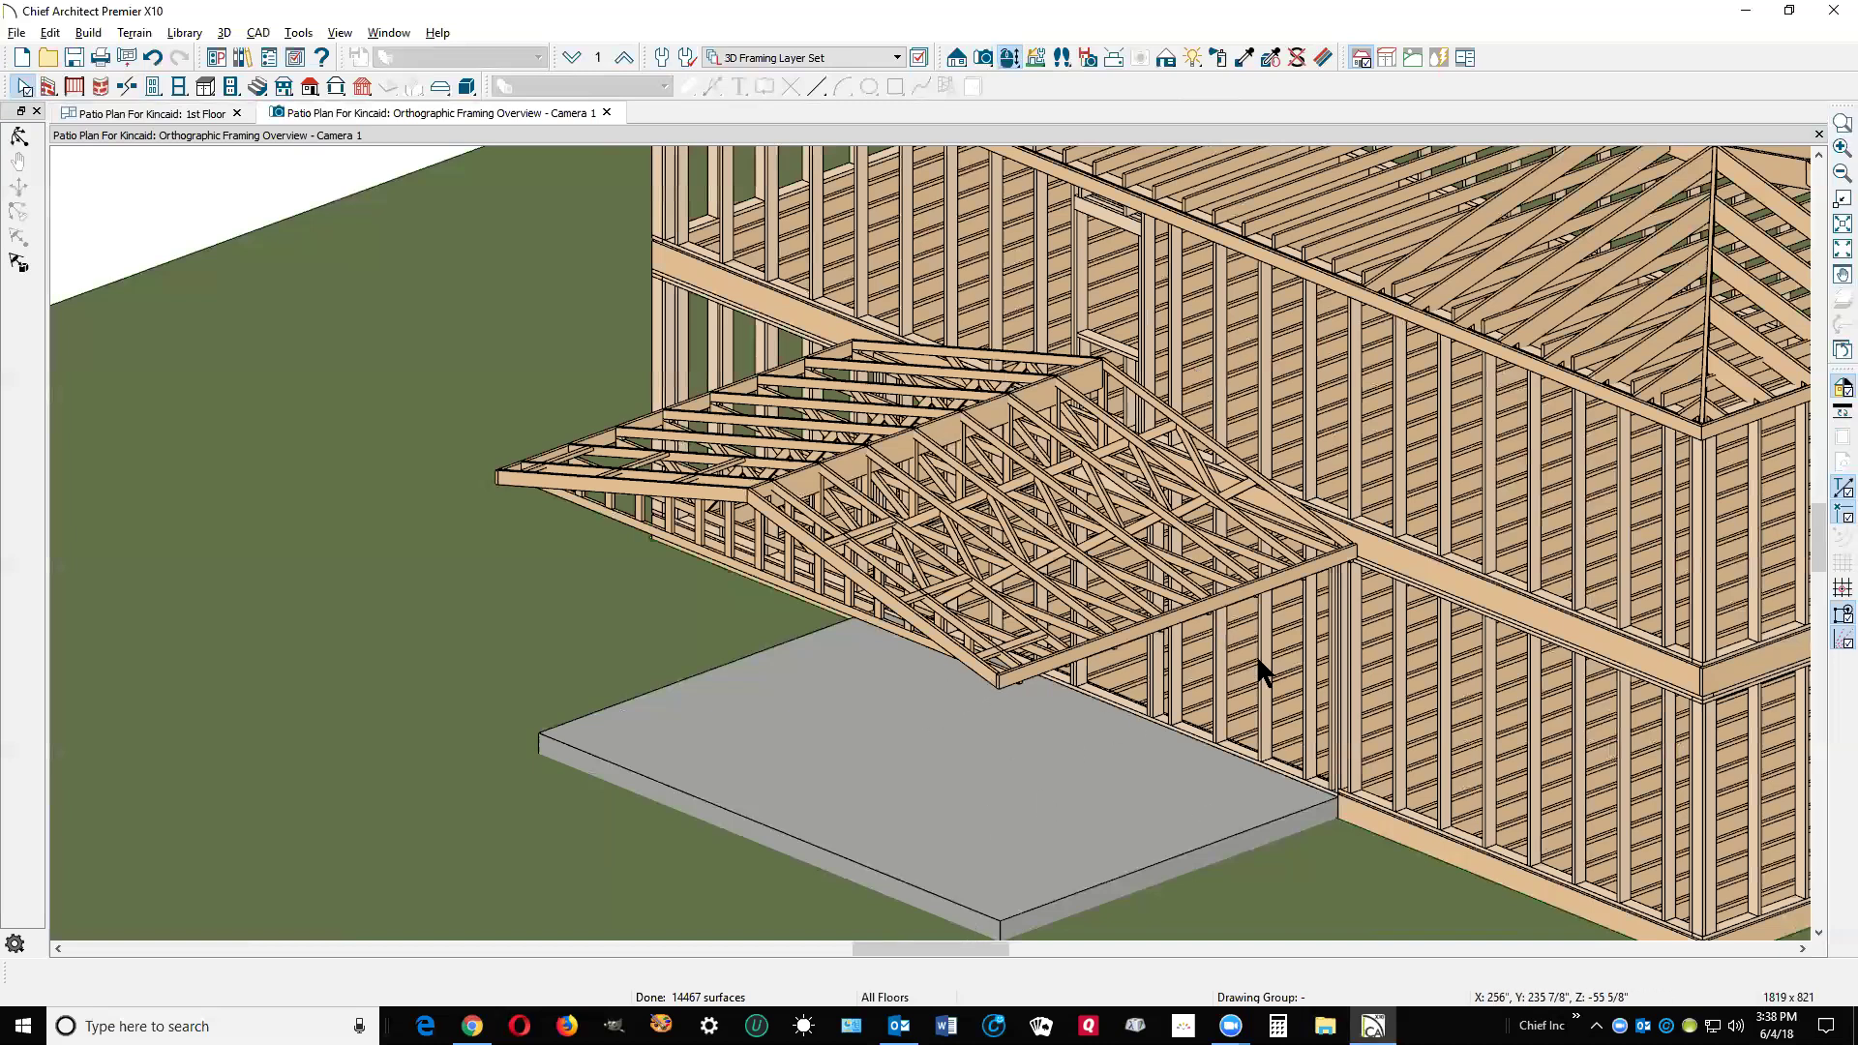
{"action": "scroll", "coordinate": [1563, 344], "scroll_direction": "up", "scroll_amount": 1}
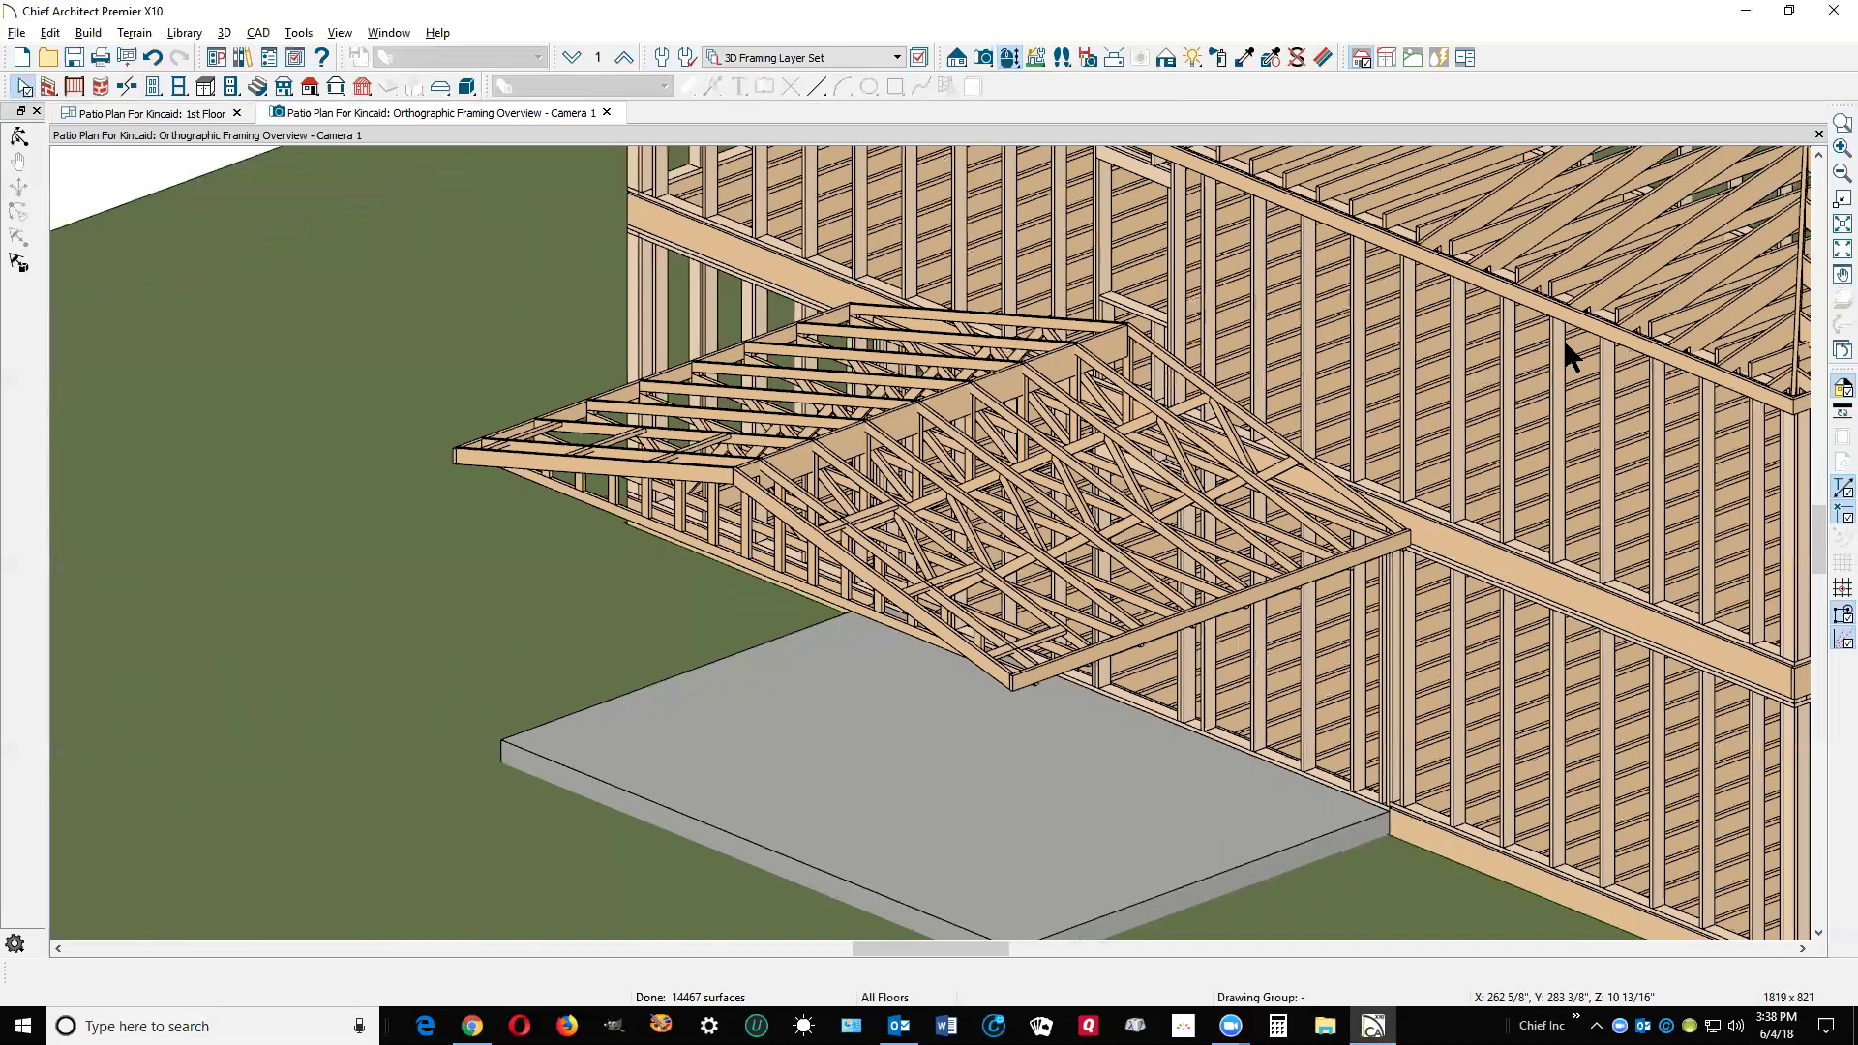
{"action": "left_click", "coordinate": [1820, 135]}
Select the three patio railings in the floor plan and turn on No Locate in their specification.
{"action": "scroll", "coordinate": [1483, 503], "scroll_direction": "down", "scroll_amount": 2}
{"action": "scroll", "coordinate": [1278, 276], "scroll_direction": "up", "scroll_amount": 2}
{"action": "key", "text": "space"}
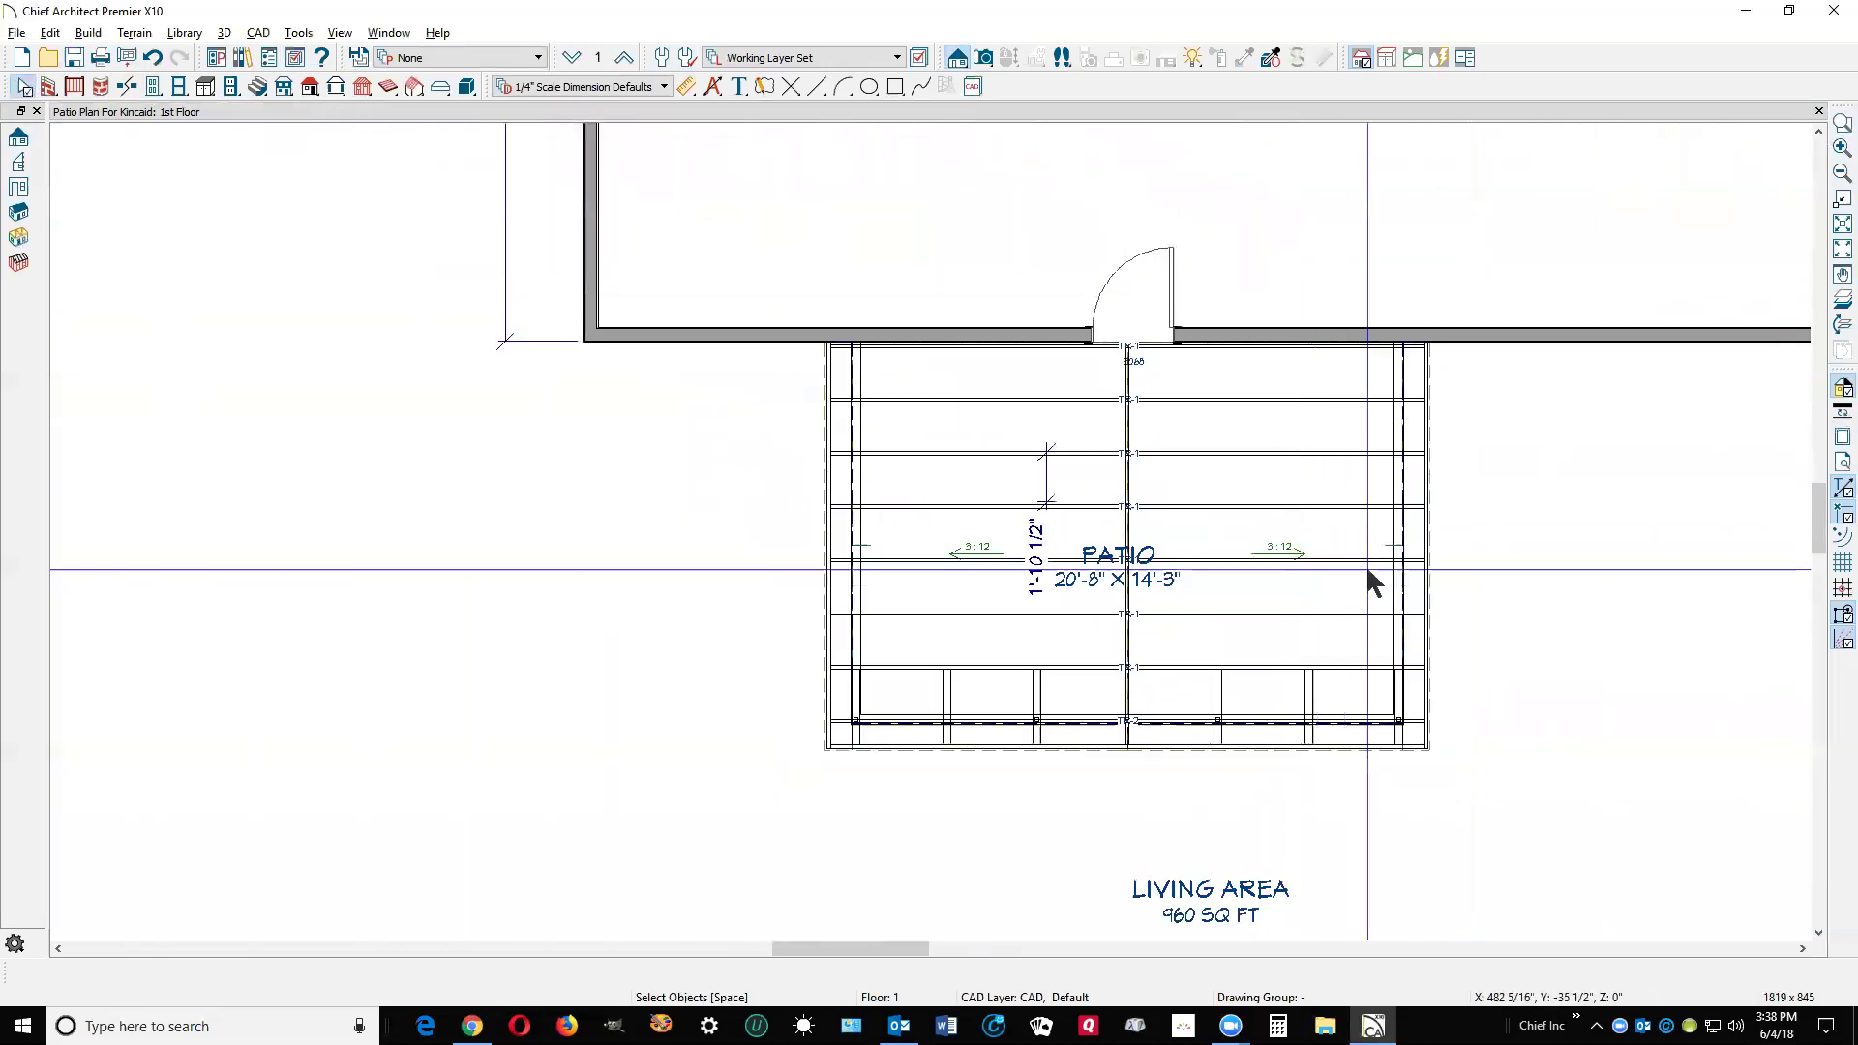
{"action": "left_click", "coordinate": [1398, 592]}
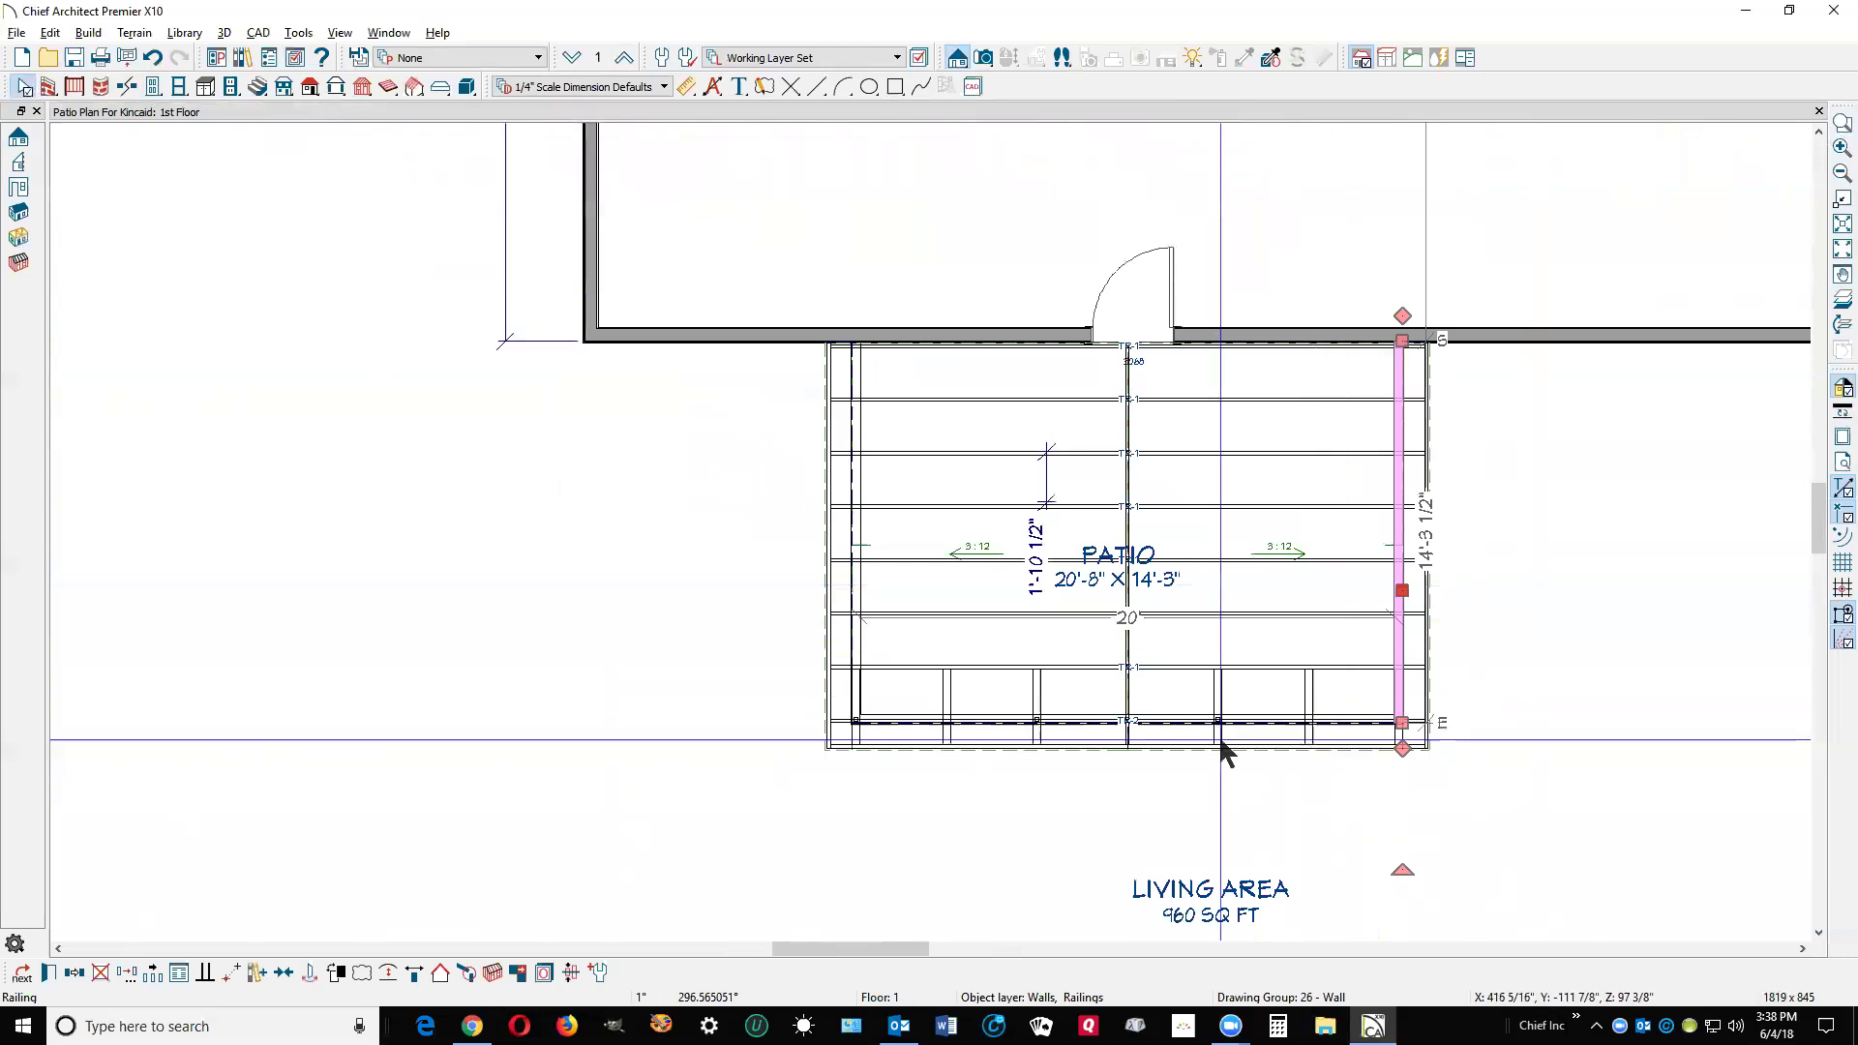
{"action": "left_click", "coordinate": [1248, 721], "text": "shift"}
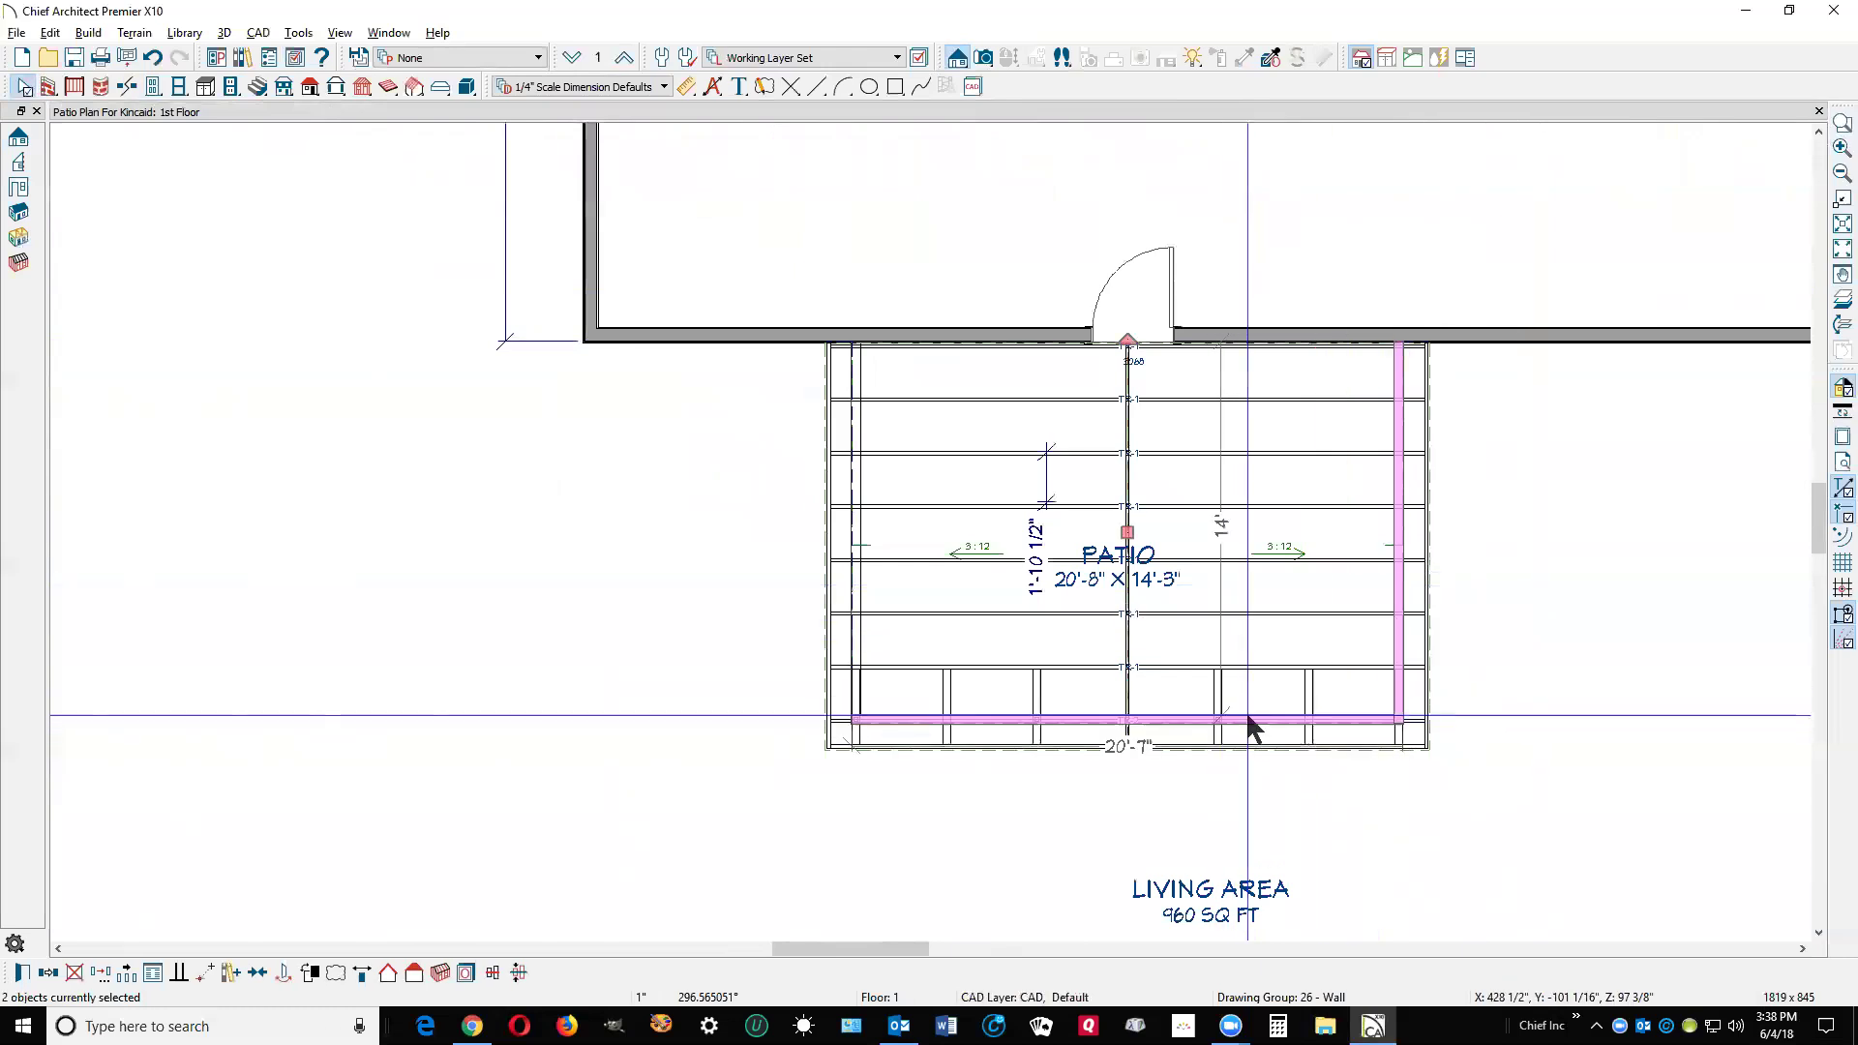
{"action": "left_click", "coordinate": [855, 592], "text": "shift"}
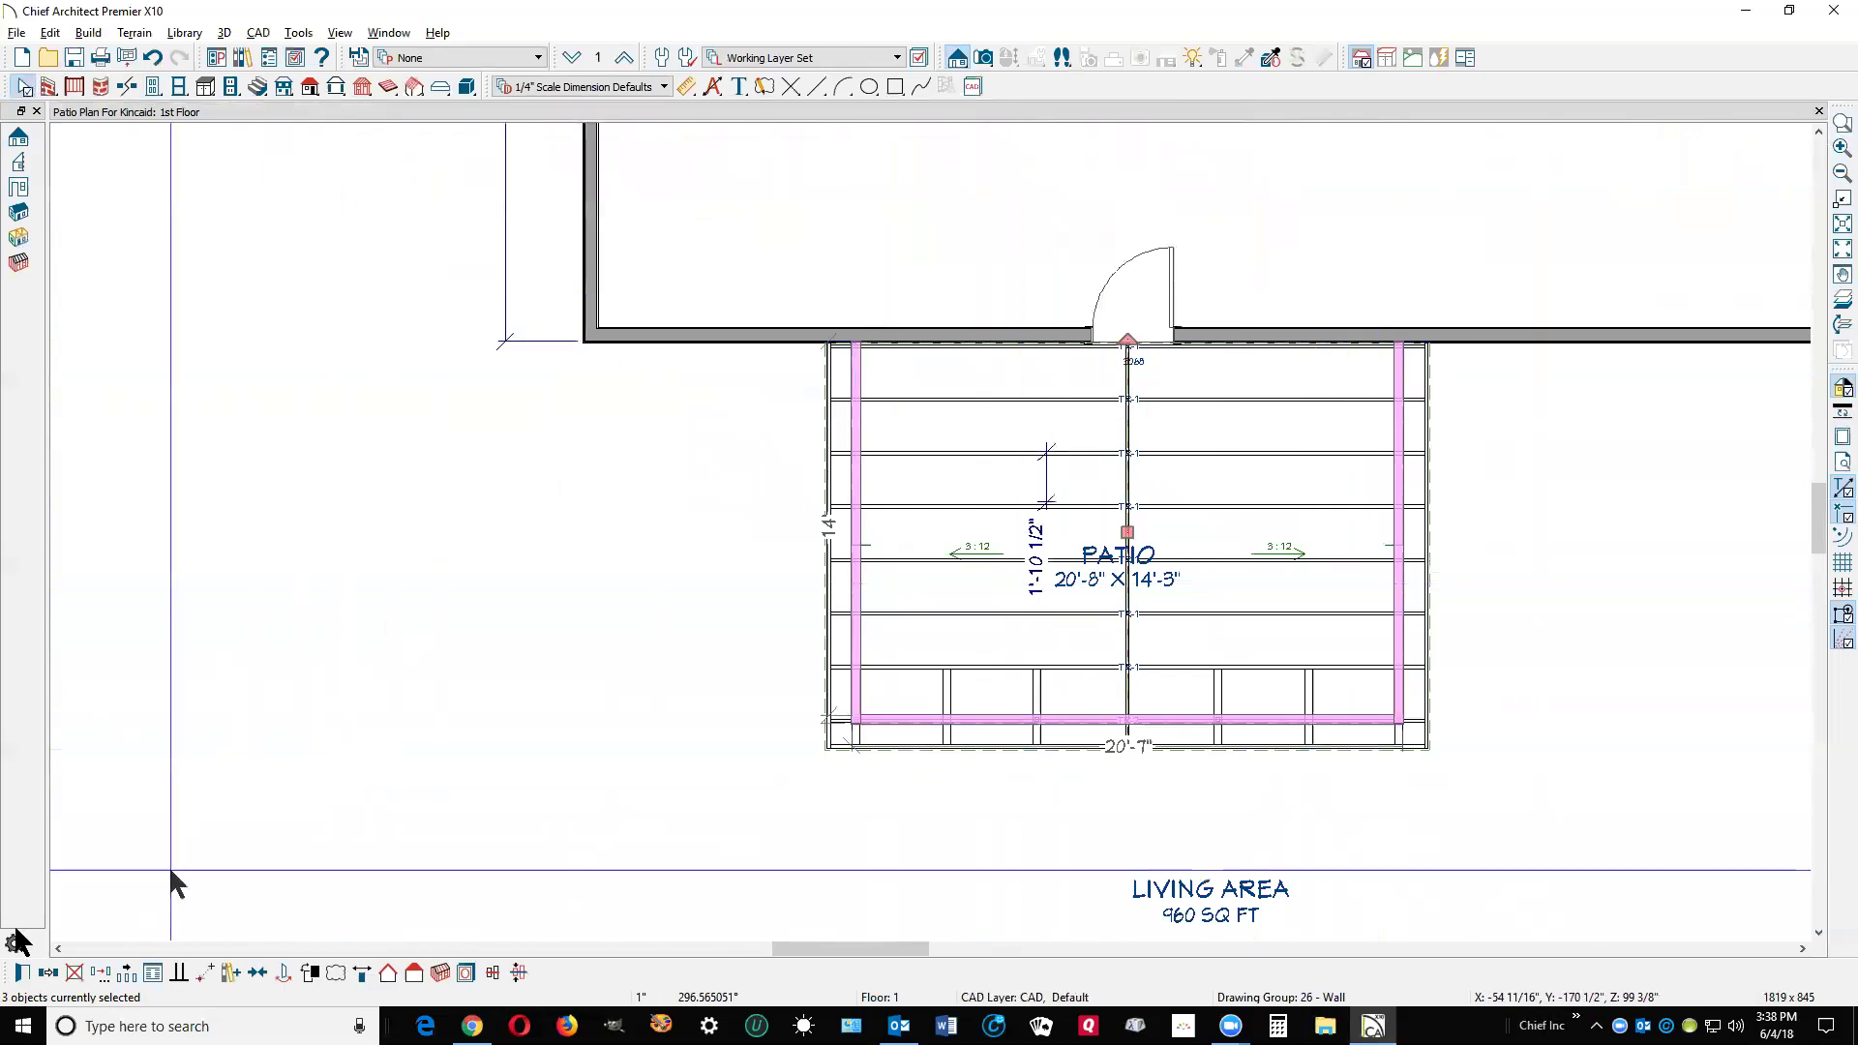
{"action": "left_click", "coordinate": [21, 973]}
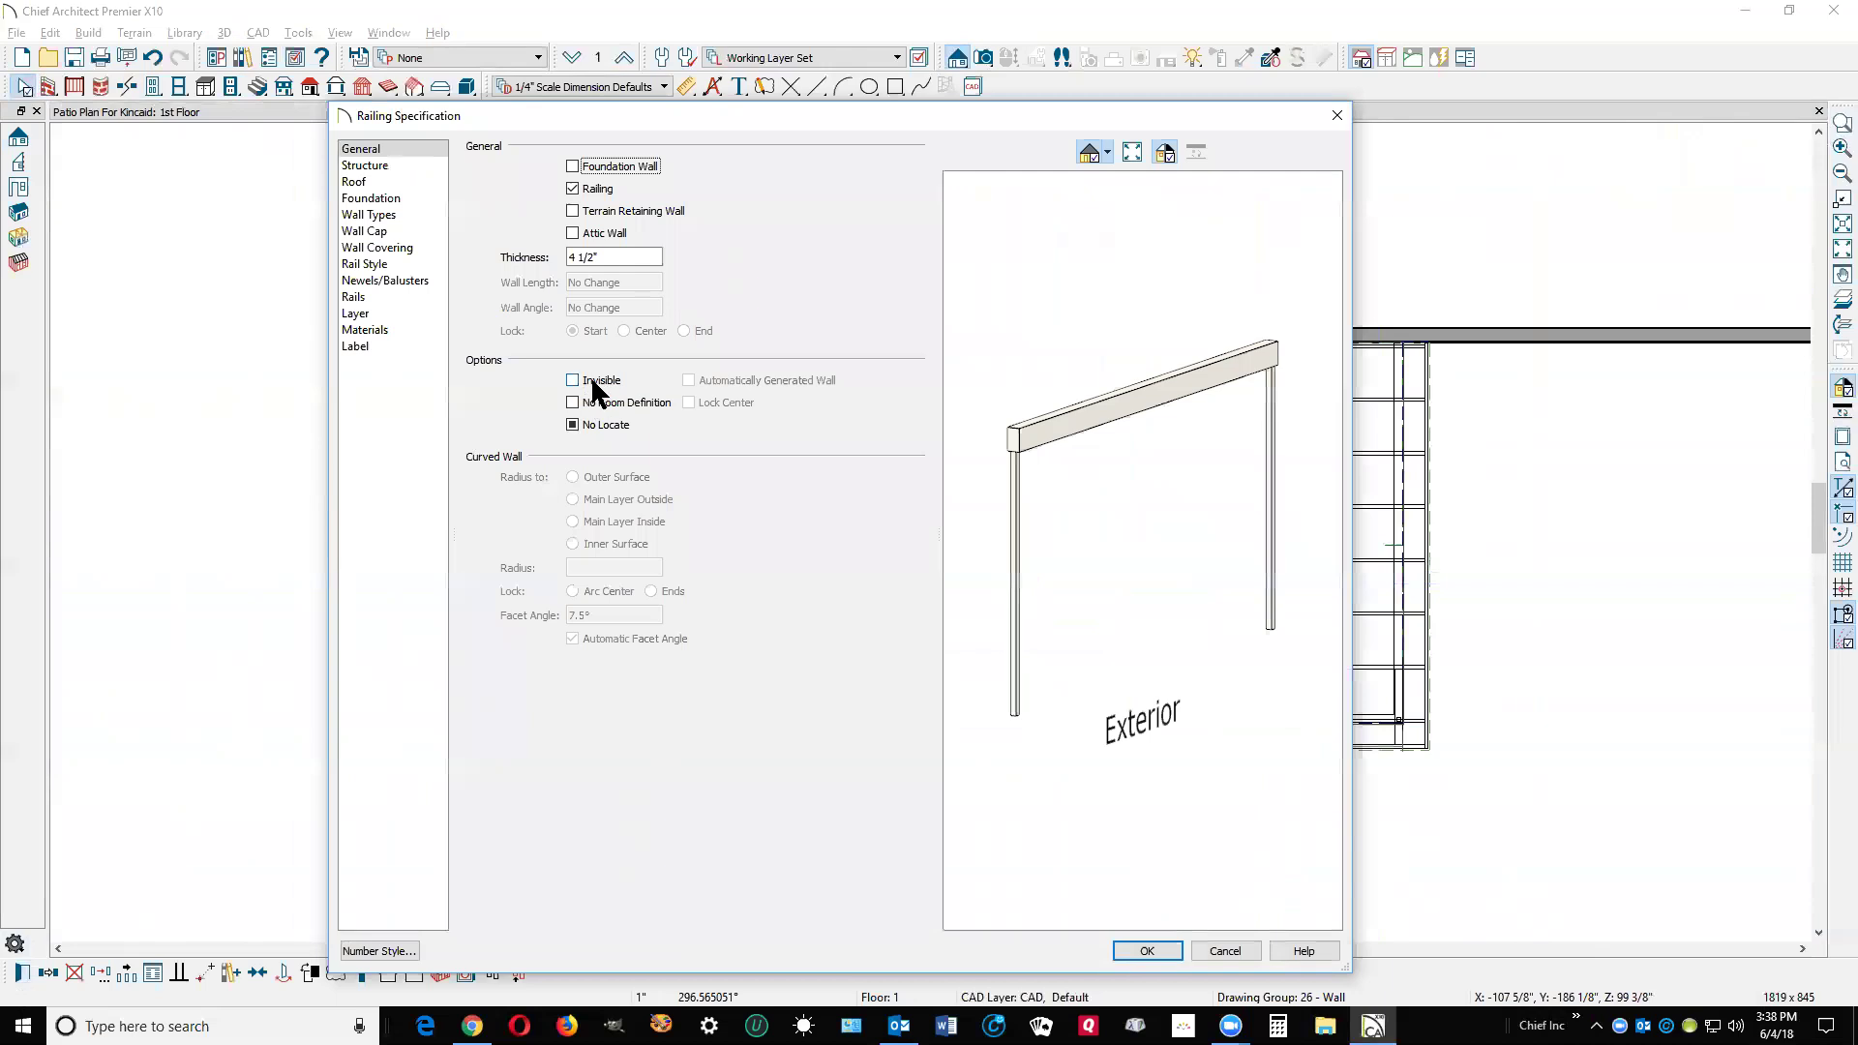
{"action": "left_click", "coordinate": [572, 425]}
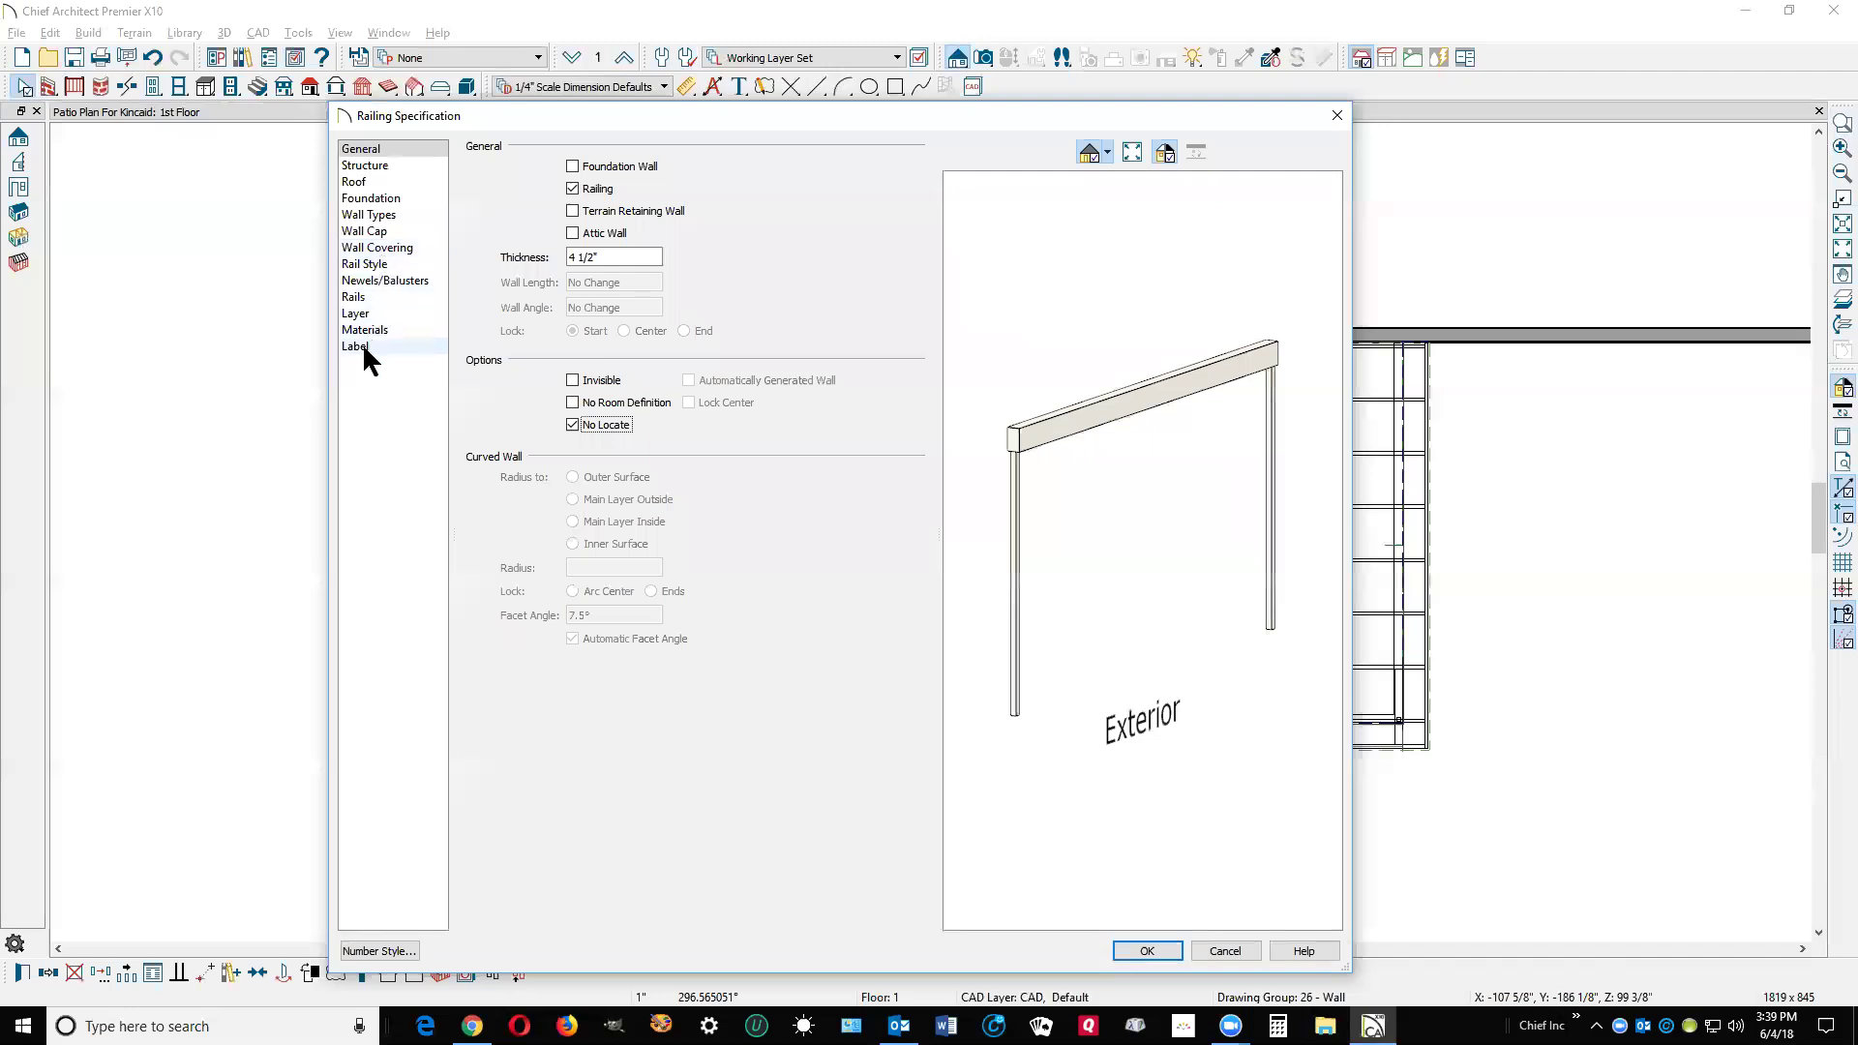
Turn on No Half Post at Wall for the selected patio railings and set their newel/post width to 3 1/2 in.
{"action": "left_click", "coordinate": [369, 267]}
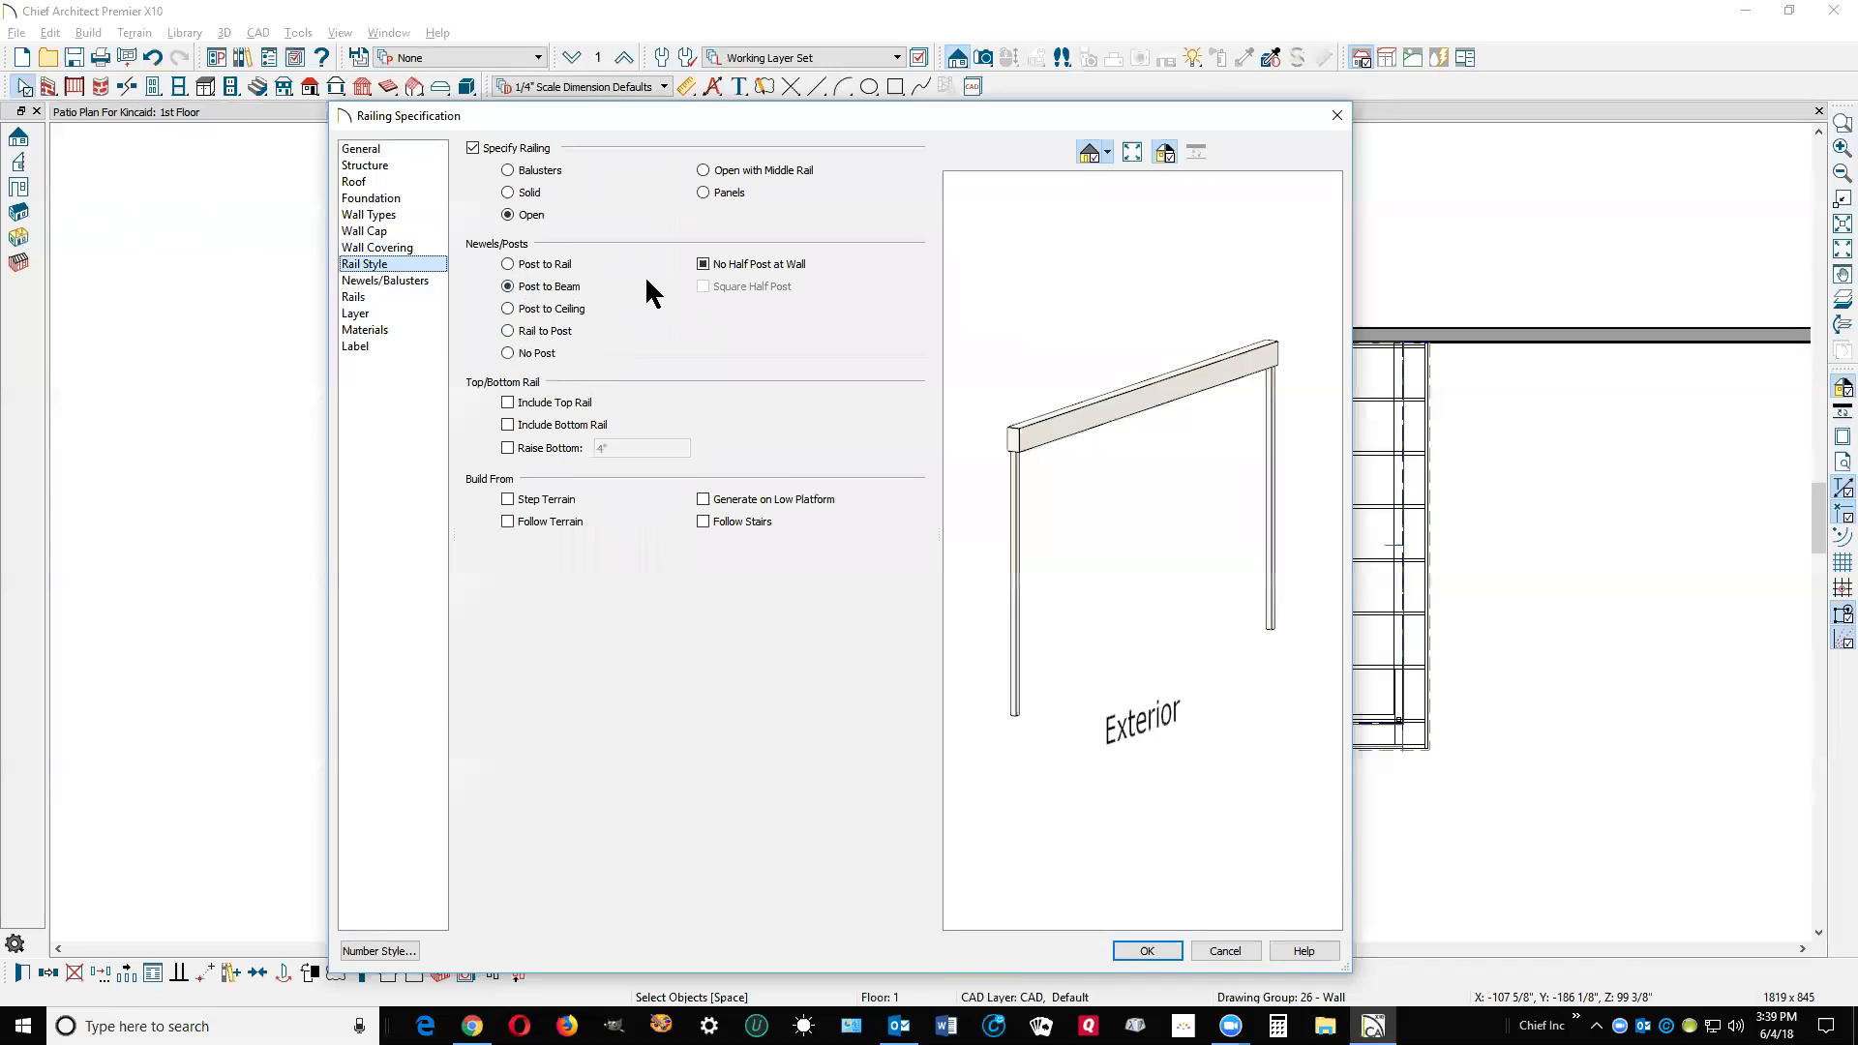
{"action": "left_click", "coordinate": [718, 271]}
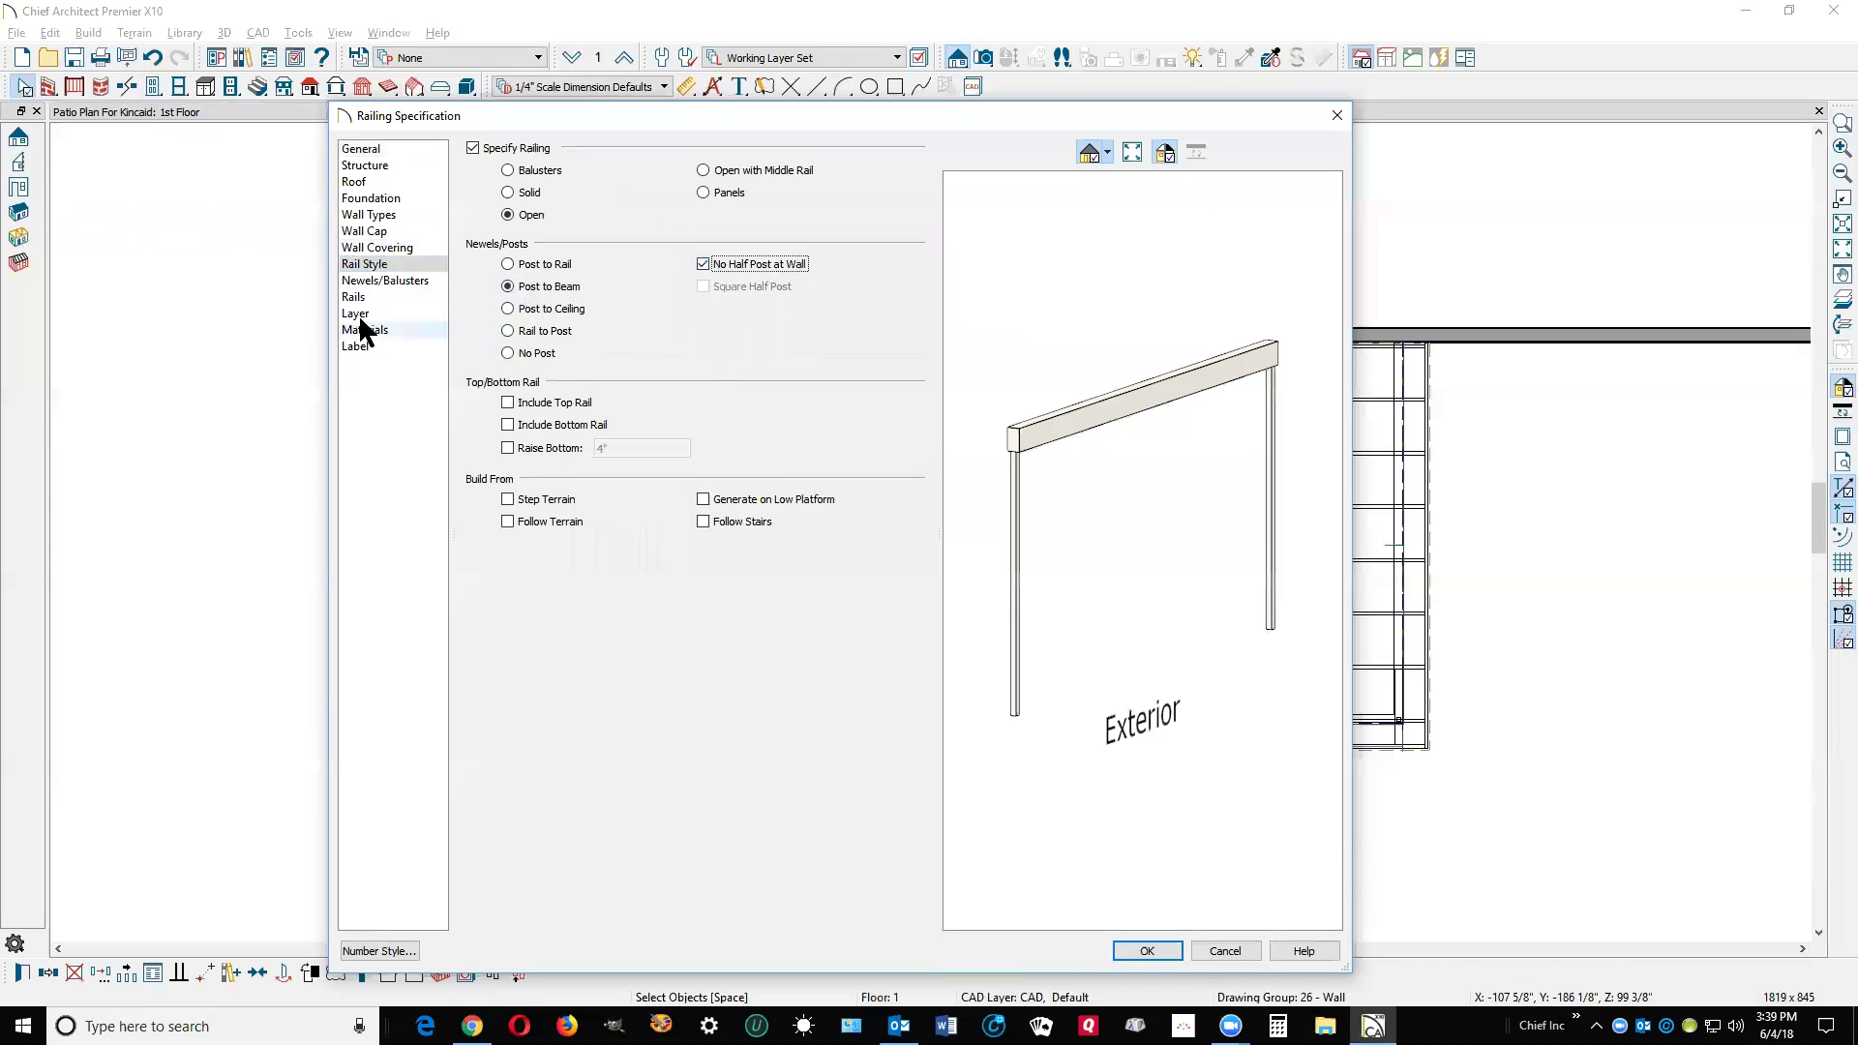
{"action": "left_click", "coordinate": [399, 283]}
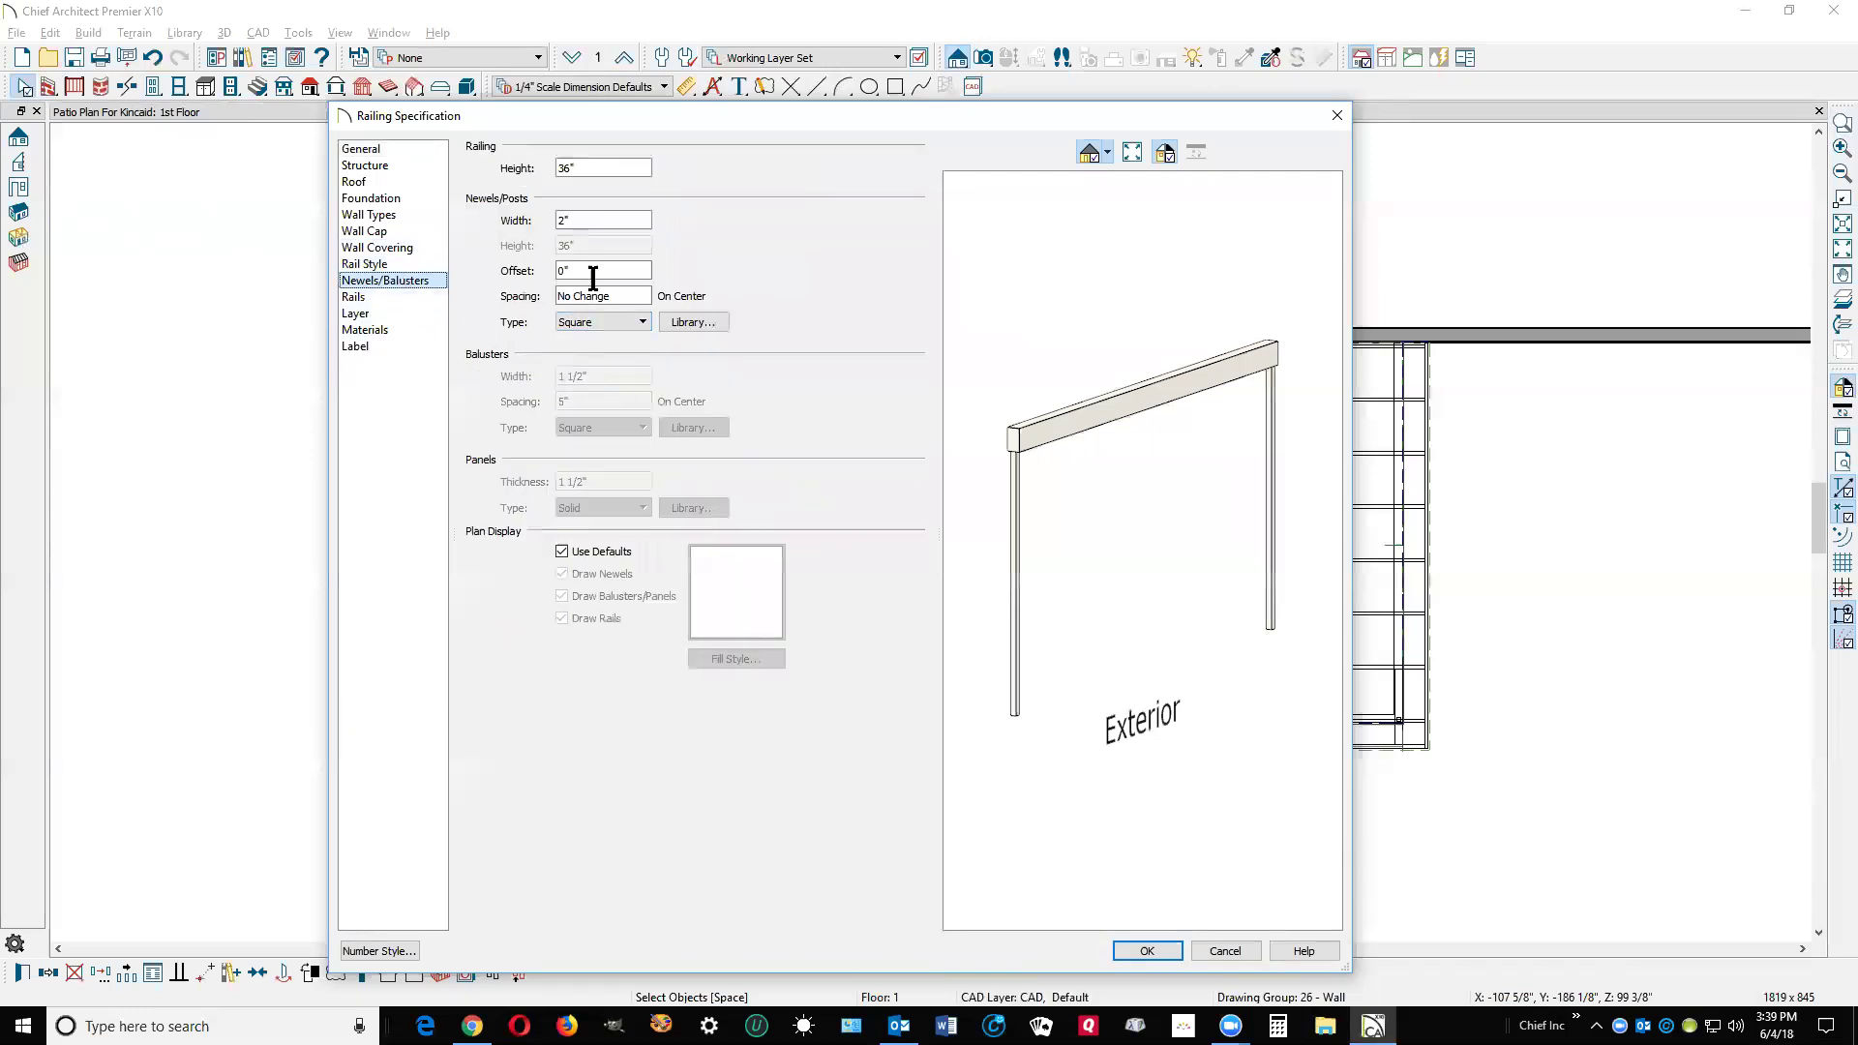
{"action": "left_click", "coordinate": [594, 219]}
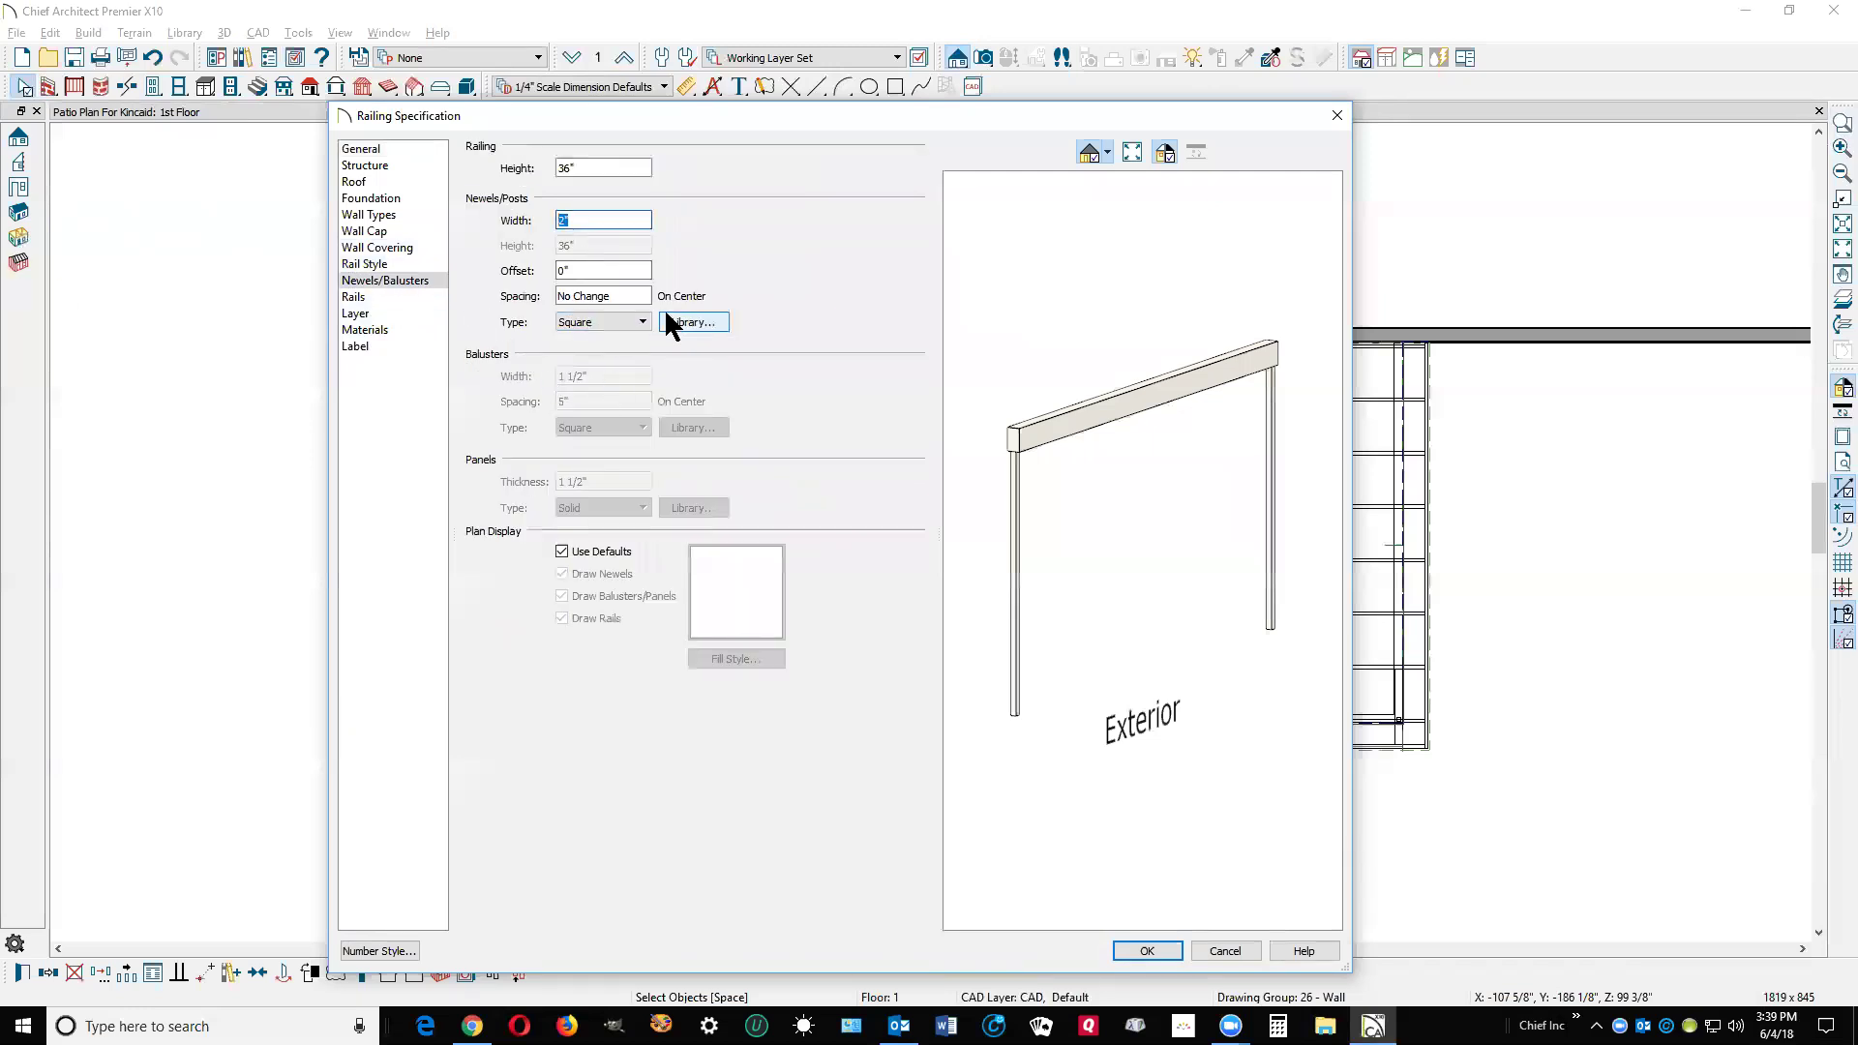
{"action": "type", "text": "3 1/"}
{"action": "key", "text": "Tab"}
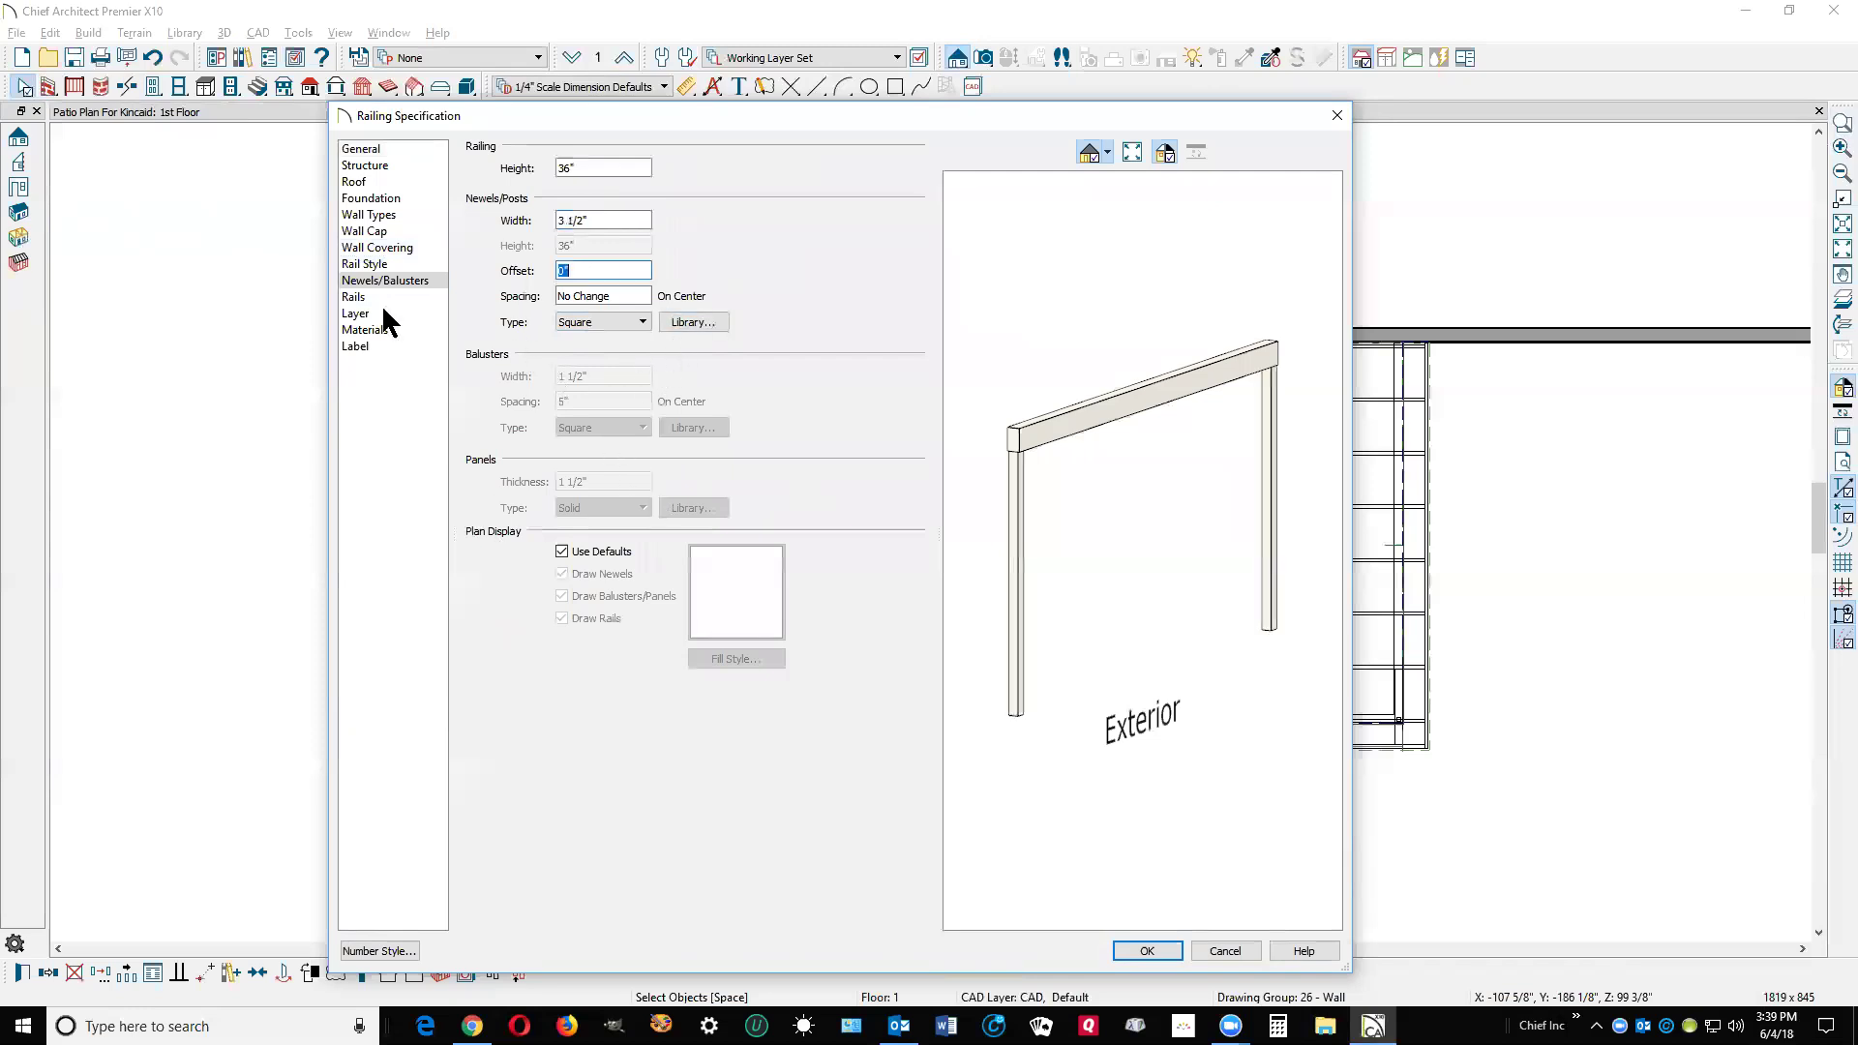
Disable Use Defaults and Draw Rails in the railings' plan display options, apply the specification, and deselect the railings.
{"action": "left_click", "coordinate": [578, 555]}
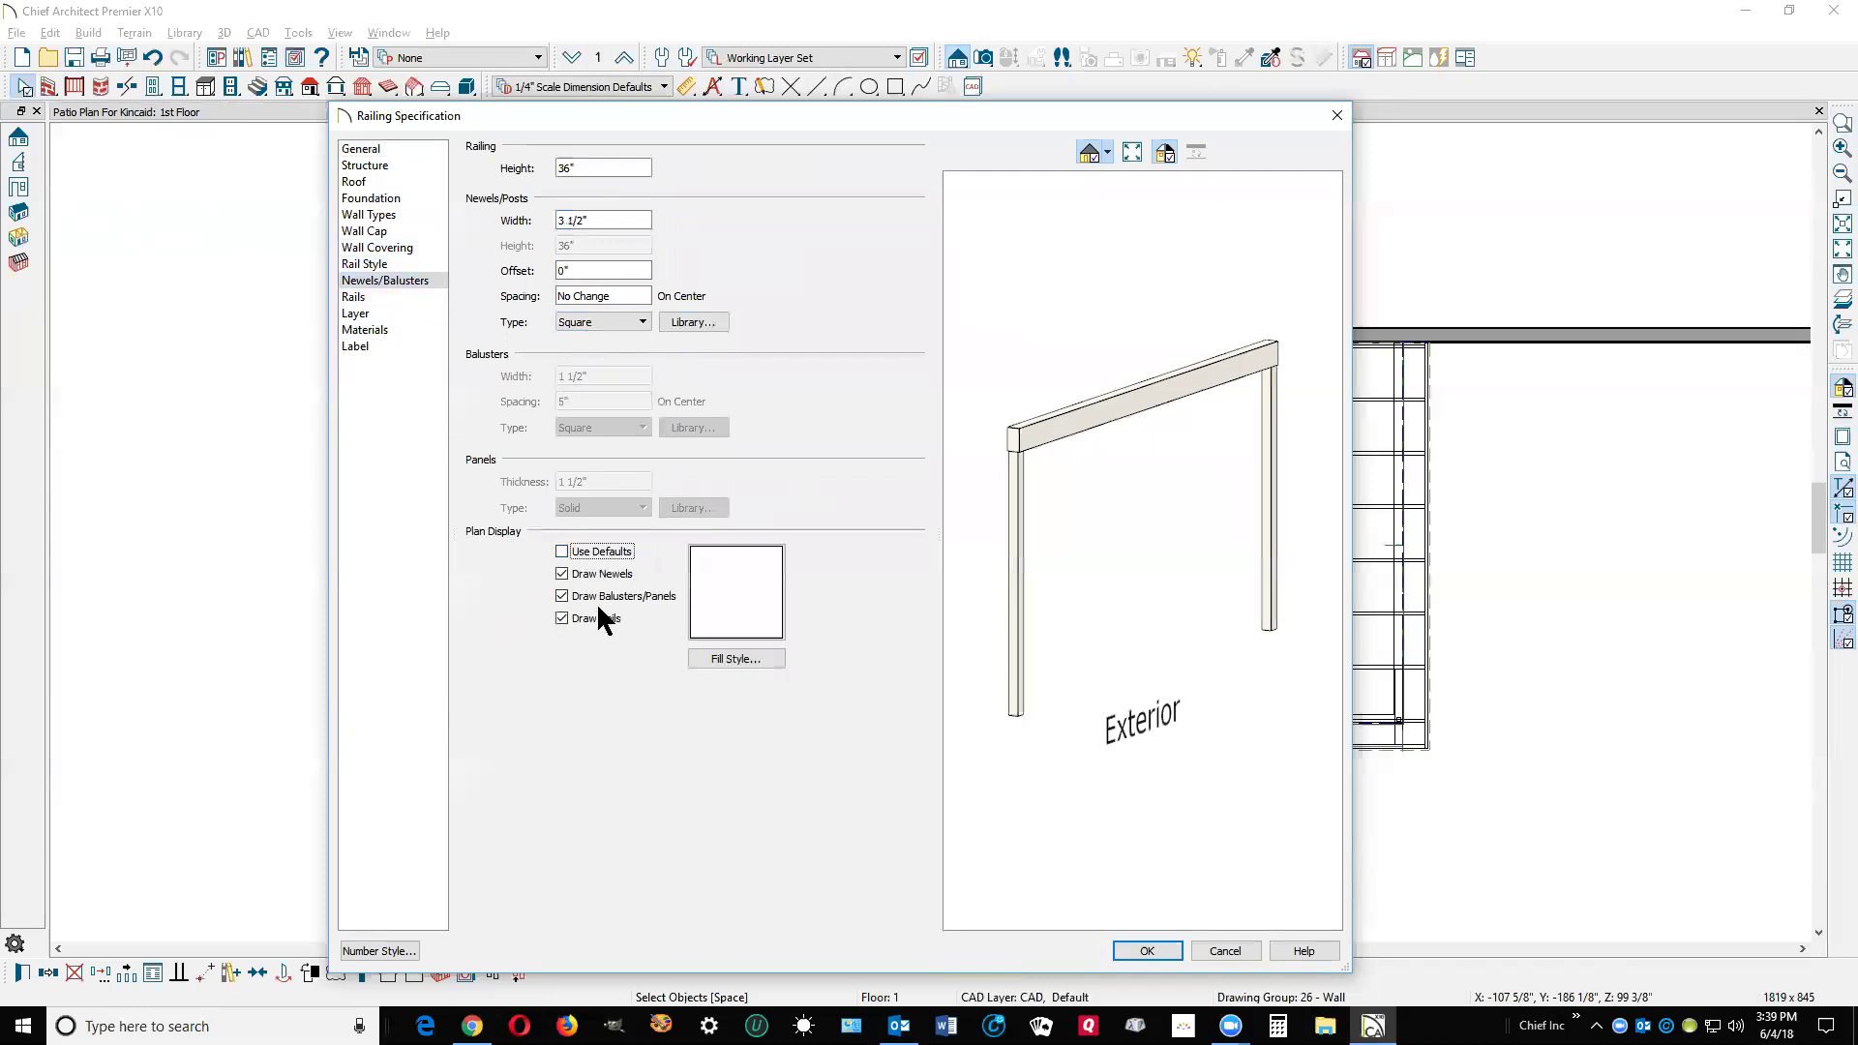
{"action": "left_click", "coordinate": [573, 618]}
{"action": "left_click", "coordinate": [1168, 958]}
{"action": "left_click", "coordinate": [1149, 885]}
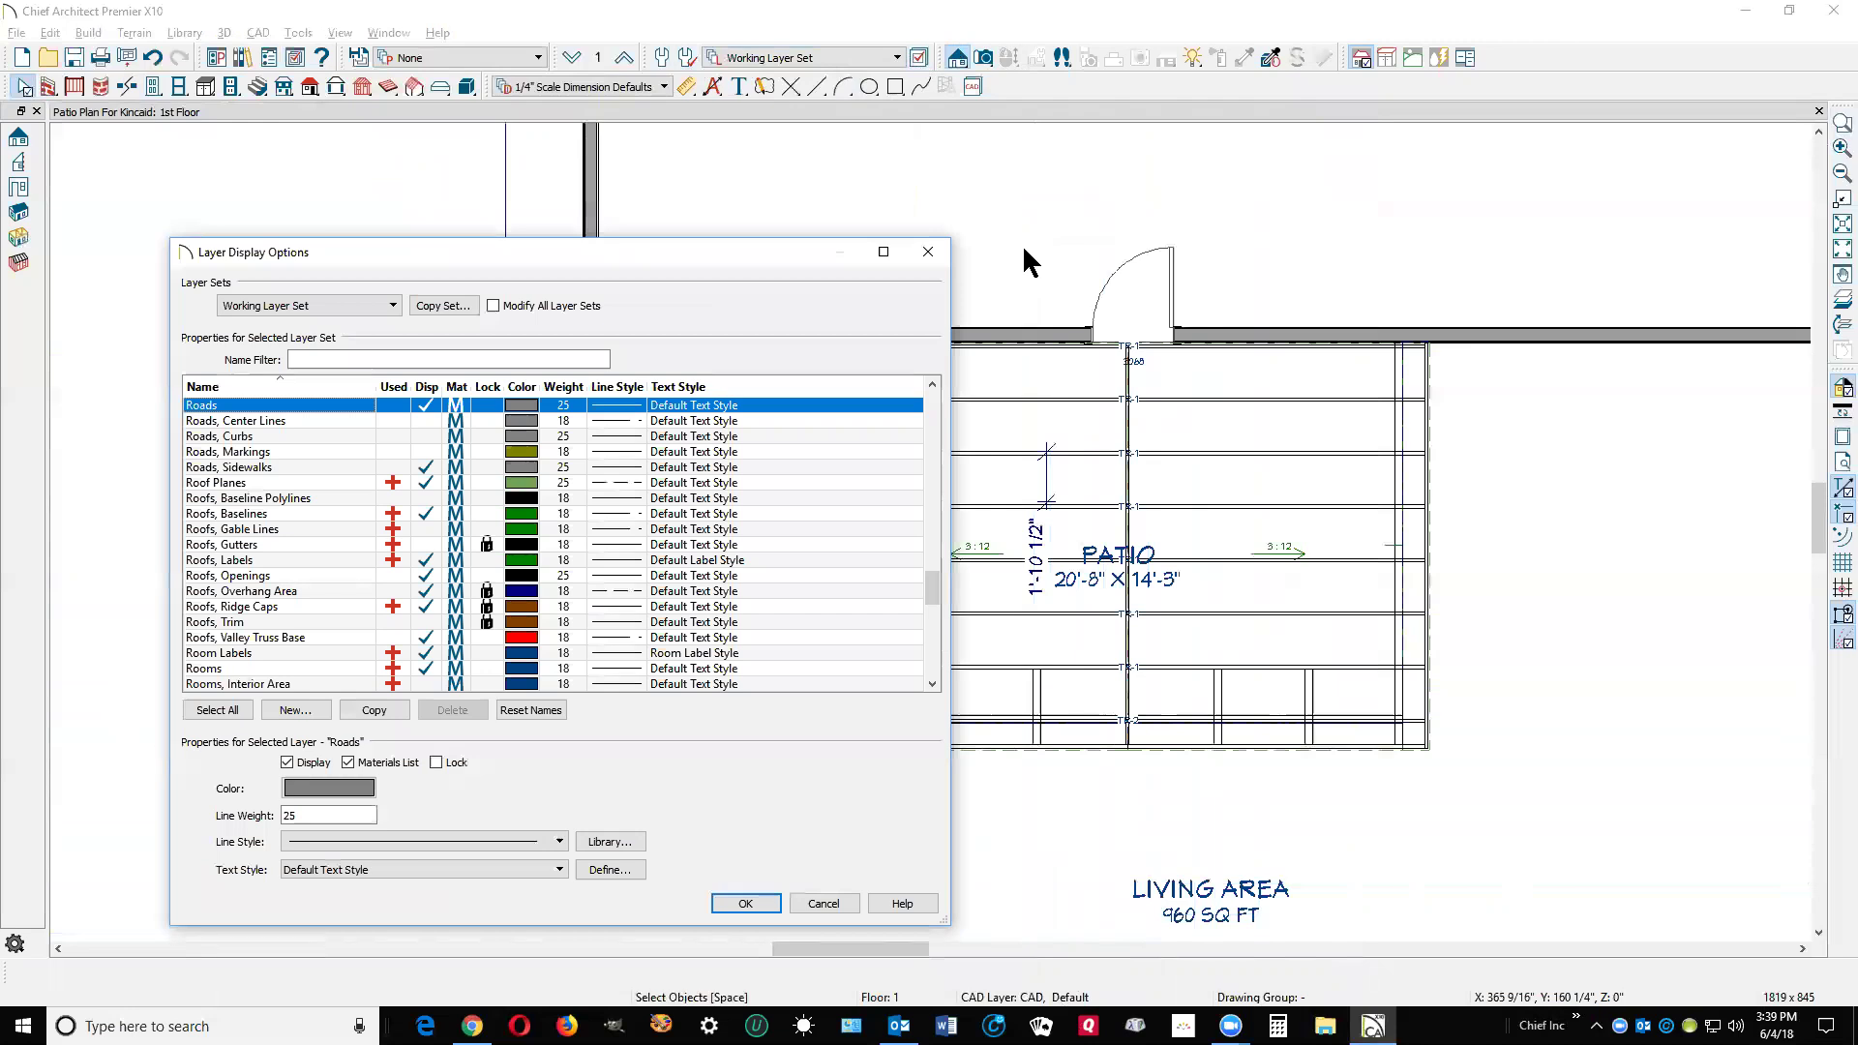
Hide the Footings and Footings, Step Markers layers in the working layer set.
{"action": "key", "text": "f"}
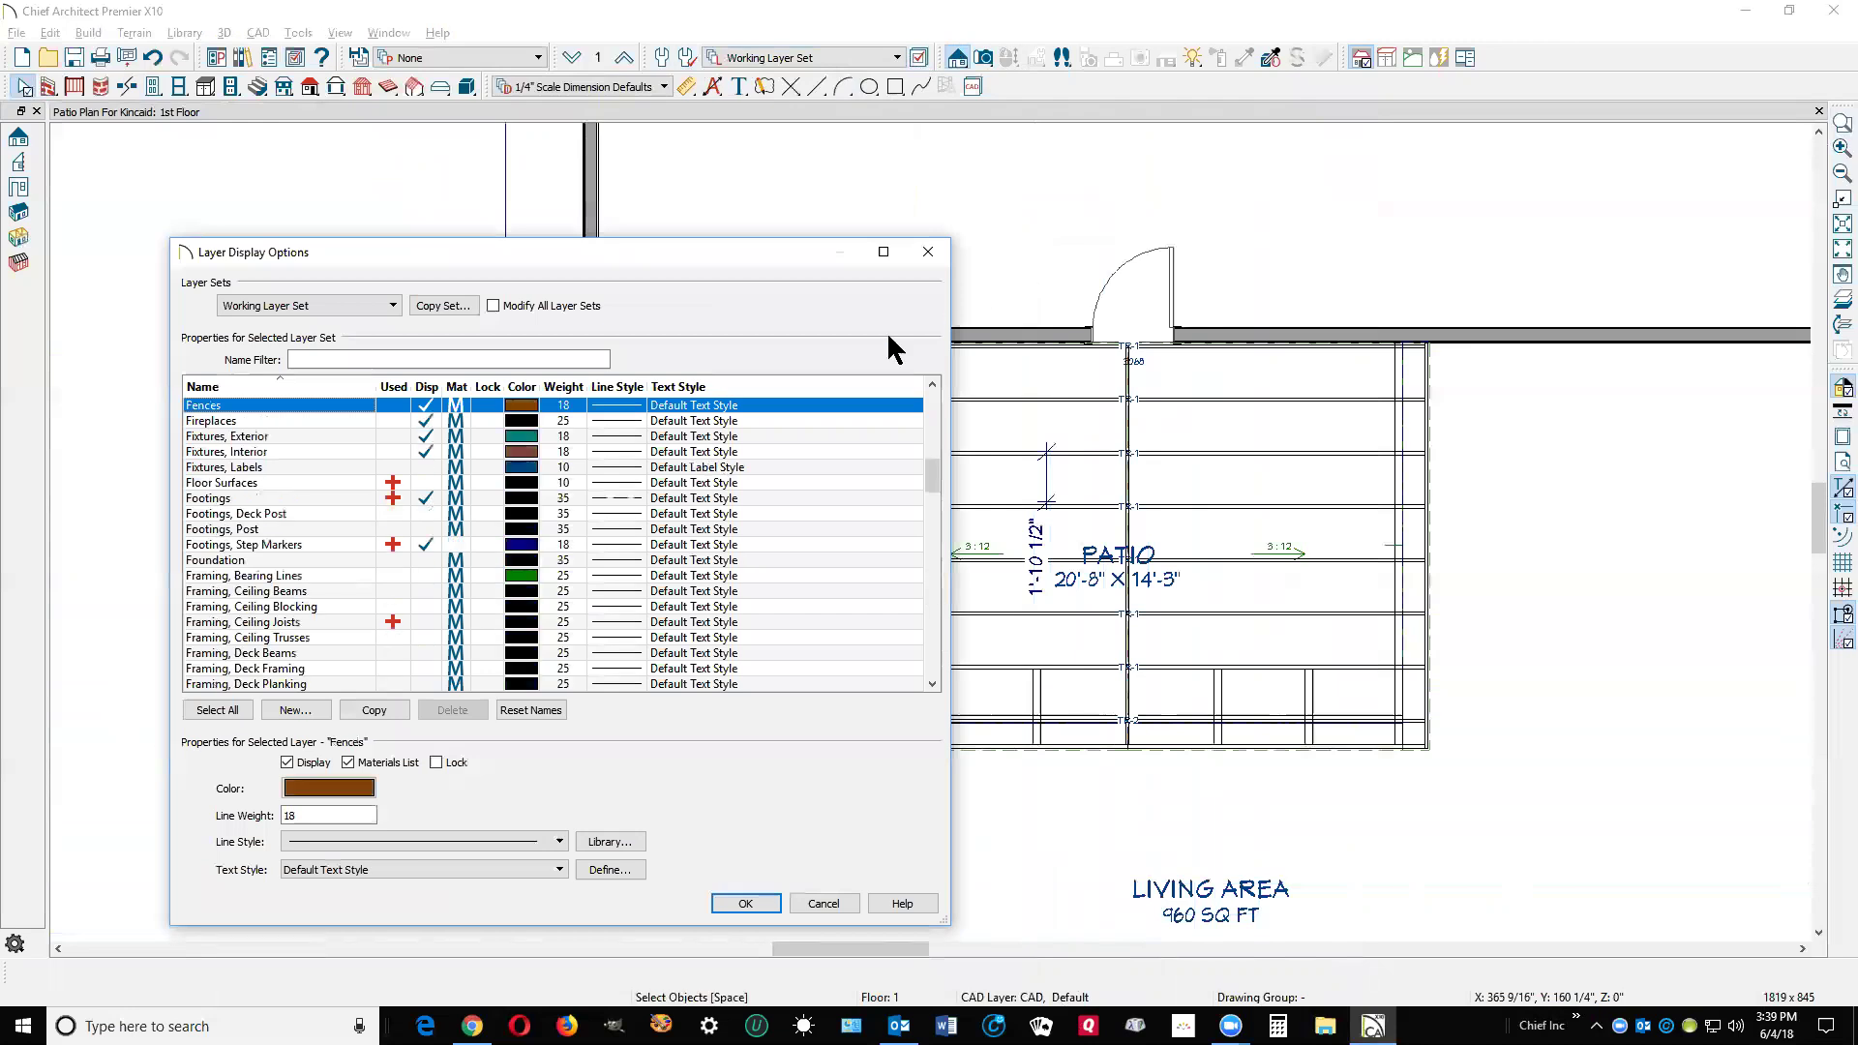
{"action": "left_click", "coordinate": [431, 497]}
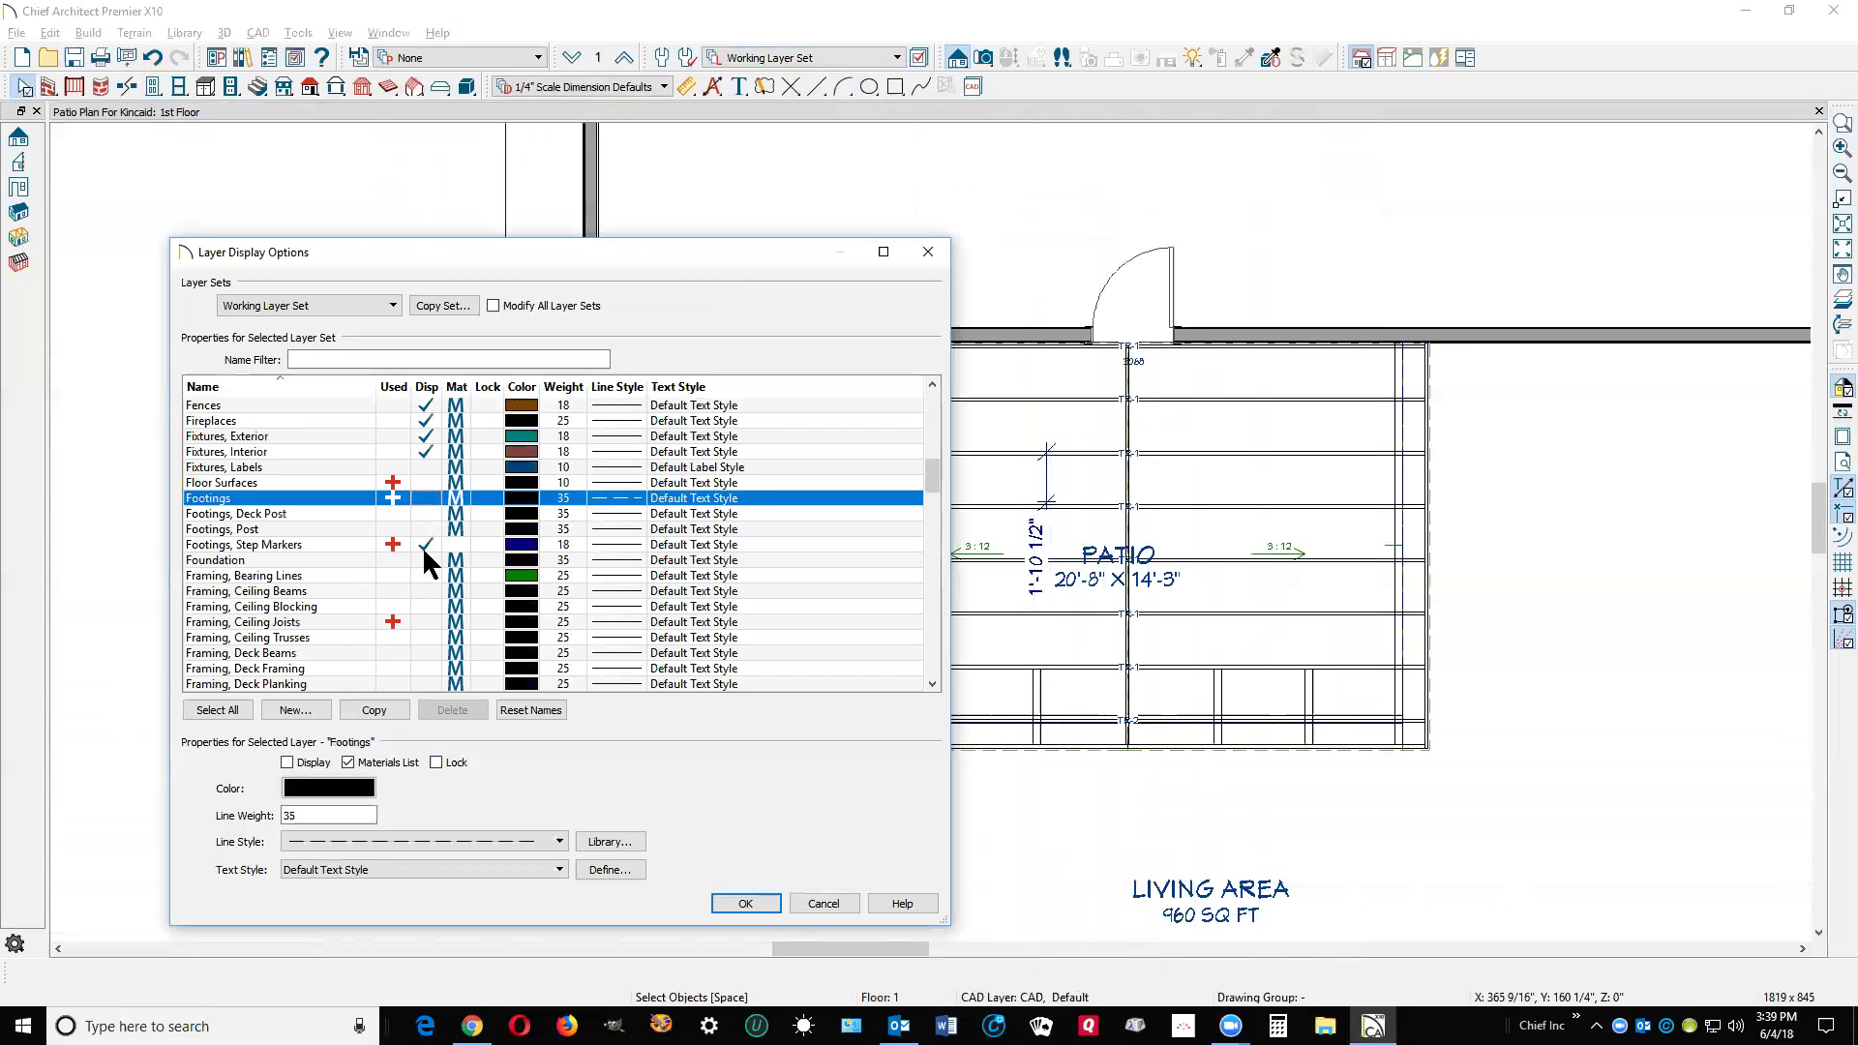
{"action": "left_click", "coordinate": [422, 546]}
{"action": "scroll", "coordinate": [422, 542], "scroll_direction": "down", "scroll_amount": 2}
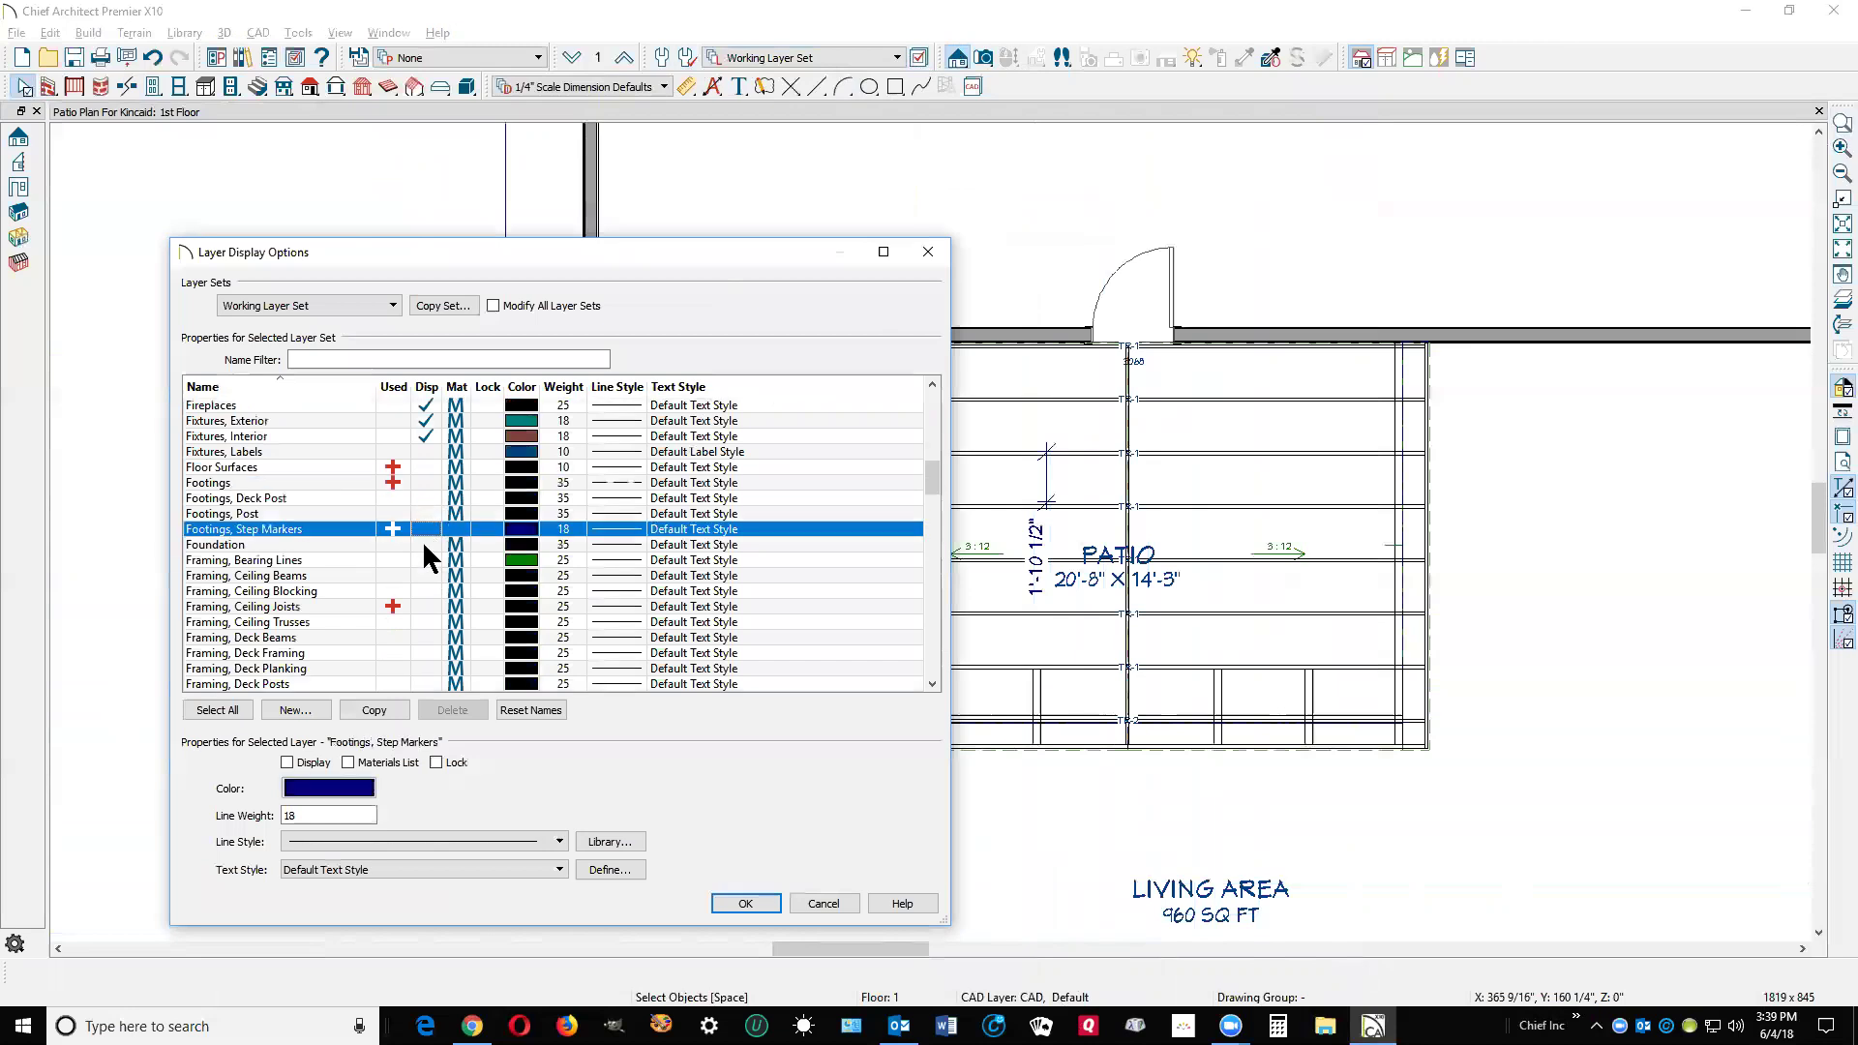
{"action": "scroll", "coordinate": [423, 547], "scroll_direction": "down", "scroll_amount": 5}
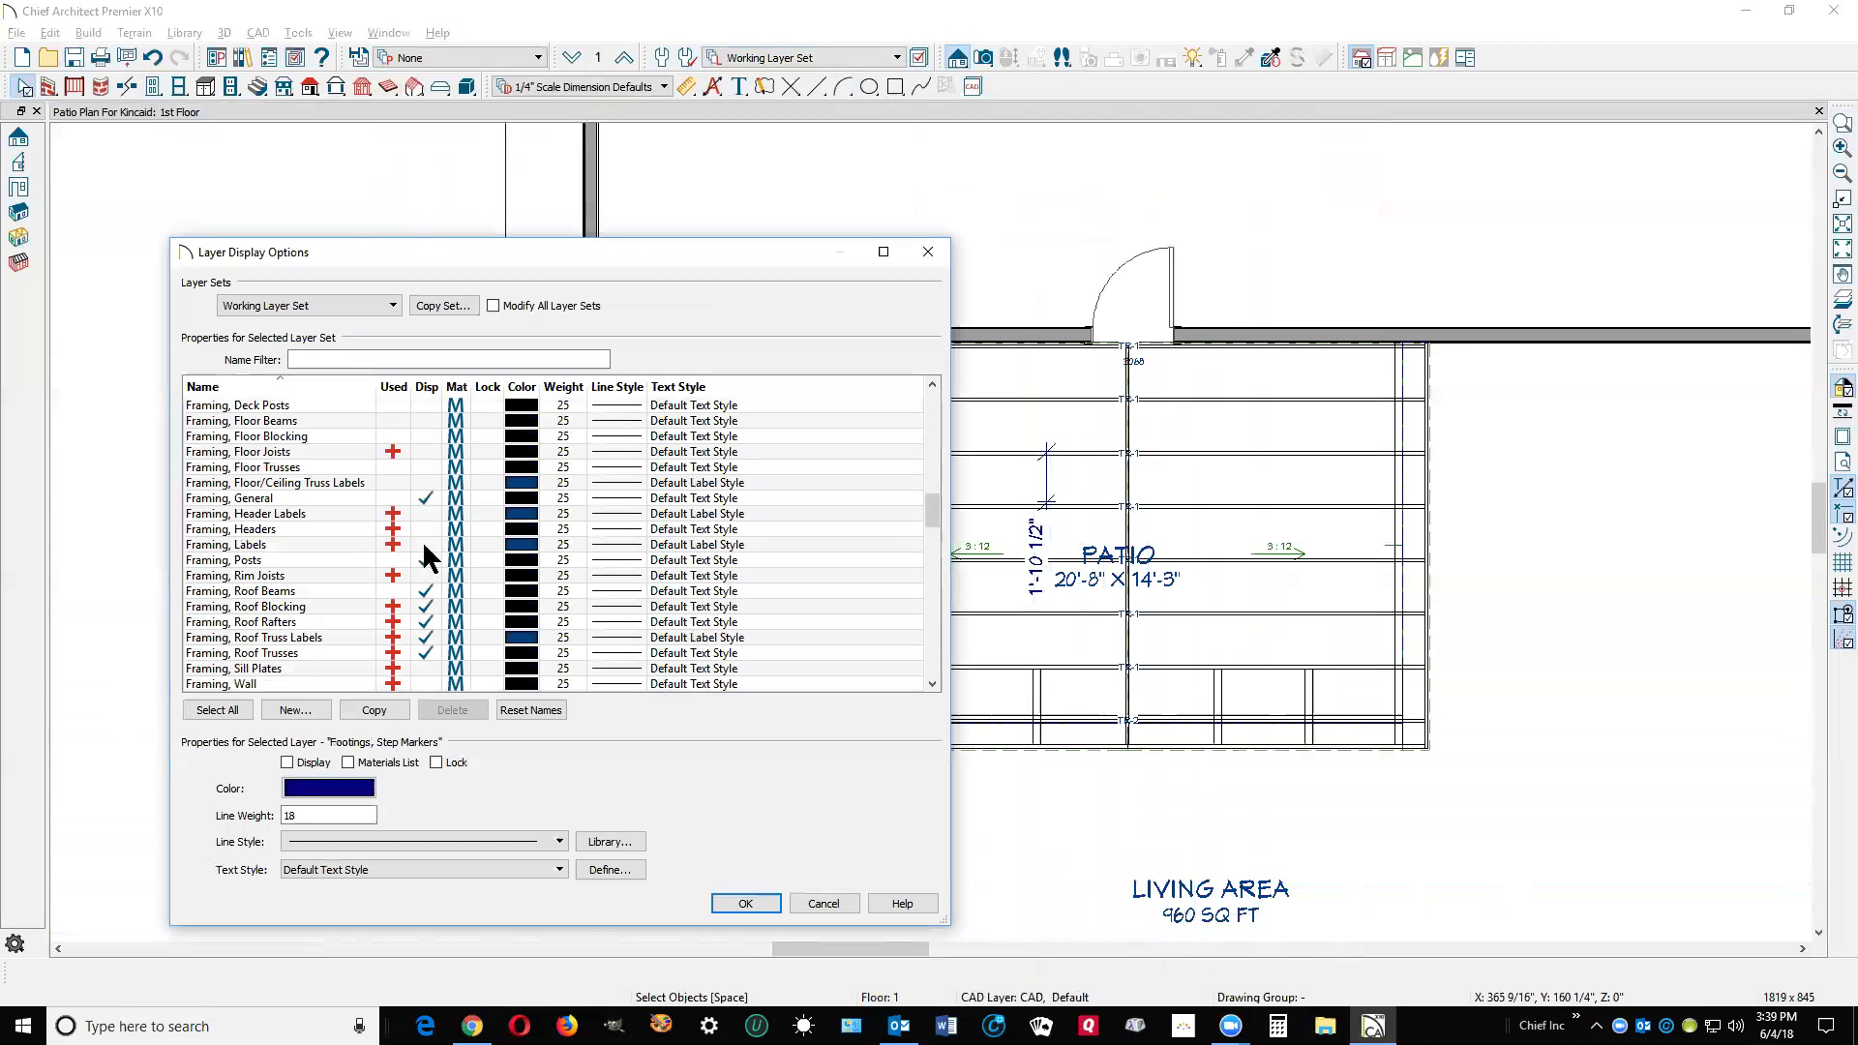
Hide the Framing layers for Roof Blocking, Roof Rafters, Roof Truss Labels and Roof Trusses, and apply the layer display changes.
{"action": "left_click", "coordinate": [422, 600]}
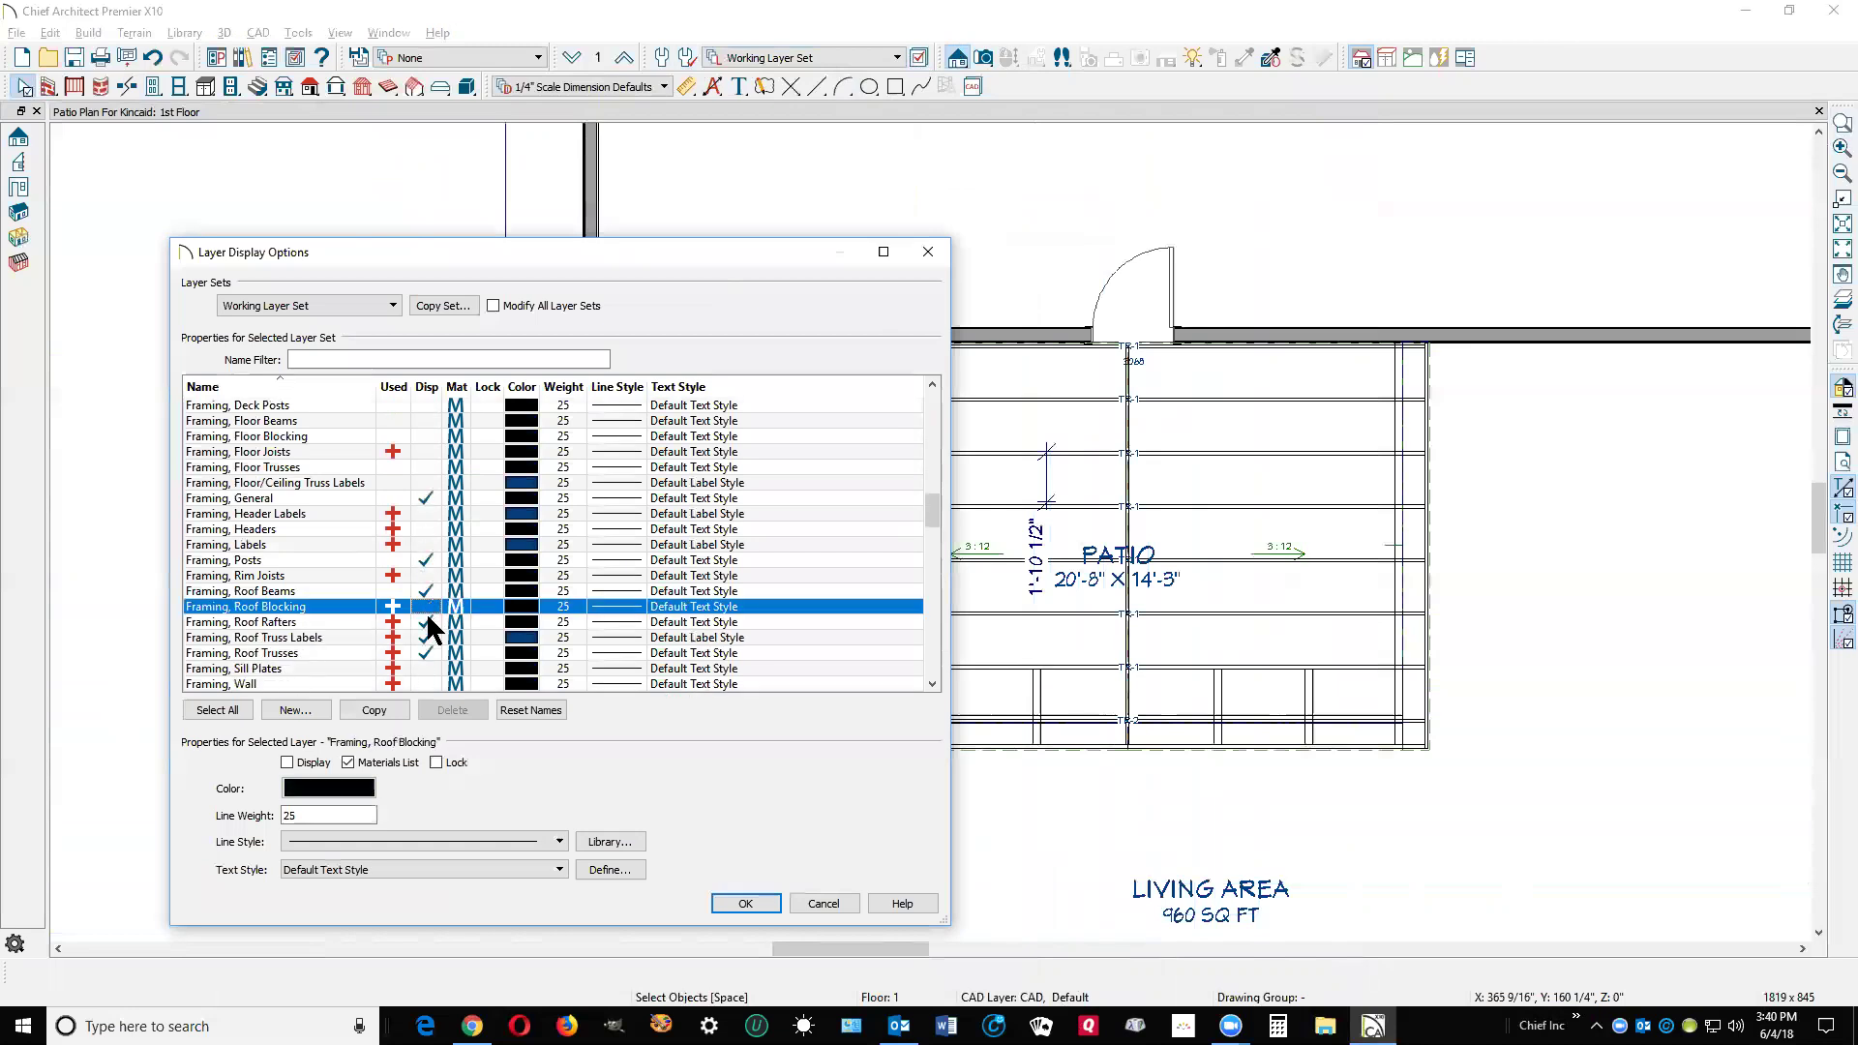
{"action": "left_click", "coordinate": [426, 622]}
{"action": "left_click", "coordinate": [425, 636]}
{"action": "left_click", "coordinate": [426, 653]}
{"action": "scroll", "coordinate": [476, 622], "scroll_direction": "down", "scroll_amount": 4}
{"action": "scroll", "coordinate": [476, 622], "scroll_direction": "up", "scroll_amount": 9}
{"action": "scroll", "coordinate": [476, 623], "scroll_direction": "up", "scroll_amount": 4}
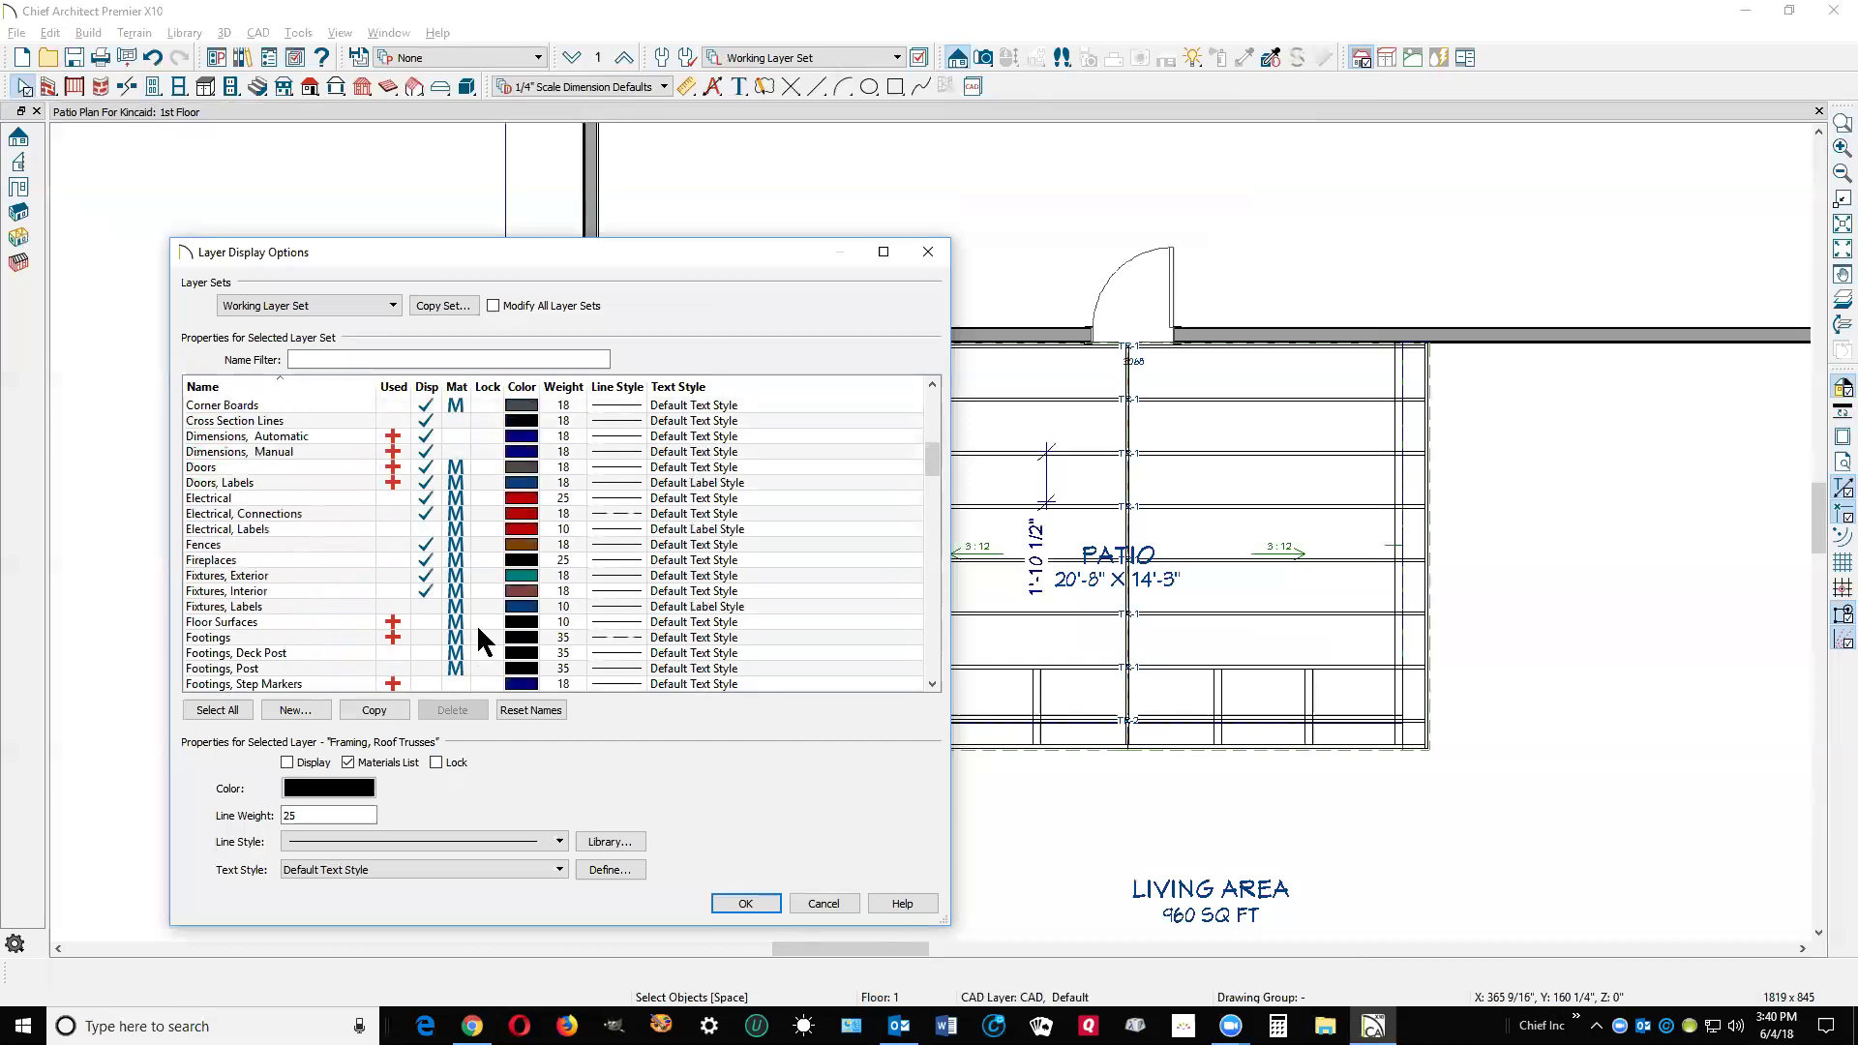
{"action": "left_click", "coordinate": [764, 900]}
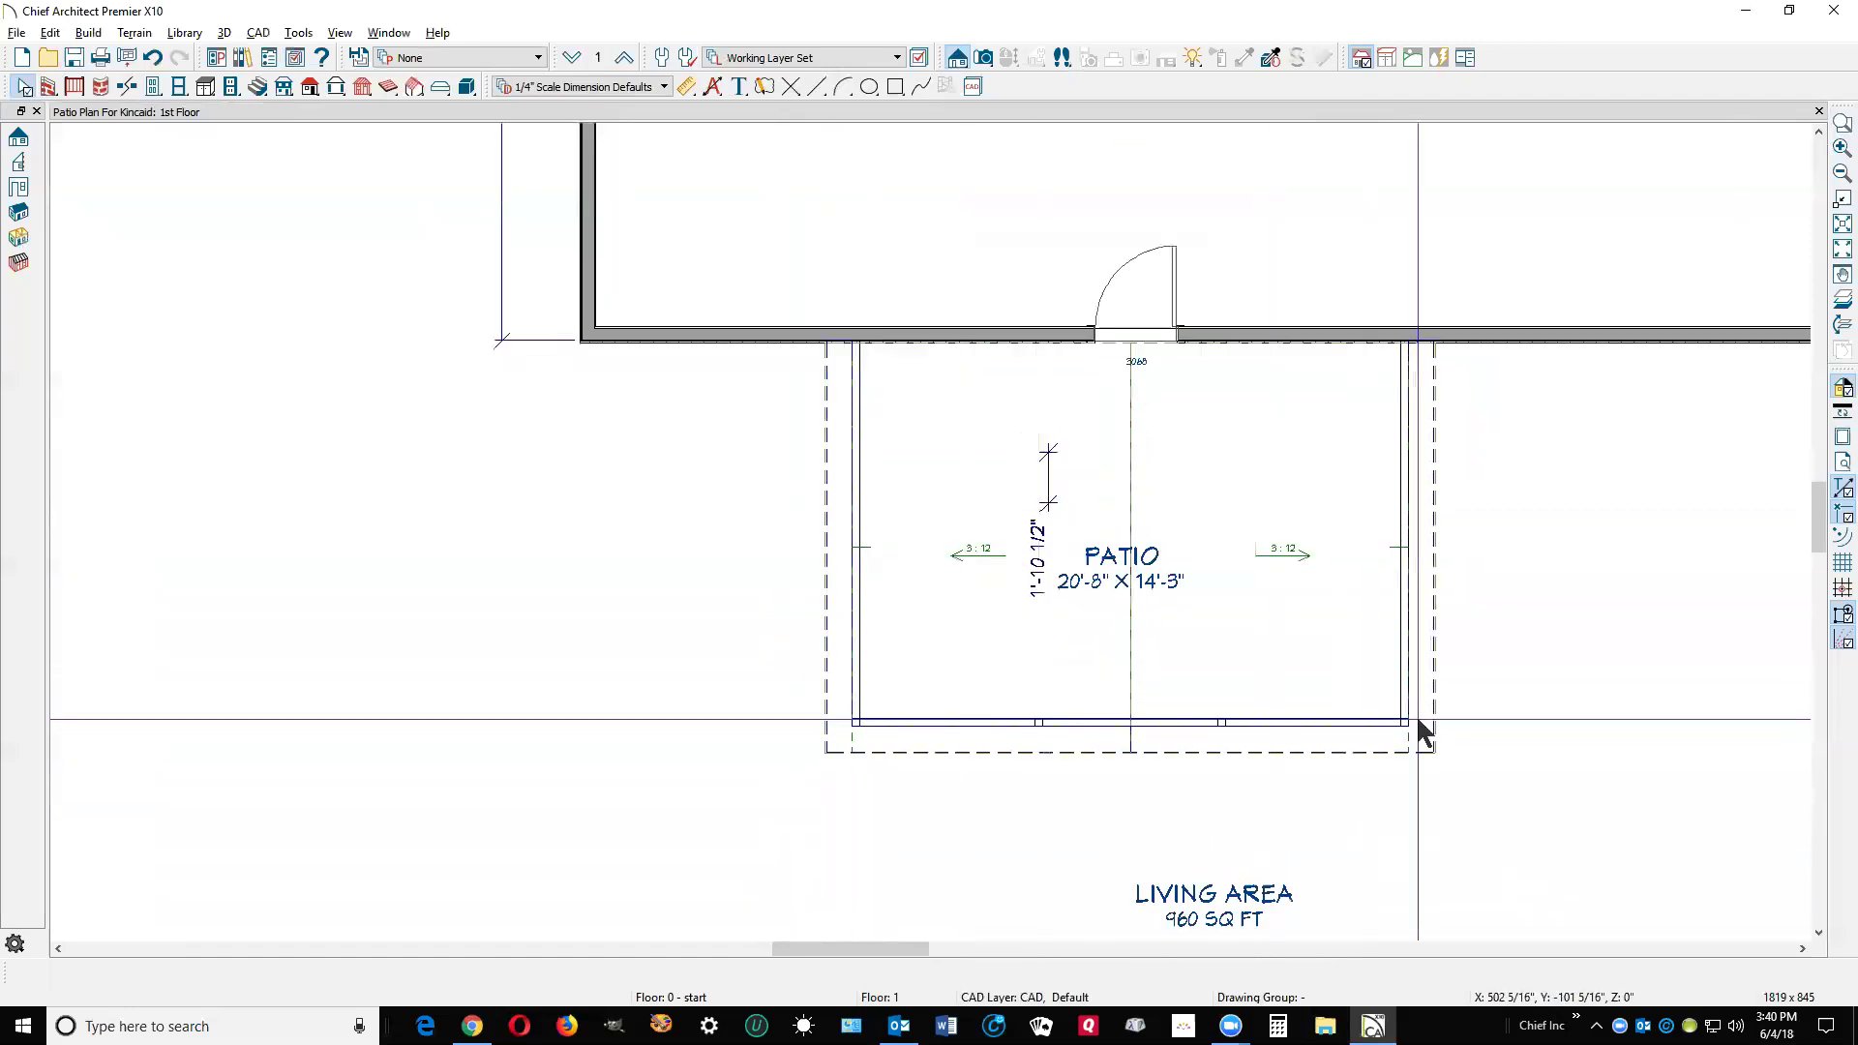
Try newel spacings of 132 in and 240 in on the patio's front railing, and settle on 360 in on center.
{"action": "left_click", "coordinate": [1196, 725]}
{"action": "double_click", "coordinate": [1196, 726]}
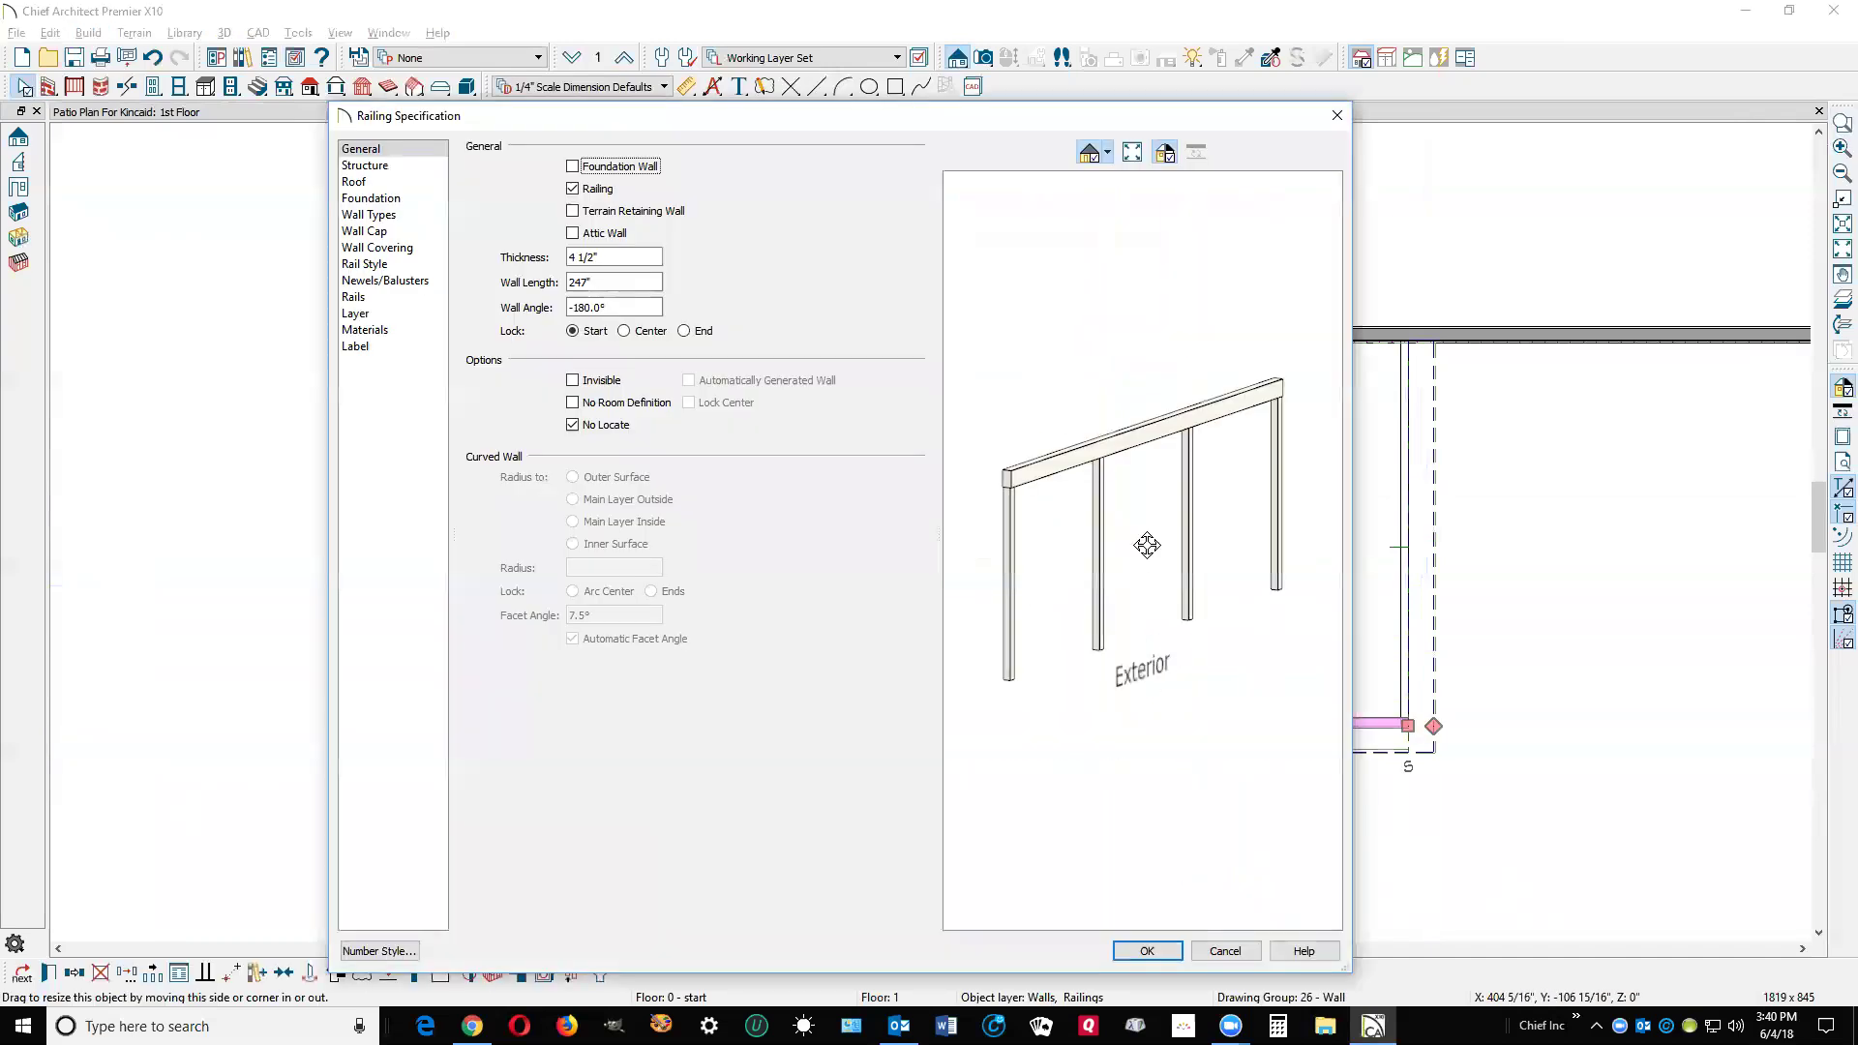
{"action": "left_click", "coordinate": [404, 283]}
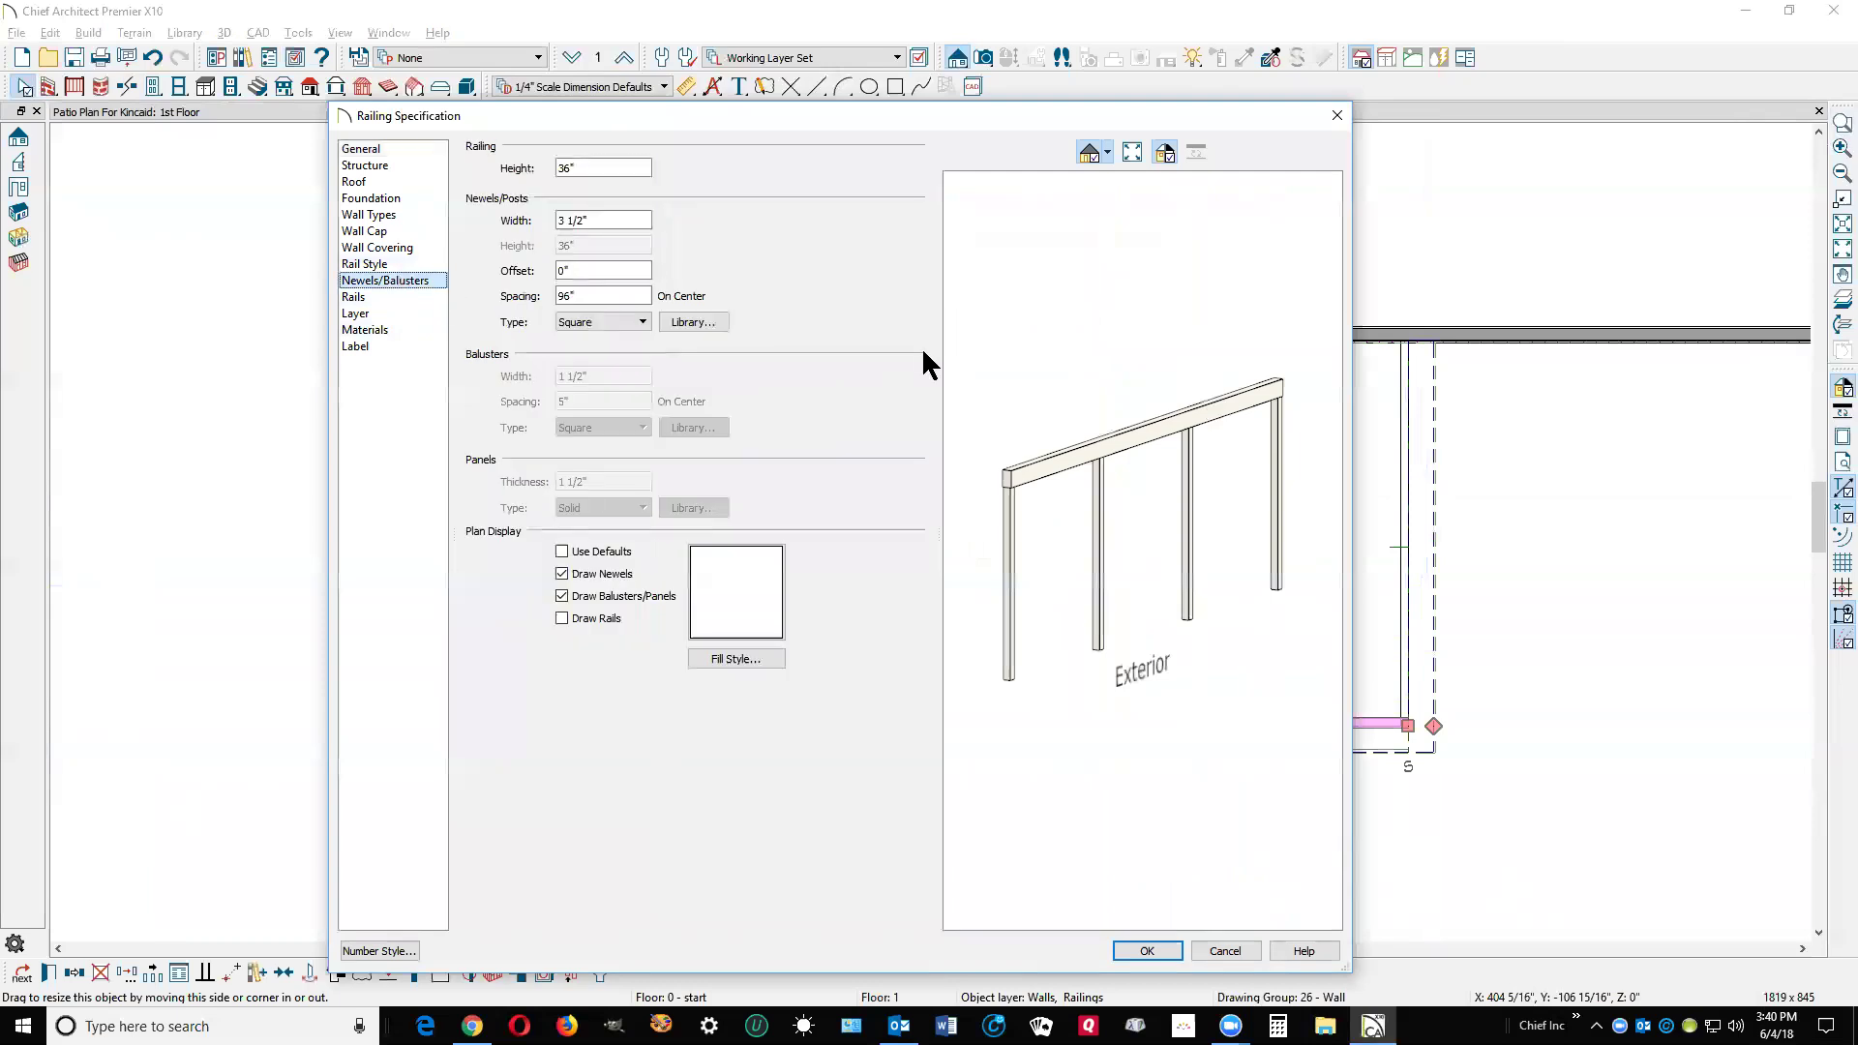
{"action": "double_click", "coordinate": [605, 295]}
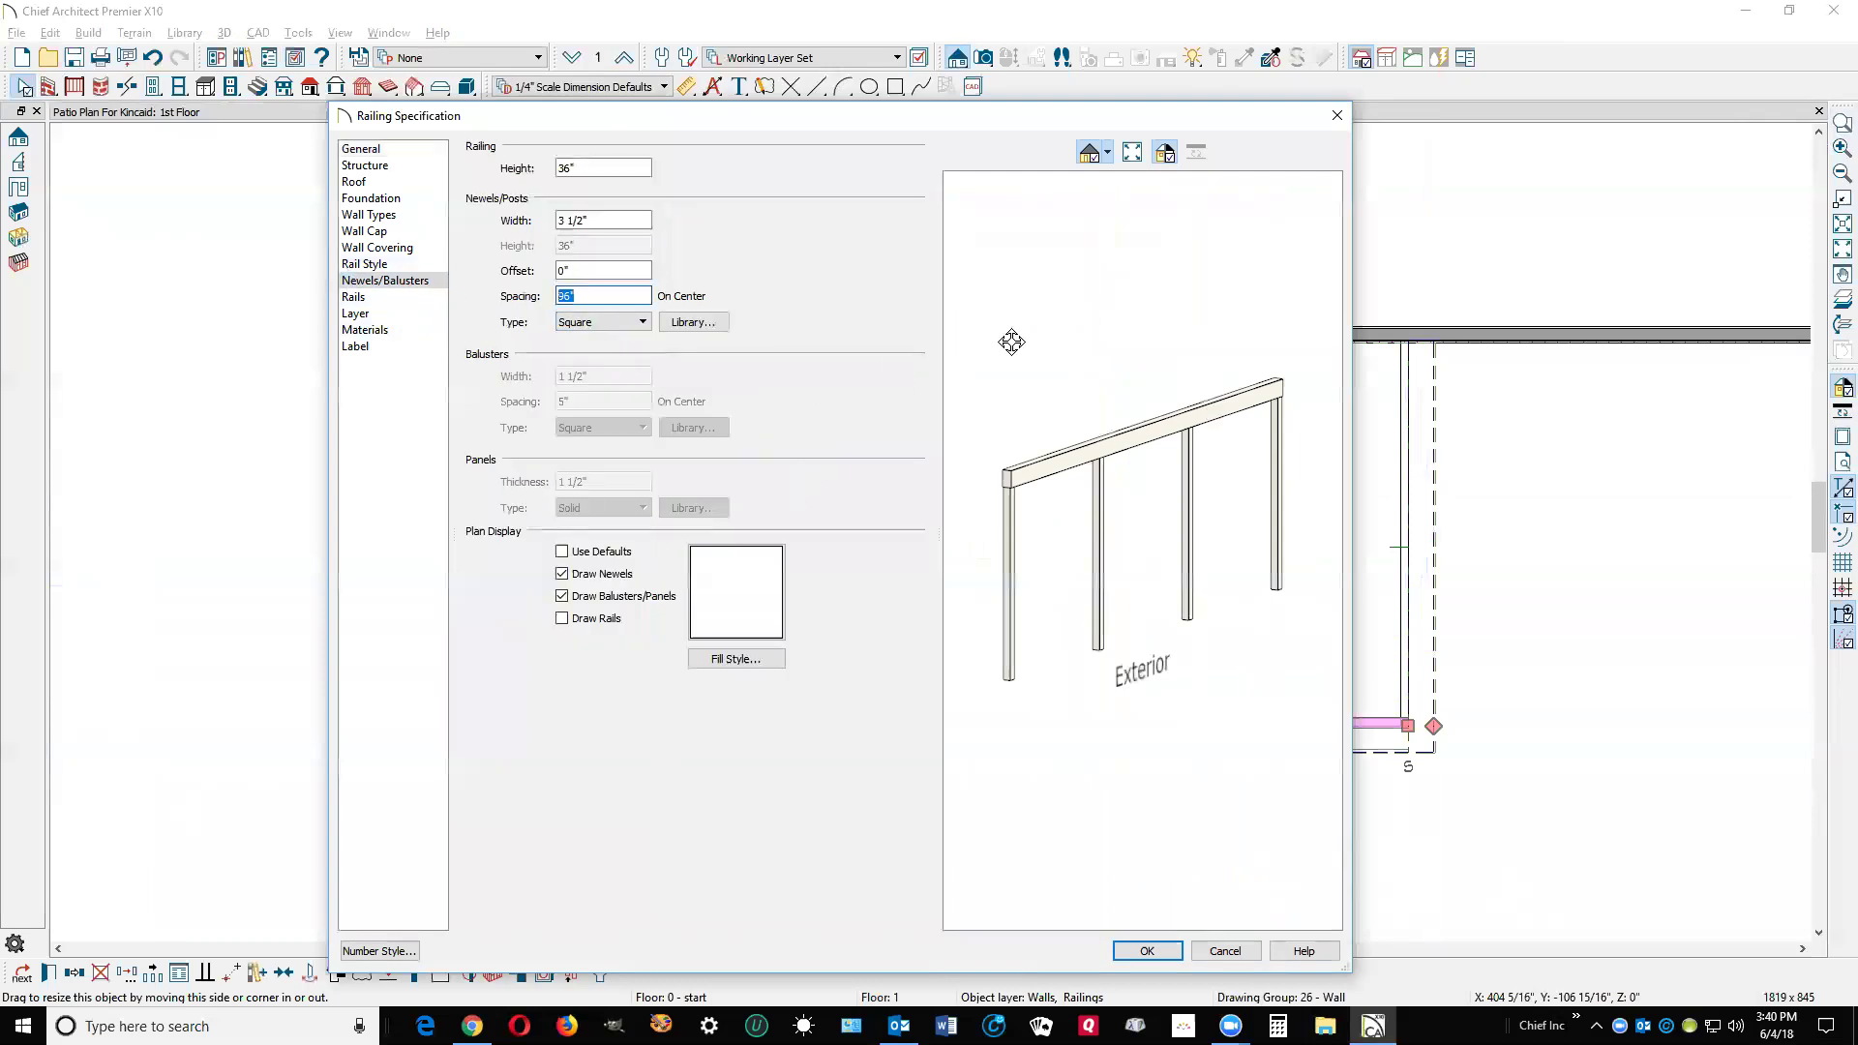
{"action": "key", "text": "Tab"}
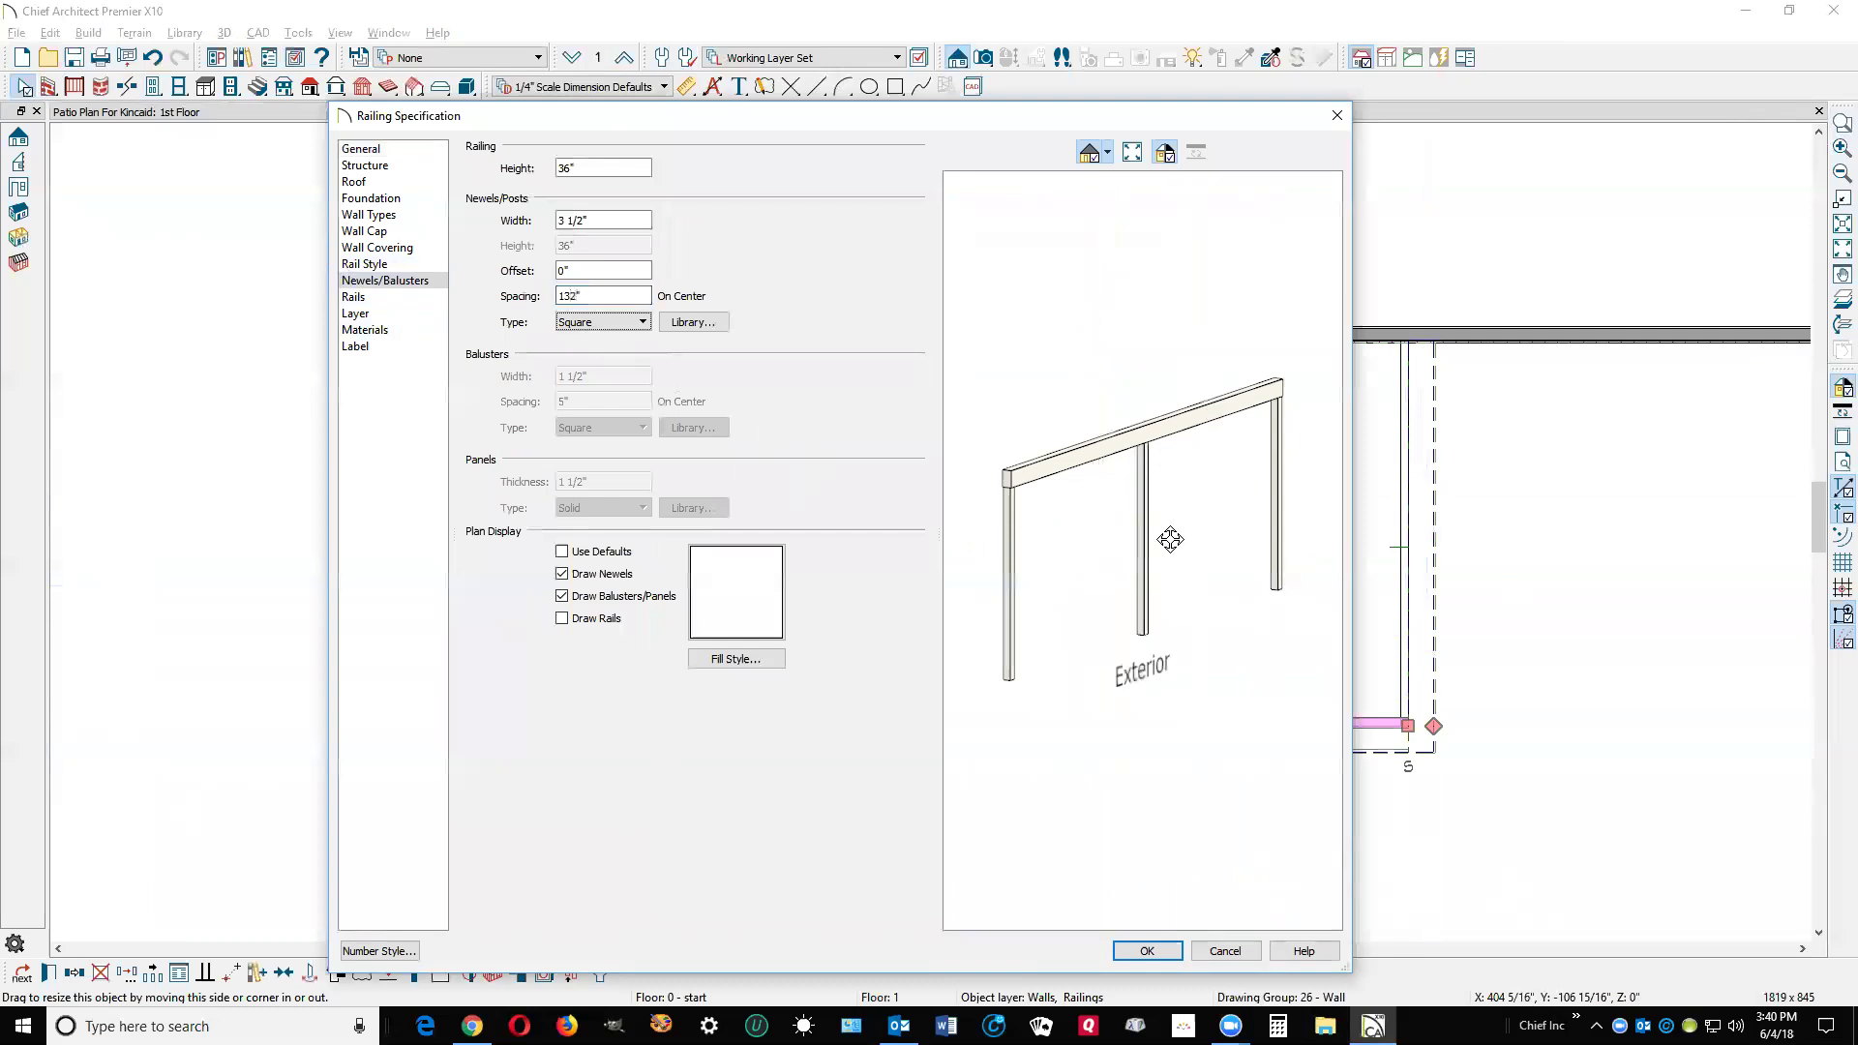
{"action": "key", "text": "shift+Tab"}
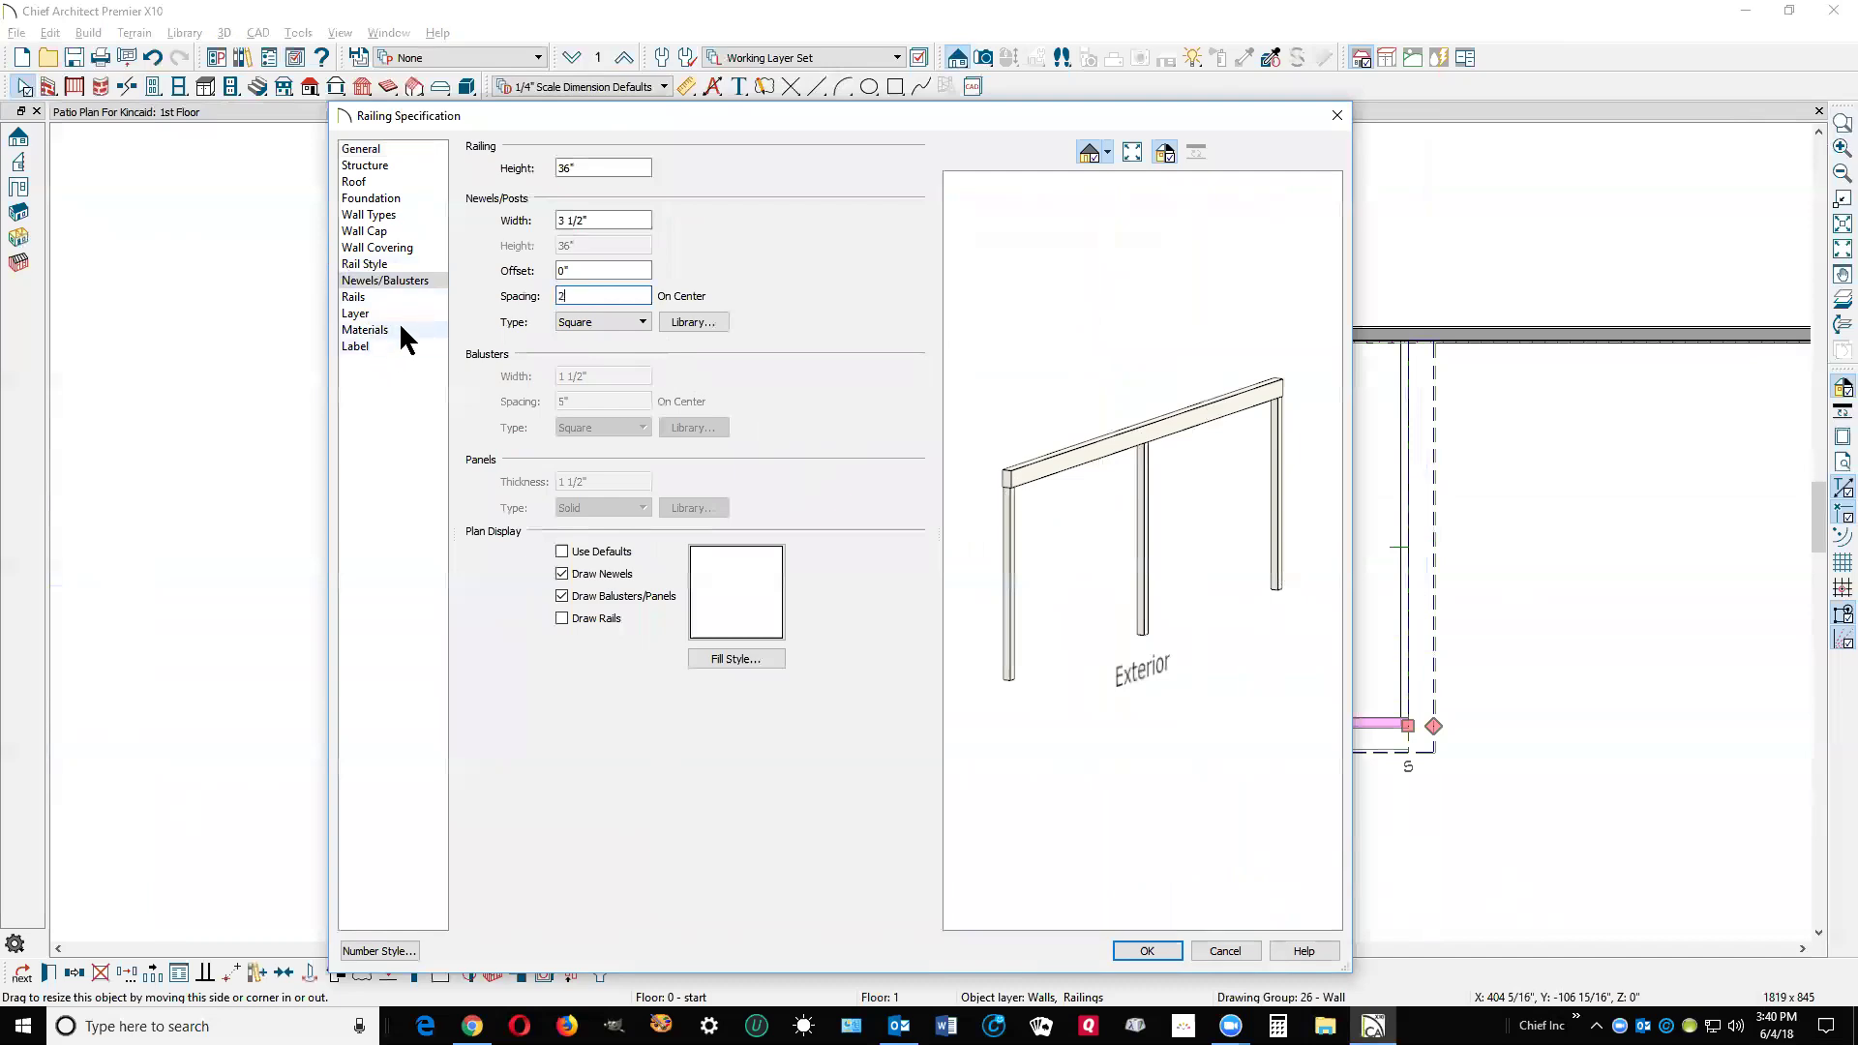
{"action": "key", "text": "Tab"}
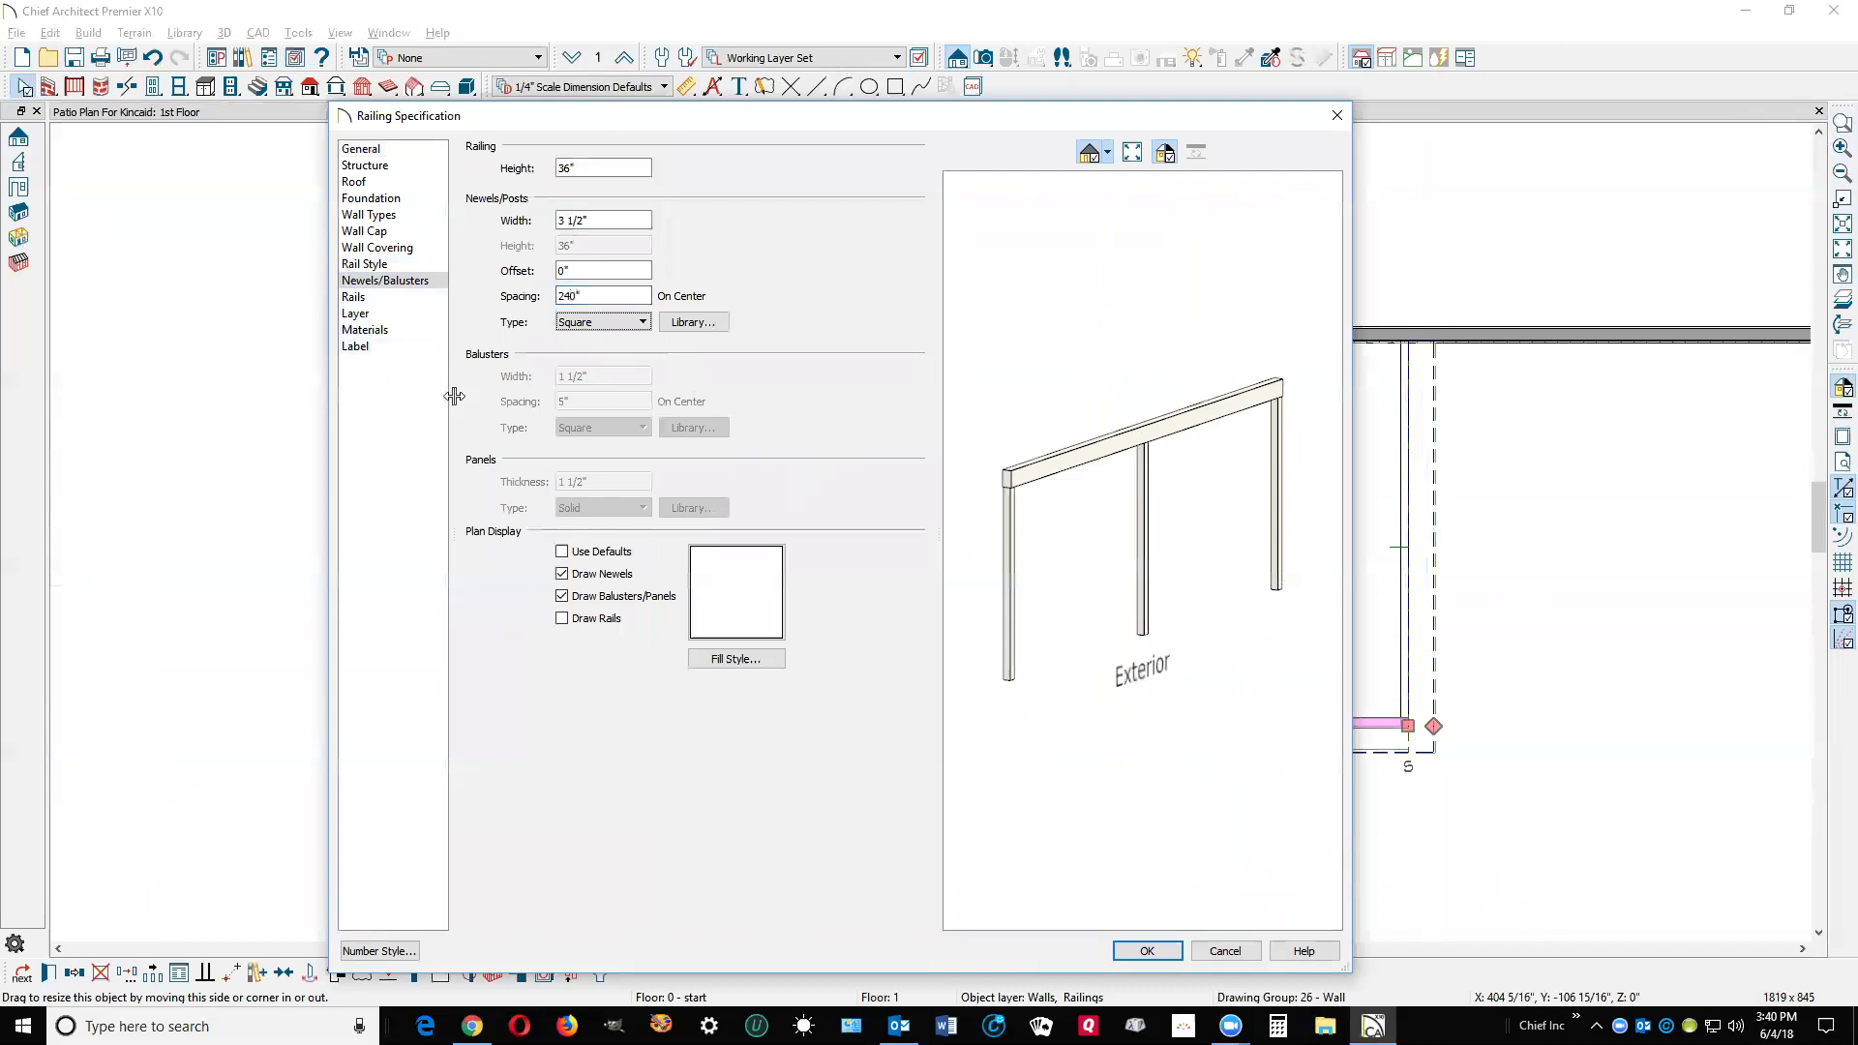
{"action": "key", "text": "shift+Tab"}
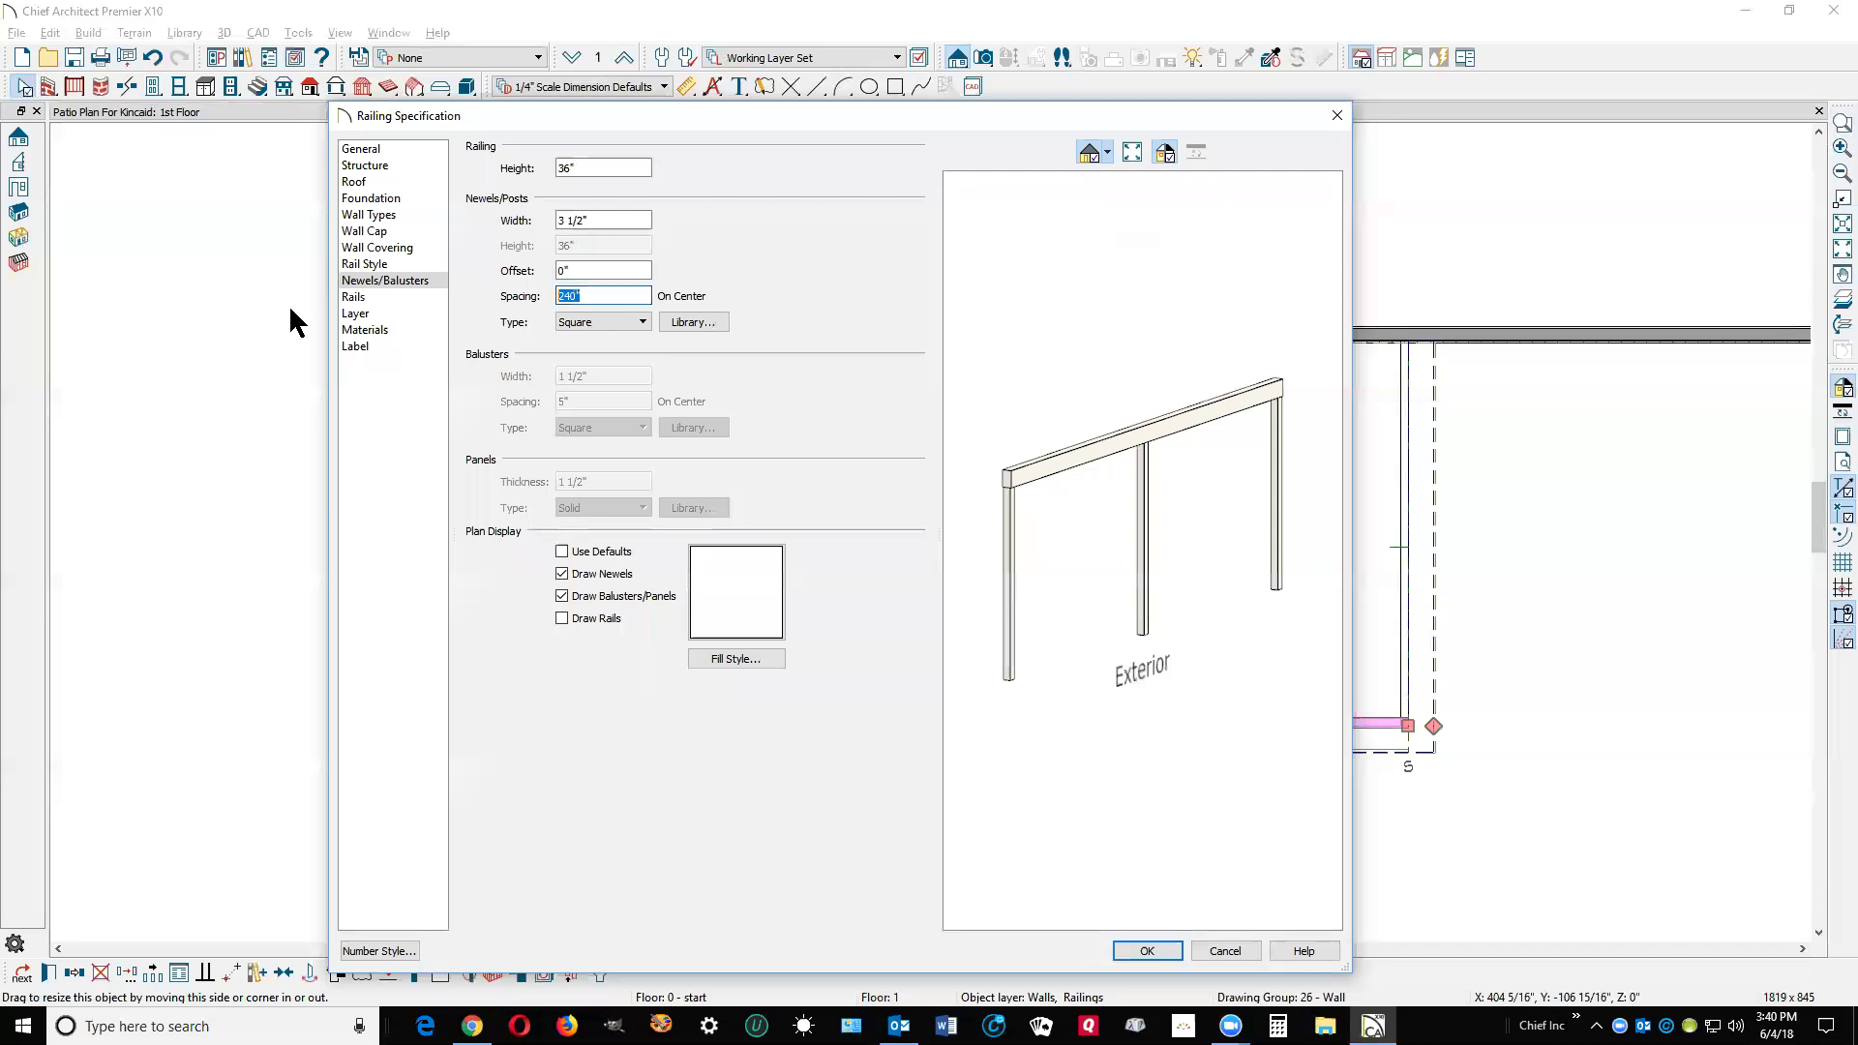
{"action": "type", "text": "3"}
{"action": "type", "text": "60"}
{"action": "key", "text": "Tab"}
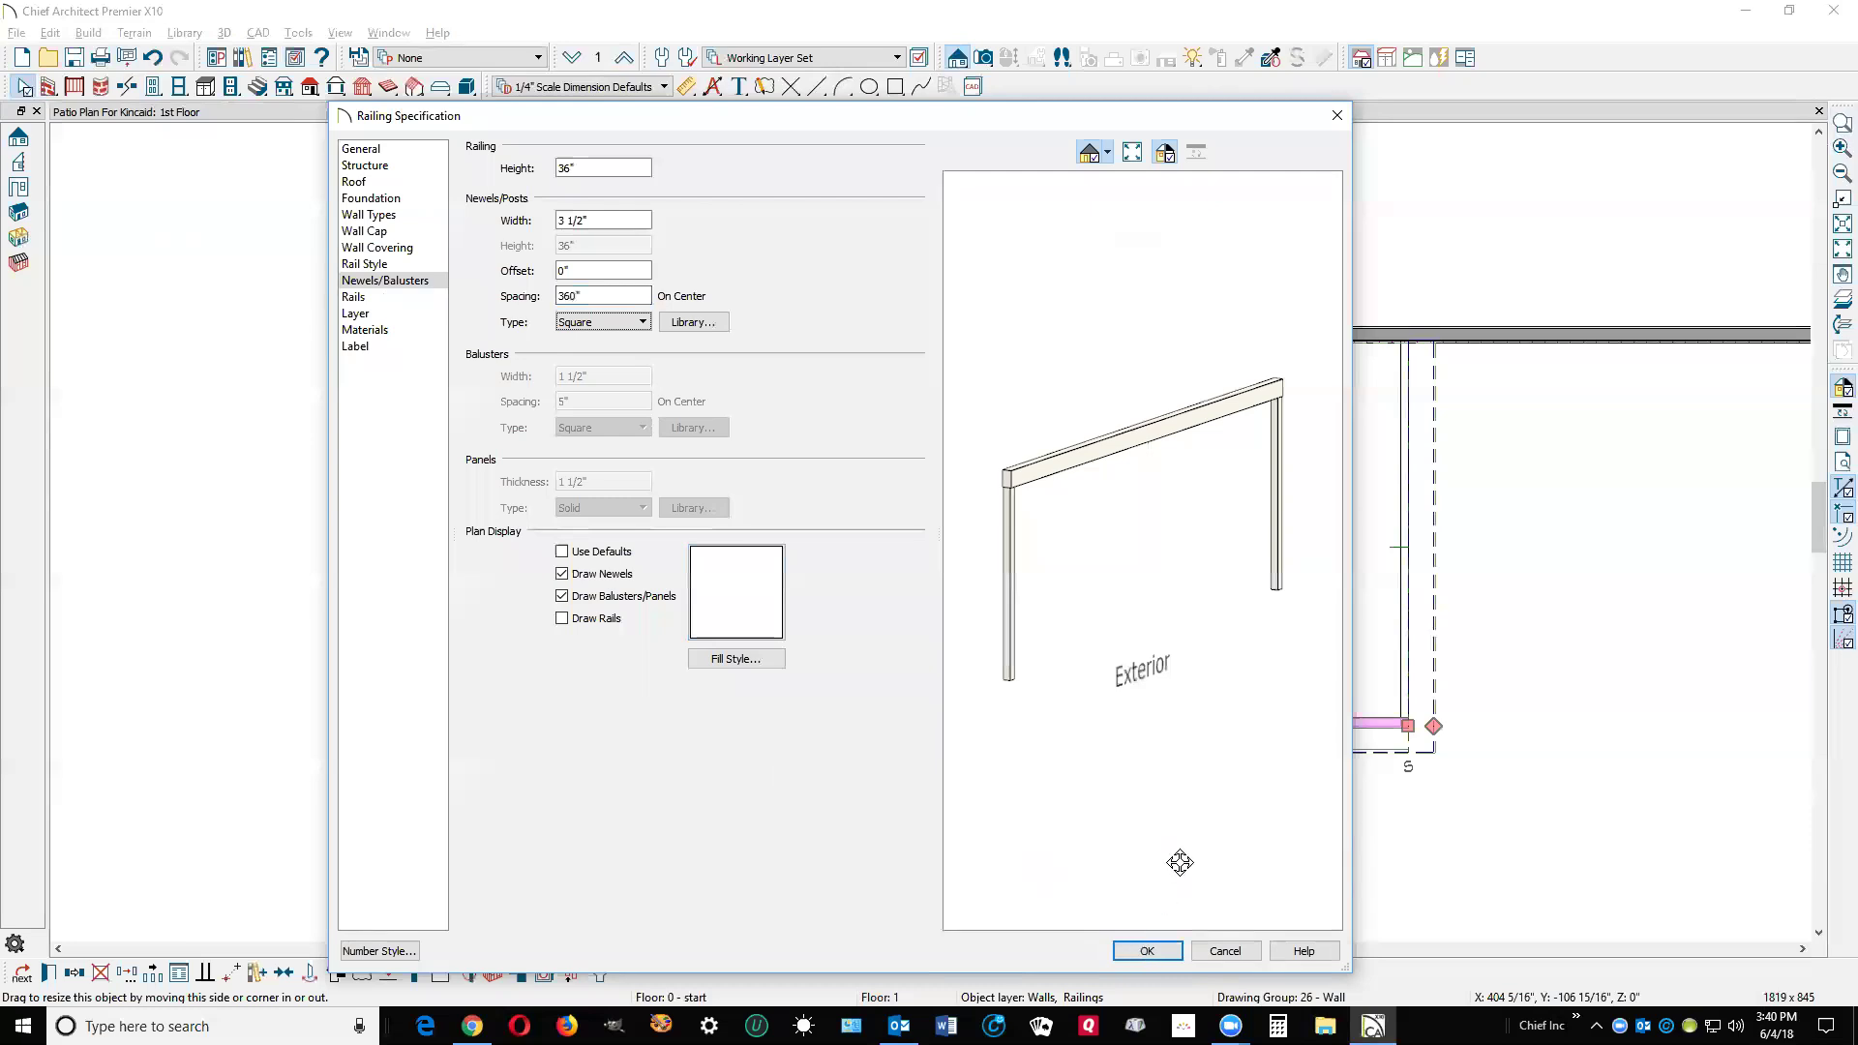
{"action": "key", "text": "alt+Down"}
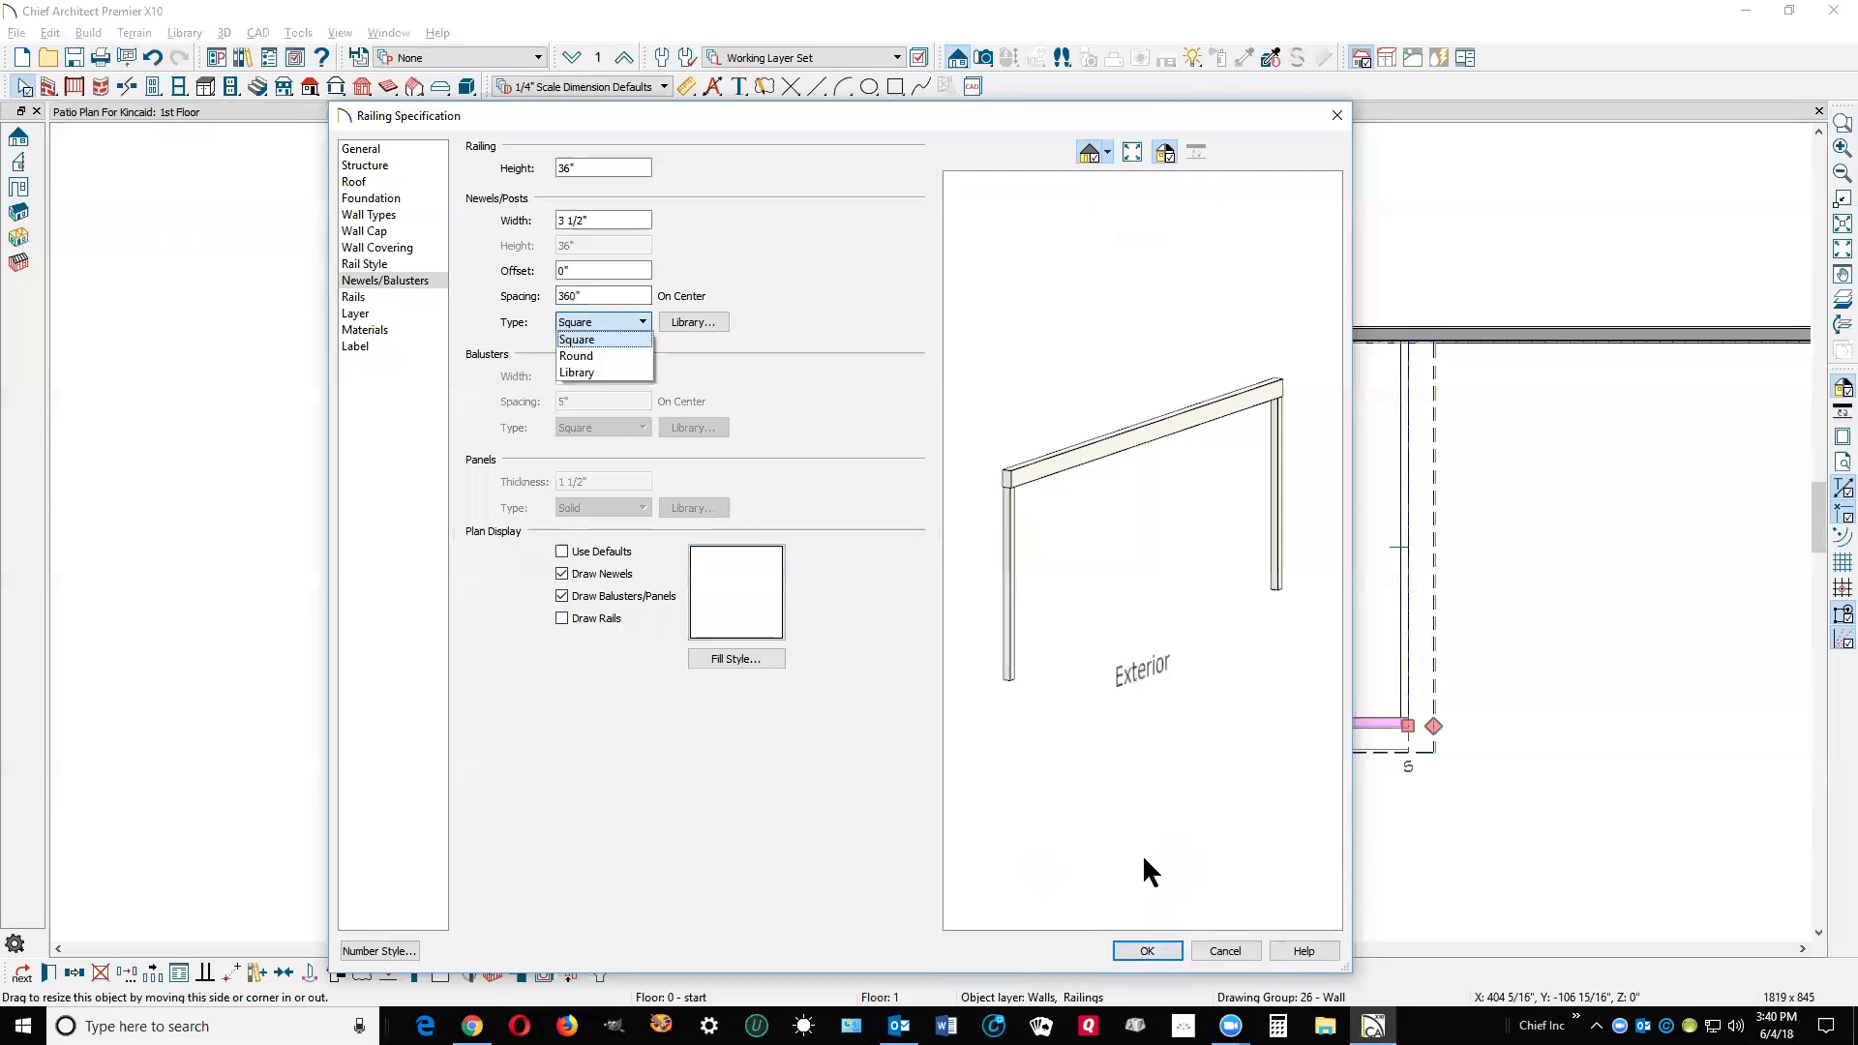
{"action": "left_click", "coordinate": [1147, 952]}
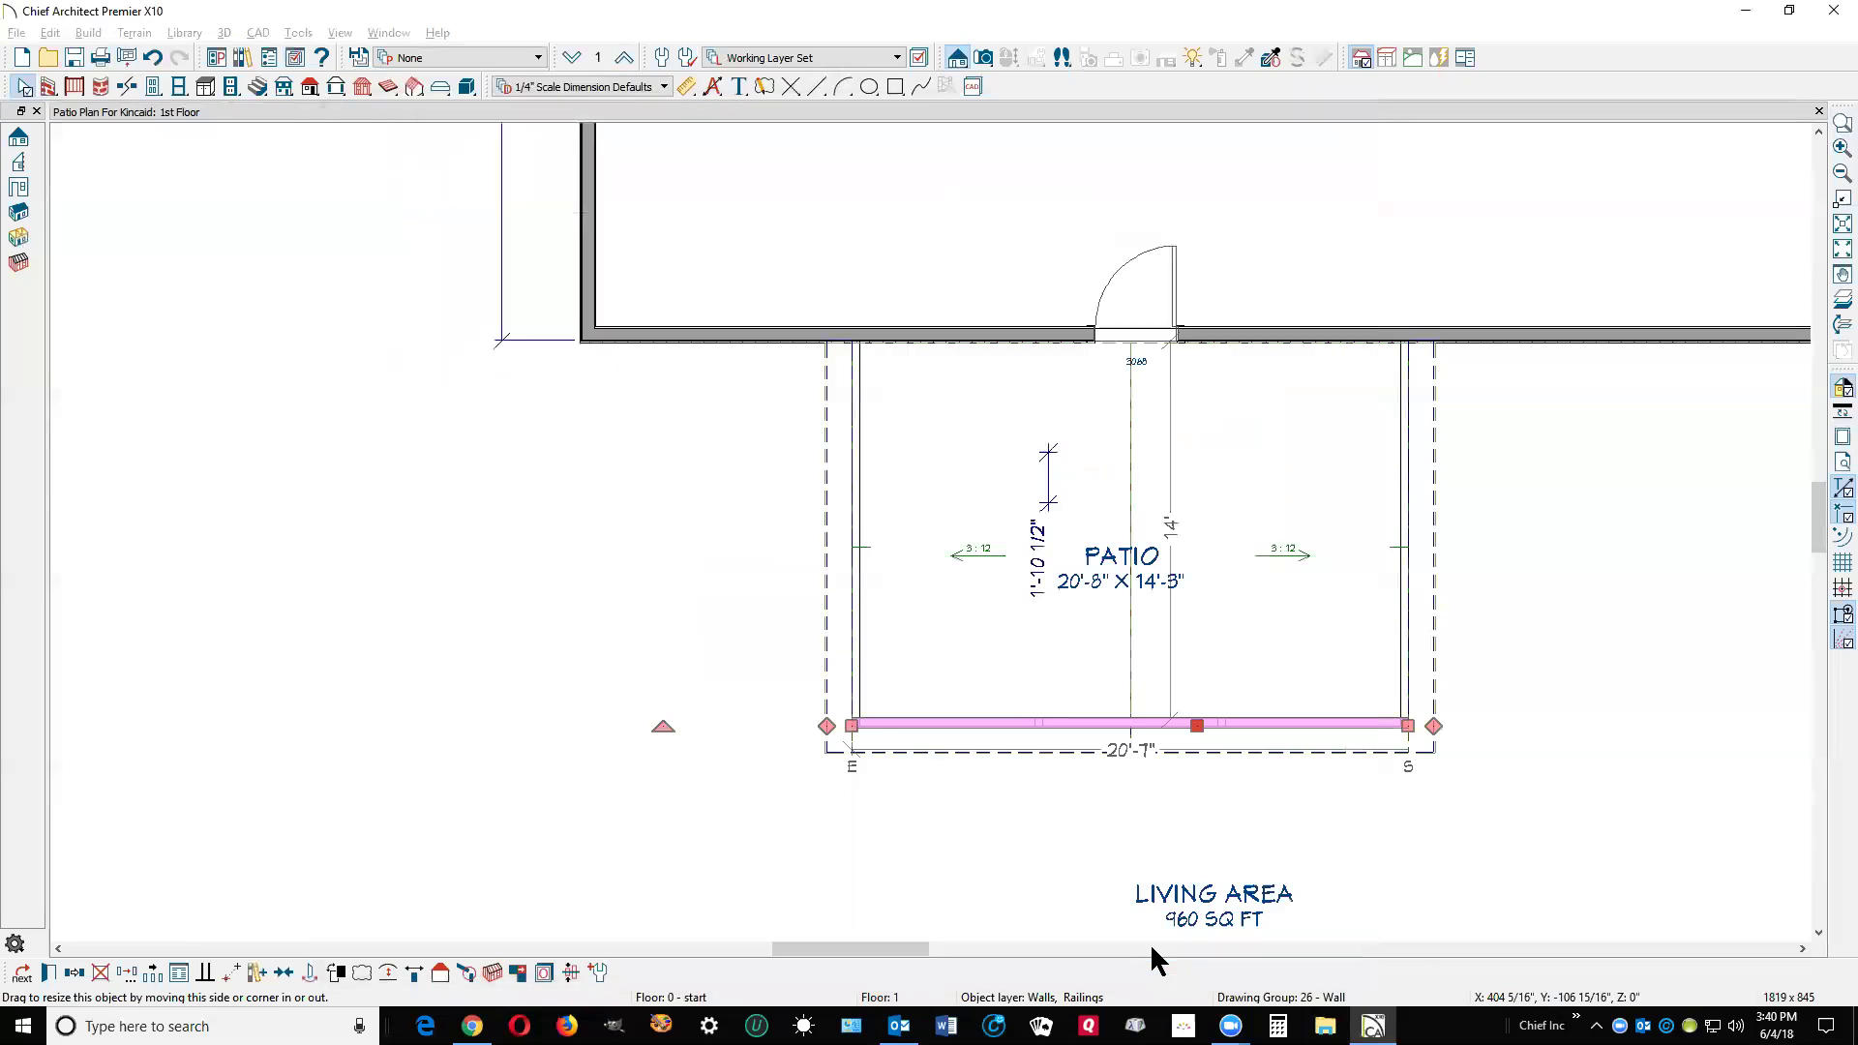
{"action": "left_click", "coordinate": [1151, 935]}
Create a perspective full overview of the house and examine the patio roof and corner posts from both sides.
{"action": "scroll", "coordinate": [1359, 760], "scroll_direction": "down", "scroll_amount": 5}
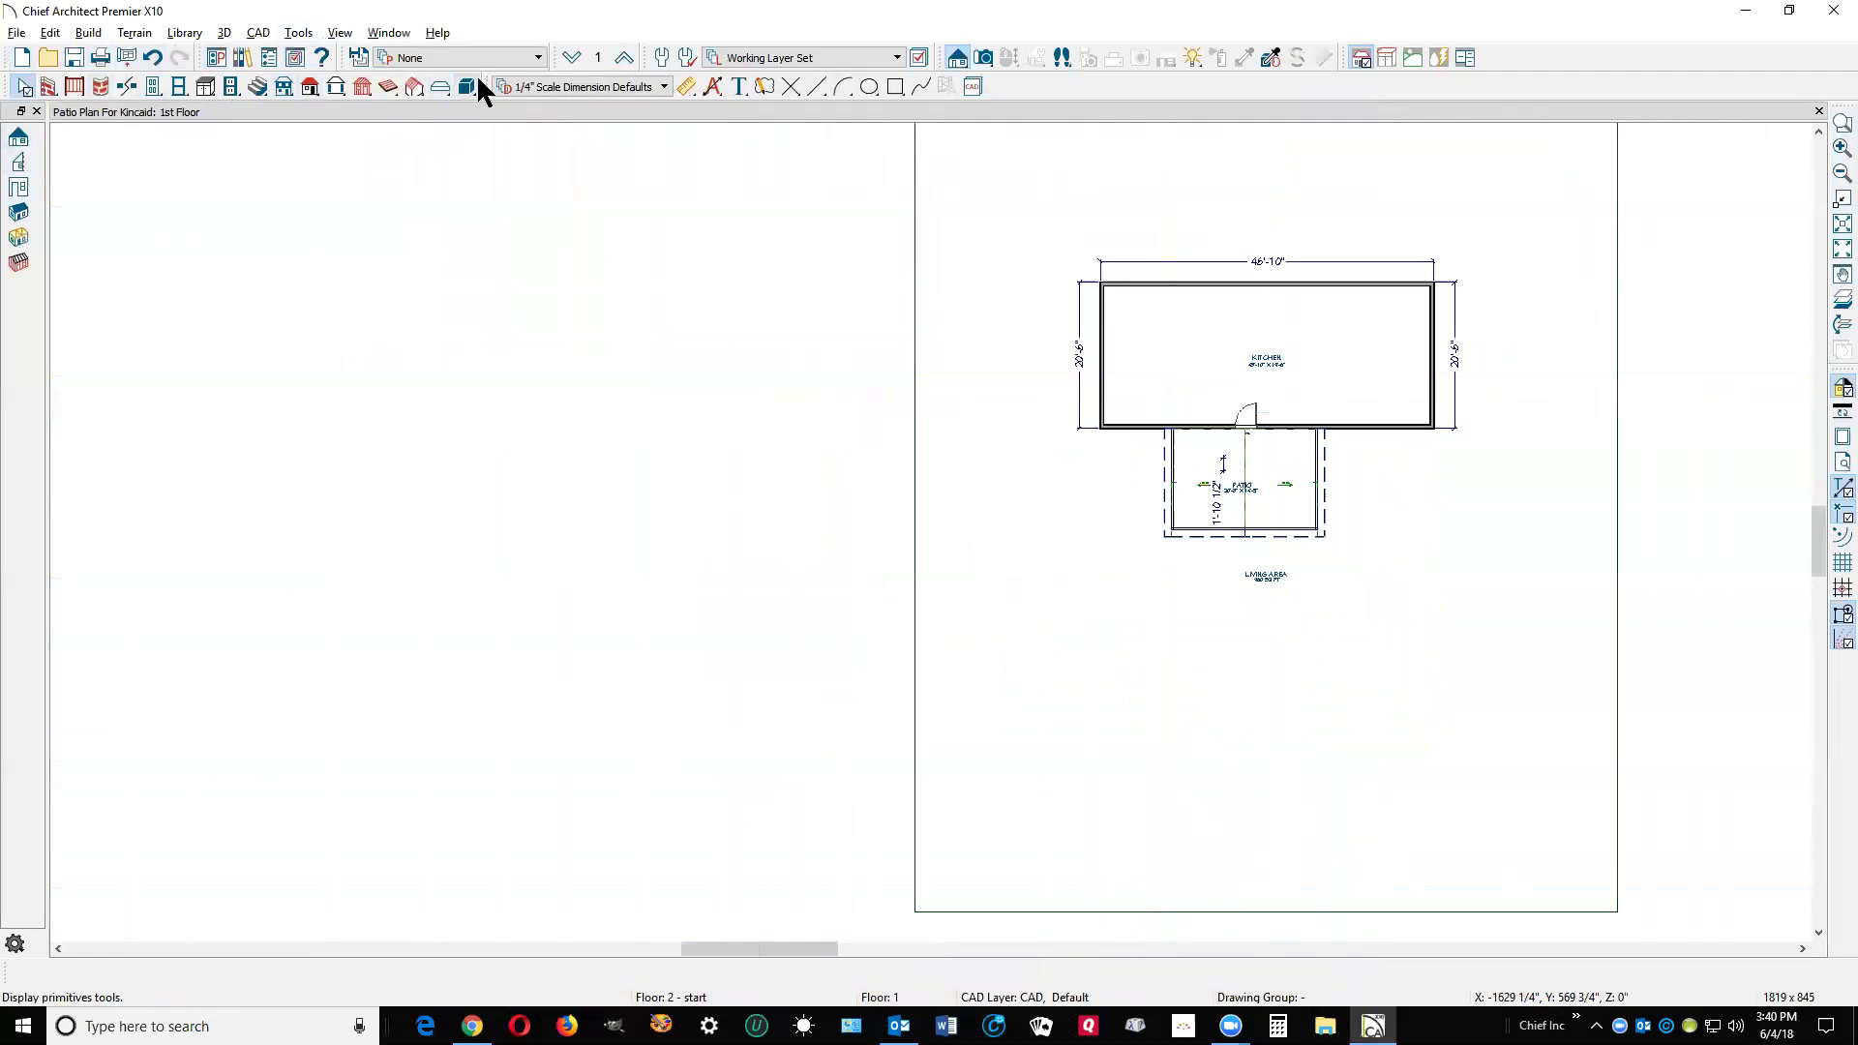
{"action": "left_click", "coordinate": [981, 56]}
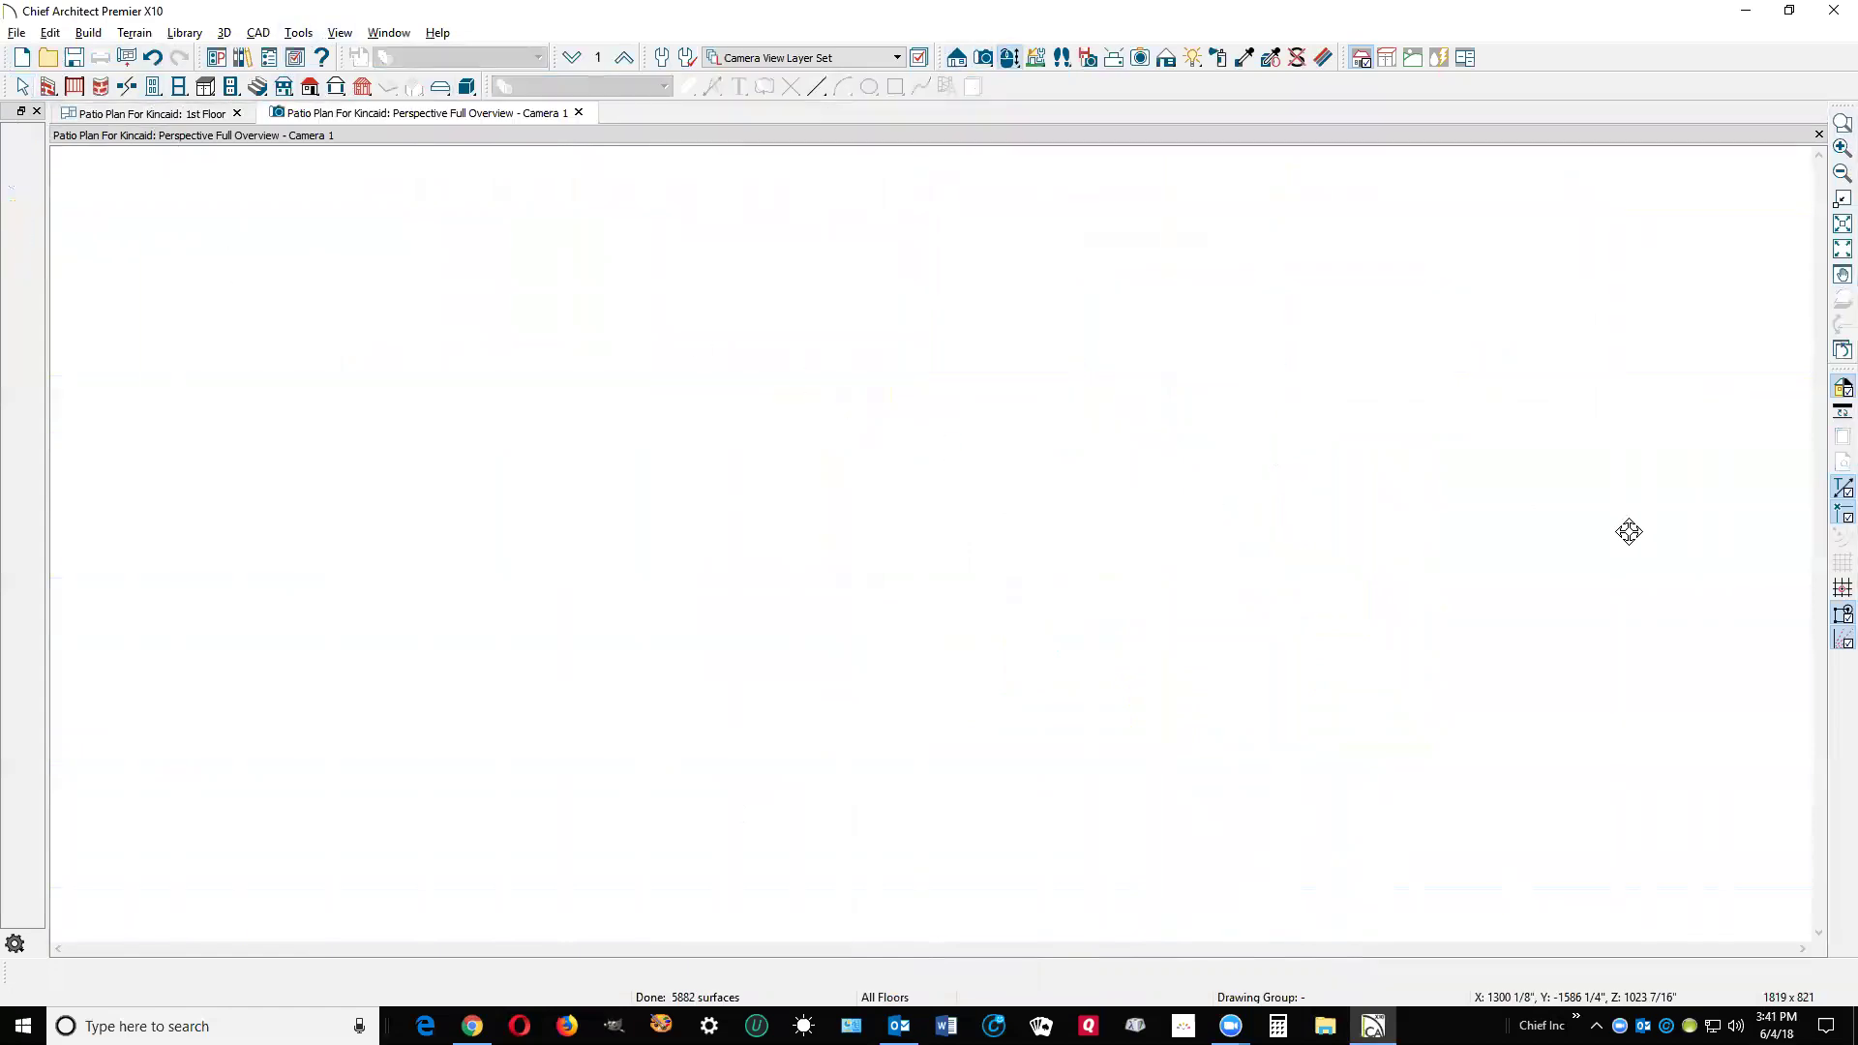
{"action": "scroll", "coordinate": [964, 558], "scroll_direction": "up", "scroll_amount": 6}
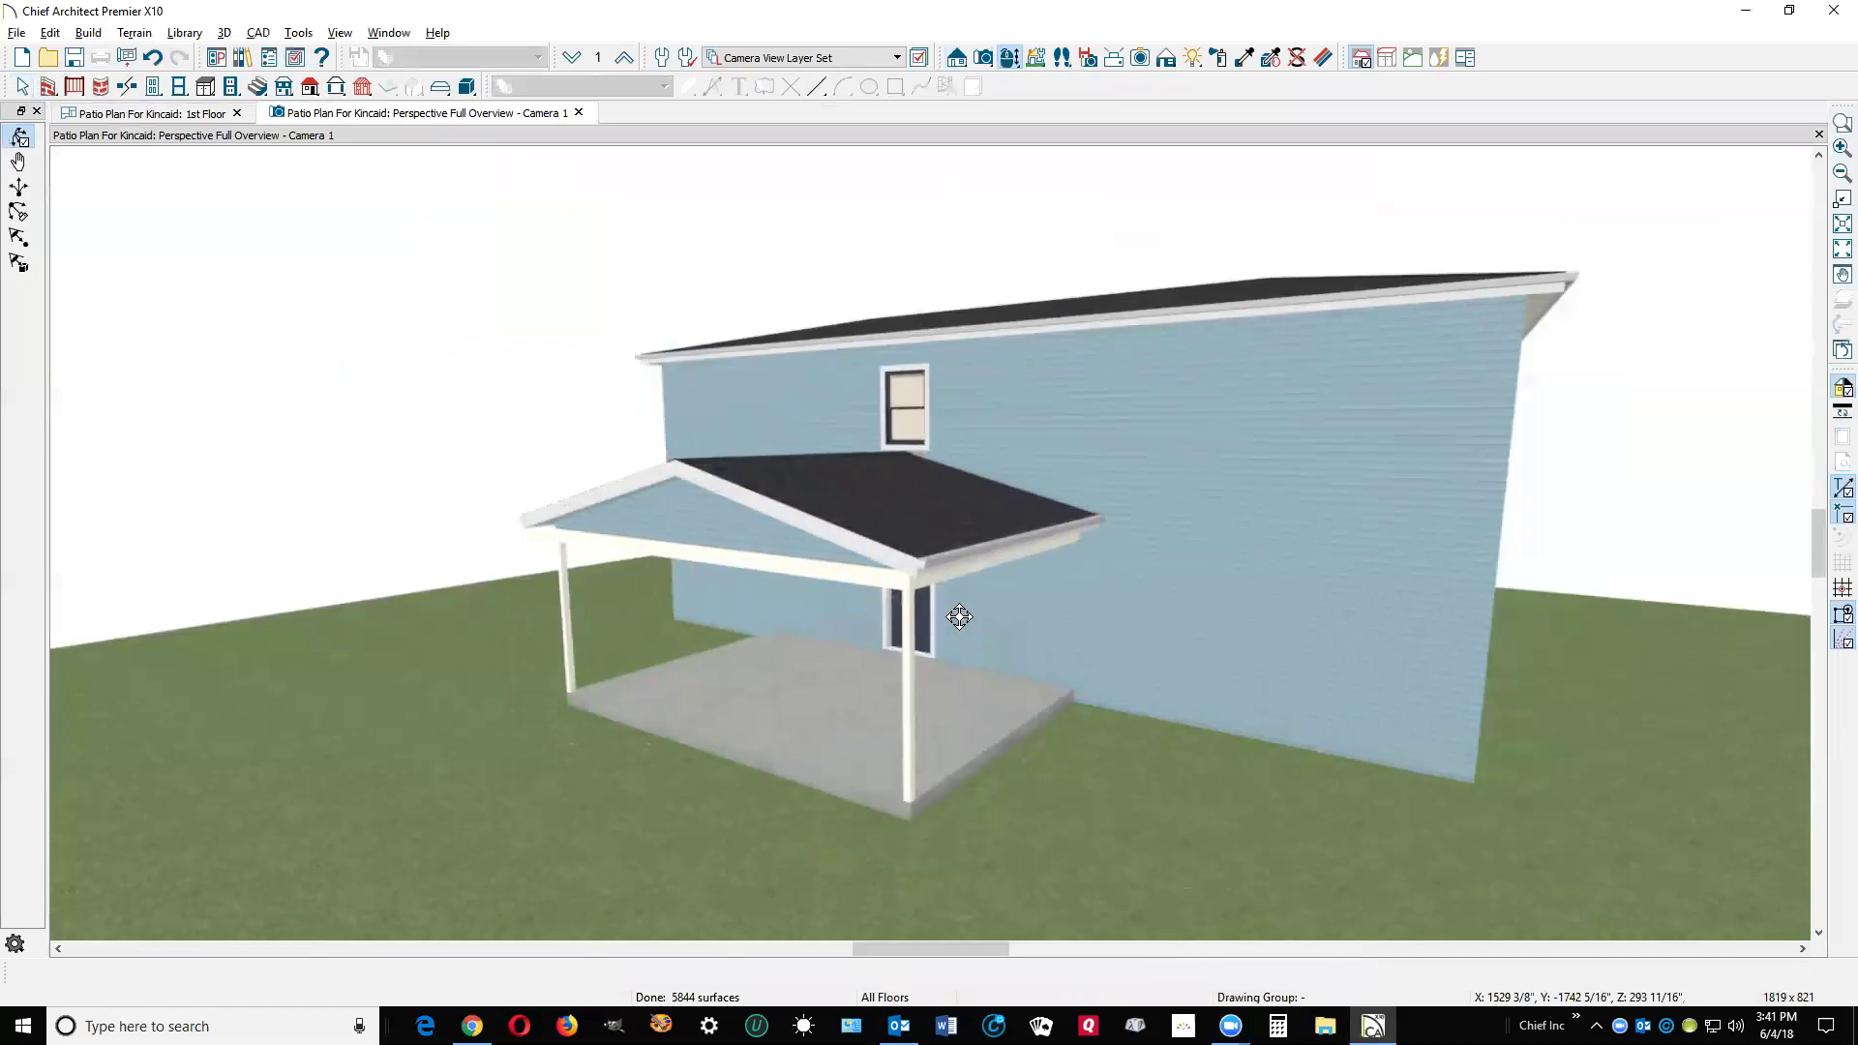
{"action": "left_click_drag", "start_coordinate": [959, 616], "coordinate": [1234, 632]}
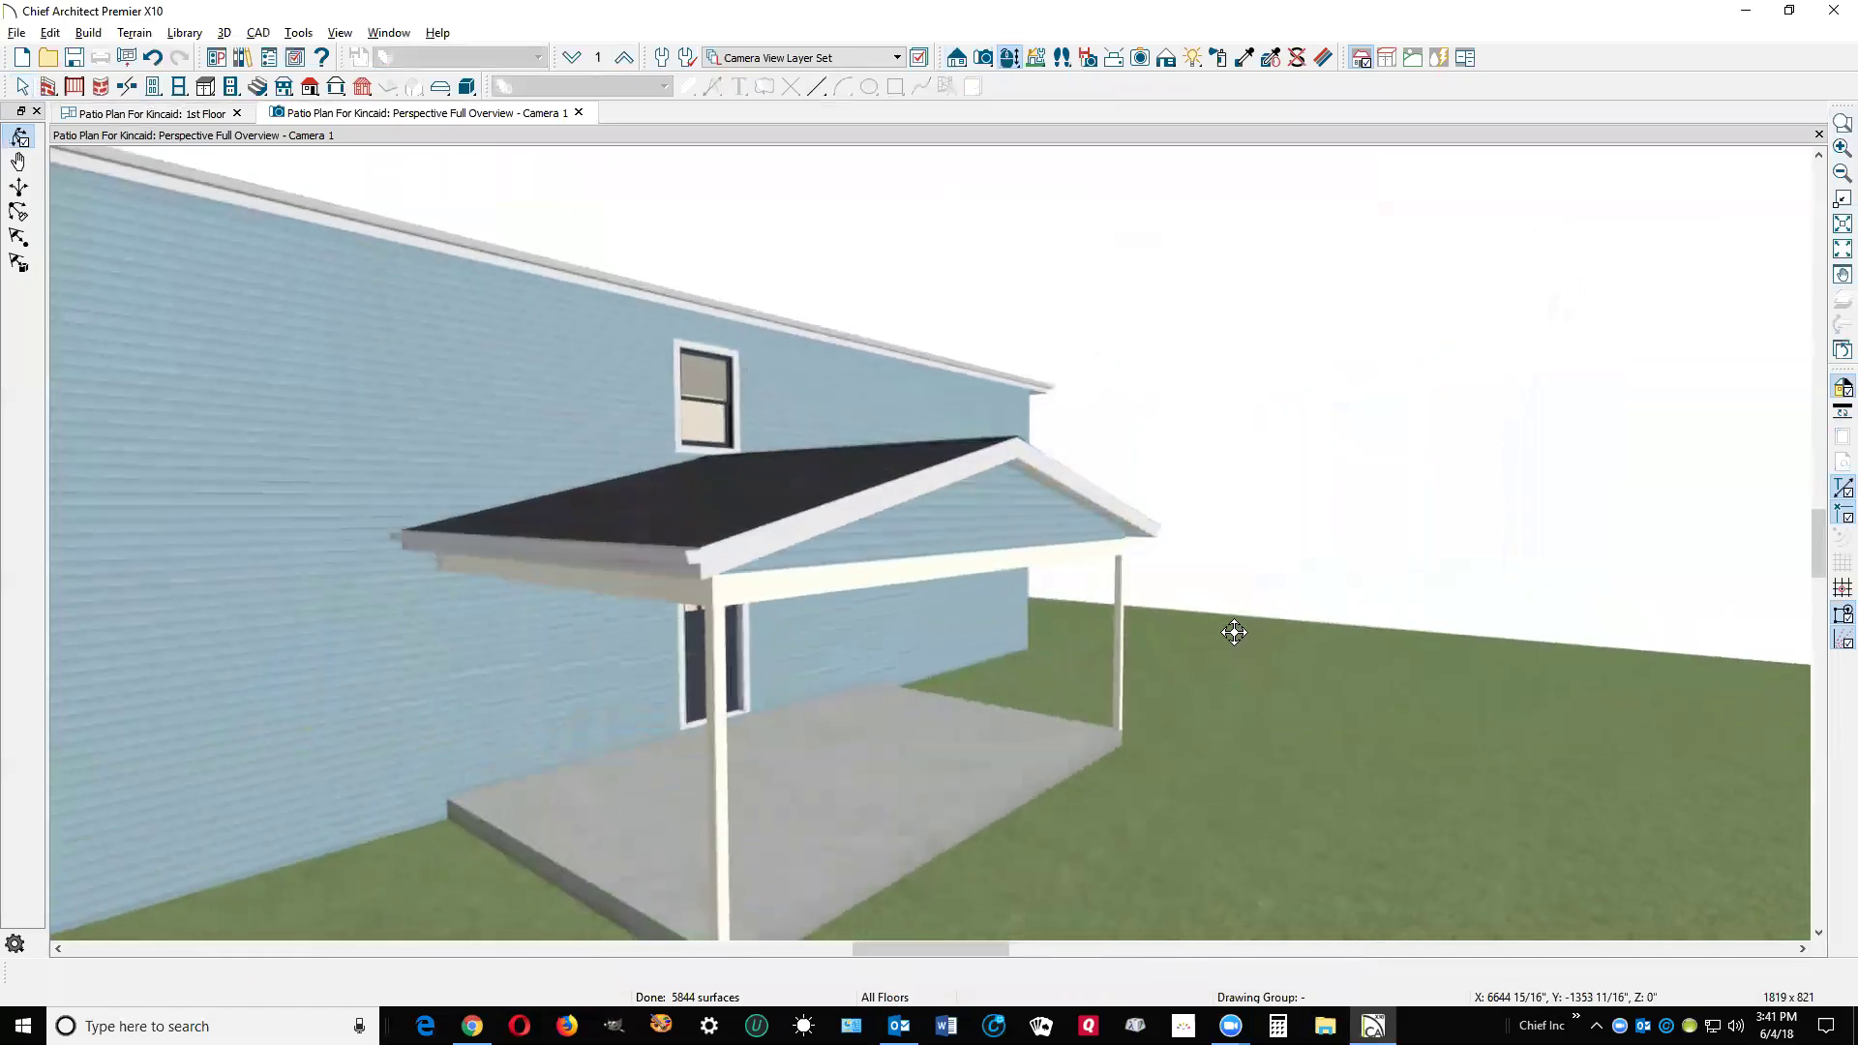
{"action": "scroll", "coordinate": [1233, 632], "scroll_direction": "down", "scroll_amount": 5}
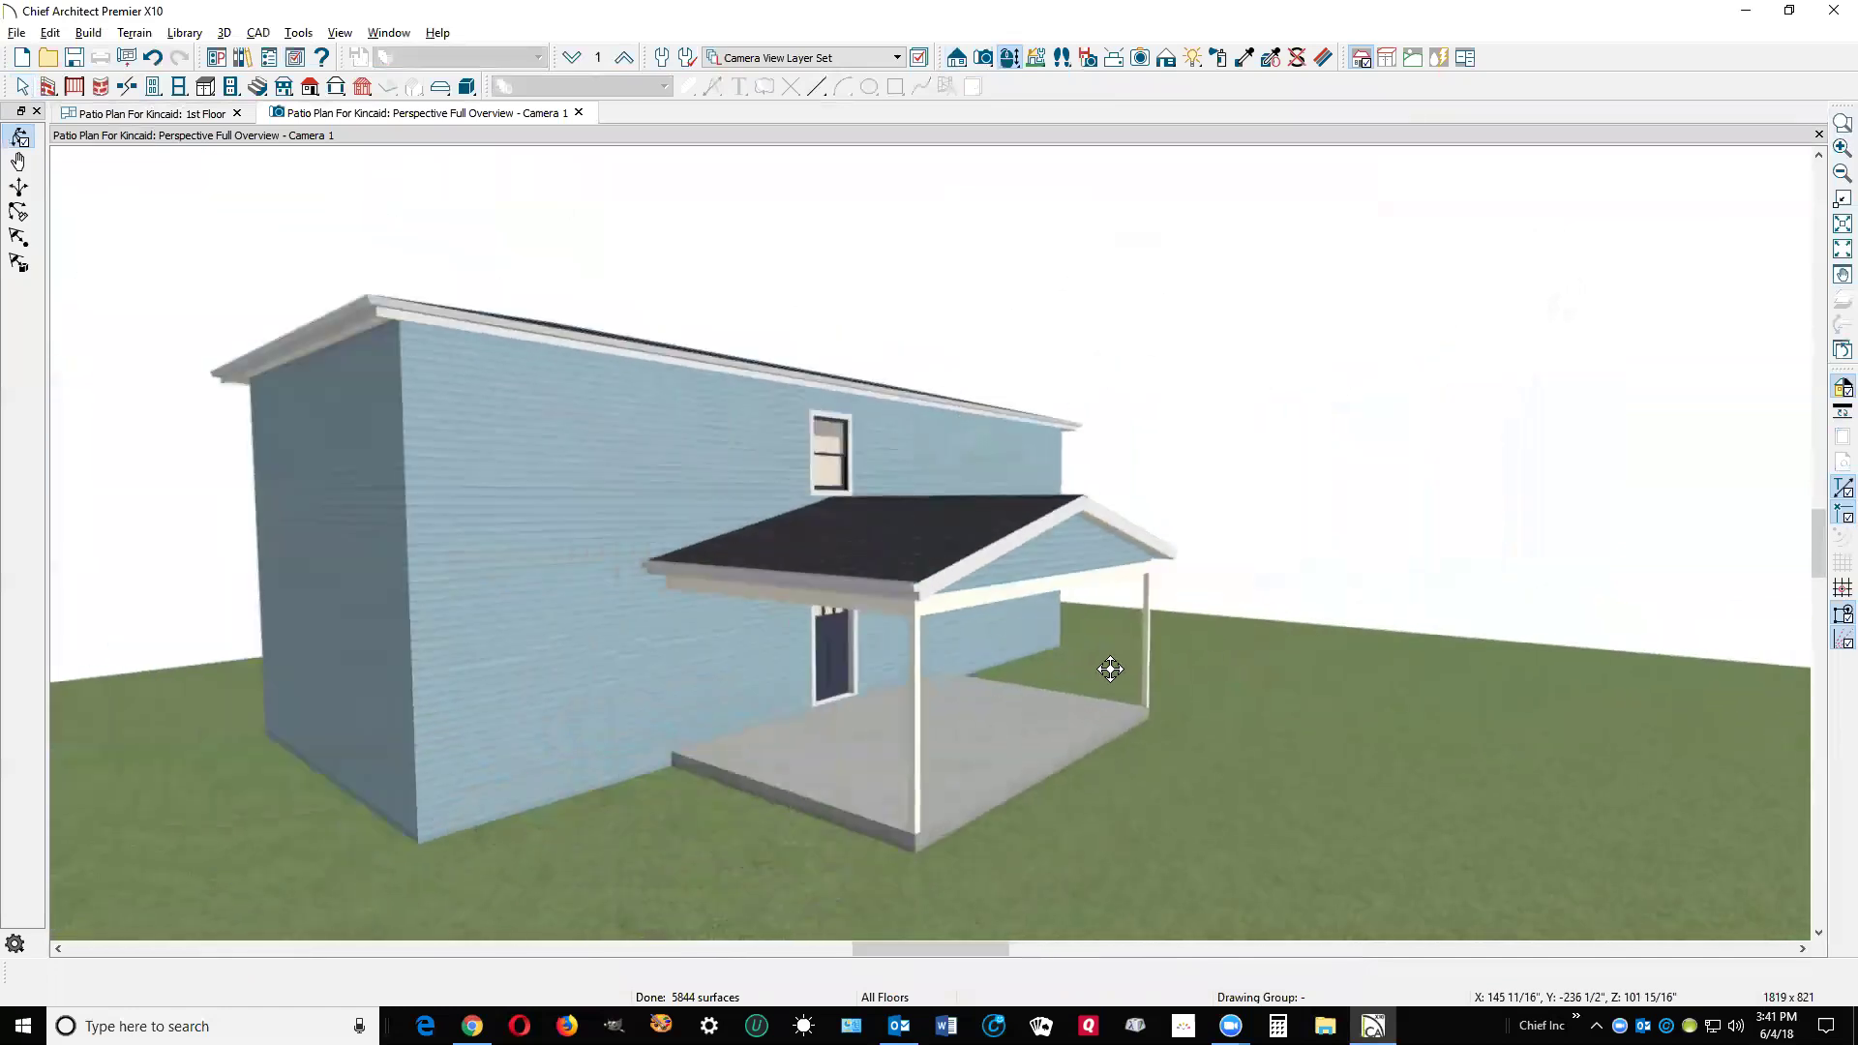